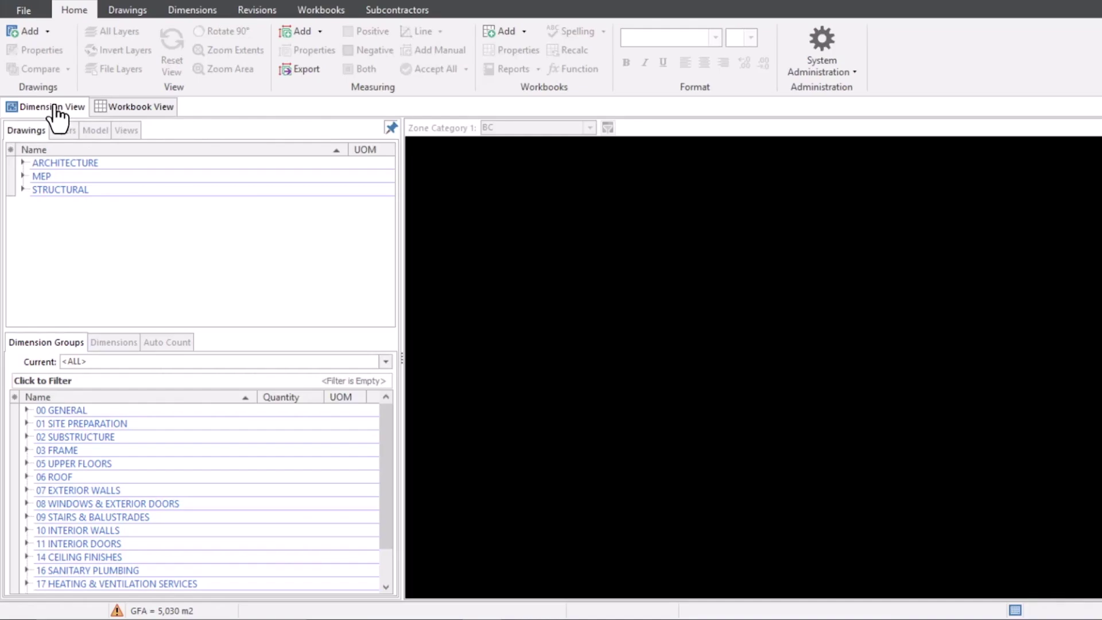
Step: Expand the ARCHITECTURE, MEP and STRUCTURAL drawing folders and the architectural PLANS subfolder
click(159, 124)
click(54, 345)
click(23, 162)
click(23, 202)
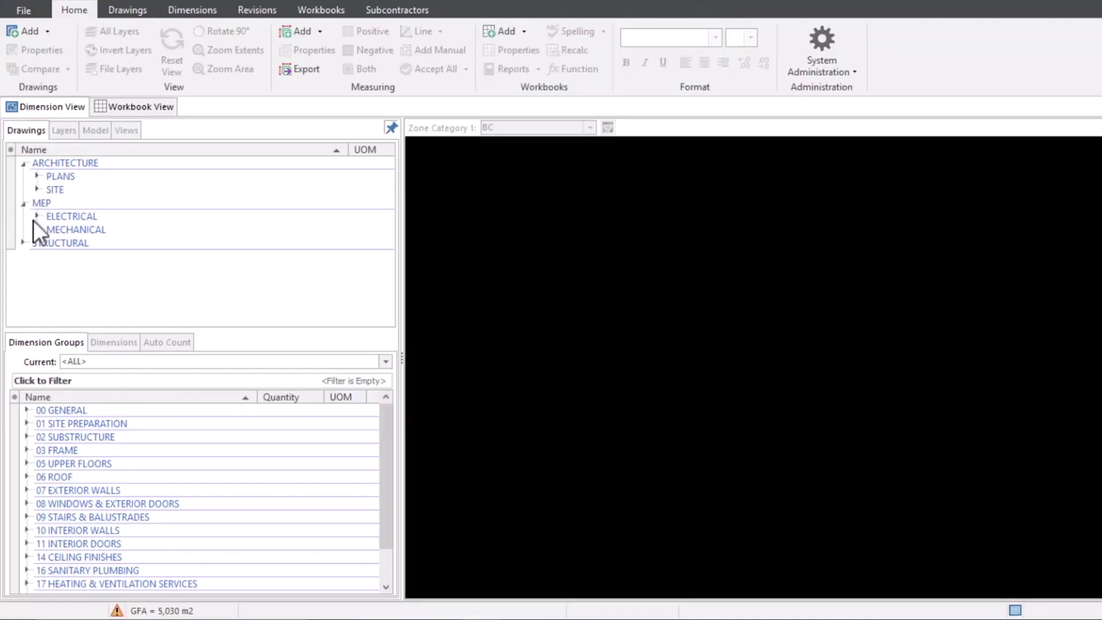
click(23, 242)
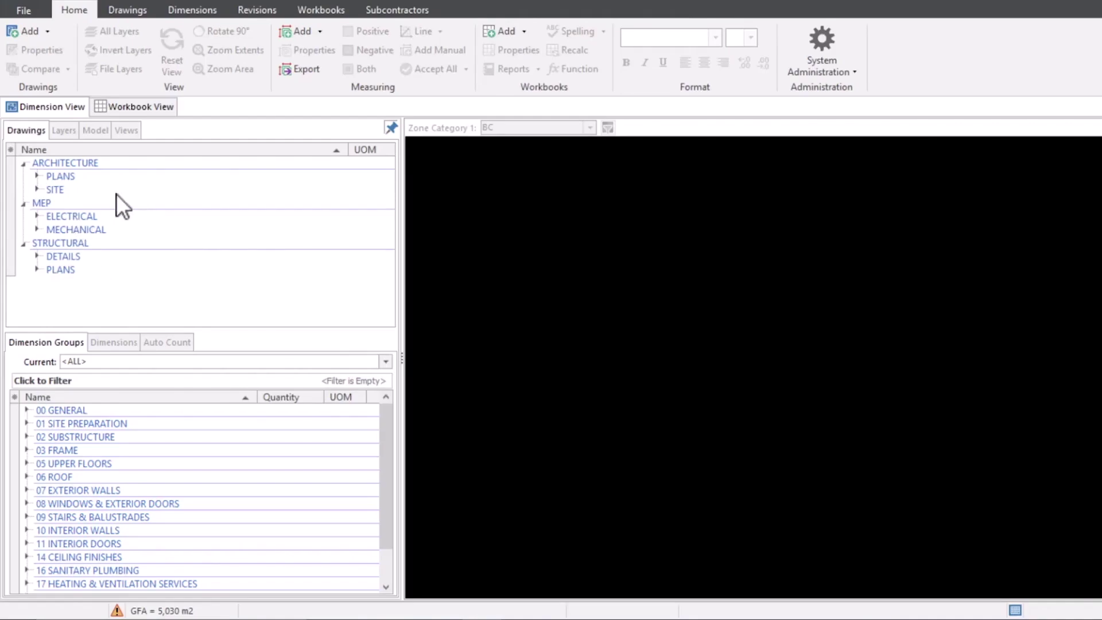
click(37, 176)
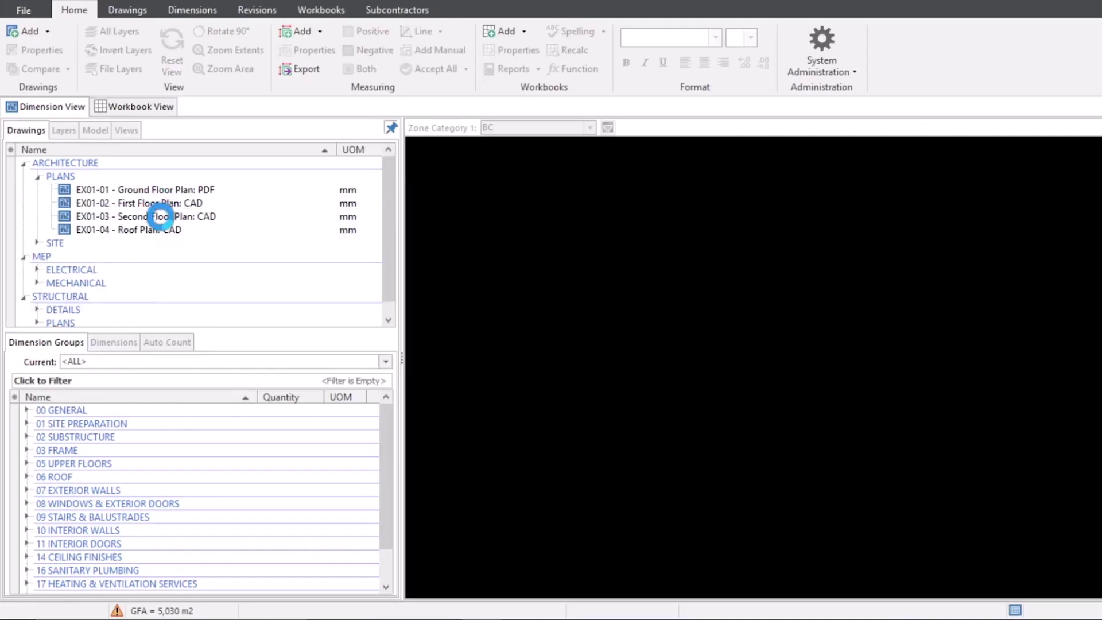
Step: Open the drawing EX01-01 - Ground Floor Plan: PDF and review its drawing properties without changing them
double_click(218, 190)
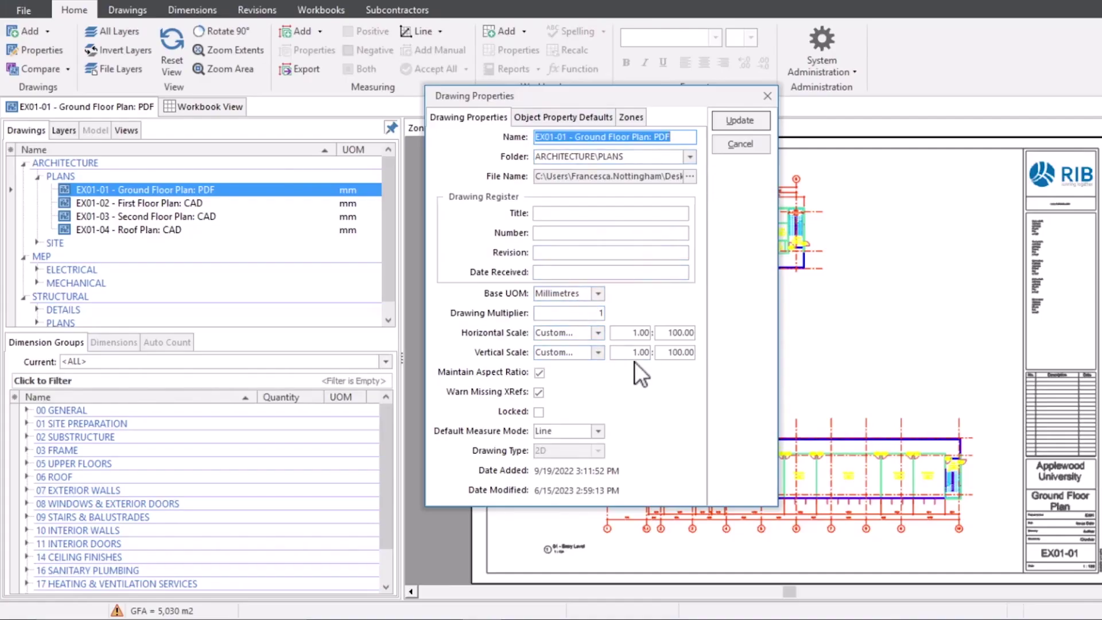
click(597, 432)
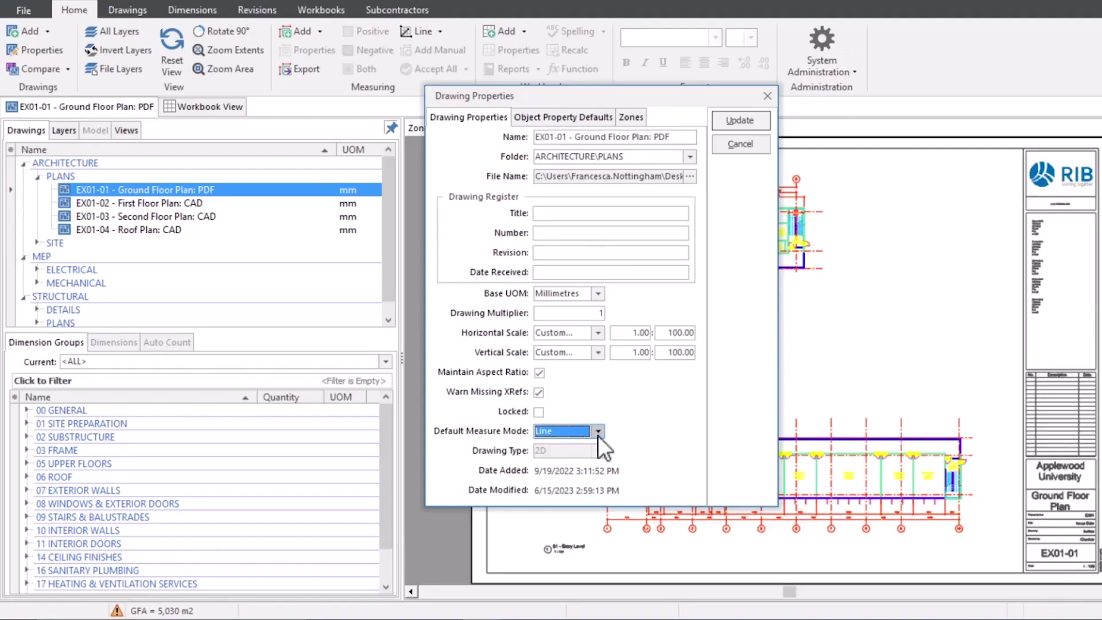
click(738, 143)
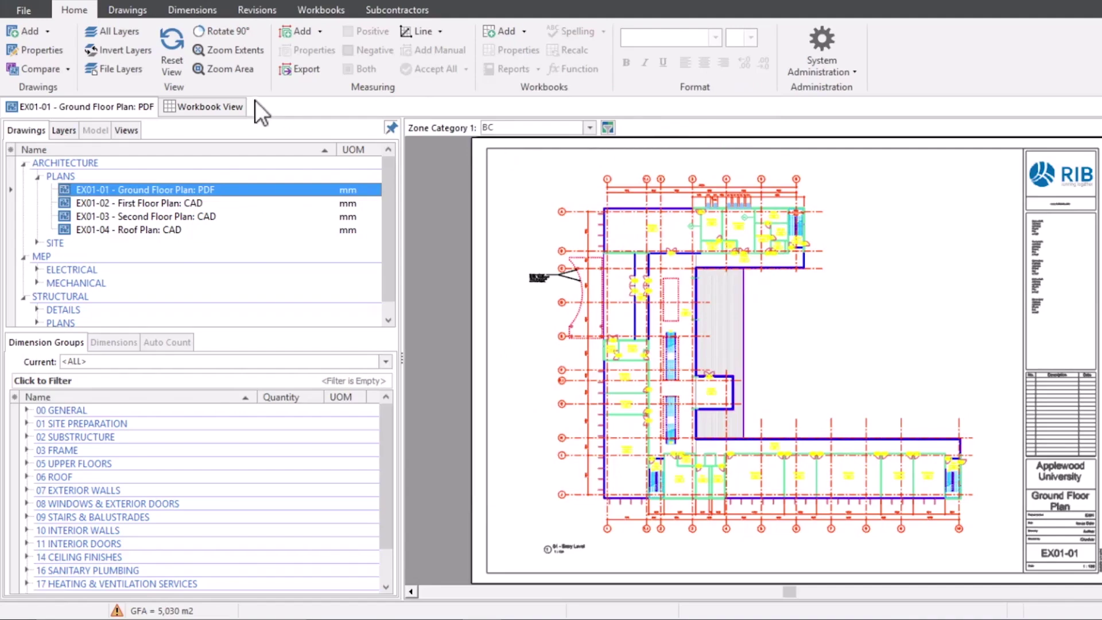
Step: Open the Drawing Manager and select Current Site Condition: PNG and the E201, E202 and E203 lighting drawings
click(126, 11)
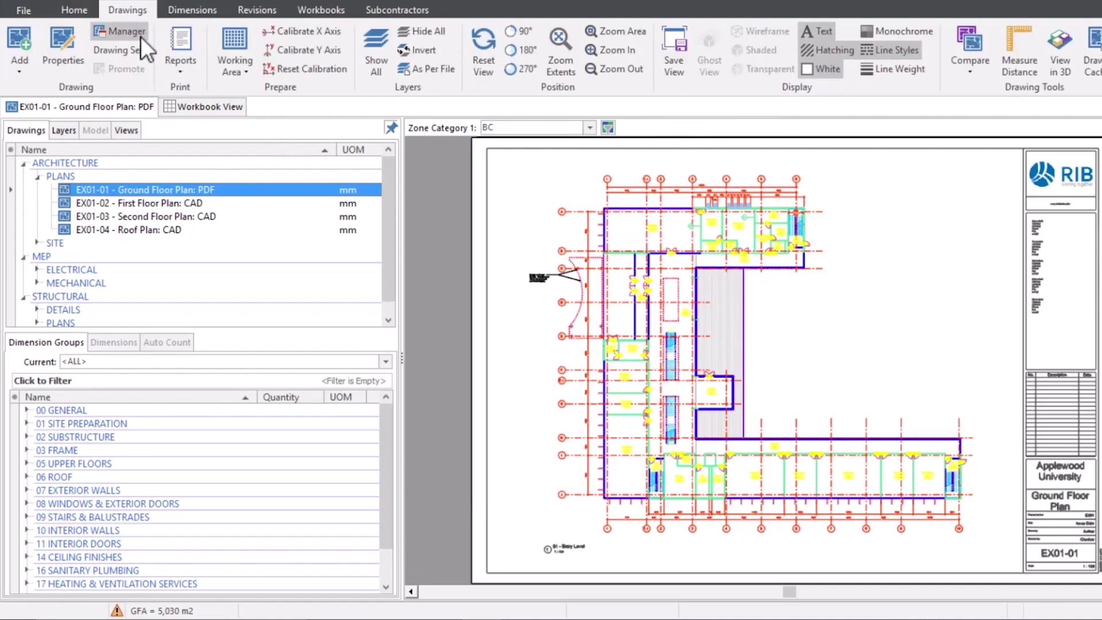
click(140, 36)
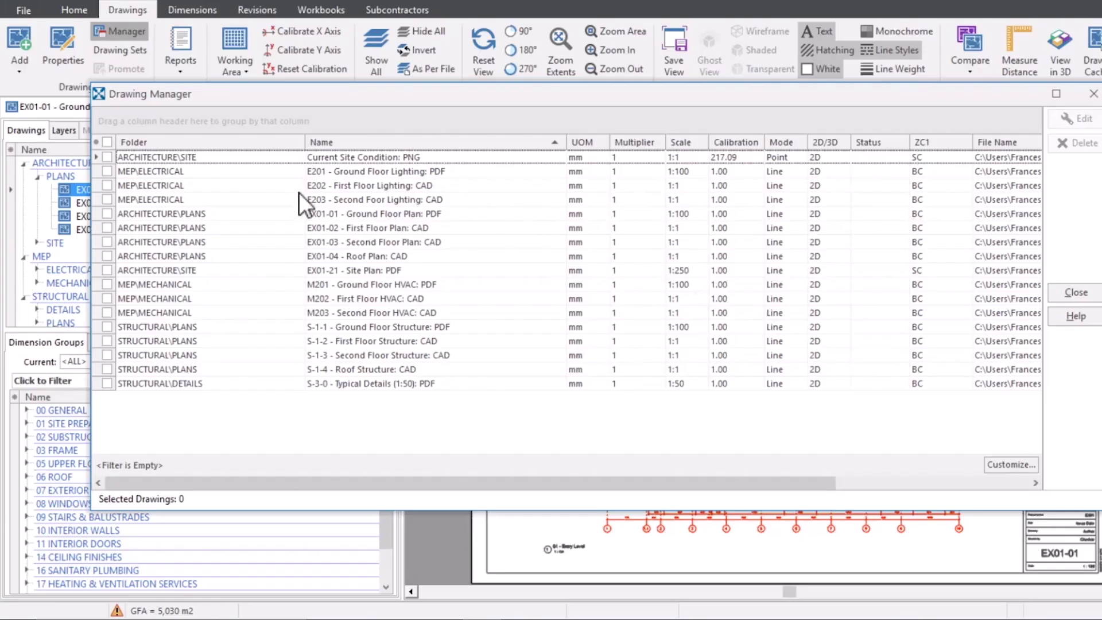
click(107, 156)
click(107, 171)
click(107, 185)
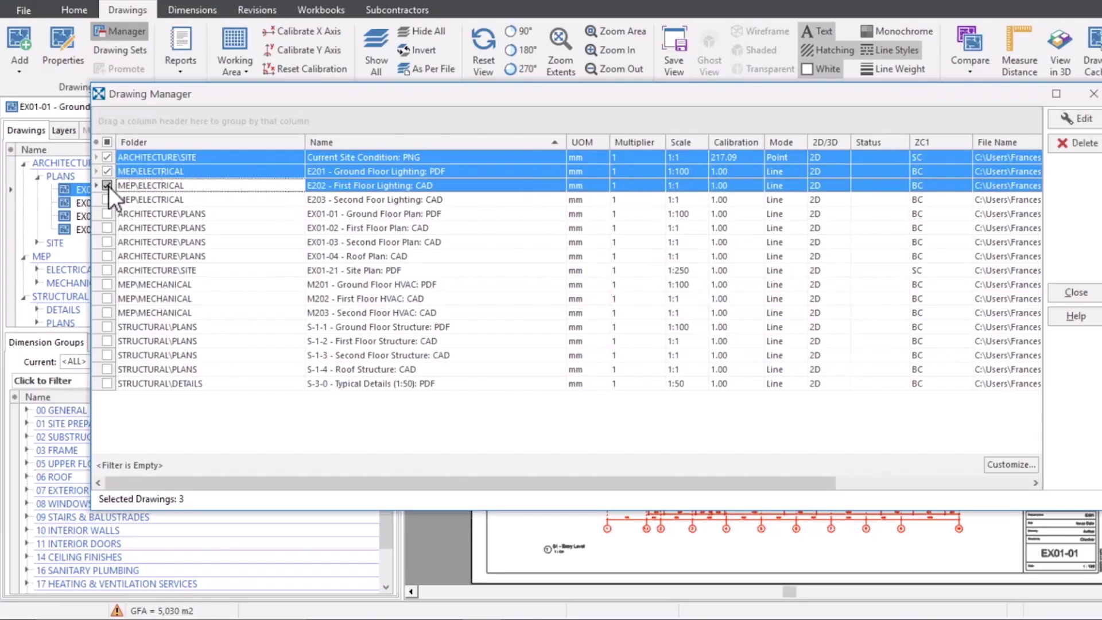
click(106, 200)
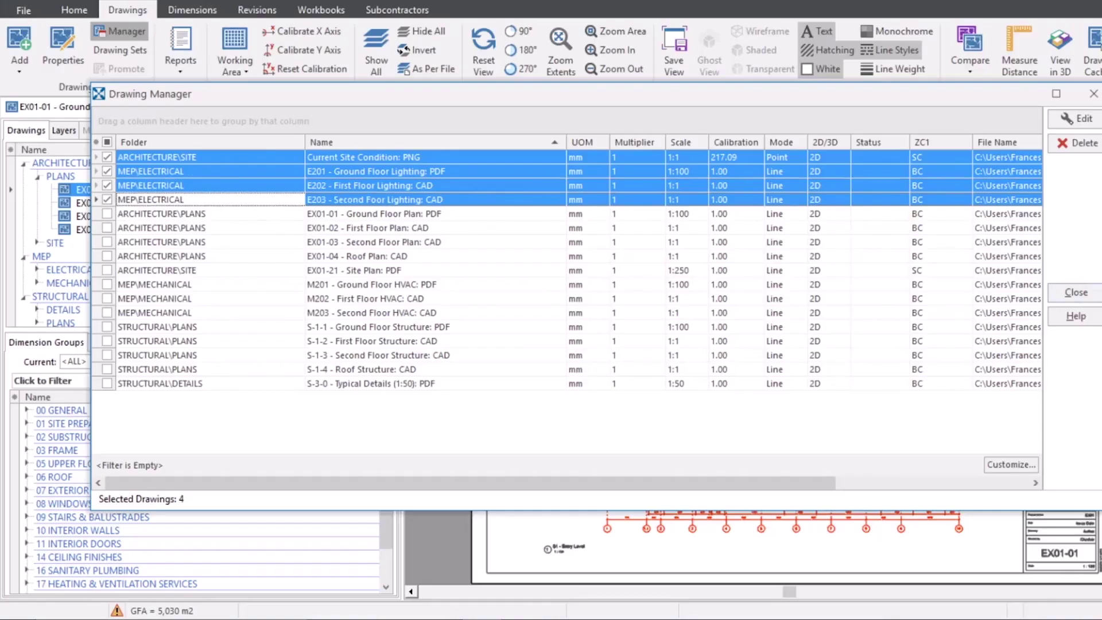
Step: Check the folder and default measure mode options for editing the selected drawings together, cancel the edit and close the Drawing Manager
click(1065, 117)
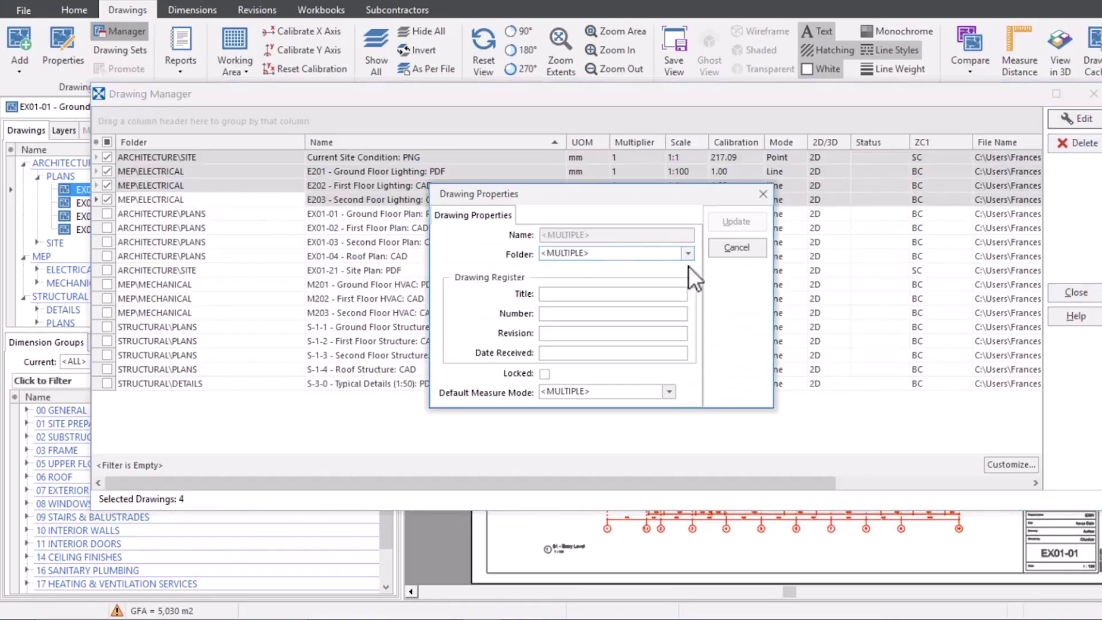
click(692, 257)
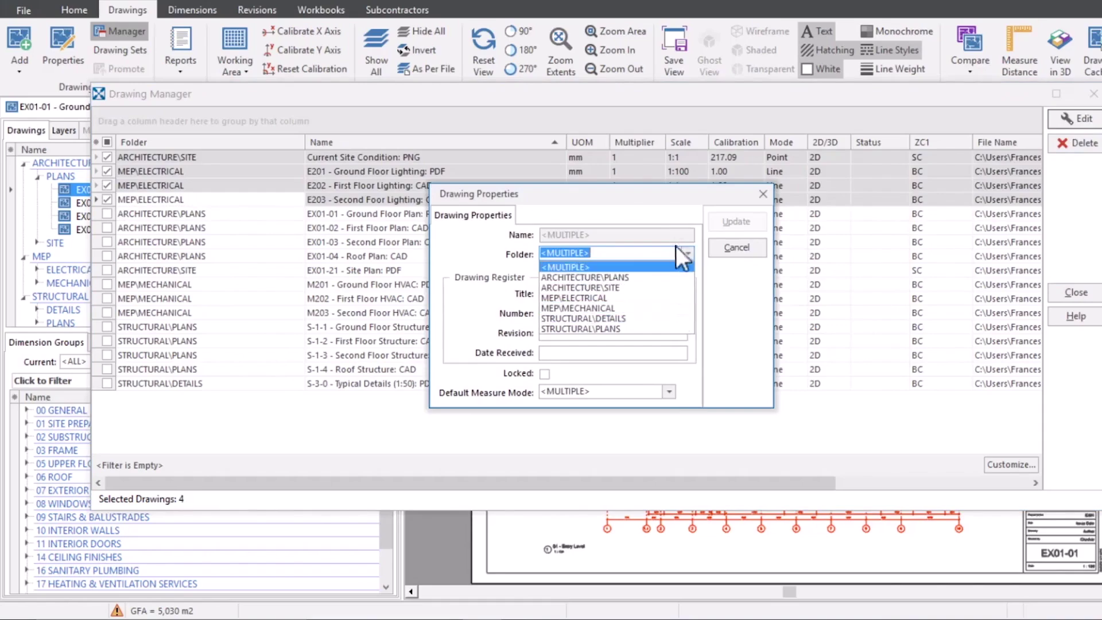
click(687, 253)
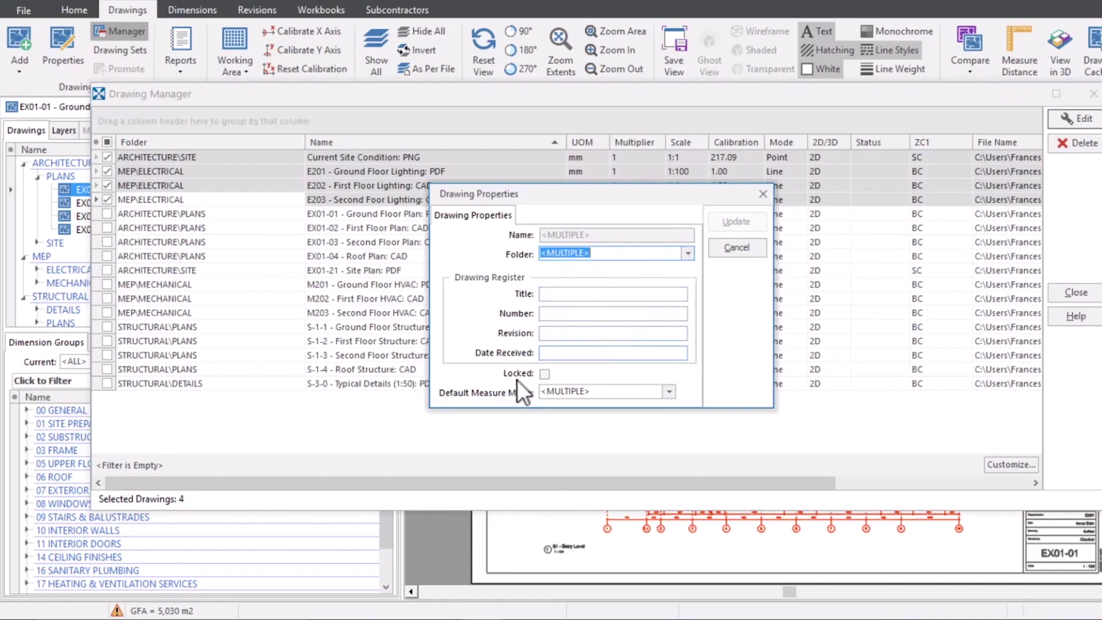
click(669, 392)
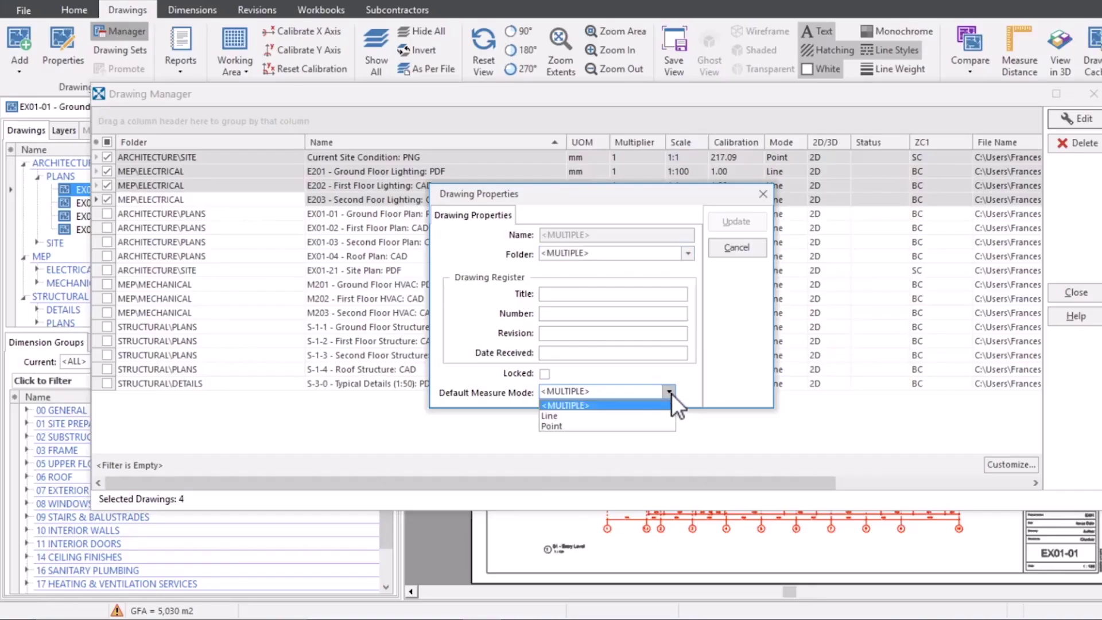
click(671, 393)
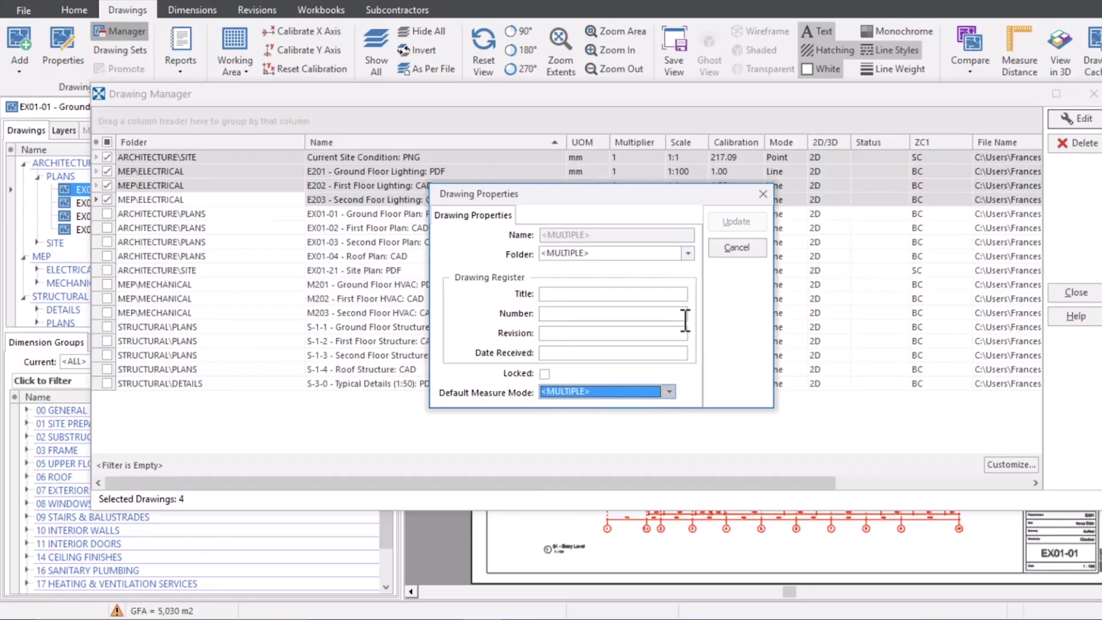
click(731, 246)
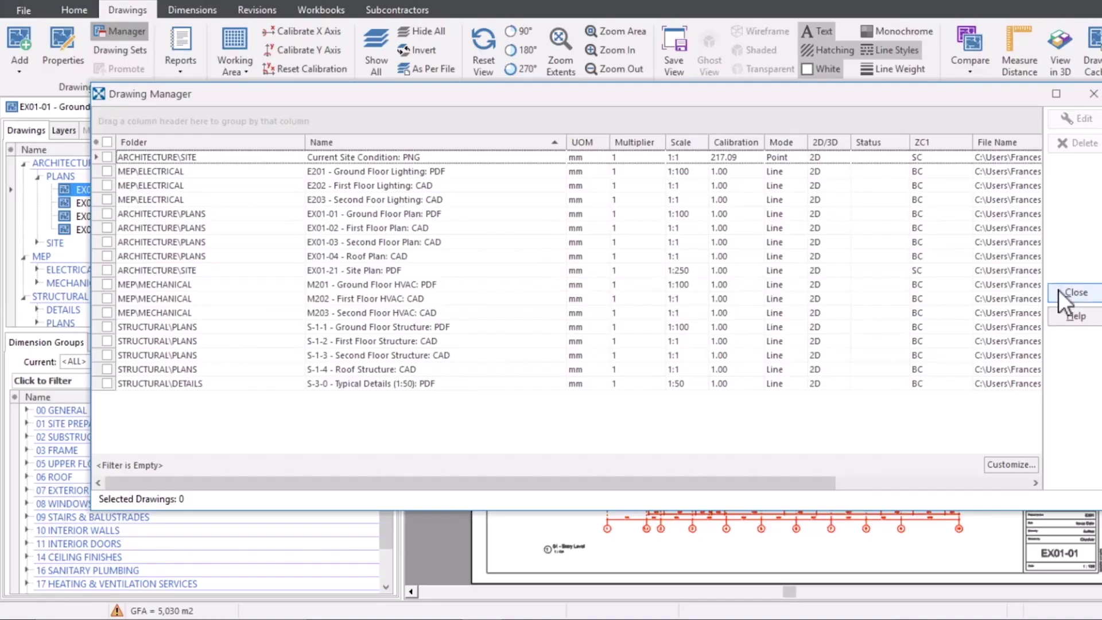
click(1073, 292)
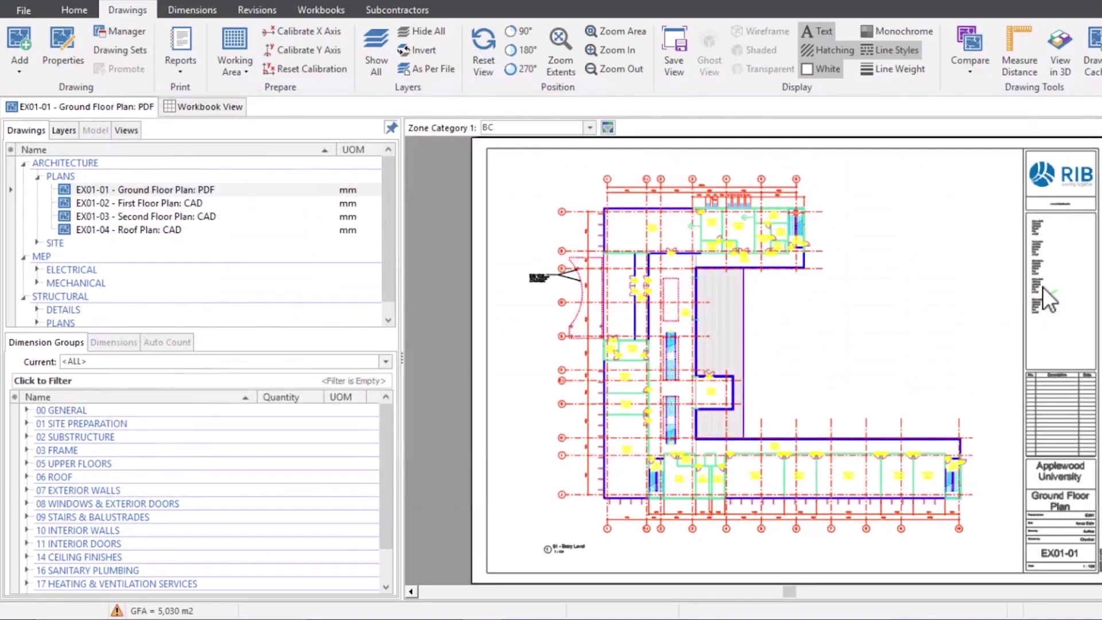
Step: Collapse the architectural PLANS folder, view the supported file types for adding a drawing, and cancel without adding one
click(39, 177)
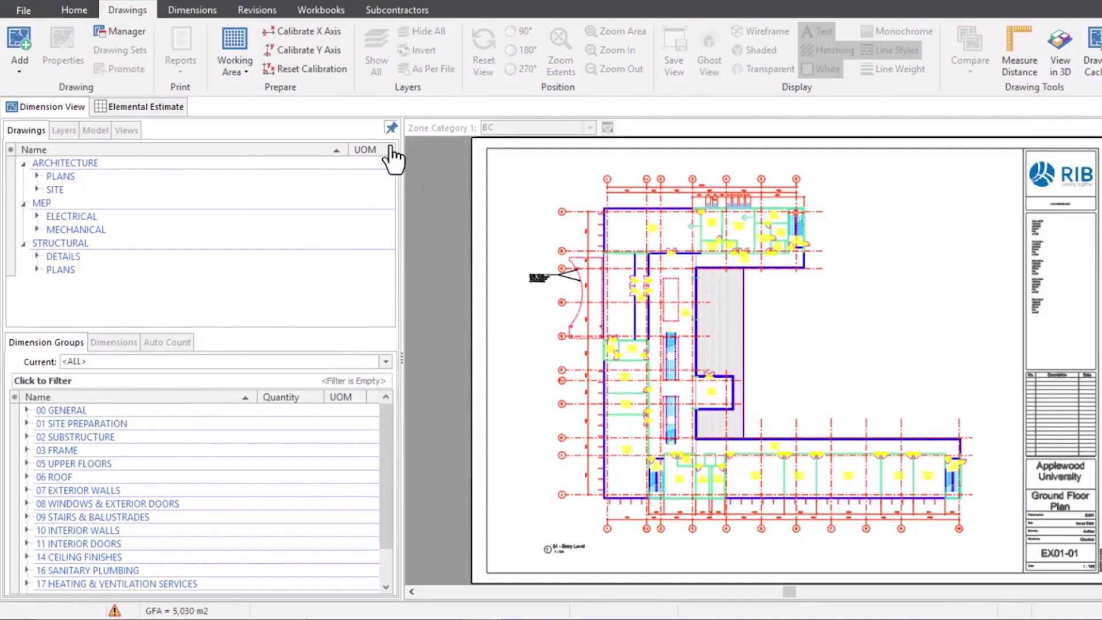
key(Num_Lock)
click(15, 60)
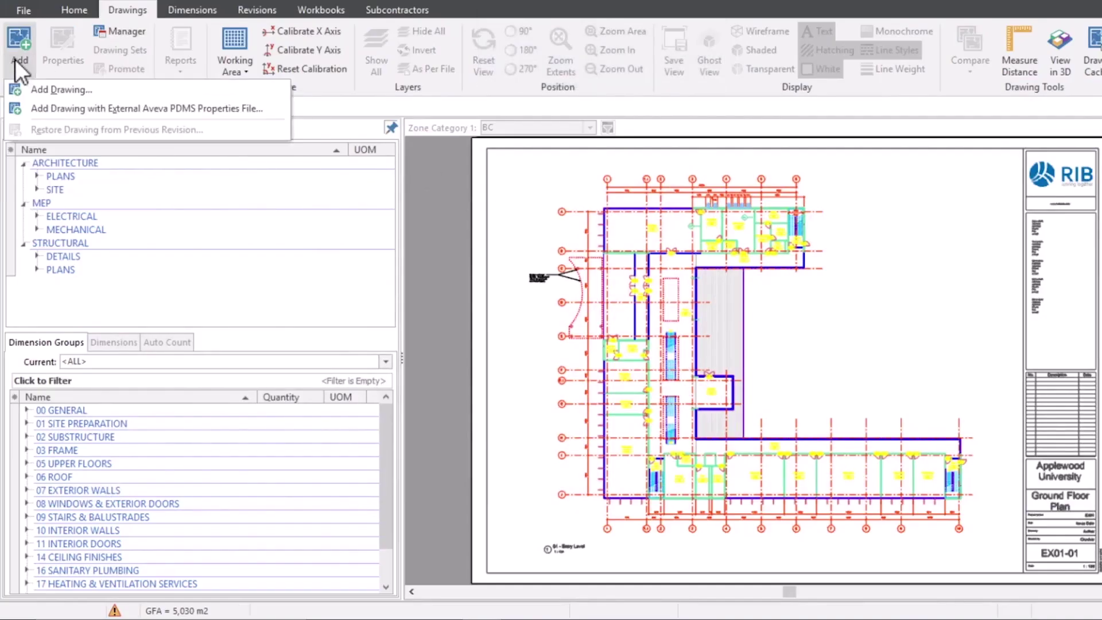
click(75, 97)
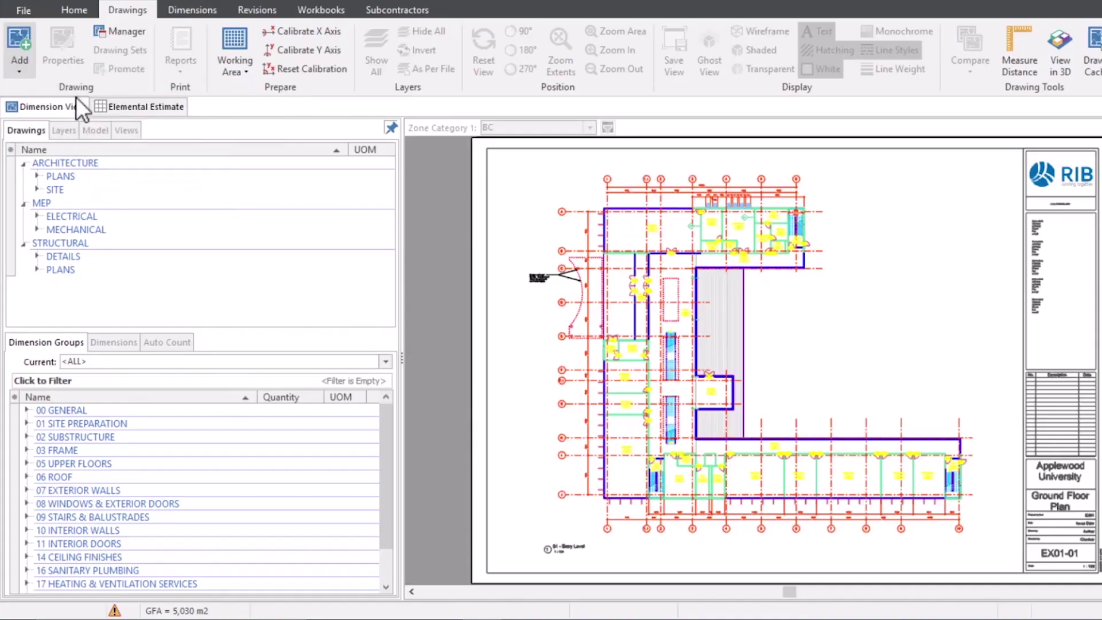
click(815, 394)
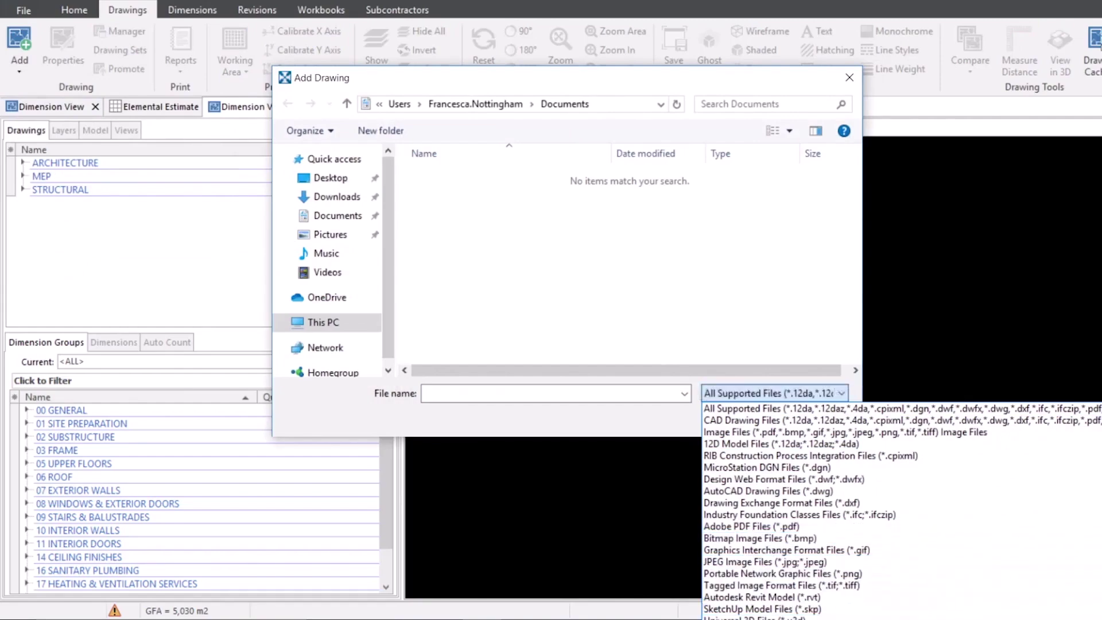
click(686, 422)
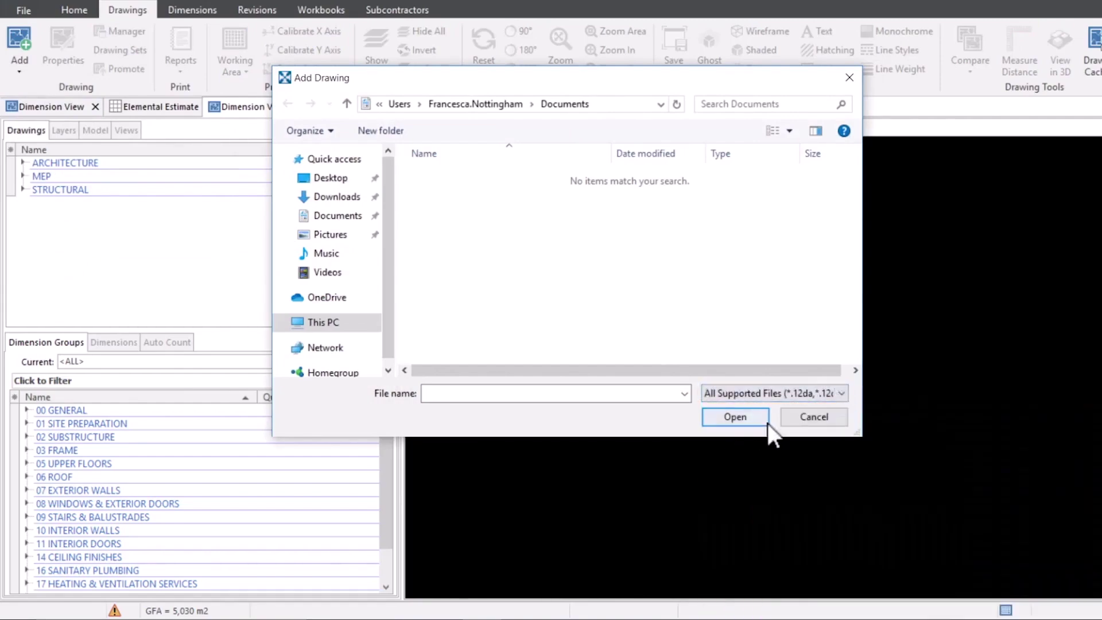
click(802, 421)
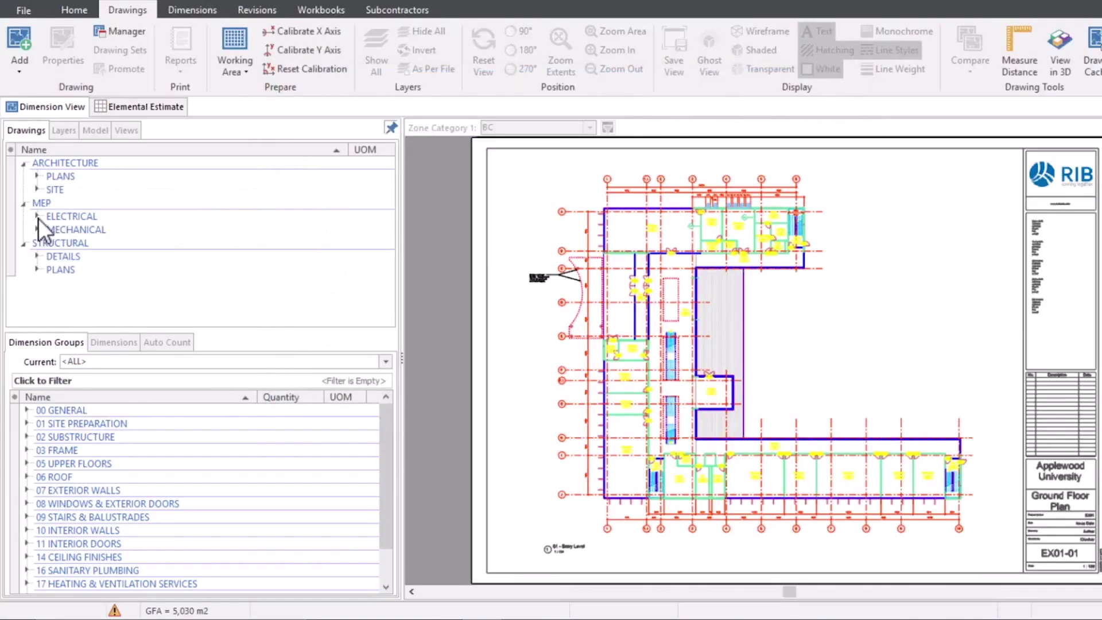
Step: Open EX01-02 - First Floor Plan: CAD from the architectural PLANS folder and return to EX01-01 - Ground Floor Plan: PDF
click(37, 177)
double_click(125, 204)
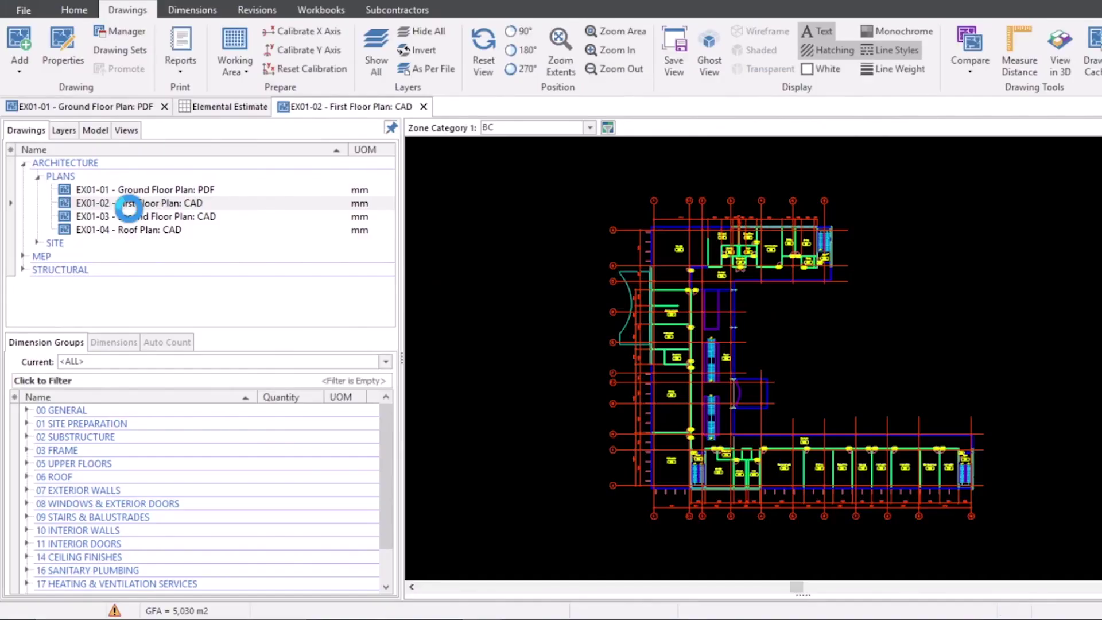
double_click(124, 189)
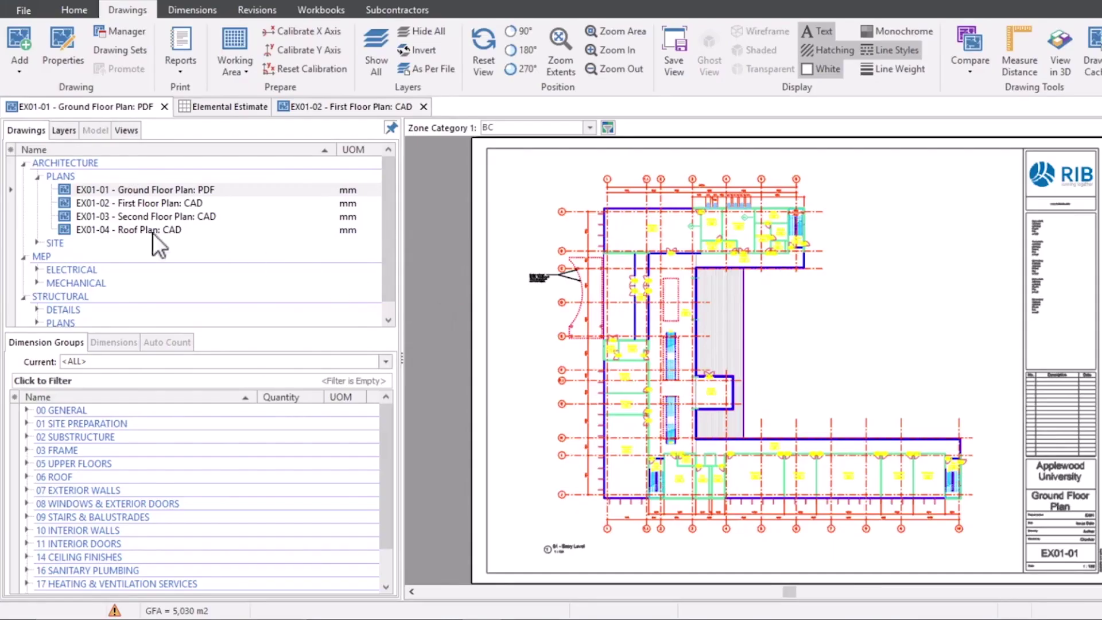
Step: Open Current Site Condition: PNG from the architectural SITE folder and bring the whole site image into view
click(36, 242)
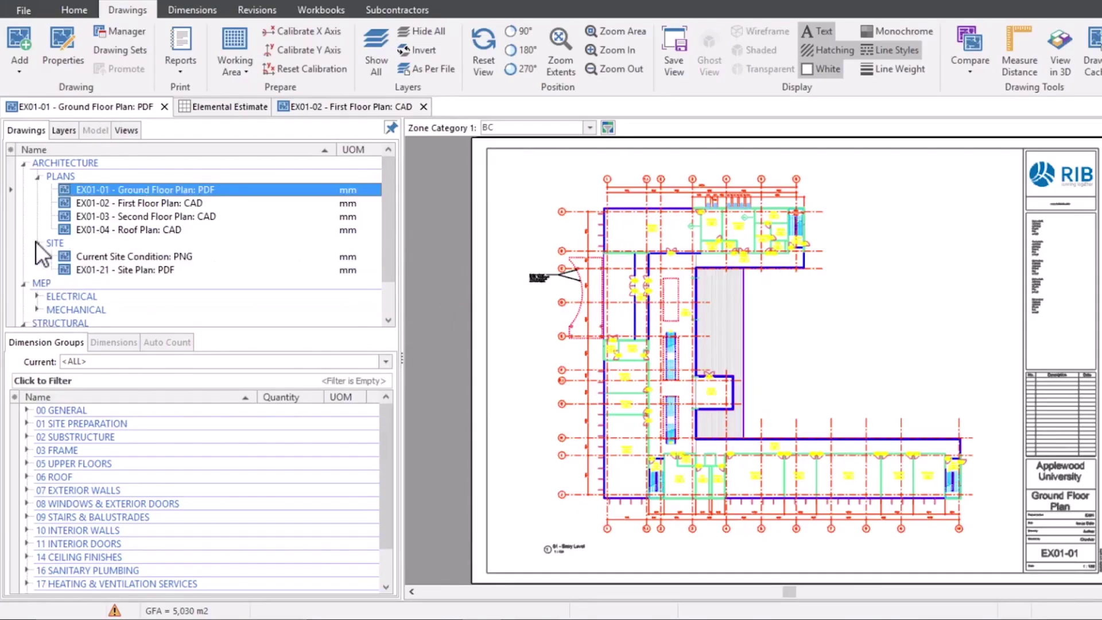
double_click(136, 260)
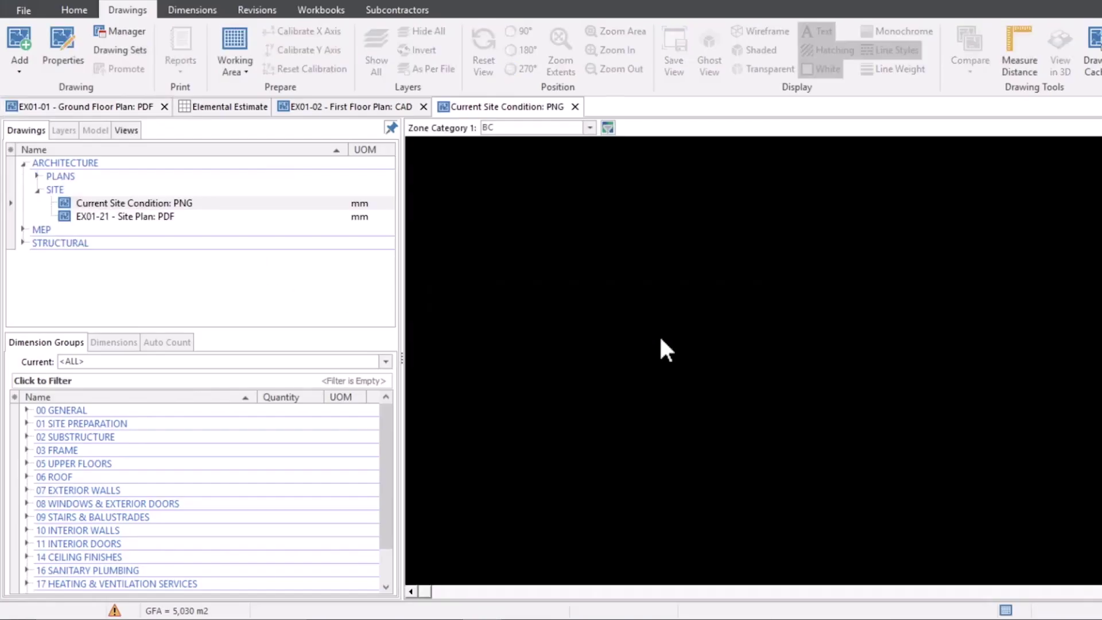
scroll(758, 329, up, 5)
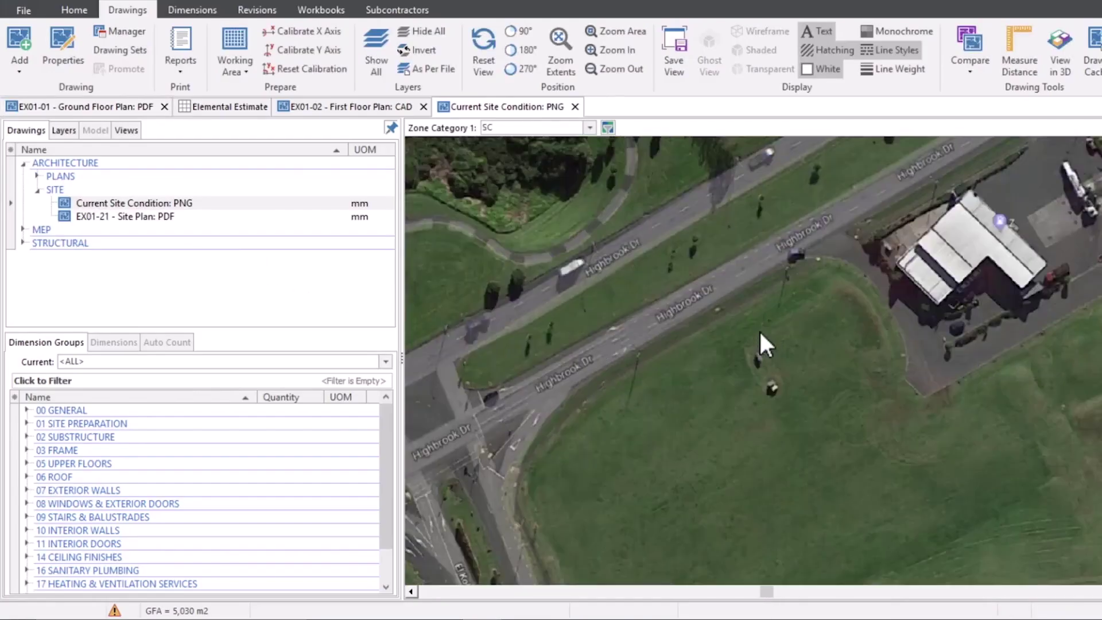
scroll(996, 301, down, 5)
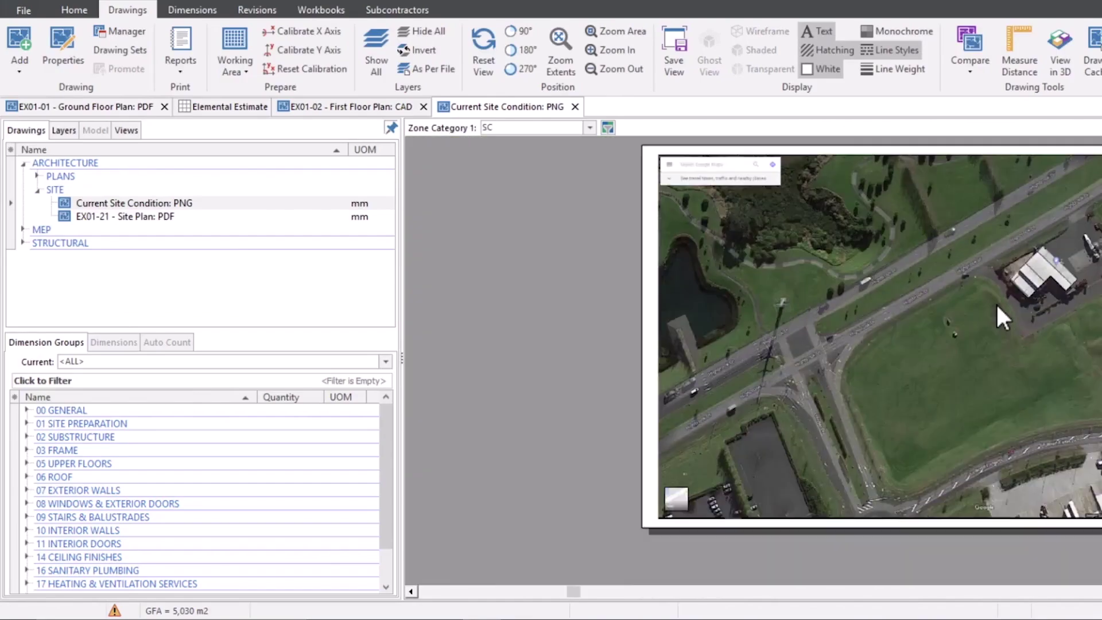
drag(996, 302, 818, 315)
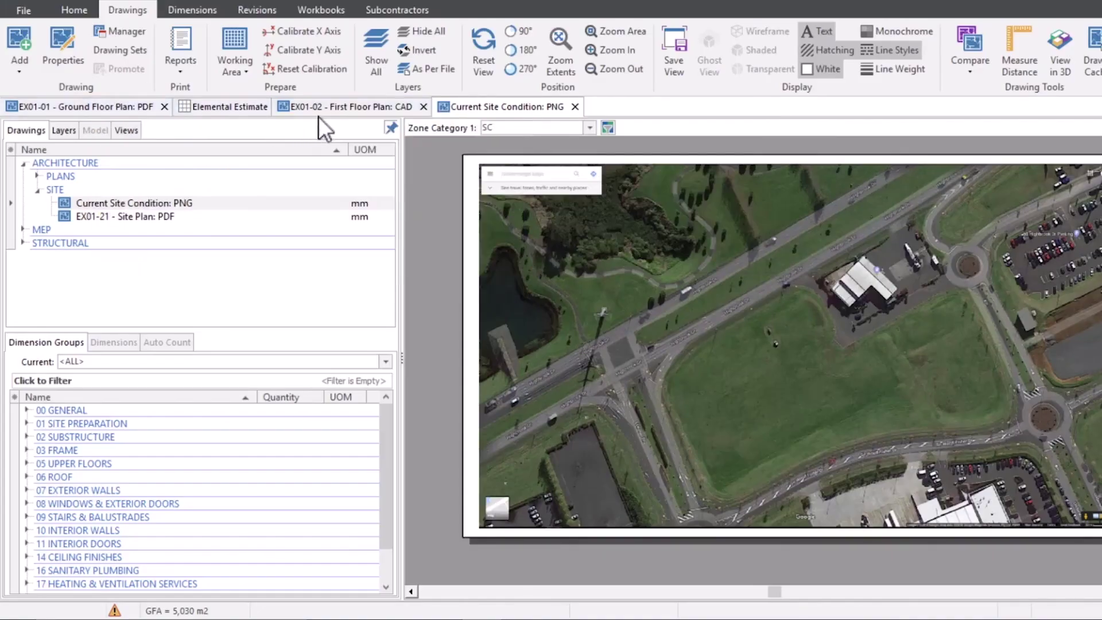
Step: Switch to the EX01-02 - First Floor Plan: CAD drawing and close it
click(338, 106)
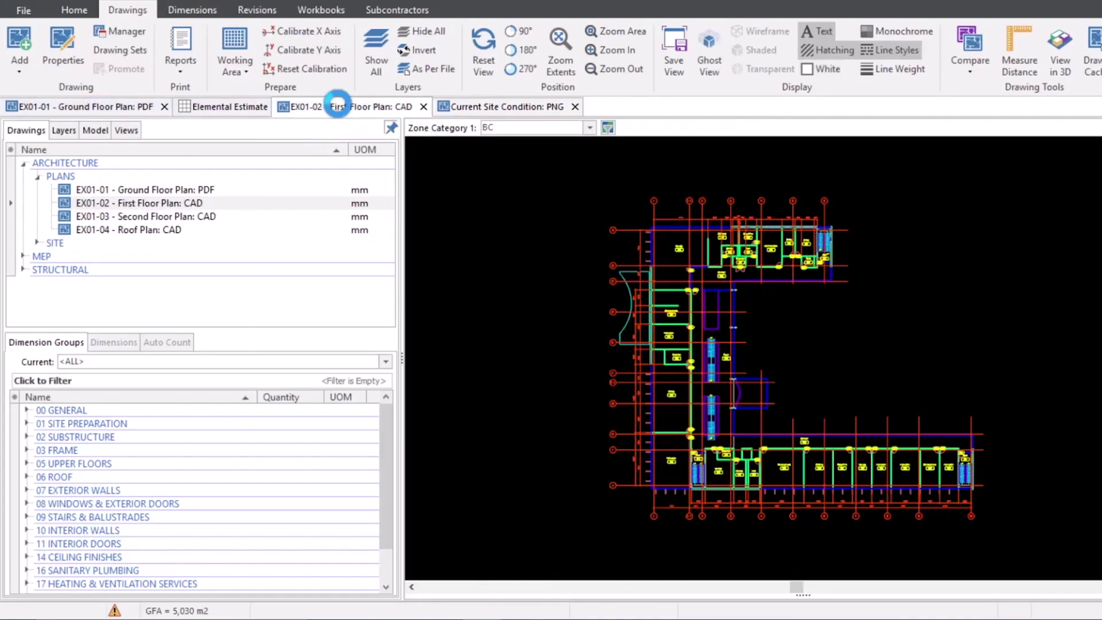
double_click(337, 106)
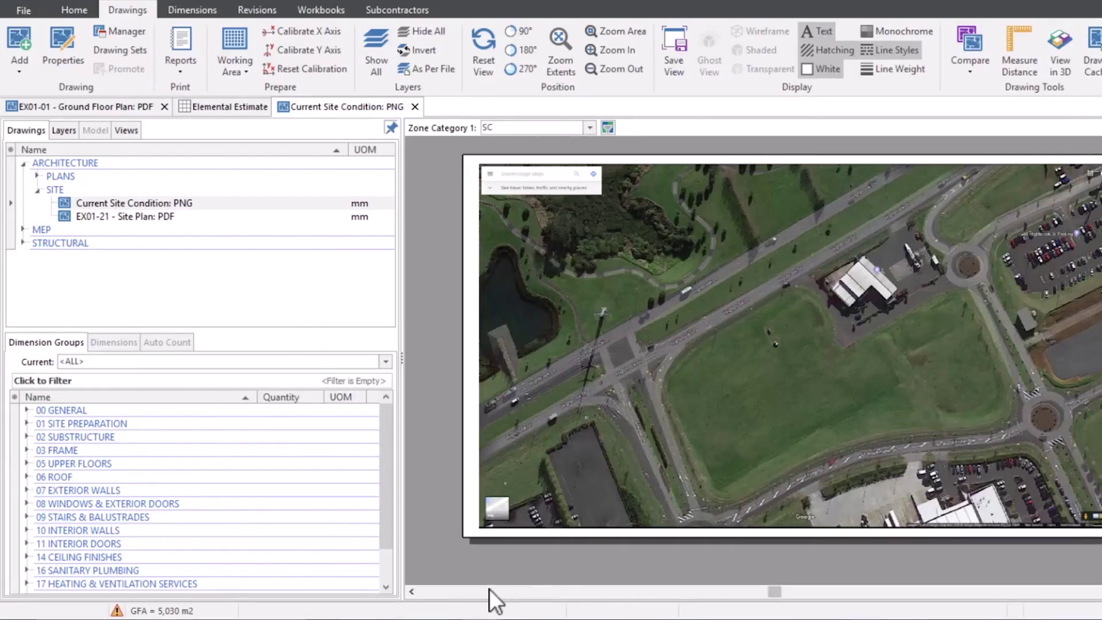
scroll(799, 302, up, 8)
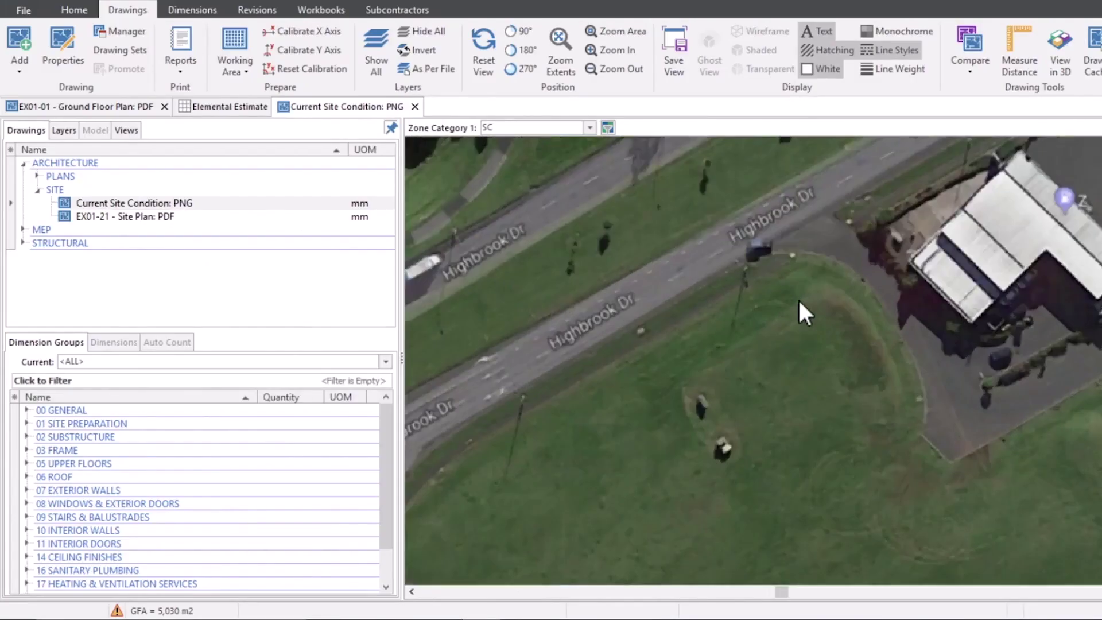
scroll(799, 302, down, 10)
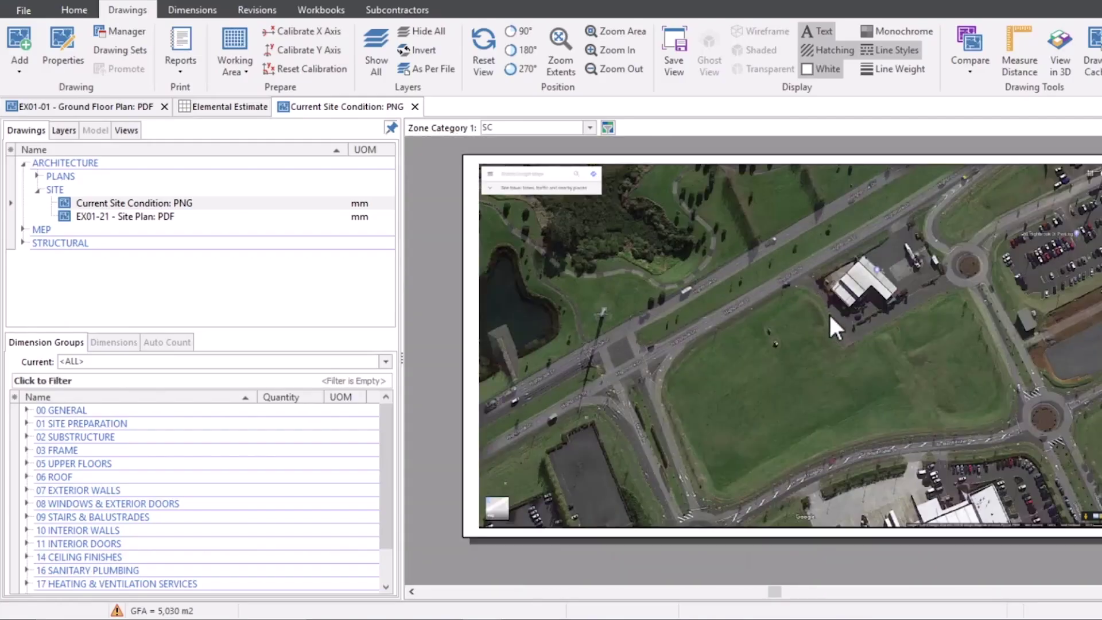
scroll(884, 341, up, 6)
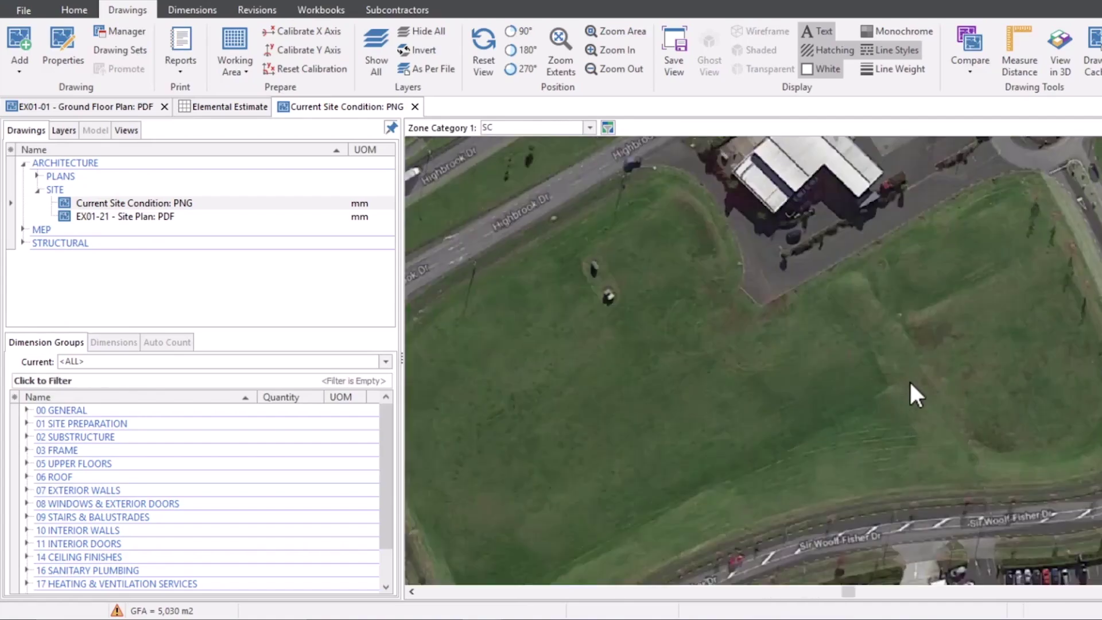
Step: Expand the architectural PLANS folder and switch from the site image to EX01-01 - Ground Floor Plan: PDF
scroll(931, 330, down, 6)
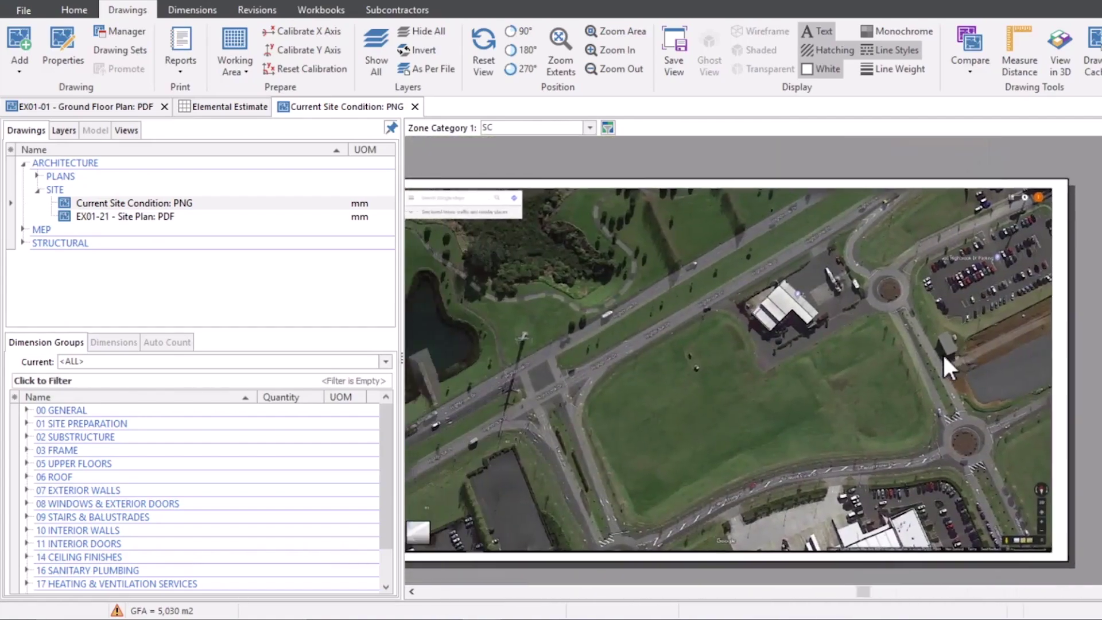
drag(942, 353, 1009, 335)
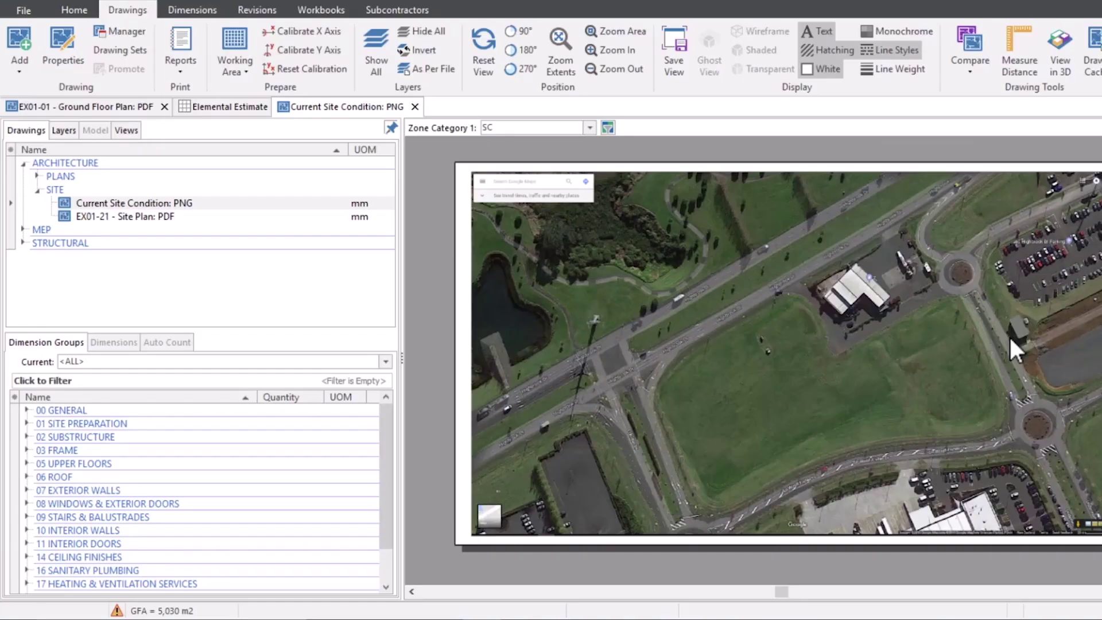
click(38, 176)
double_click(98, 189)
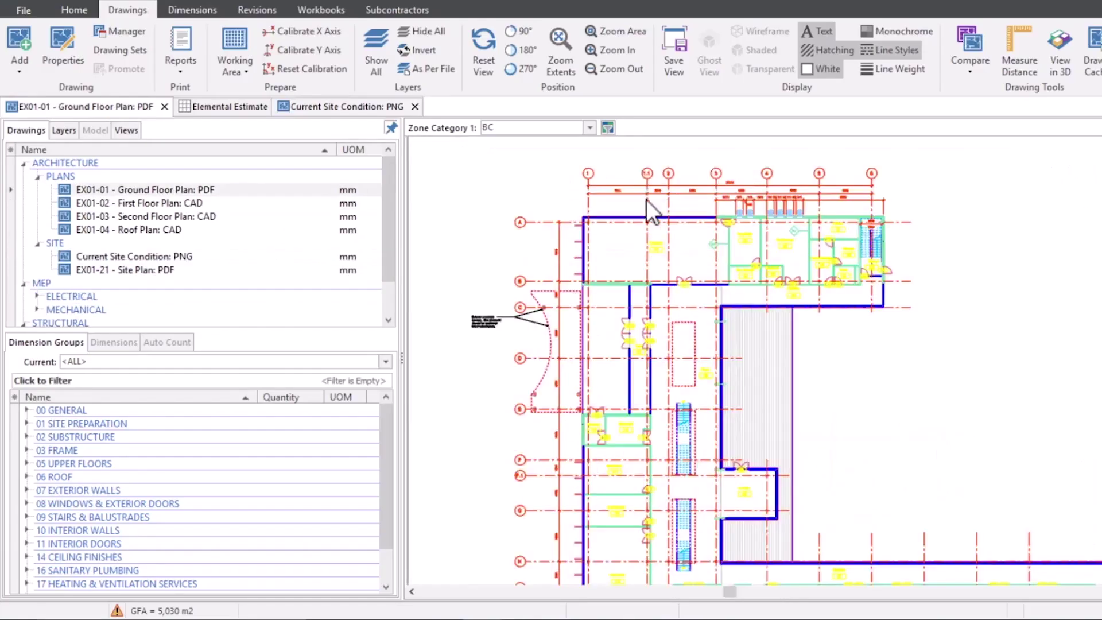
Step: Examine the ground floor plan closely, from the Cafeteria and adjoining rooms to the wing along the plan's lower edge
scroll(654, 241, up, 8)
scroll(878, 390, down, 4)
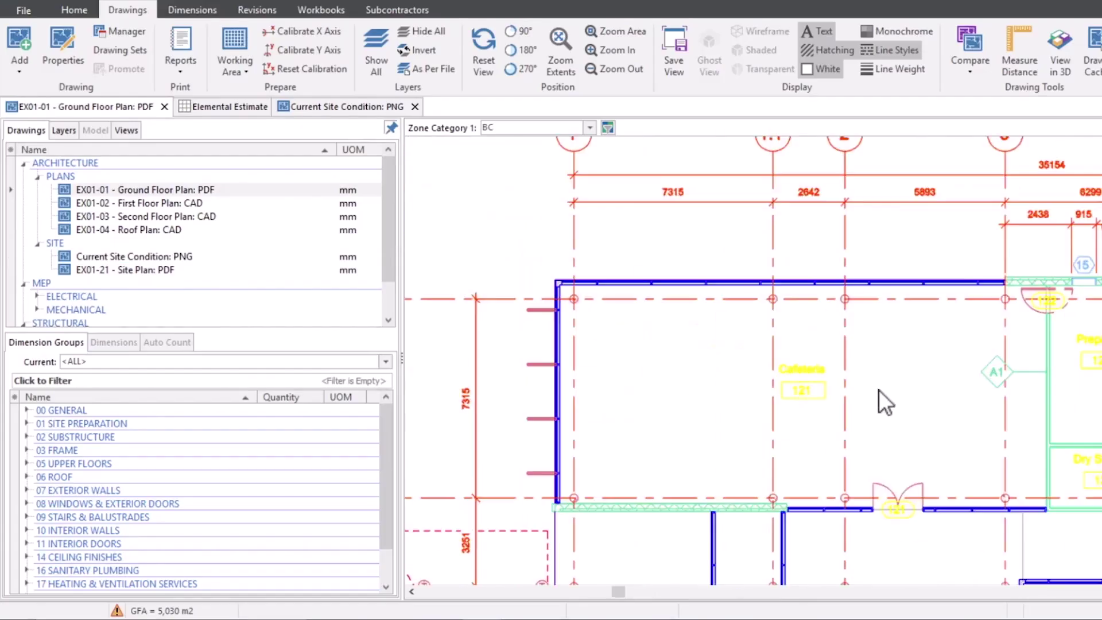
scroll(879, 390, down, 3)
scroll(612, 187, up, 3)
scroll(807, 204, up, 2)
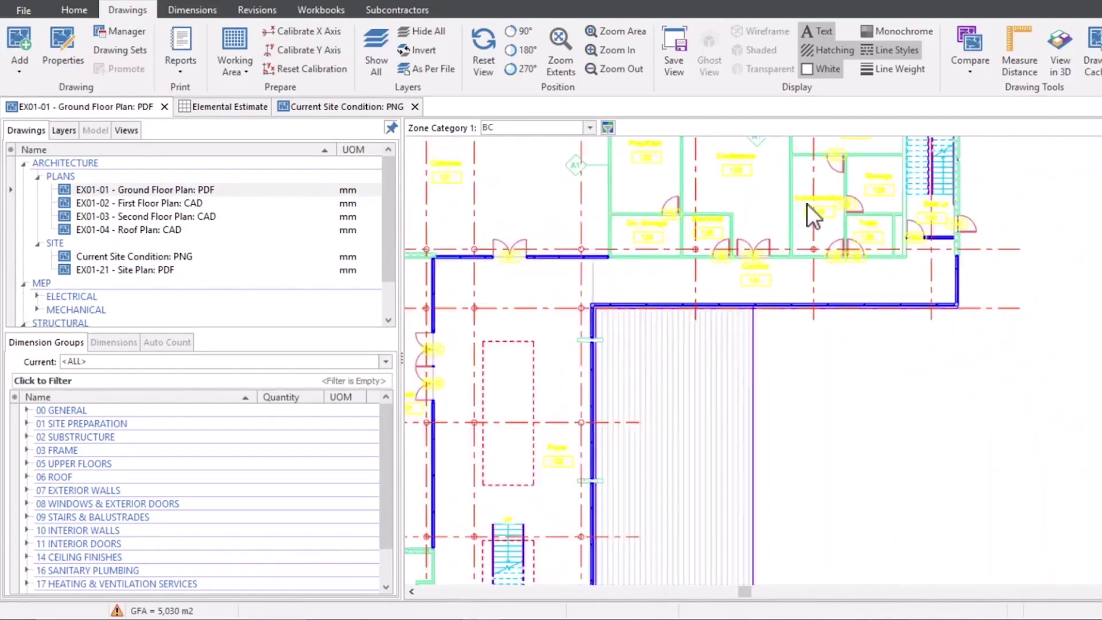
scroll(807, 204, up, 2)
scroll(810, 207, down, 4)
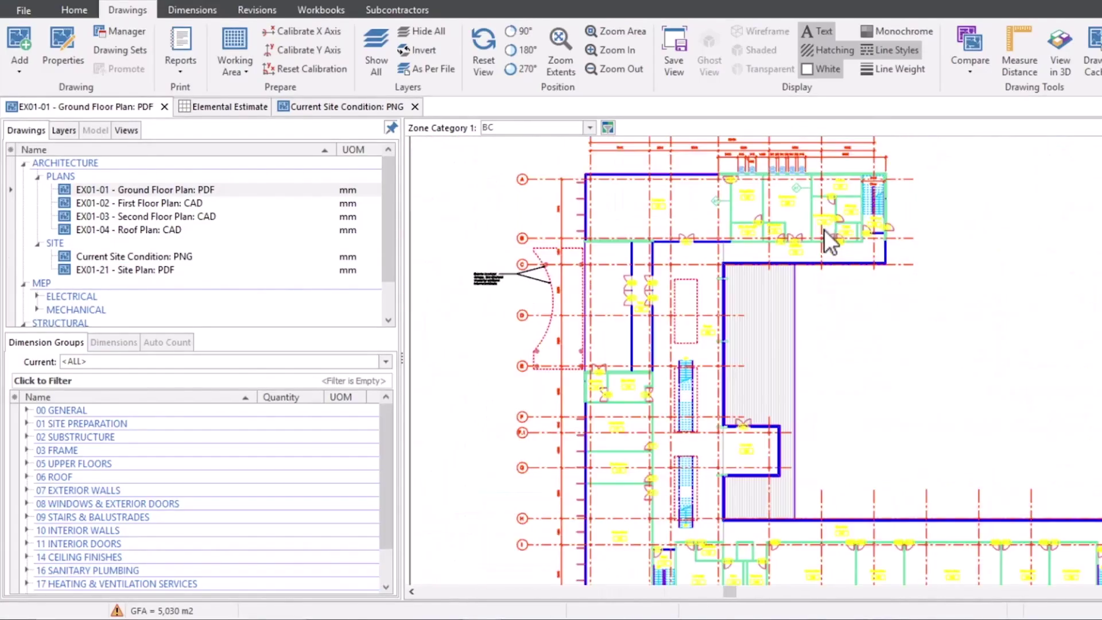
drag(941, 380, 822, 210)
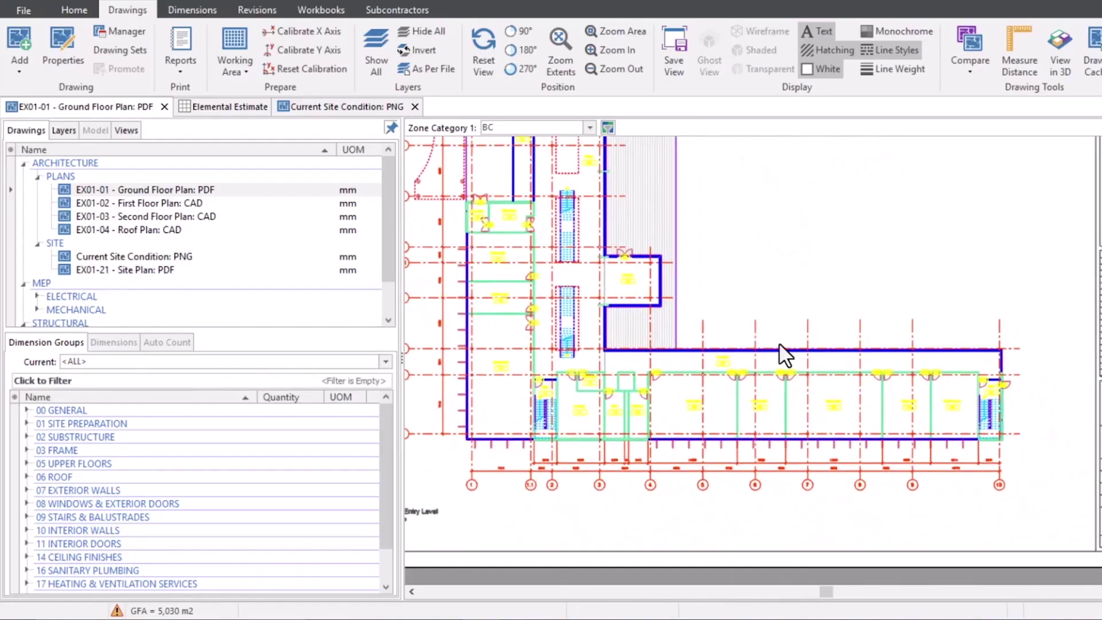
Step: Show the Scale and Calibration columns in the drawings list and widen the Name column to fit the full drawing names
key(Num_Lock)
click(11, 149)
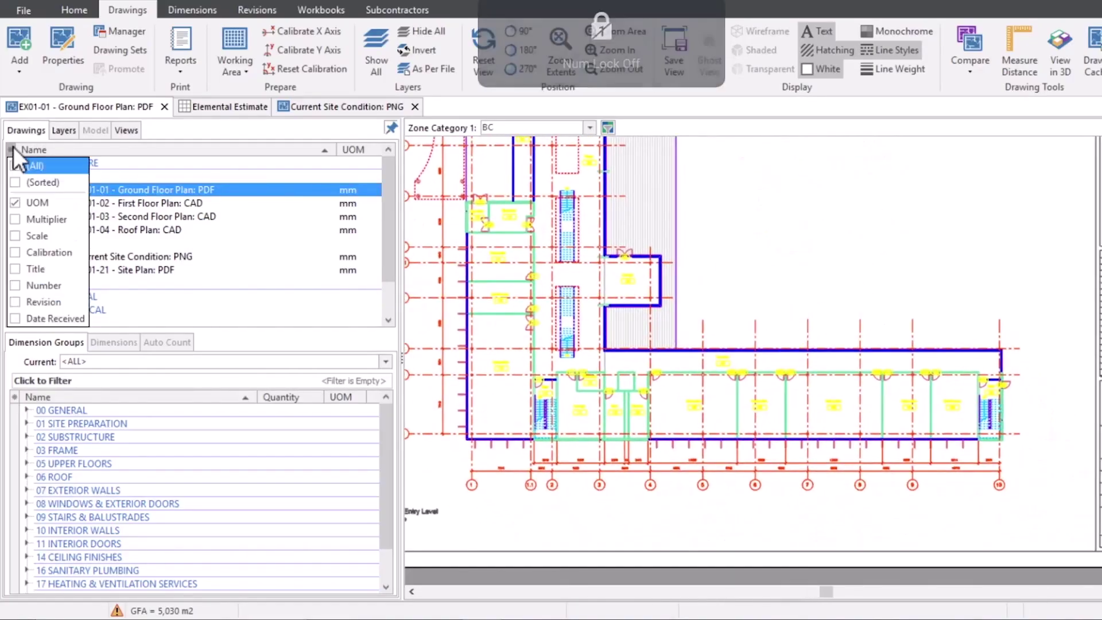
click(15, 236)
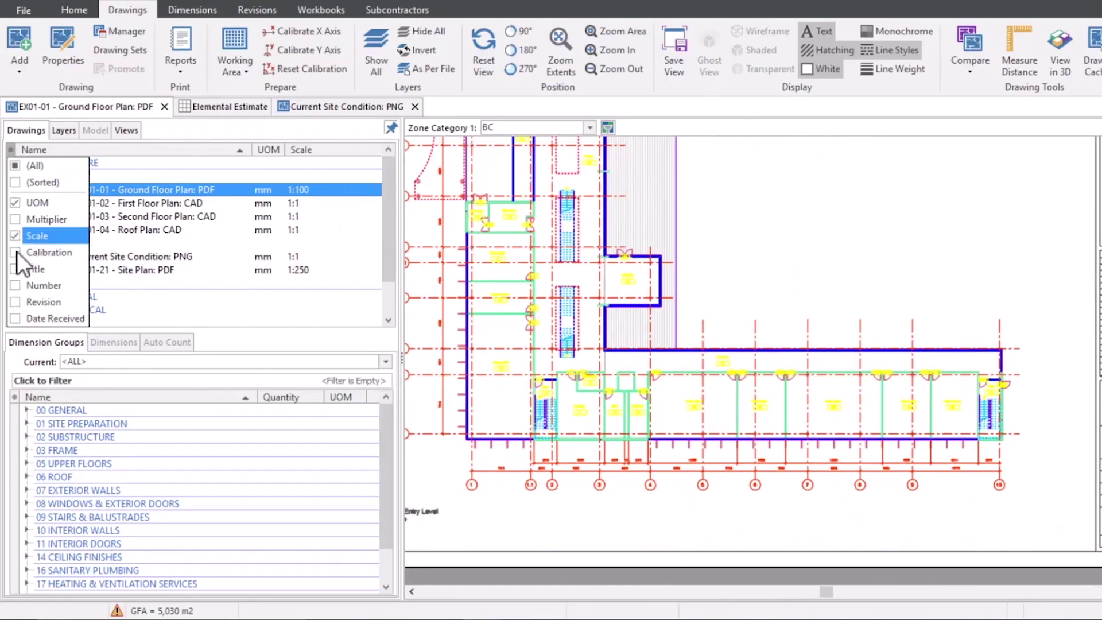
click(16, 251)
click(11, 151)
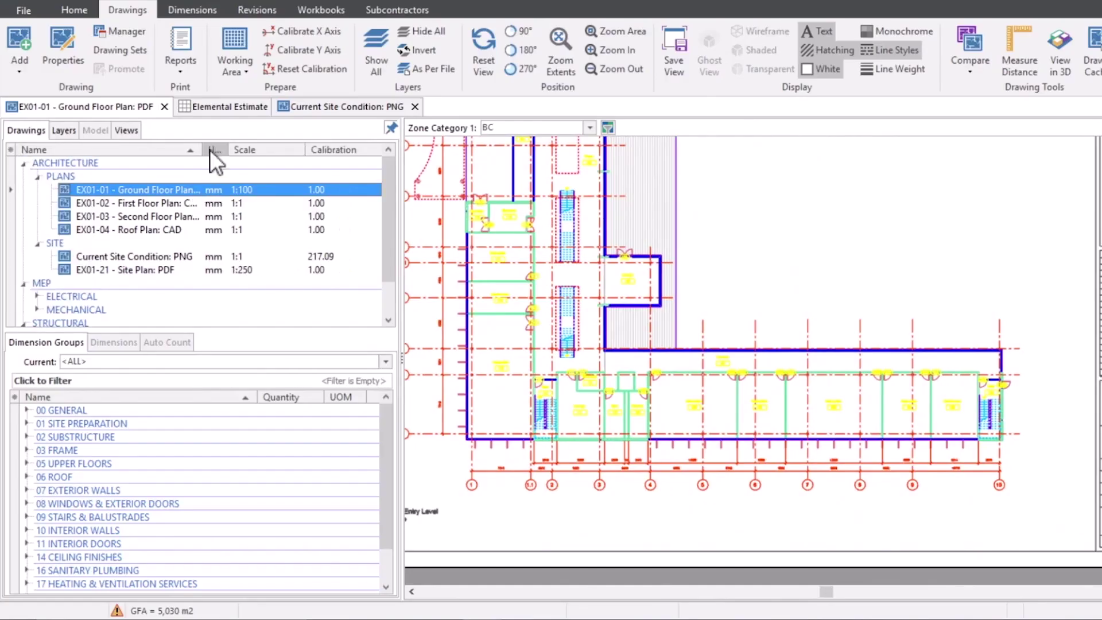
drag(203, 149, 246, 150)
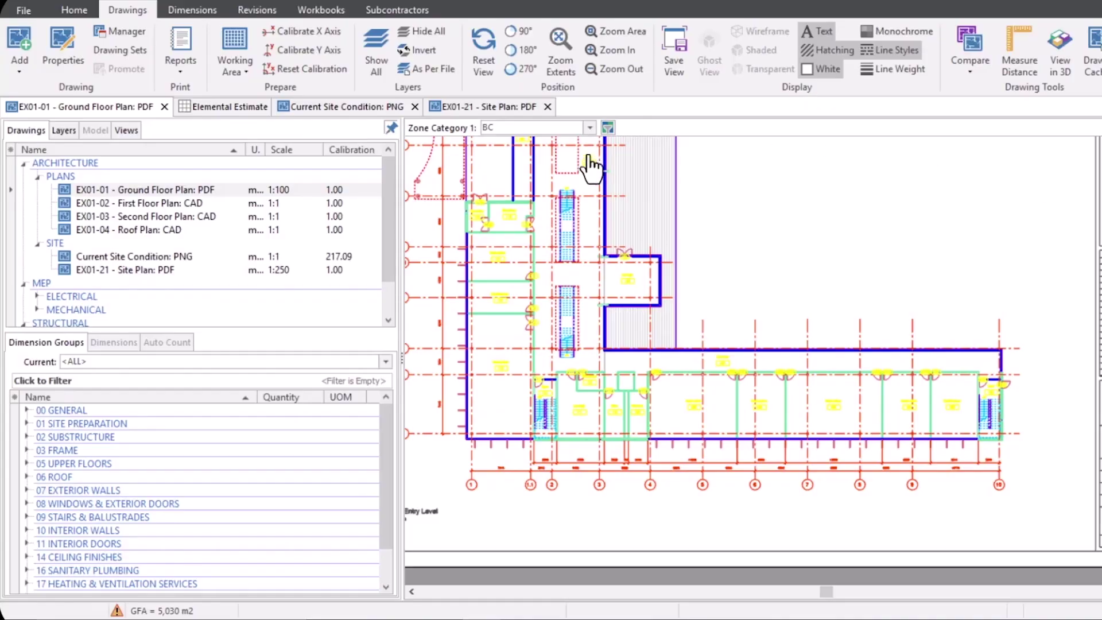
Step: Open EX01-21 - Site Plan: PDF from the SITE folder and turn off its white background
key(Num_Lock)
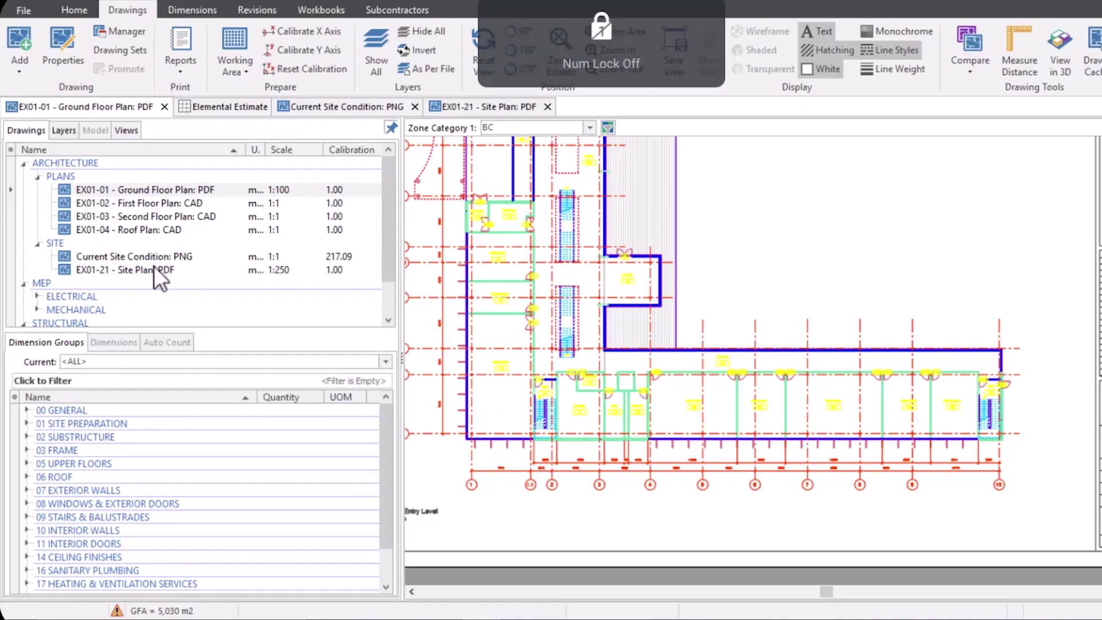
double_click(145, 268)
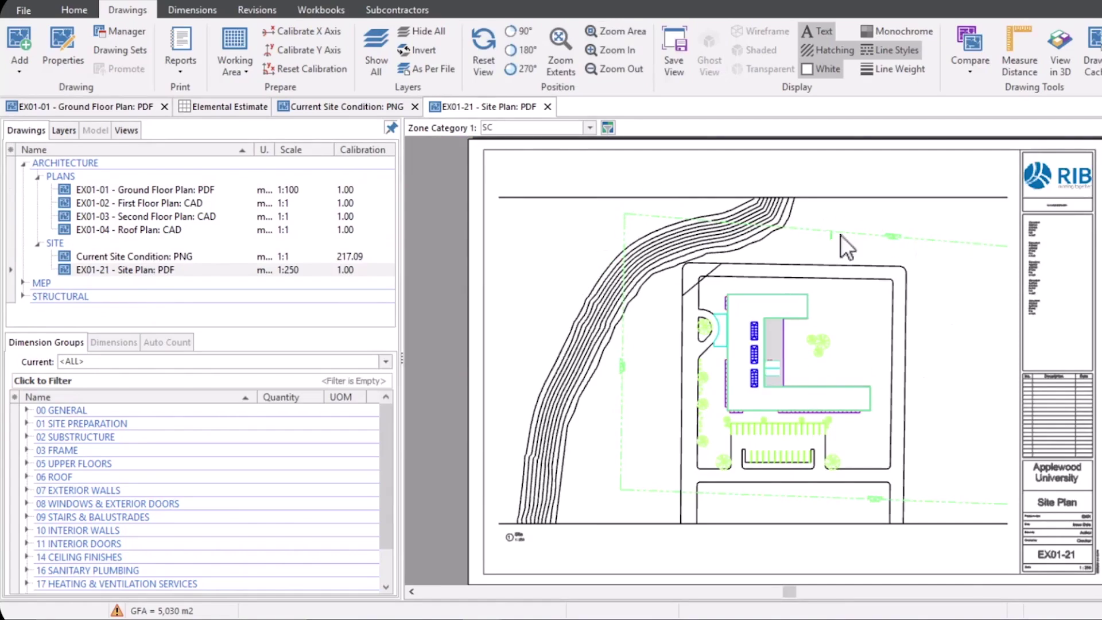
click(821, 70)
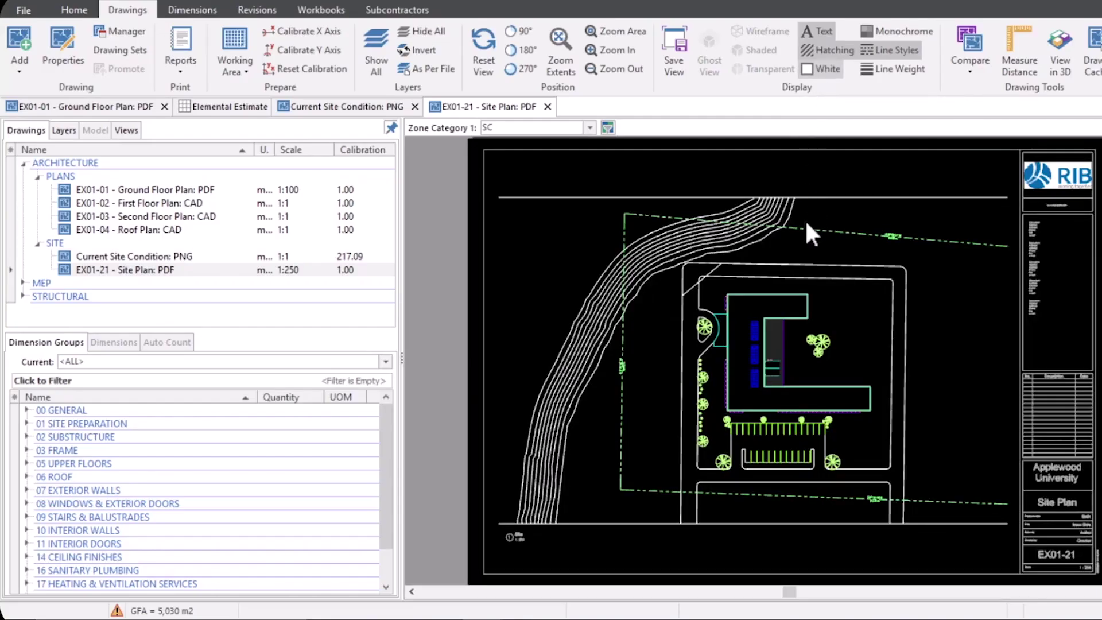
scroll(883, 246, up, 5)
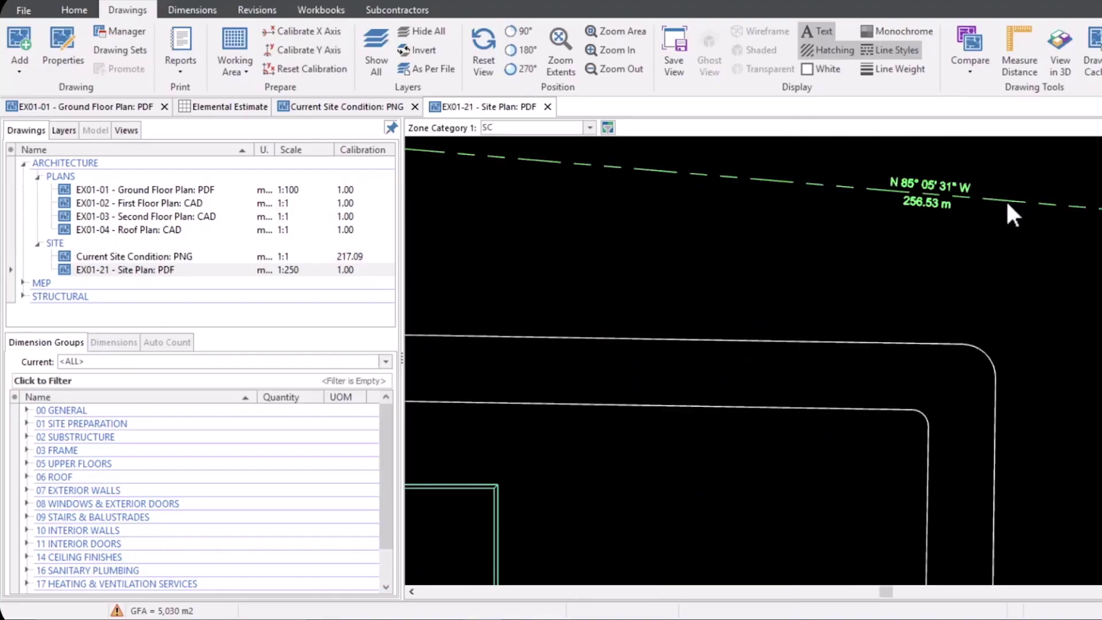
scroll(1006, 202, down, 3)
scroll(1020, 267, down, 2)
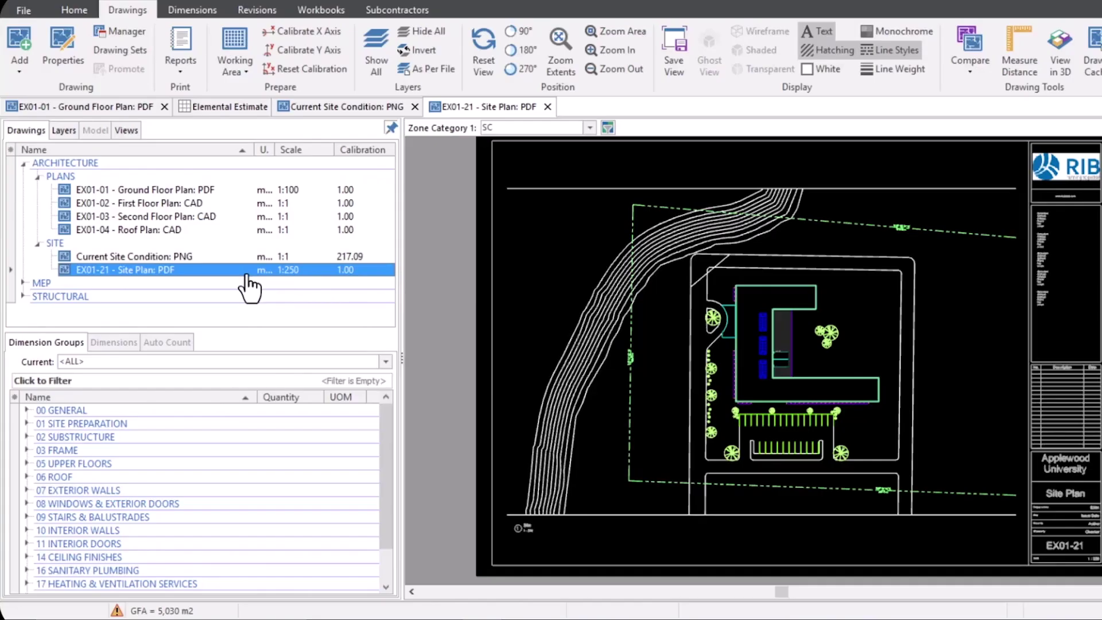
Step: Set the EX01-21 site plan's scale to 1:1 in its drawing properties and reset its calibration
key(Num_Lock)
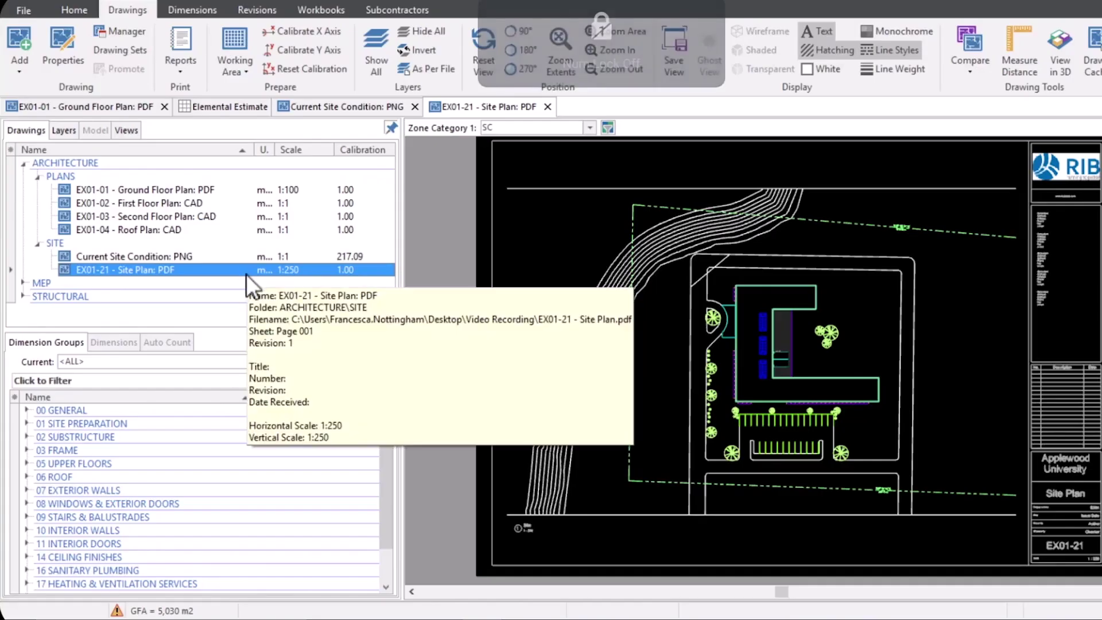
double_click(228, 271)
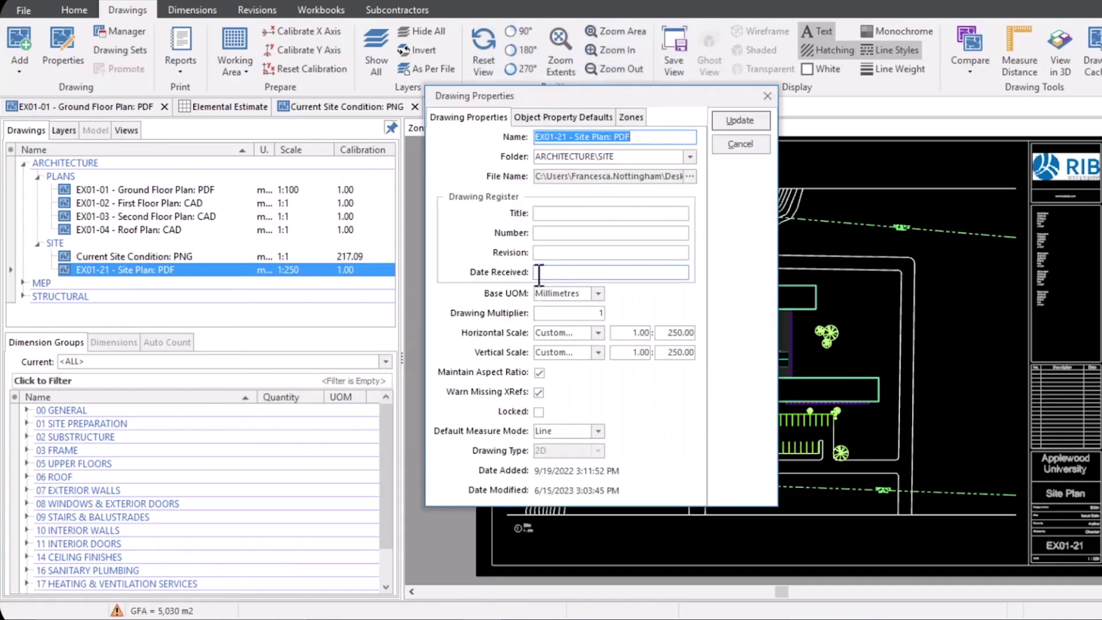
click(667, 333)
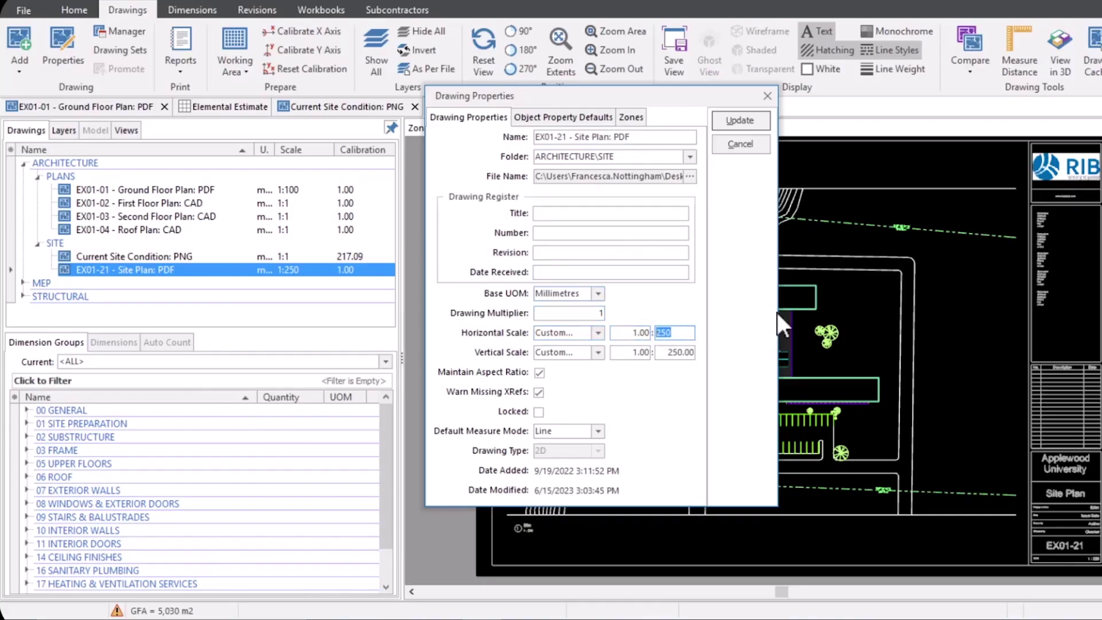
text(1)
click(746, 120)
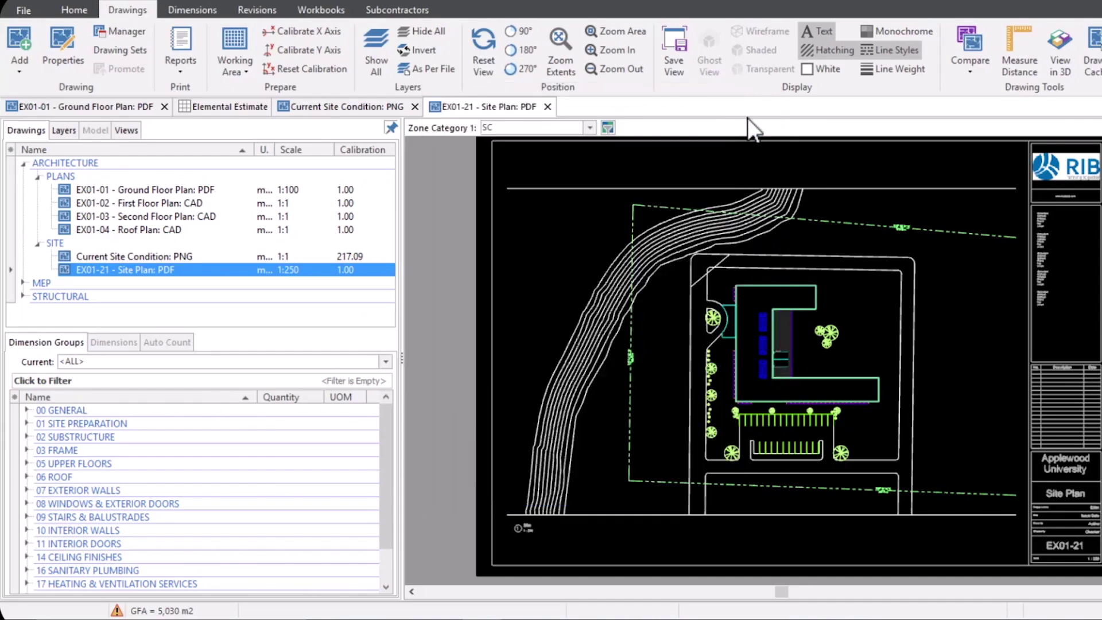
click(305, 69)
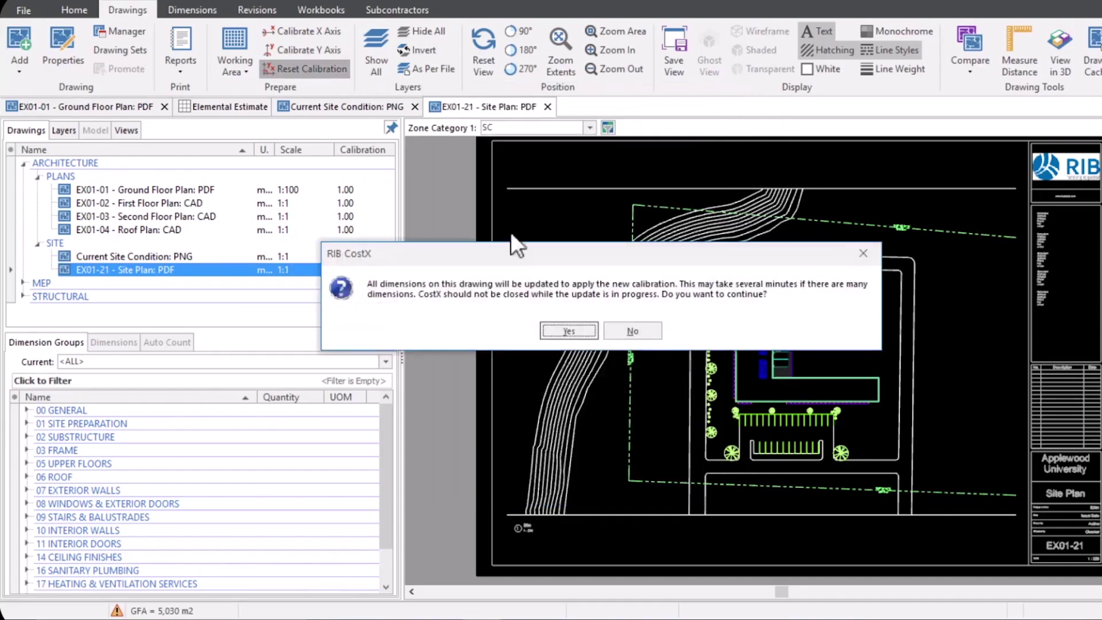
click(563, 332)
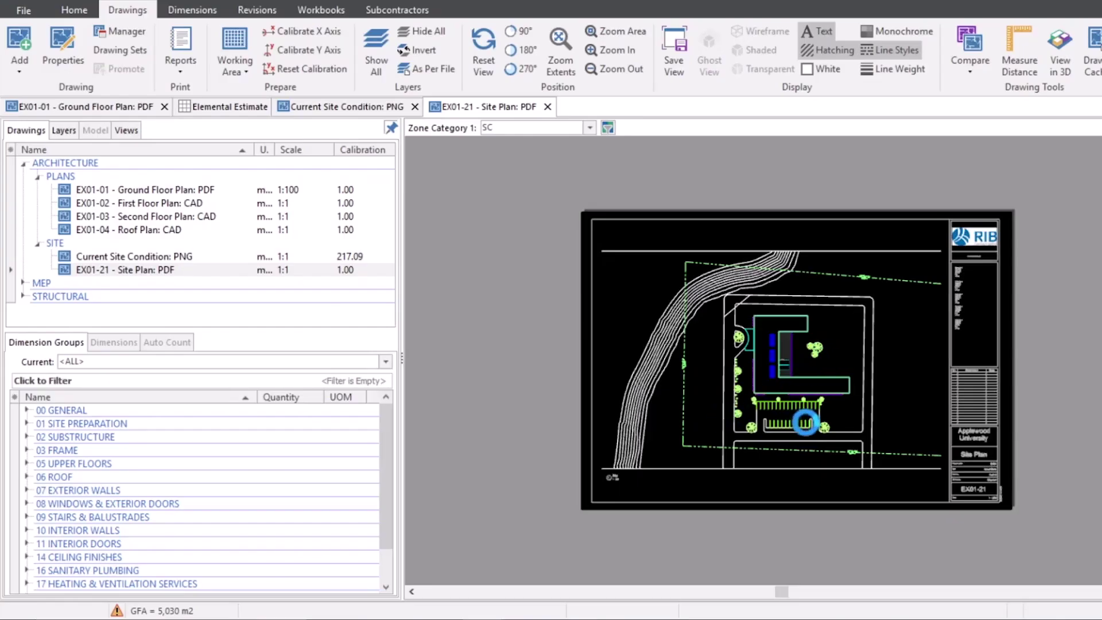
Step: Rotate the EX01-21 site plan by 90°
scroll(805, 423, up, 2)
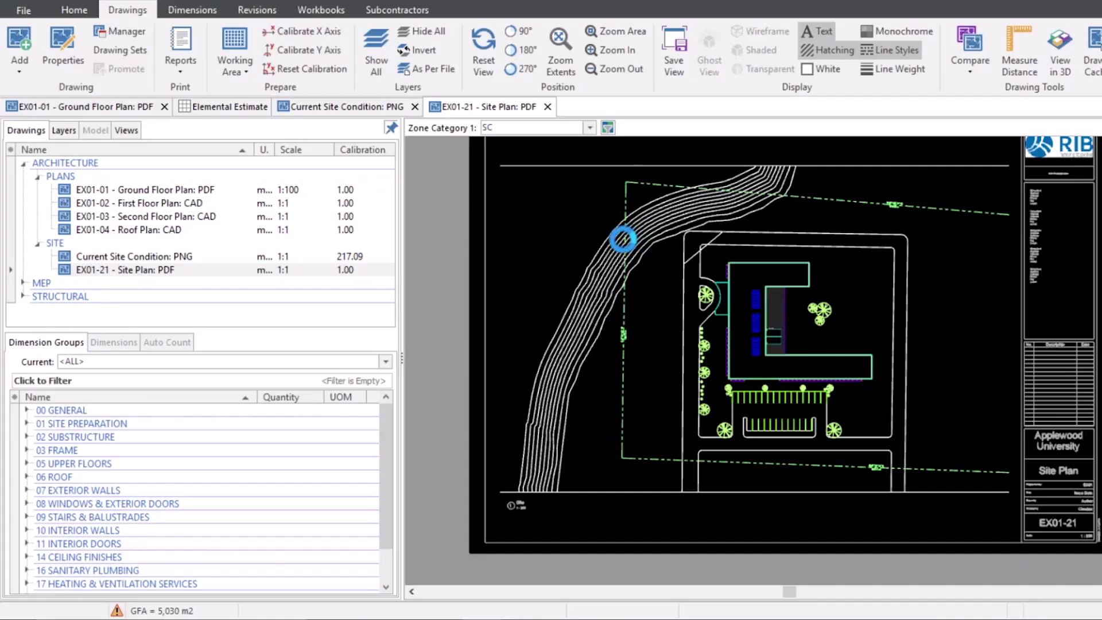
drag(658, 300, 687, 333)
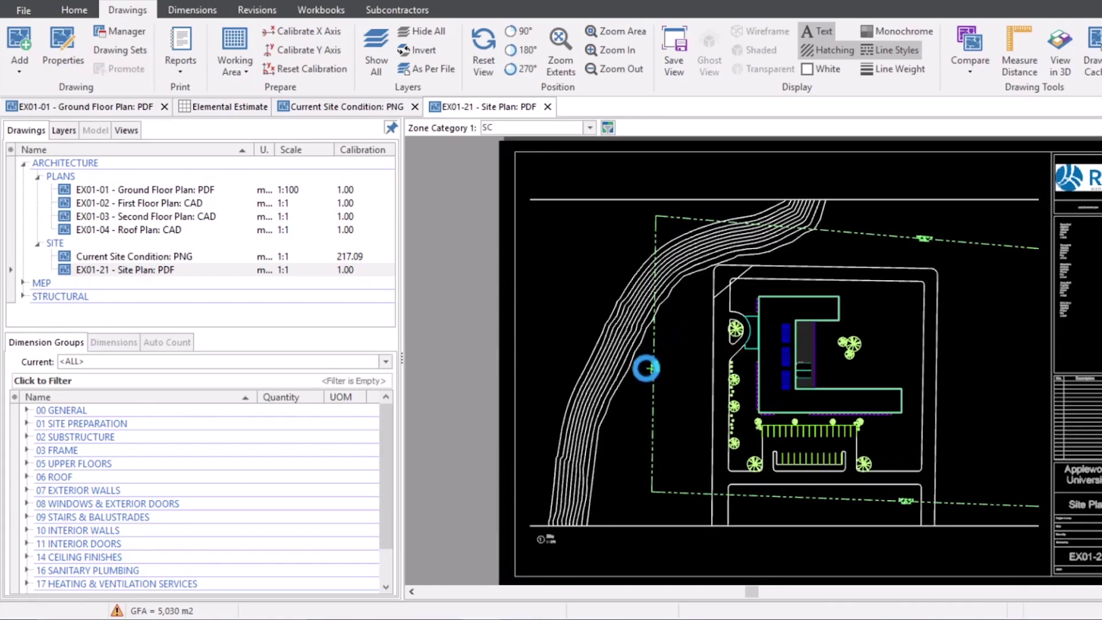
right_click(565, 258)
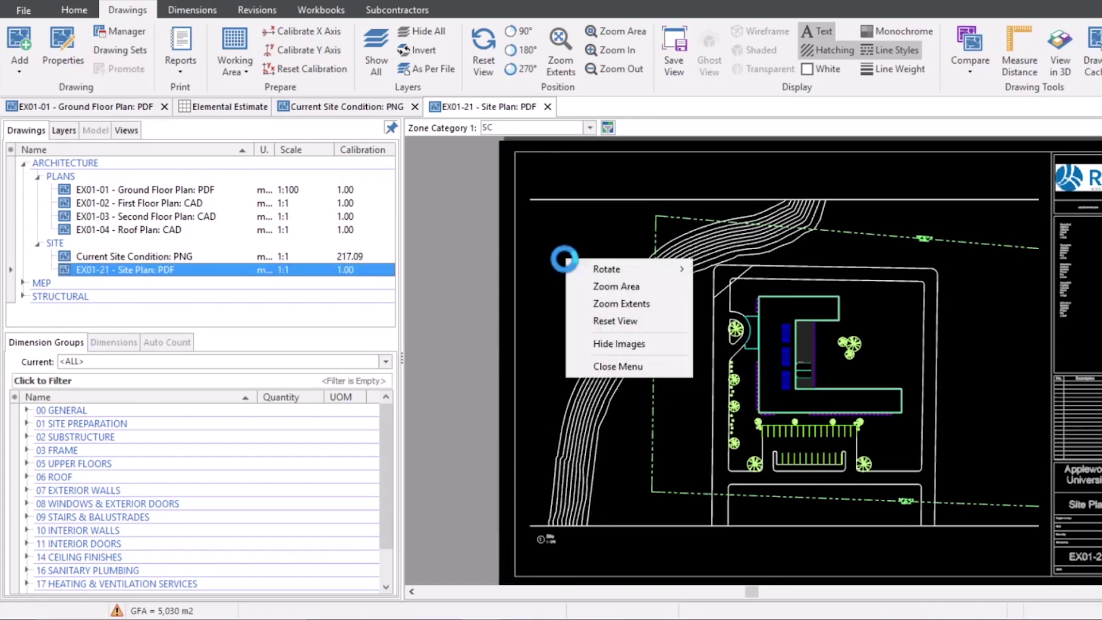
mouse_move(574, 264)
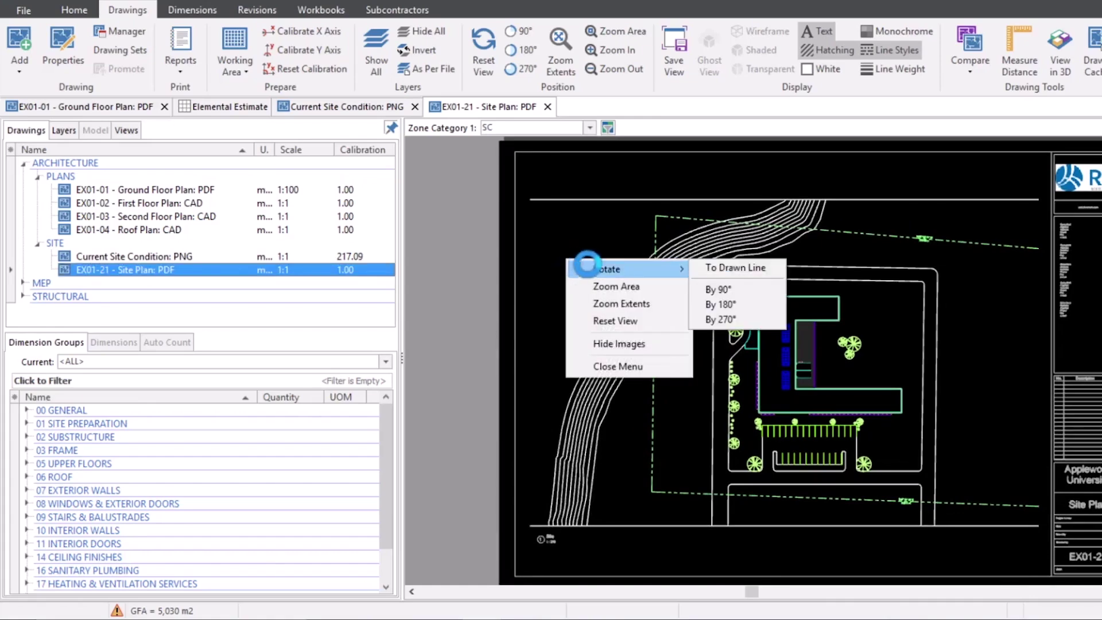
click(757, 296)
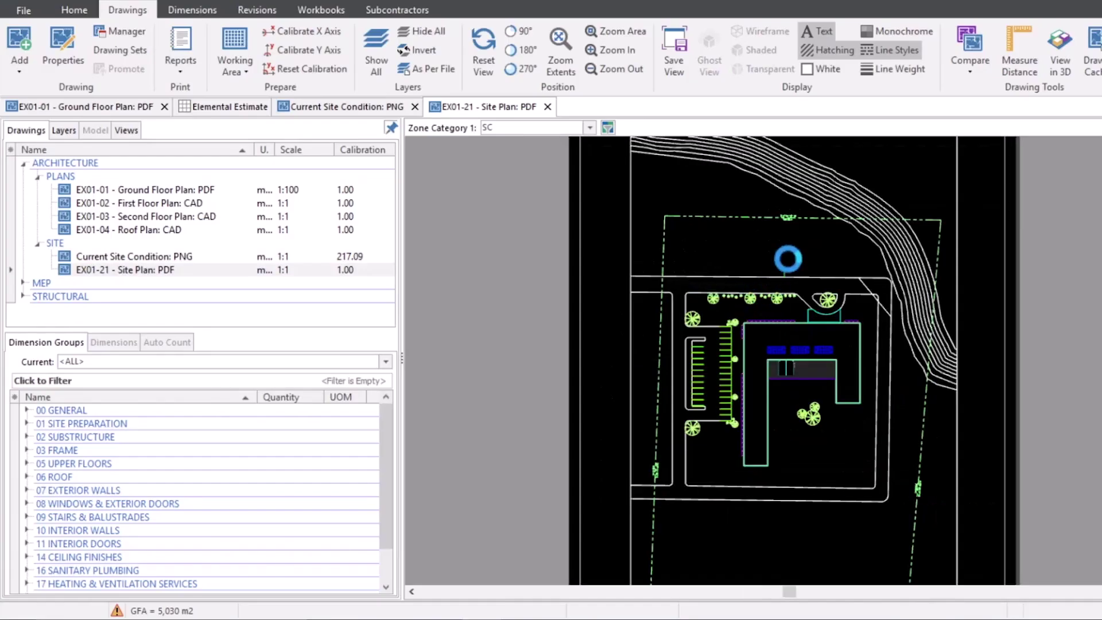
Step: Measure the distance along the site boundary line labelled 128.43 m, and leave the measuring tool
scroll(821, 218, up, 5)
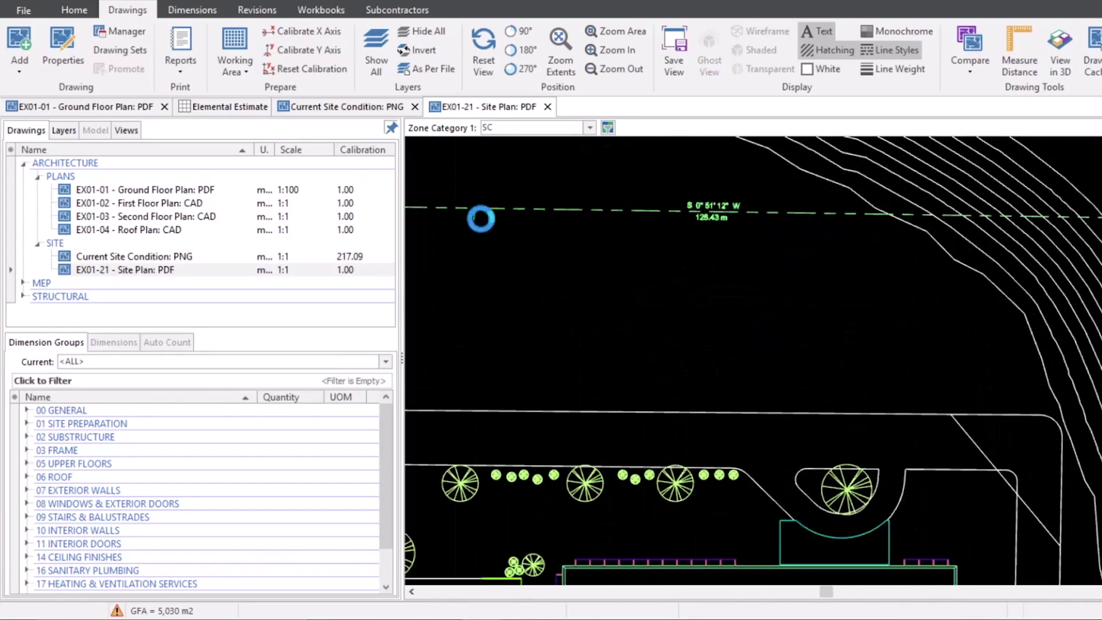
scroll(708, 218, up, 3)
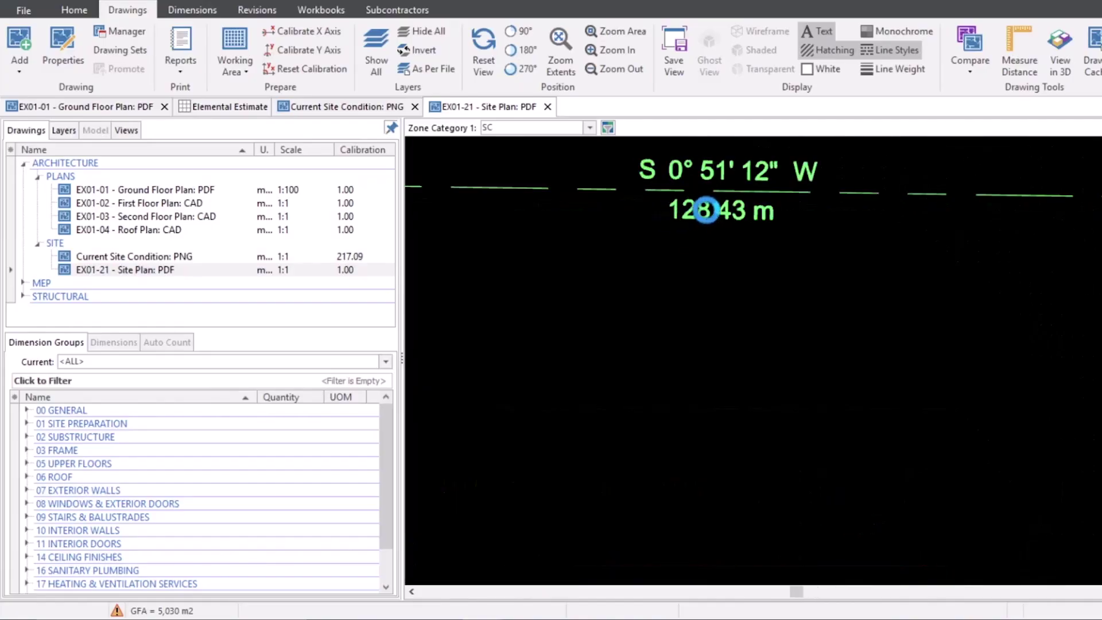
scroll(804, 223, down, 3)
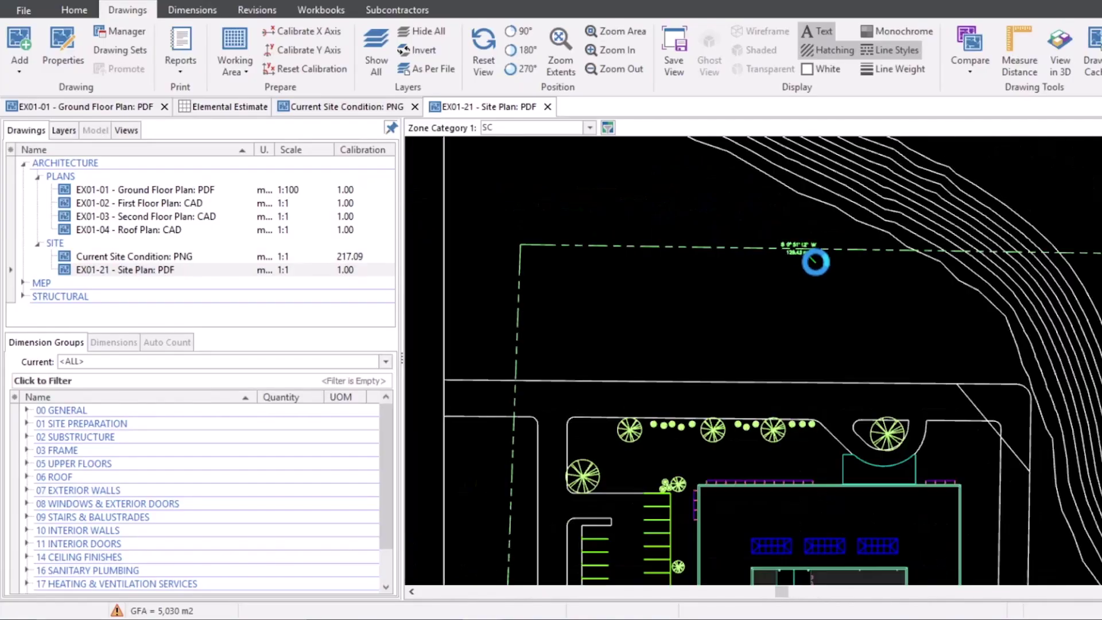
click(1011, 49)
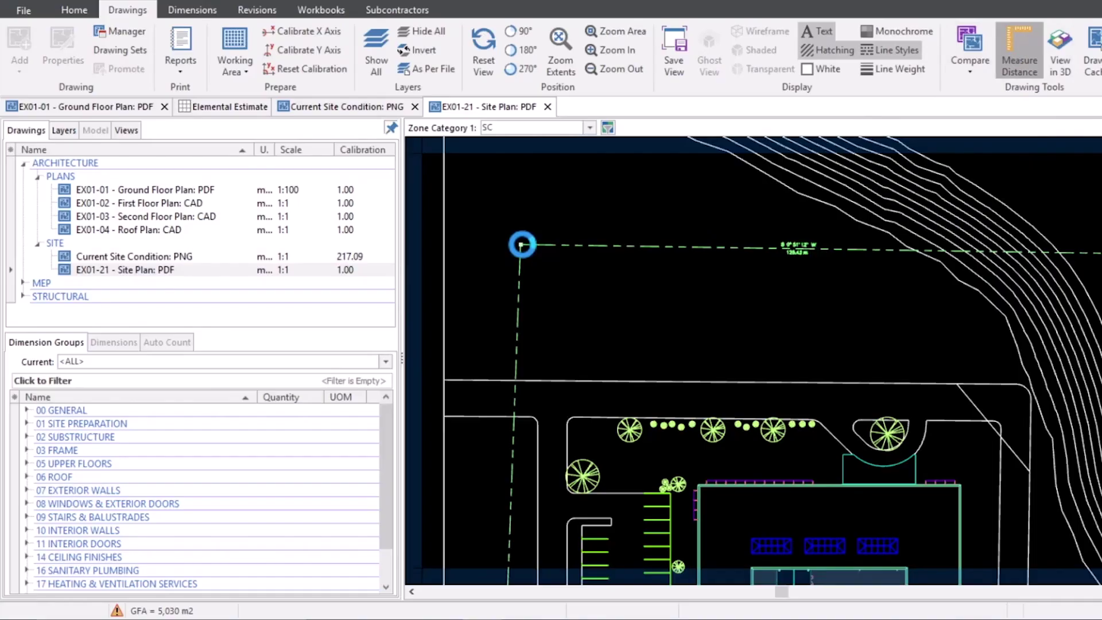
click(521, 245)
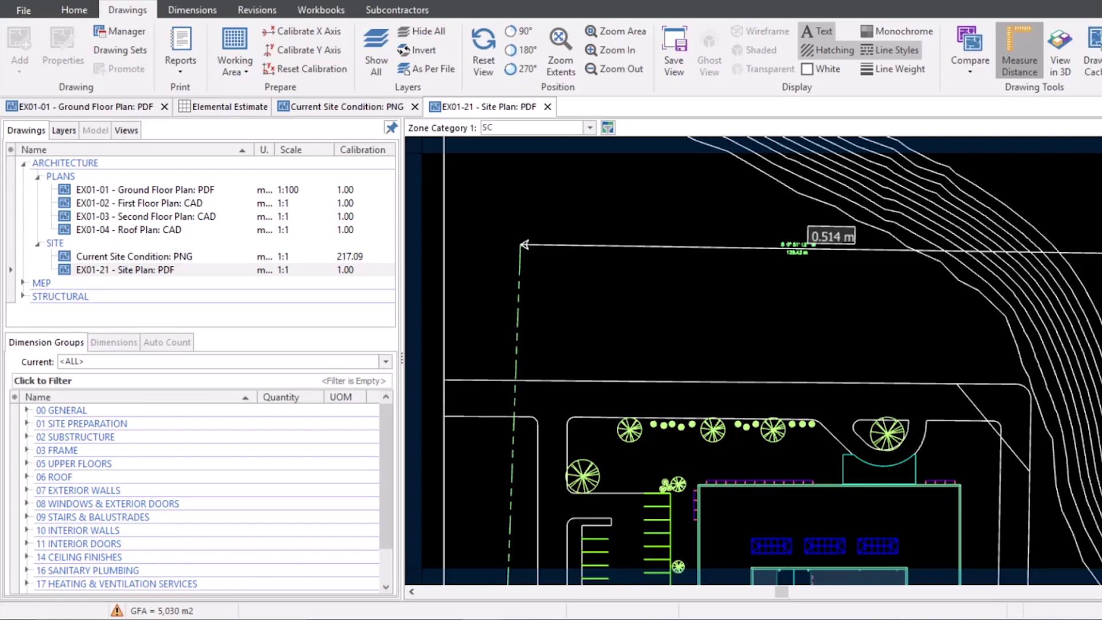
key(Escape)
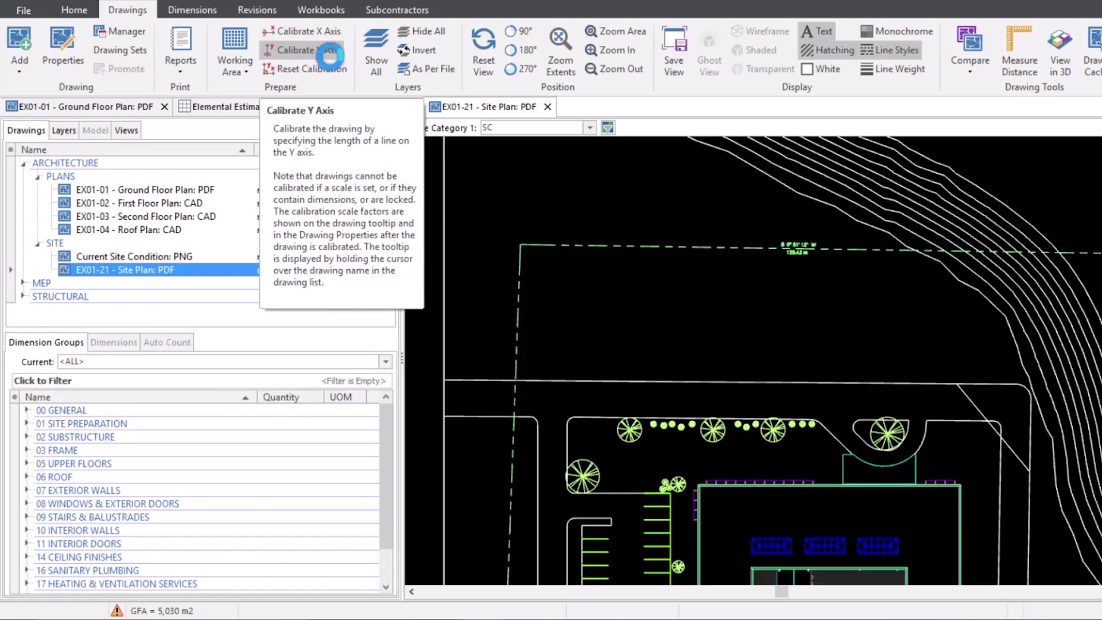
Step: Calibrate the site plan's X axis along the boundary line labelled 128.43 m with an actual measurement of 128430 mm, applying the factor to Y
click(321, 31)
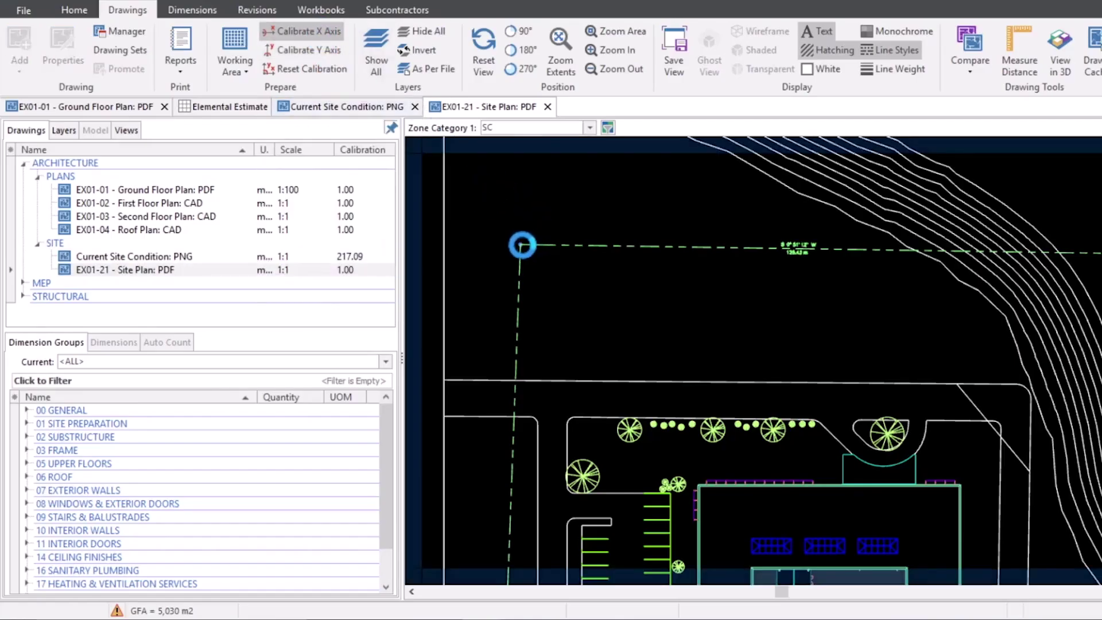
scroll(521, 245, up, 5)
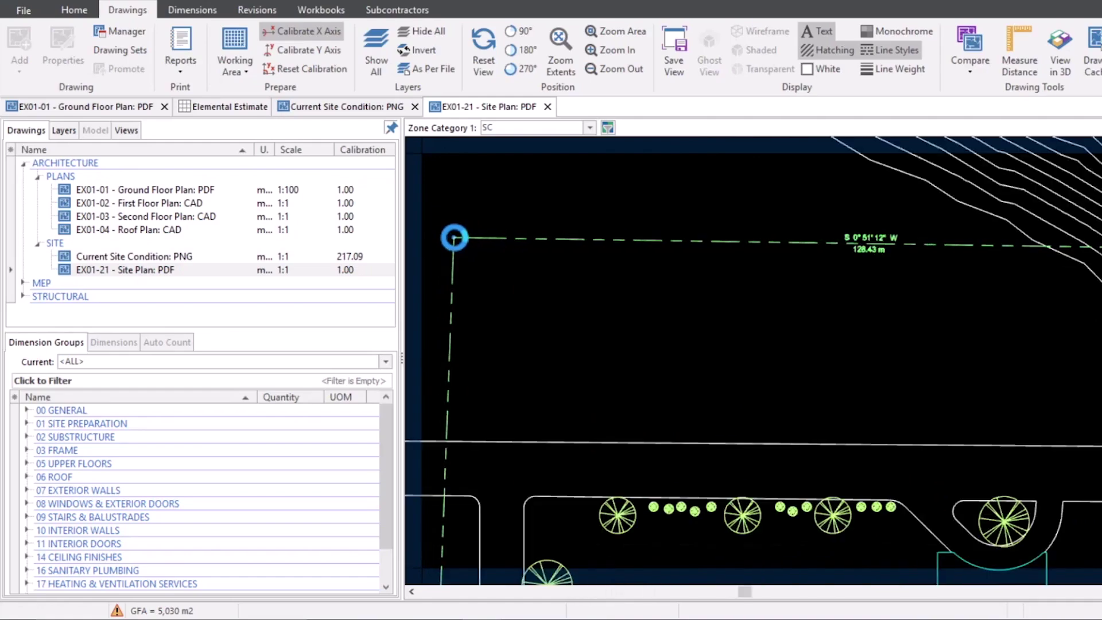
drag(971, 281, 744, 302)
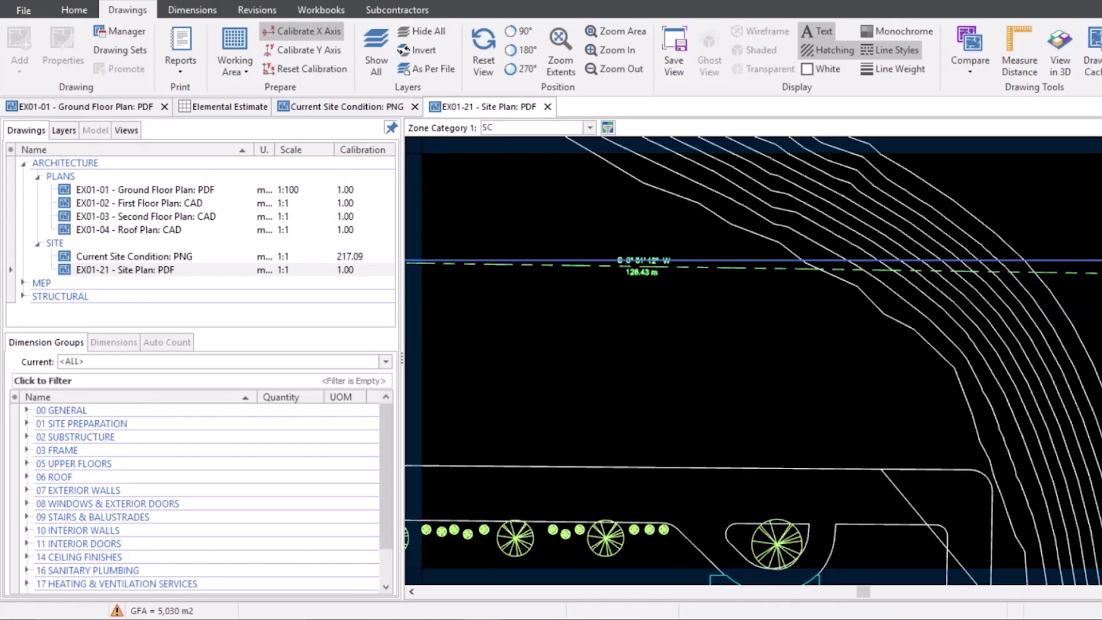
click(1101, 260)
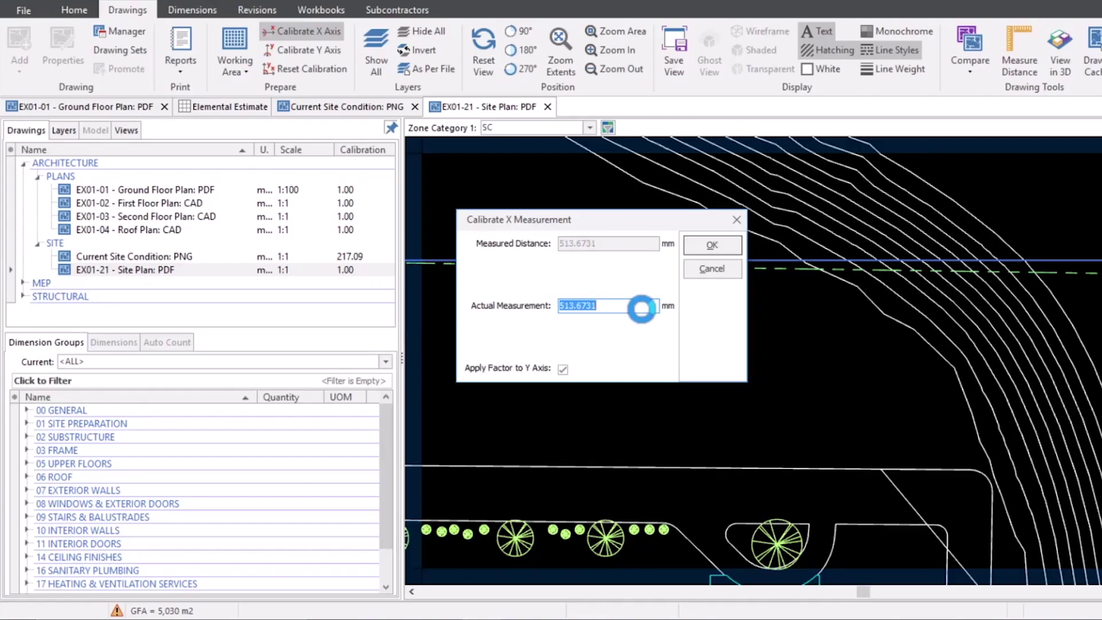
text(128)
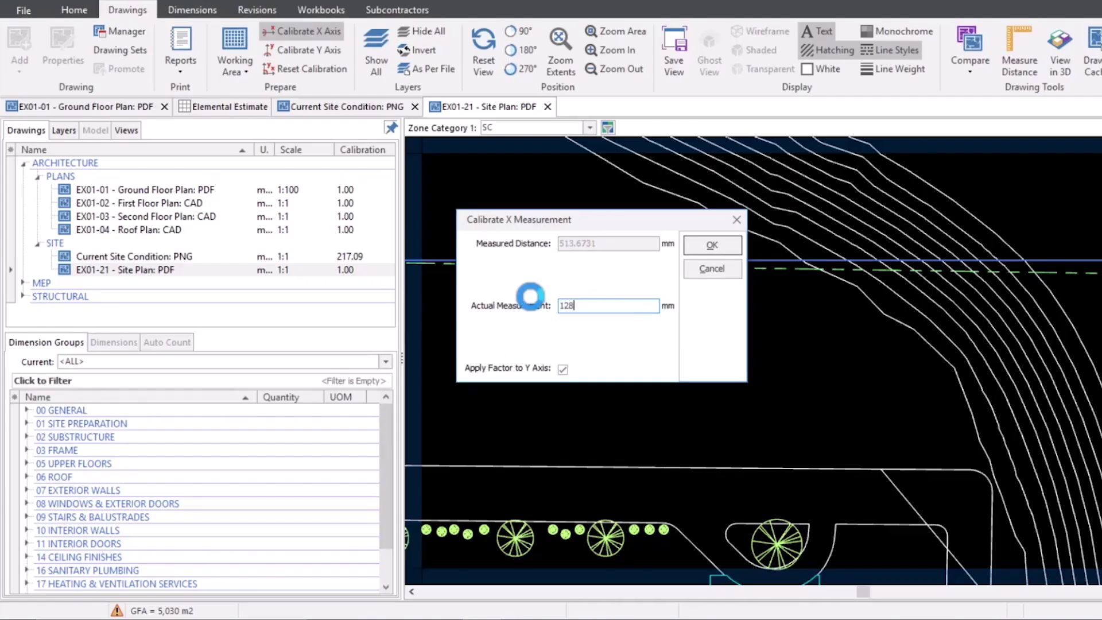
text(430)
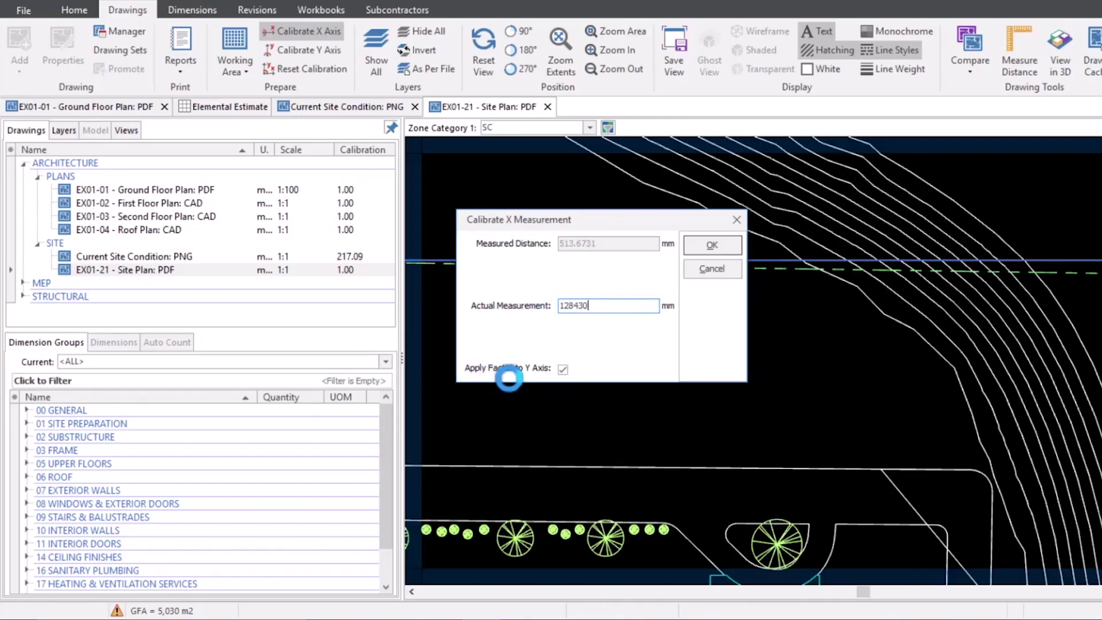
click(562, 368)
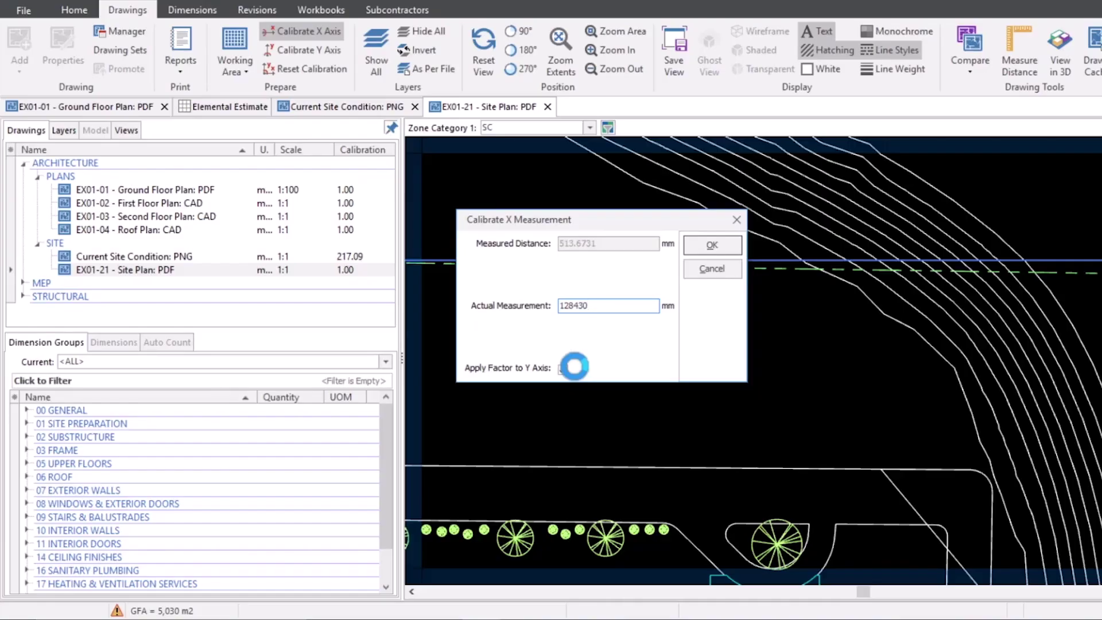
click(564, 368)
click(713, 245)
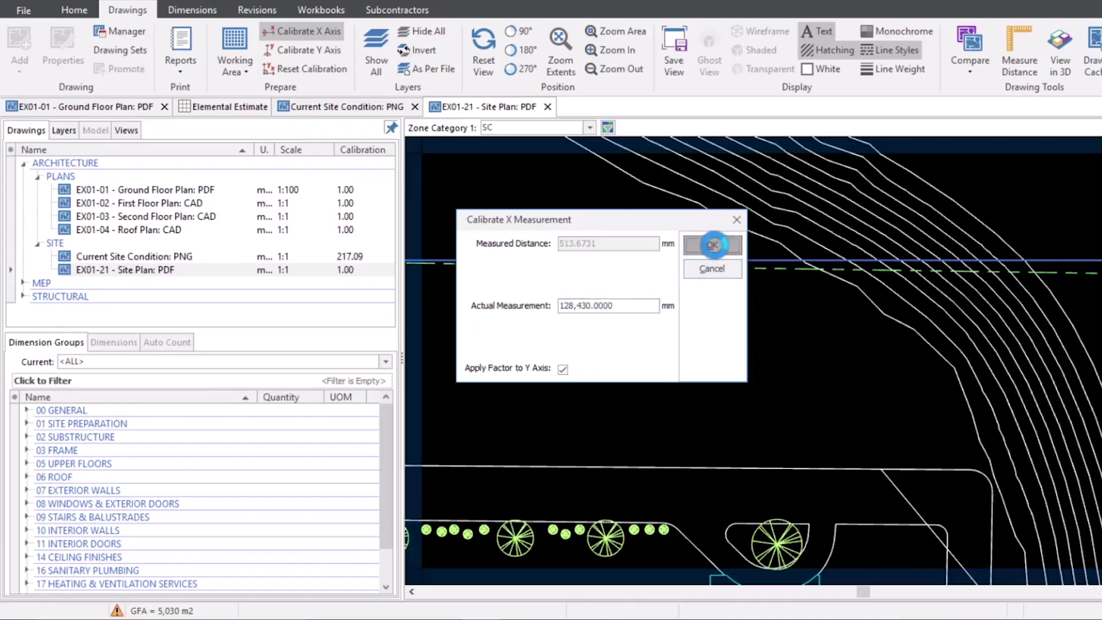
click(551, 331)
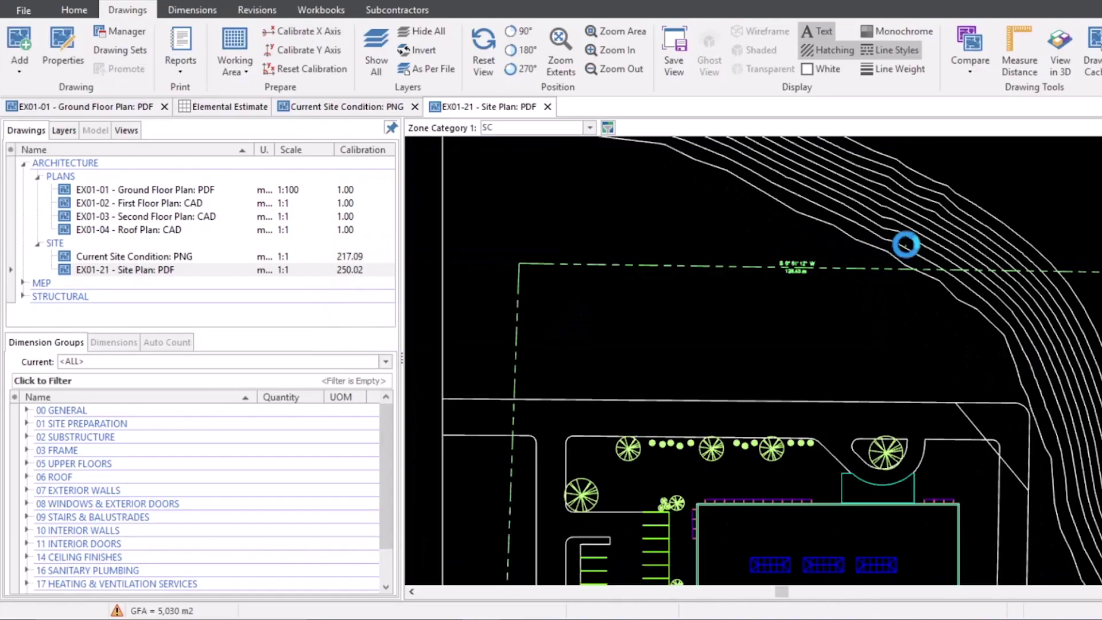
Step: Measure the length of the top site boundary line on the calibrated plan, and leave the measuring tool
click(1019, 58)
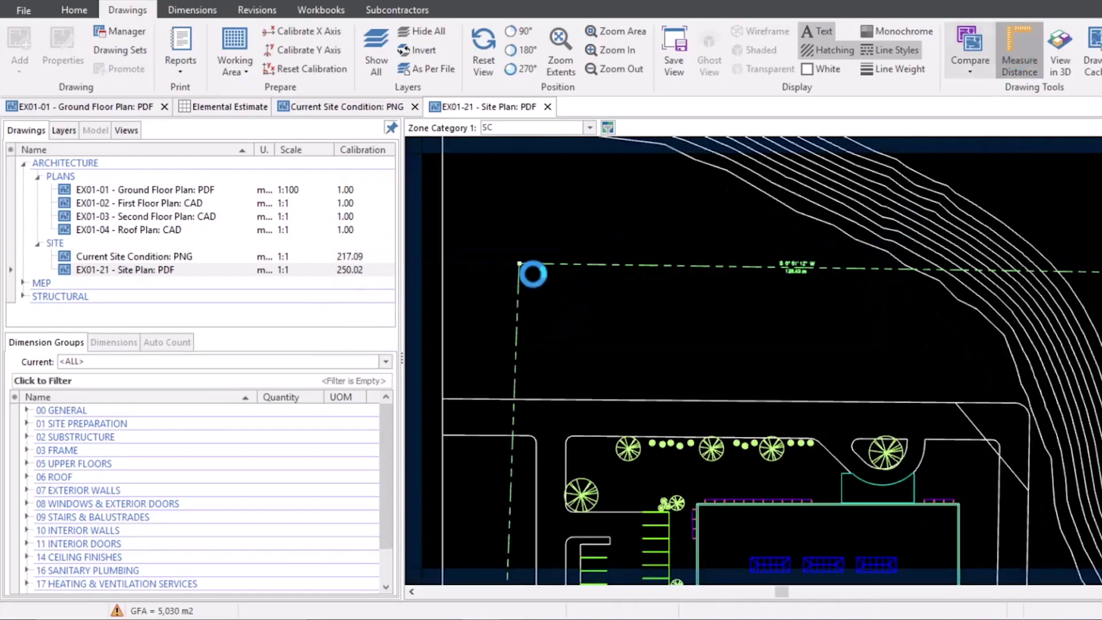
click(522, 264)
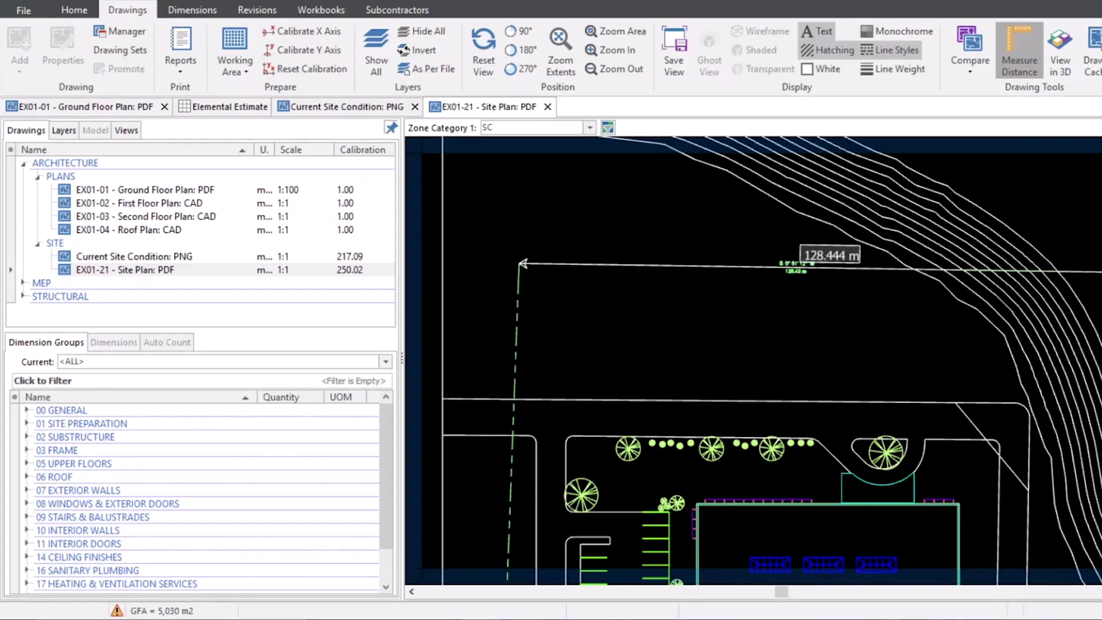
key(Escape)
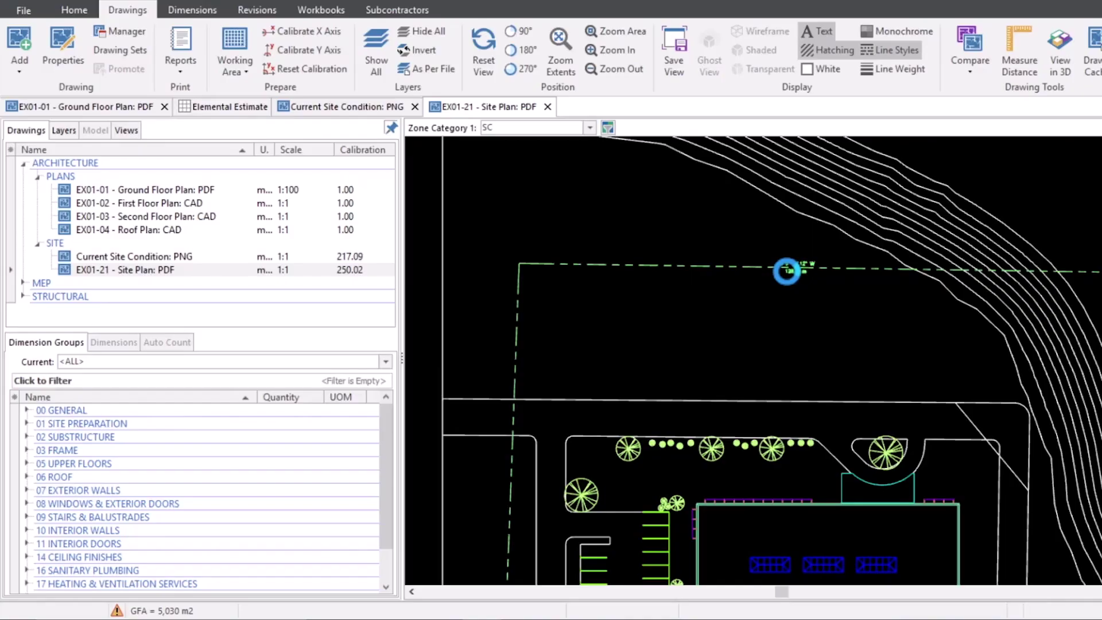
Step: Compare the site plan's calibration factors in its drawing properties and tooltip with the scale note printed beside the Site title
double_click(206, 269)
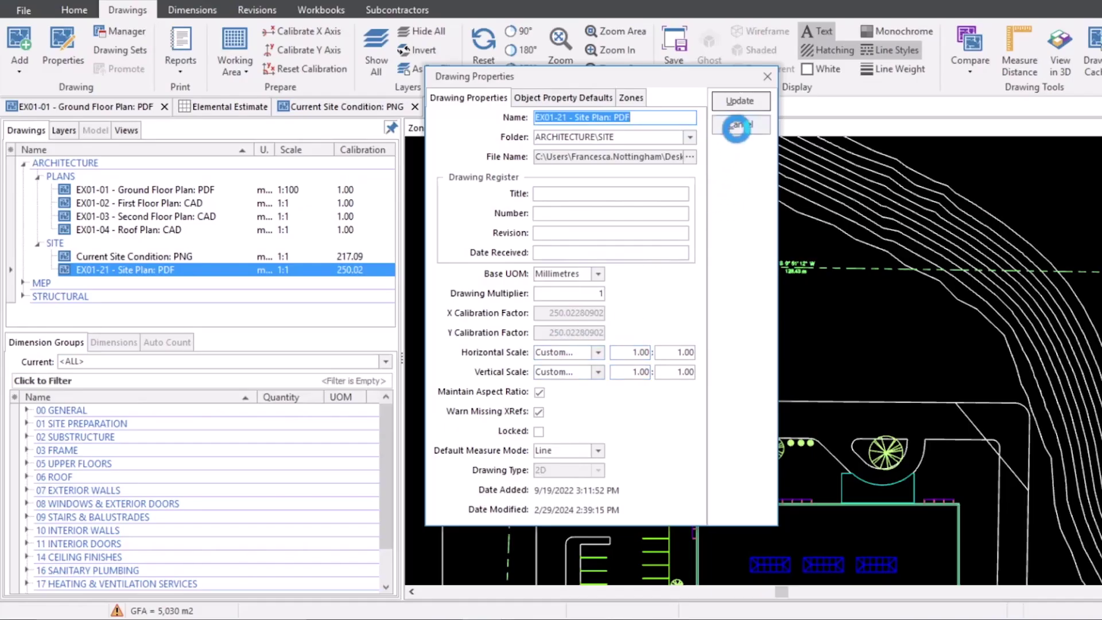
click(738, 126)
drag(484, 229, 683, 374)
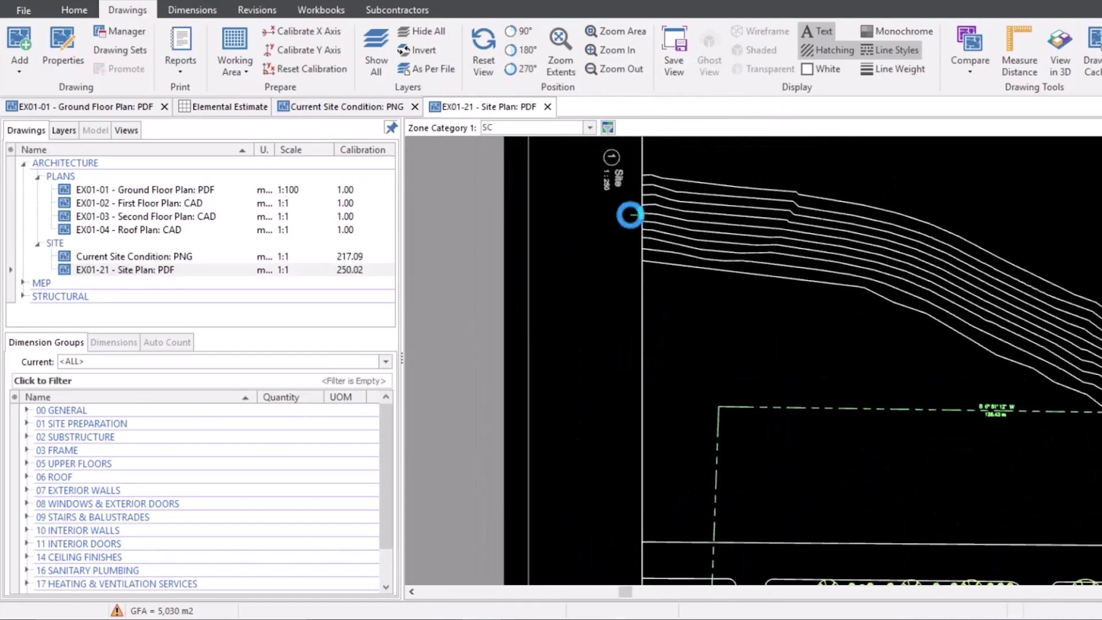
drag(611, 181, 641, 285)
scroll(641, 285, up, 5)
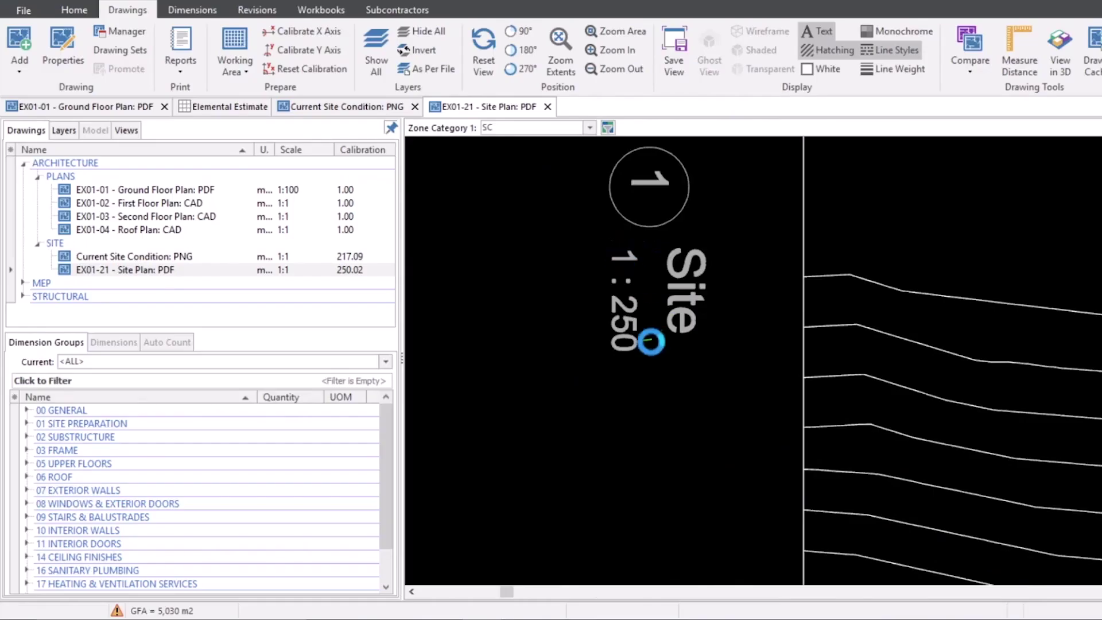
click(341, 270)
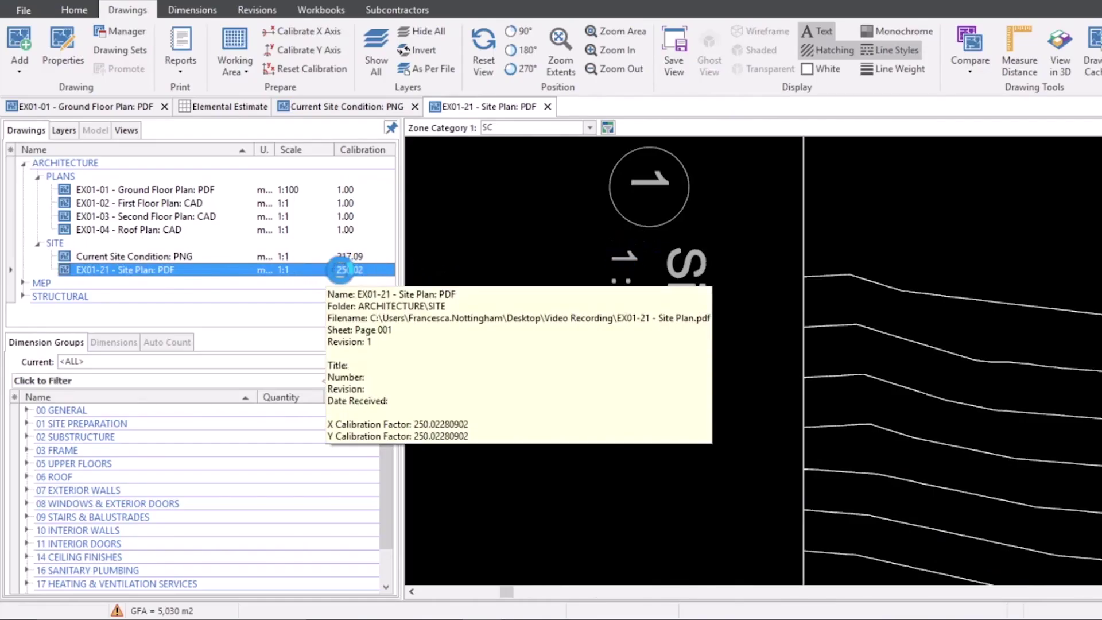
click(674, 319)
scroll(734, 344, down, 8)
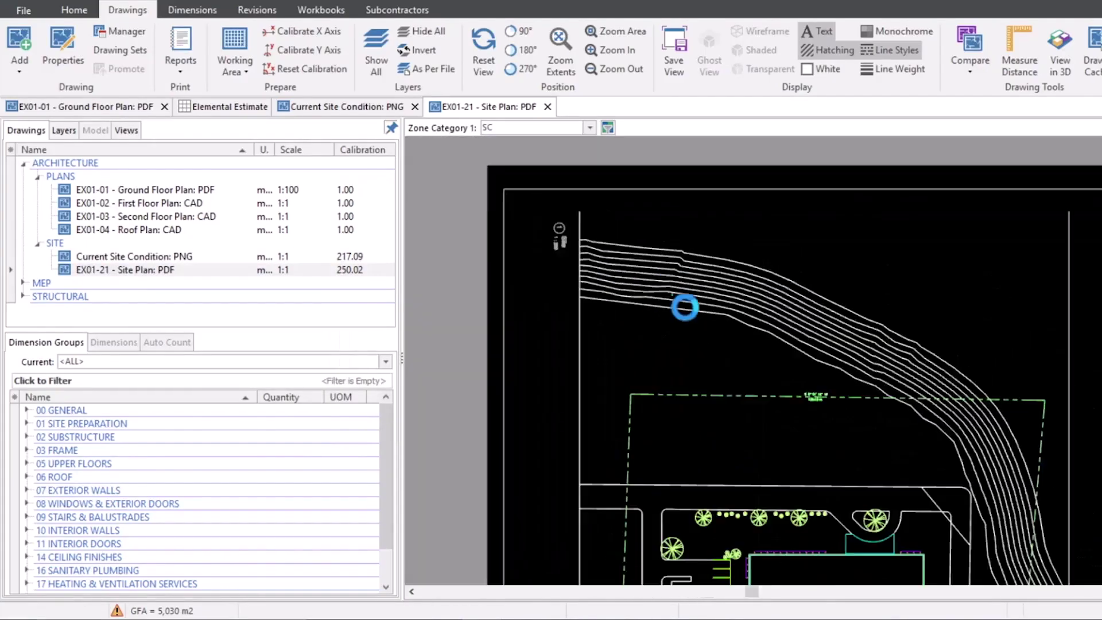
Step: Review the preset horizontal scales in the EX01-21 site plan's drawing properties, and close them without updating
click(146, 269)
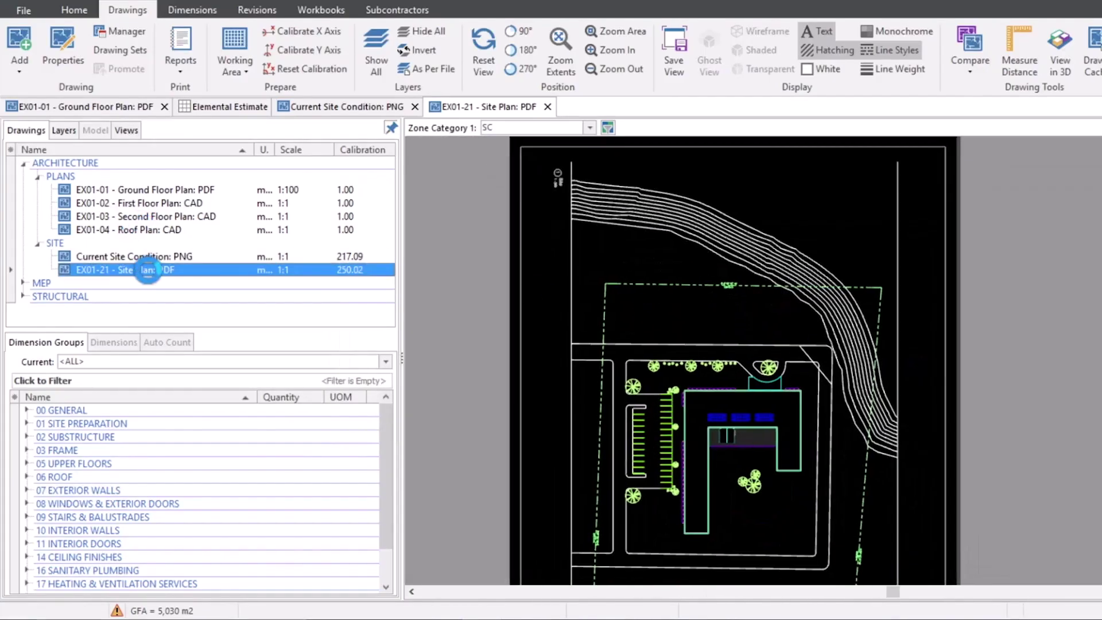
double_click(147, 270)
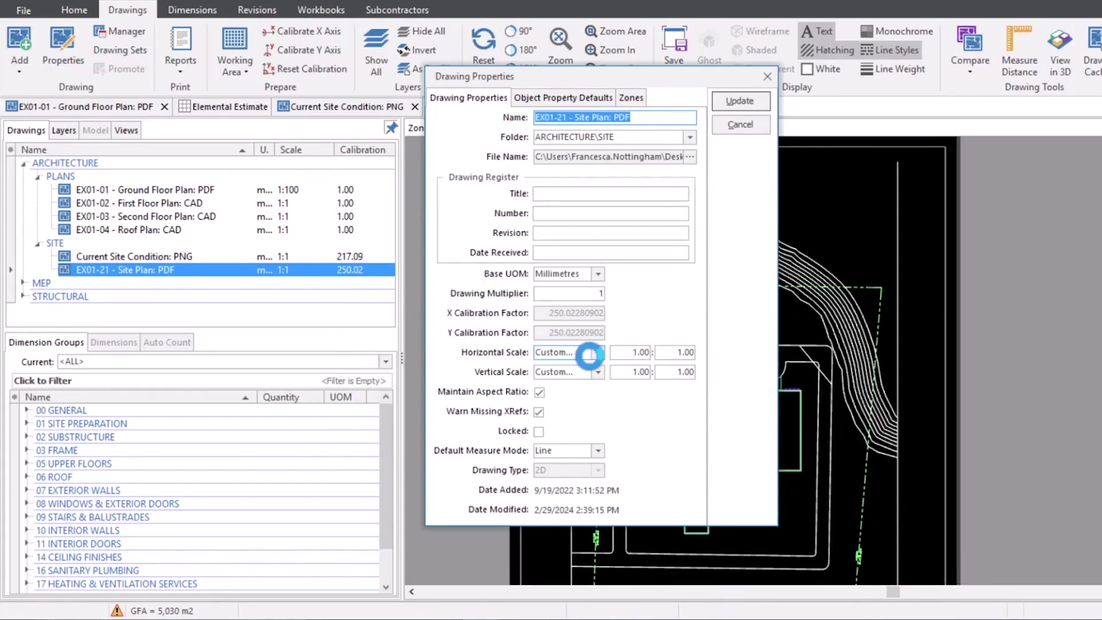
click(589, 355)
click(598, 432)
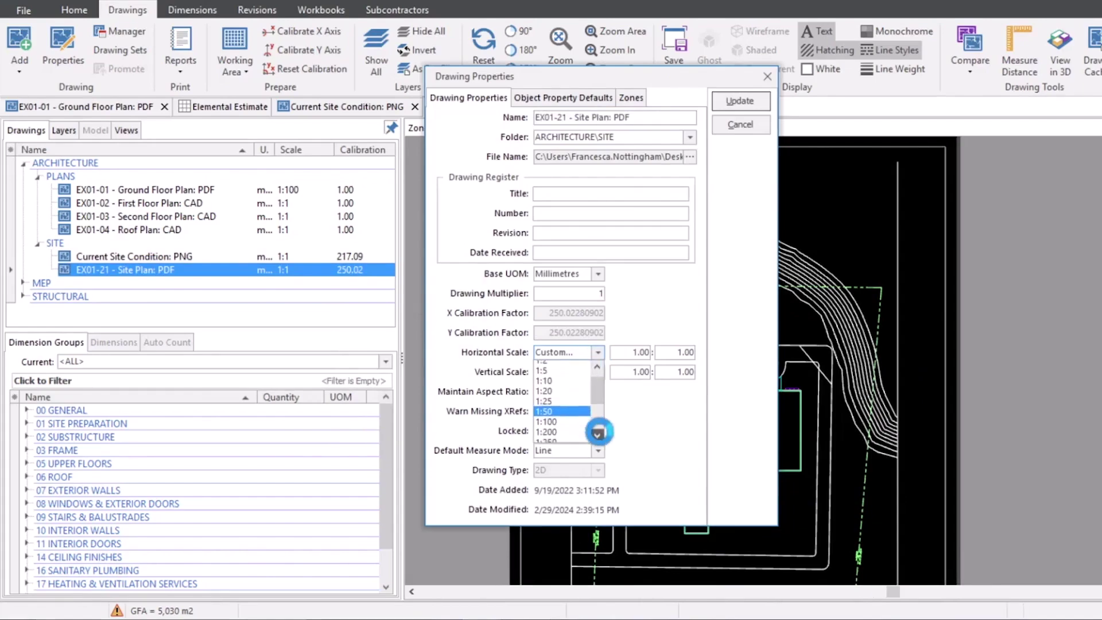
click(734, 125)
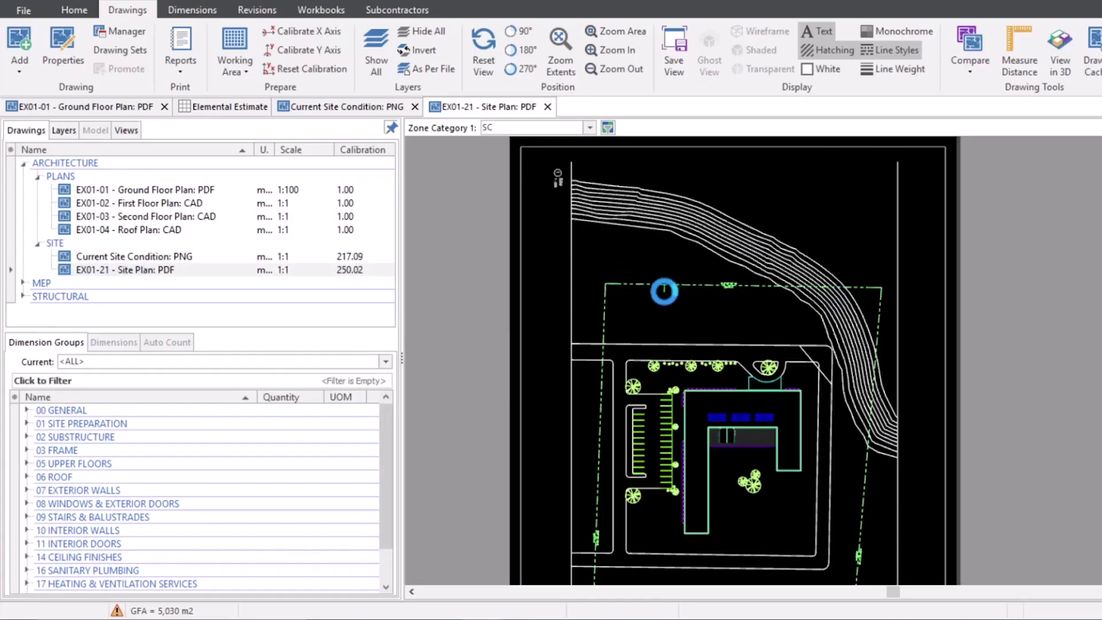
scroll(664, 284, up, 2)
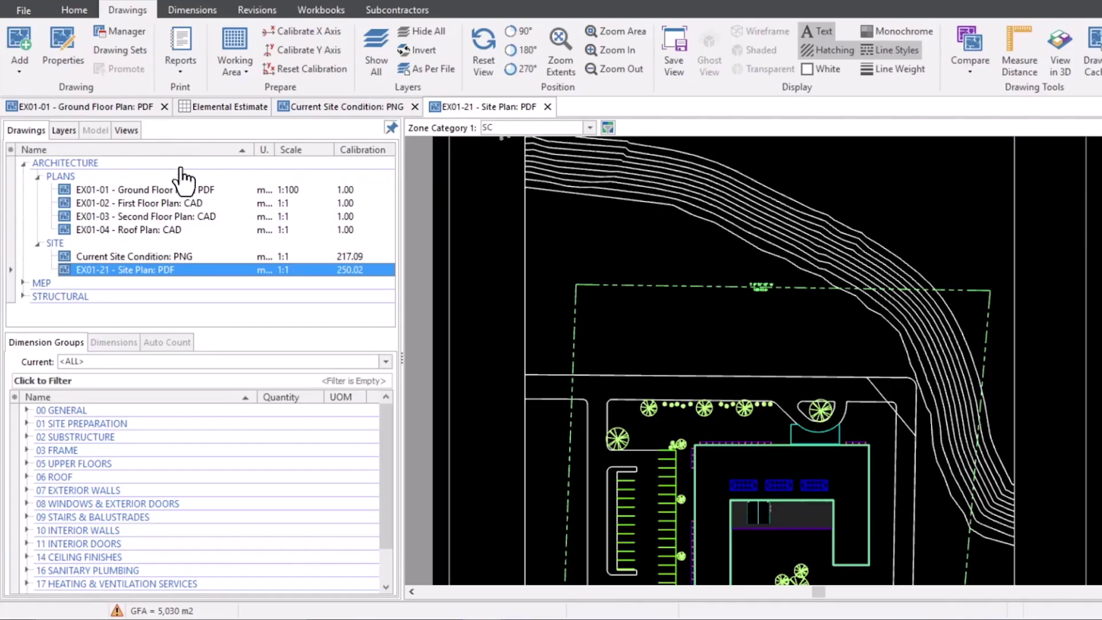
Step: Display EX01-01 - Ground Floor Plan: PDF, view its layers, and return to the drawing list
click(133, 190)
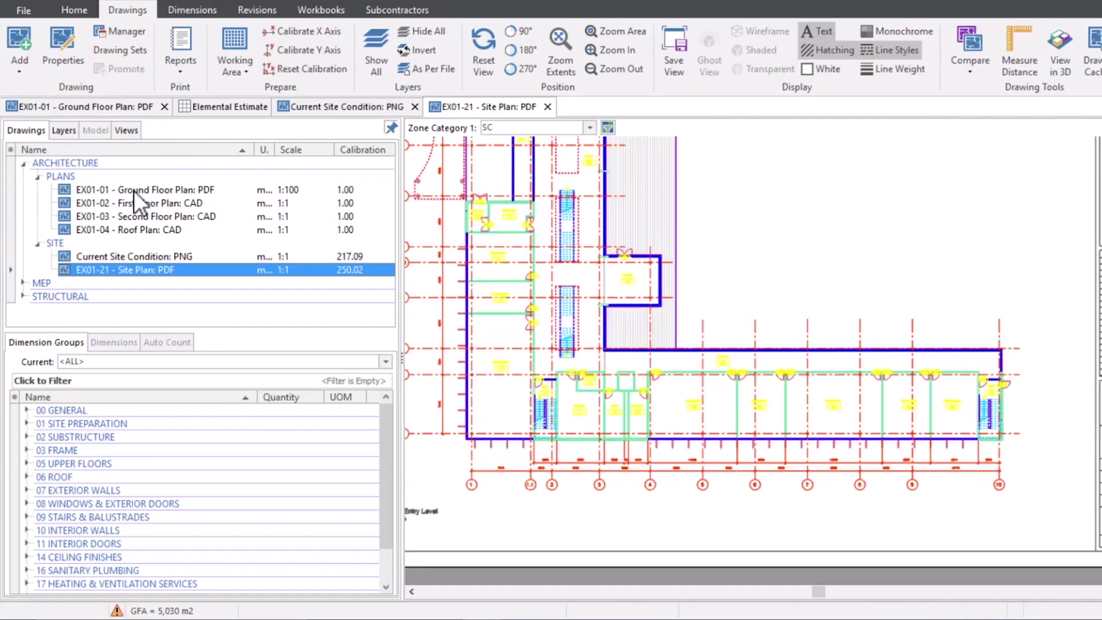
click(70, 135)
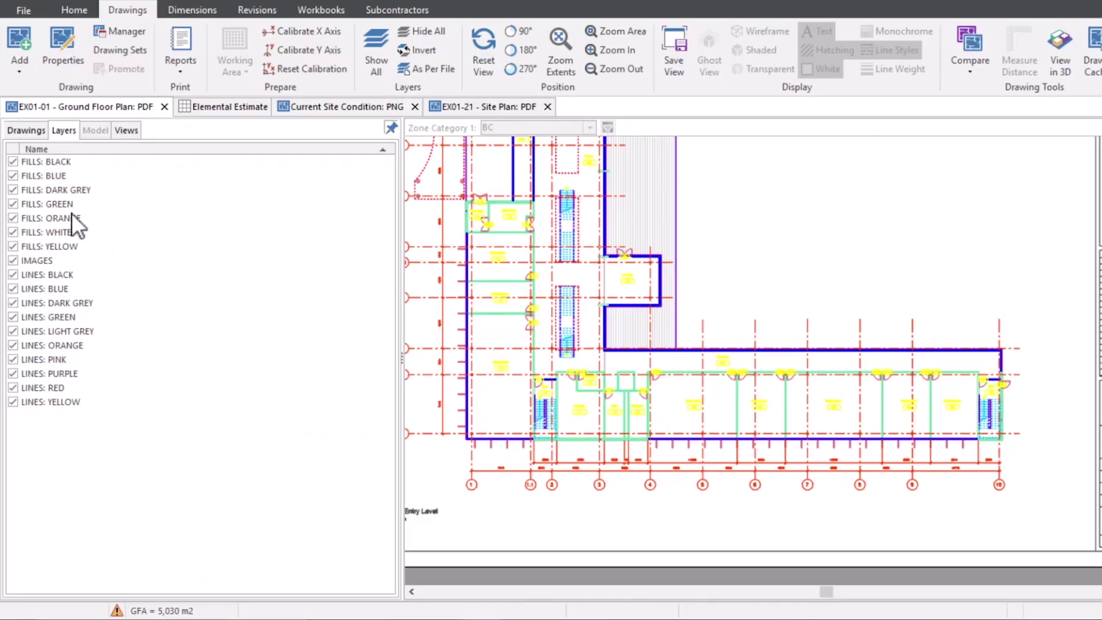
click(30, 131)
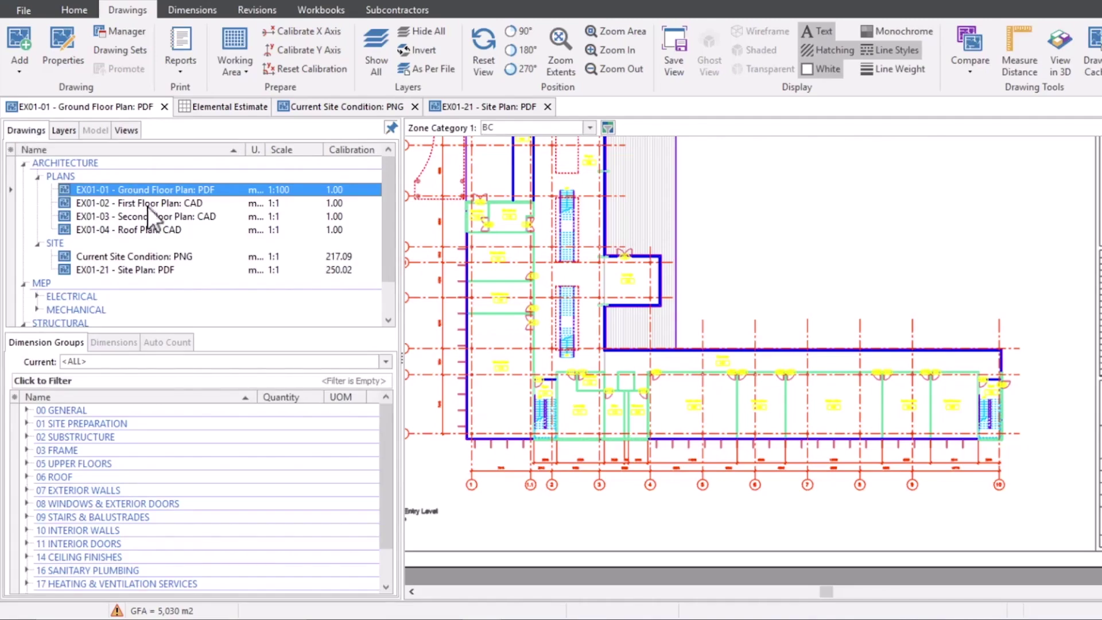
Step: Display Current Site Condition: PNG, view its layers, and return to the drawing list
click(149, 259)
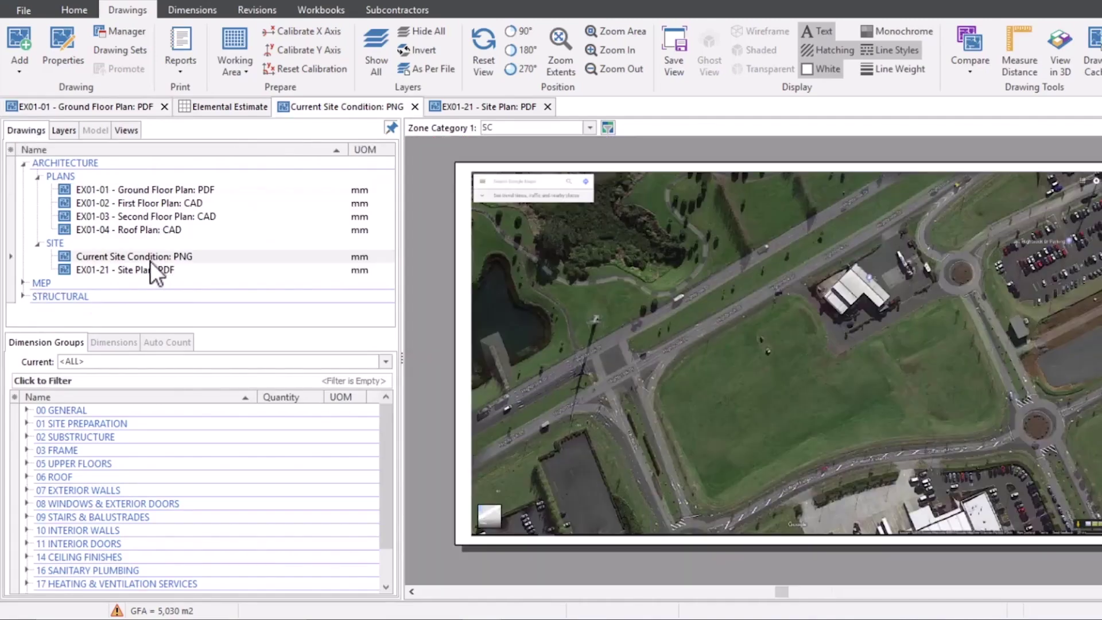
click(70, 132)
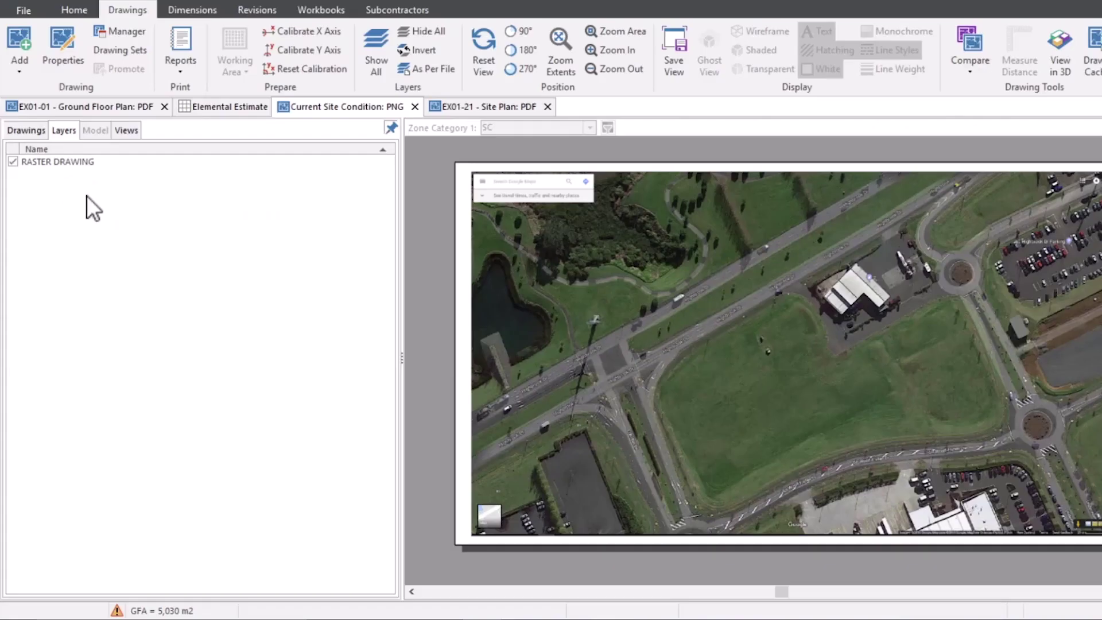
click(24, 131)
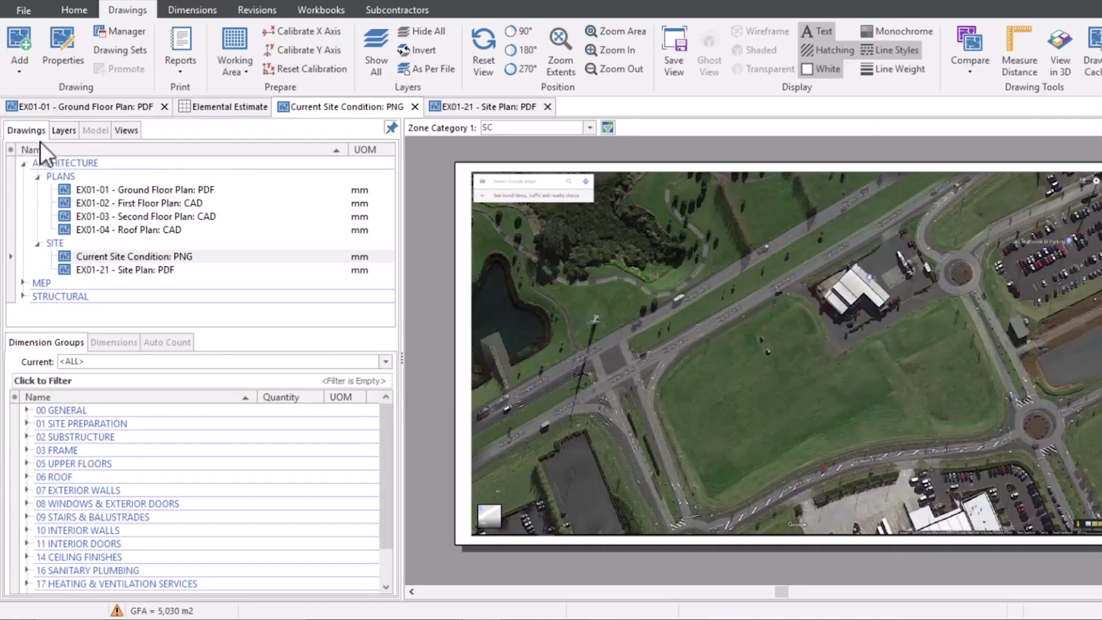
Step: Open EX01-02 - First Floor Plan: CAD from the PLANS folder and look through its layer list
double_click(105, 200)
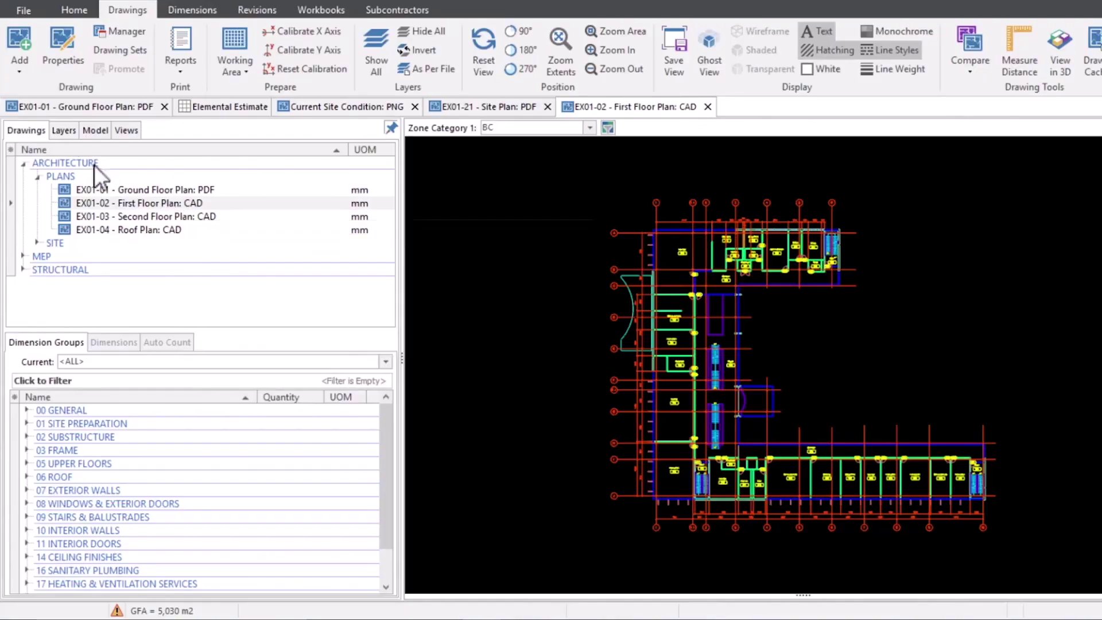
click(63, 132)
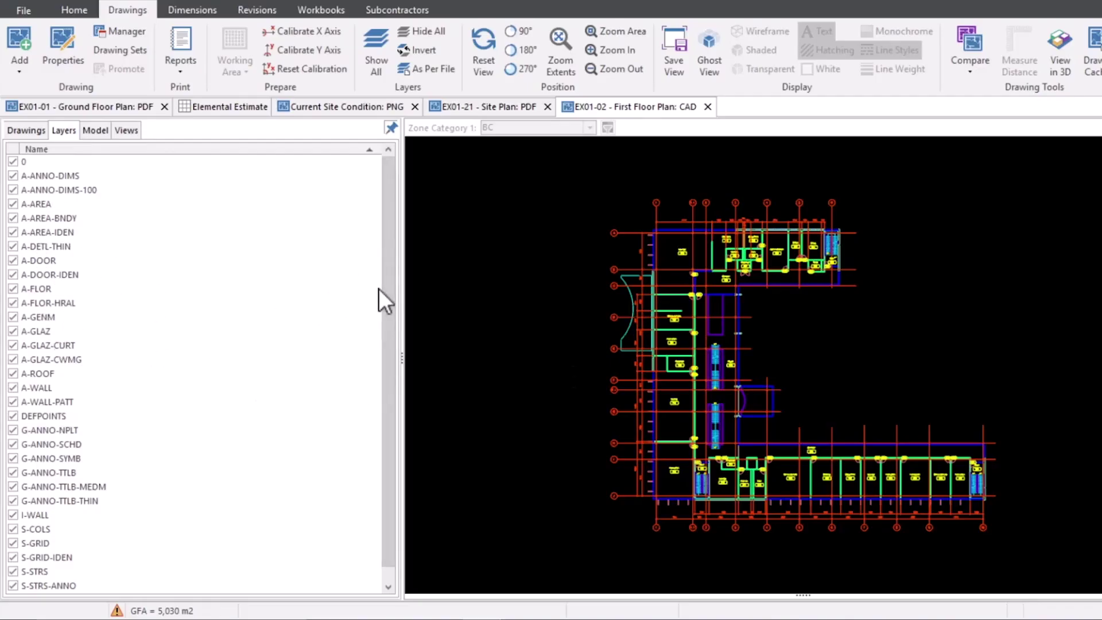
drag(385, 283, 394, 235)
Step: Turn off the A-ROOF layer of the first floor plan by picking the curved canopy's outline in the drawing
scroll(732, 297, up, 3)
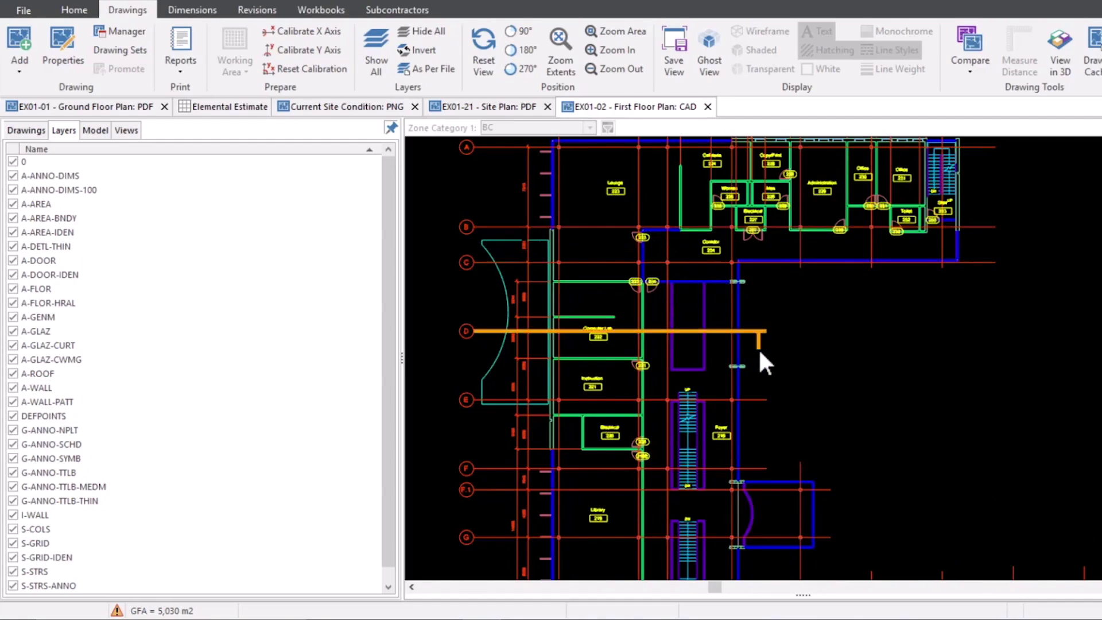
click(721, 332)
click(721, 331)
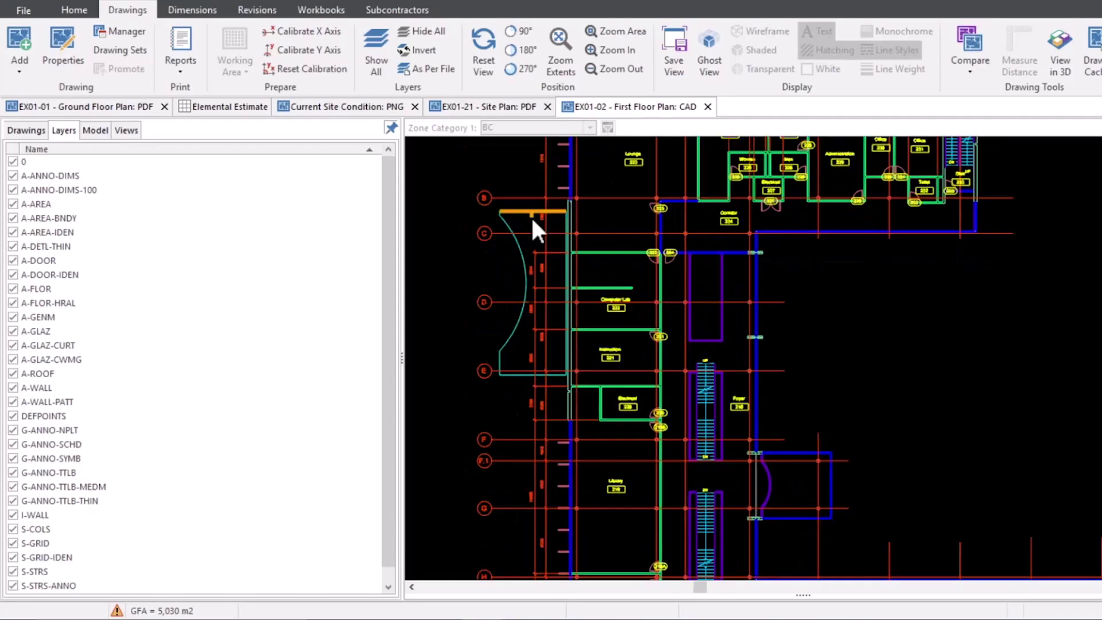
click(532, 215)
click(520, 207)
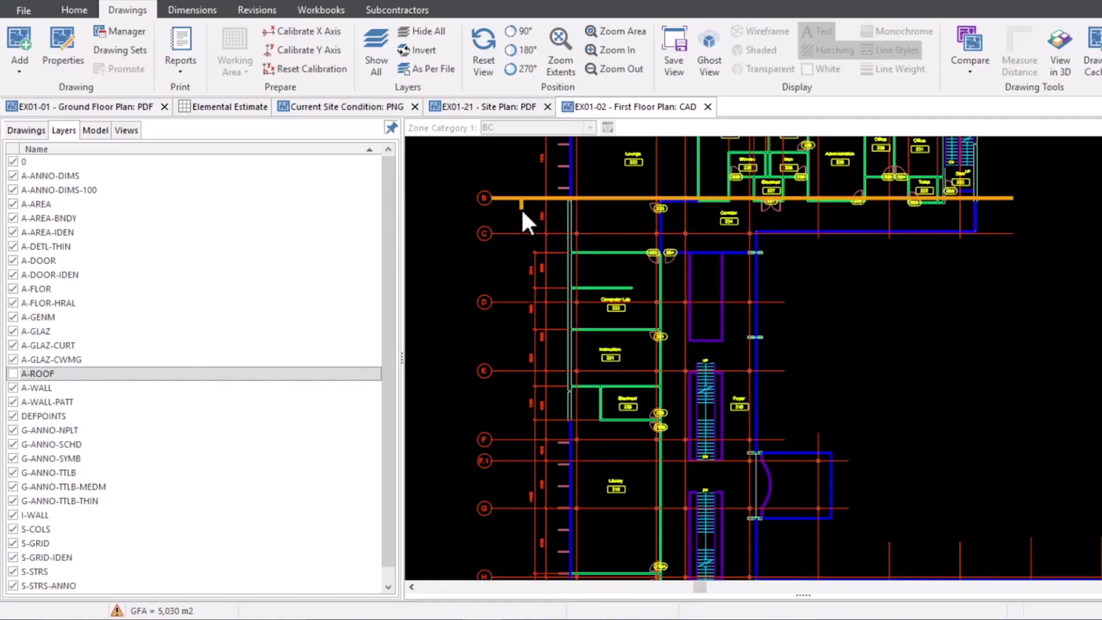
scroll(933, 389, down, 2)
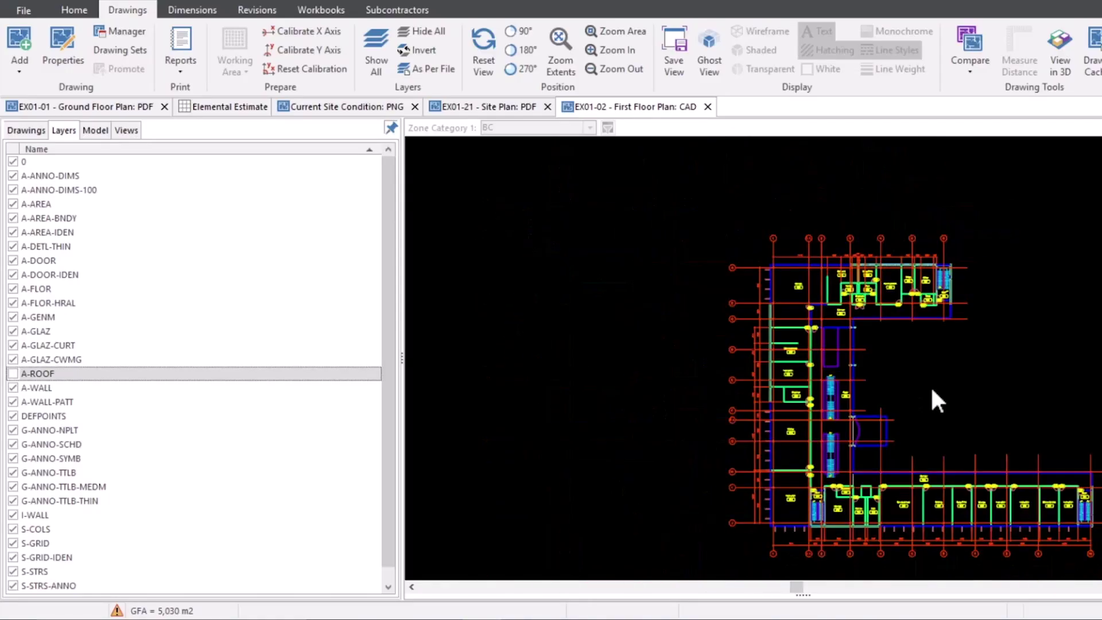
drag(932, 389, 796, 361)
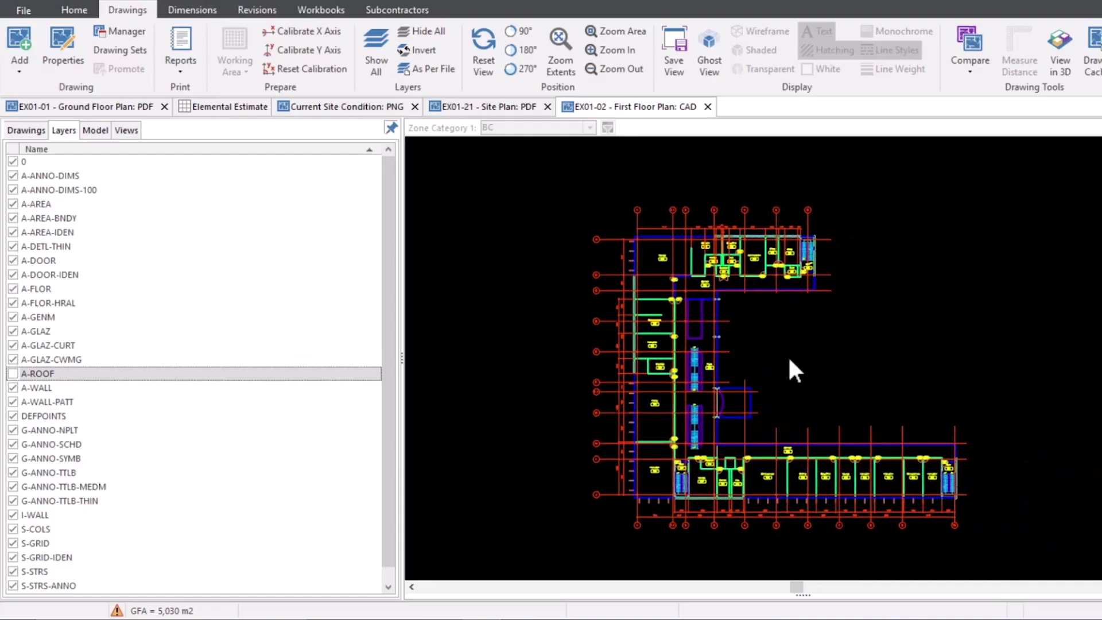
Step: Show all layers of the first floor plan again
scroll(793, 370, up, 1)
drag(790, 358, 832, 332)
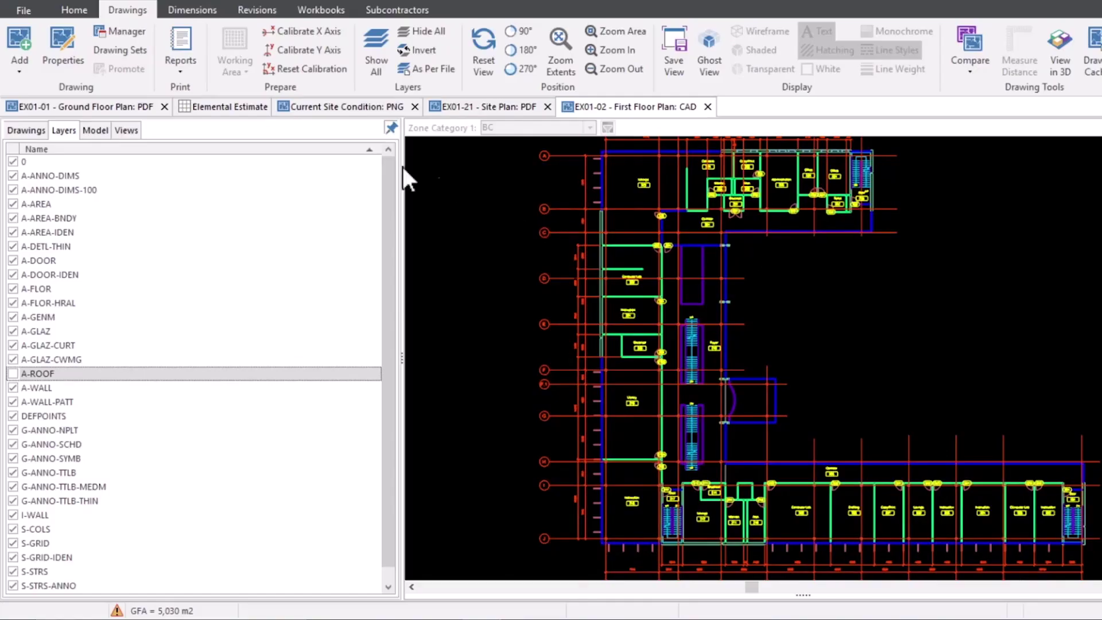
click(374, 41)
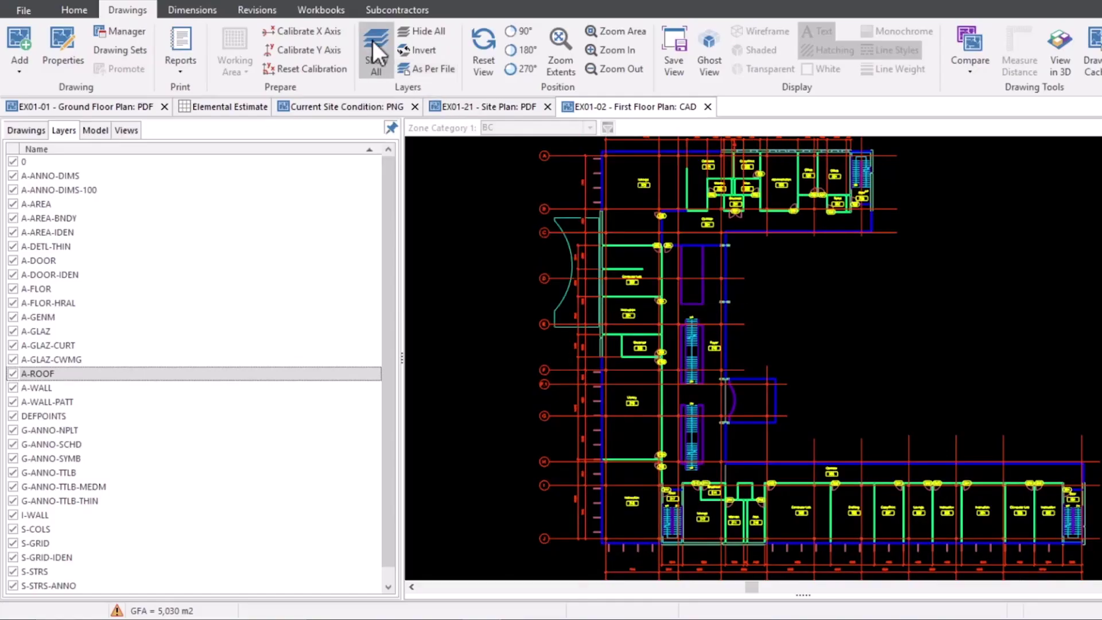
Step: Isolate the A-ROOF layer by picking the curved canopy's outline to turn it off and inverting the layer visibility
scroll(578, 205, up, 2)
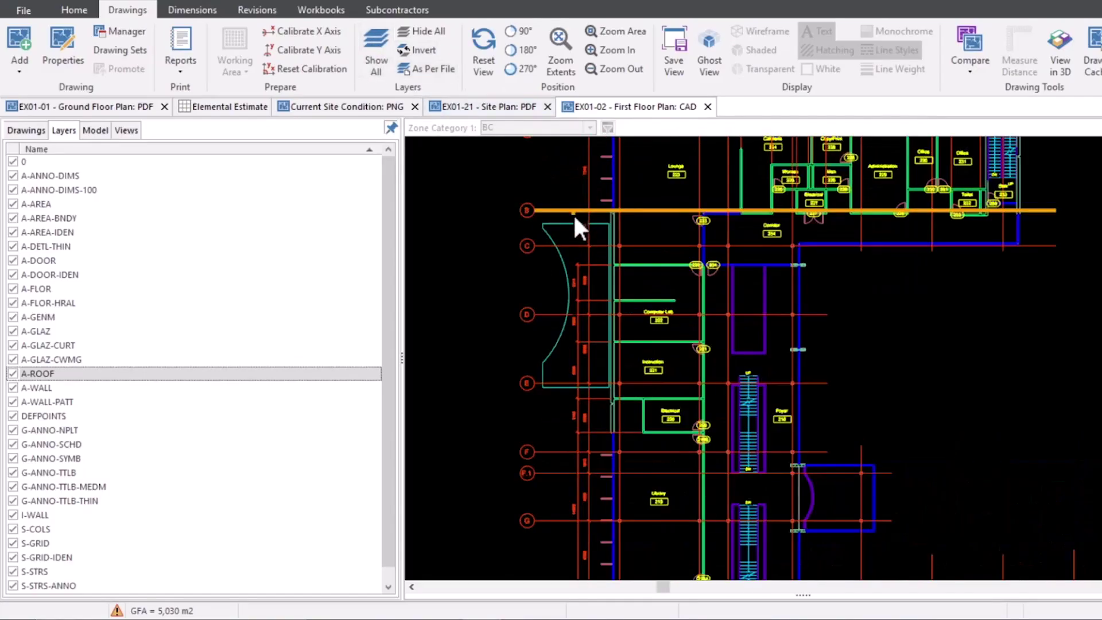
scroll(565, 217, up, 2)
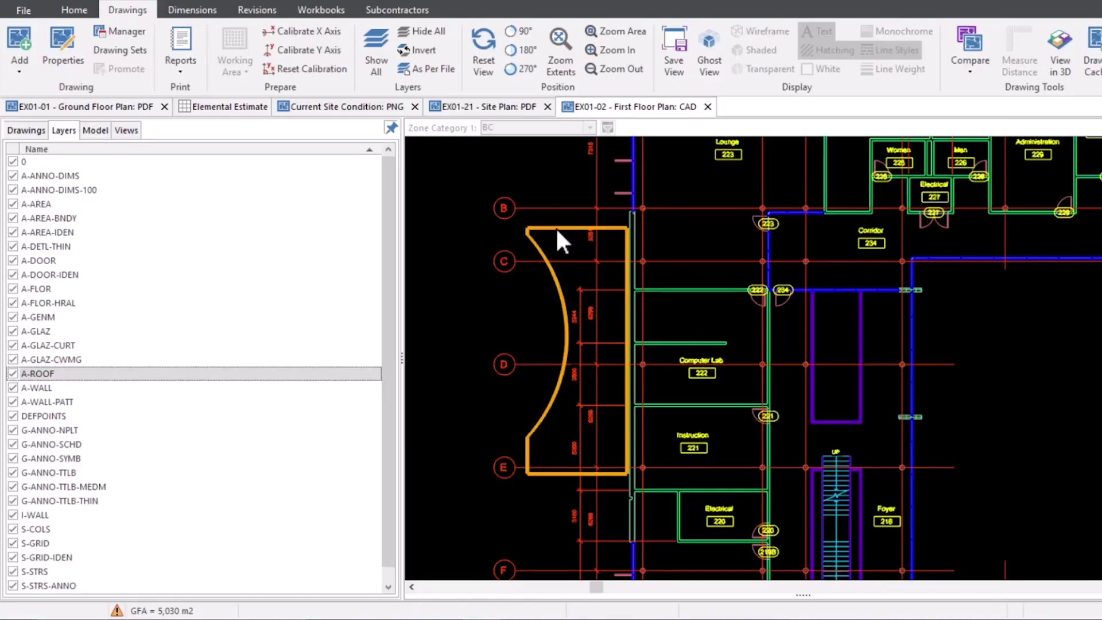
click(555, 226)
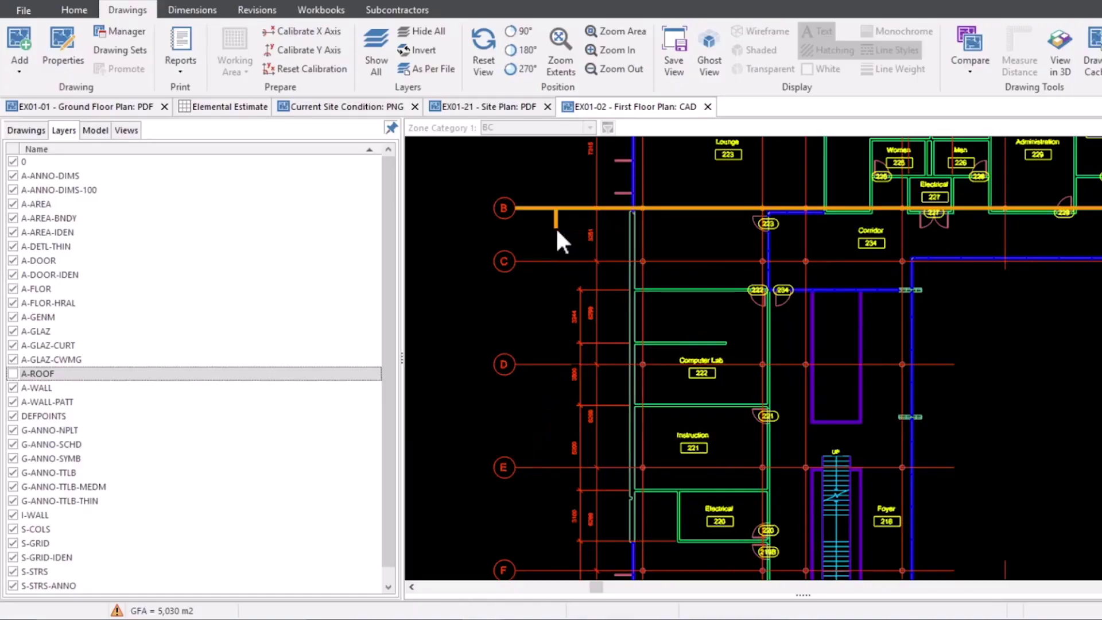
click(414, 50)
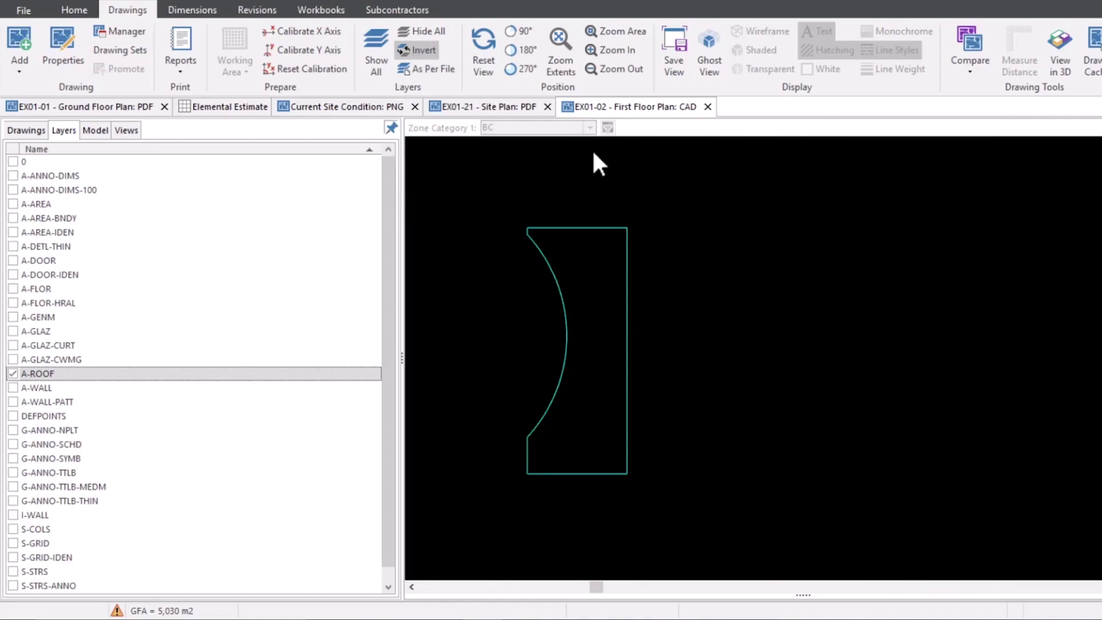
Step: Restore the visibility of every layer in EX01-02 - First Floor Plan: CAD and return to the drawing list
scroll(746, 288, down, 3)
scroll(746, 290, up, 3)
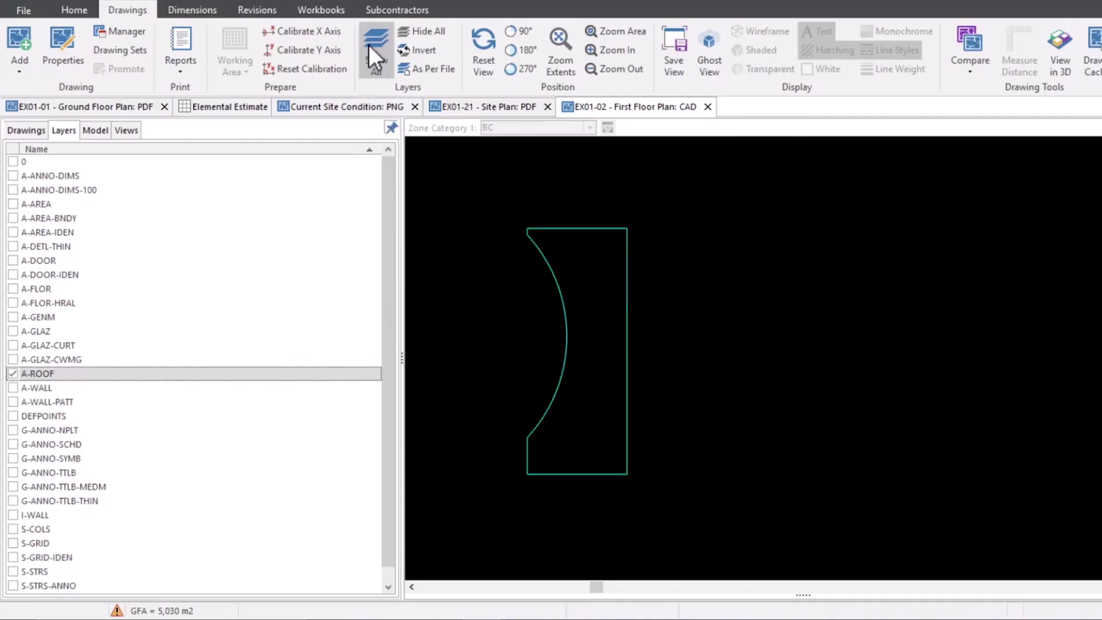
click(369, 45)
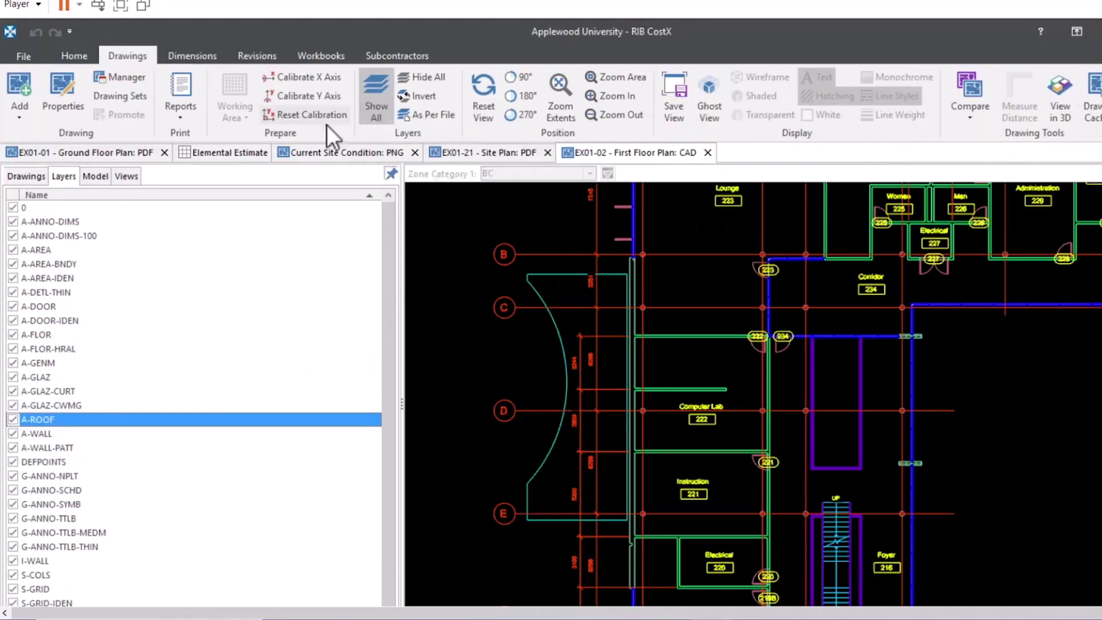
click(30, 175)
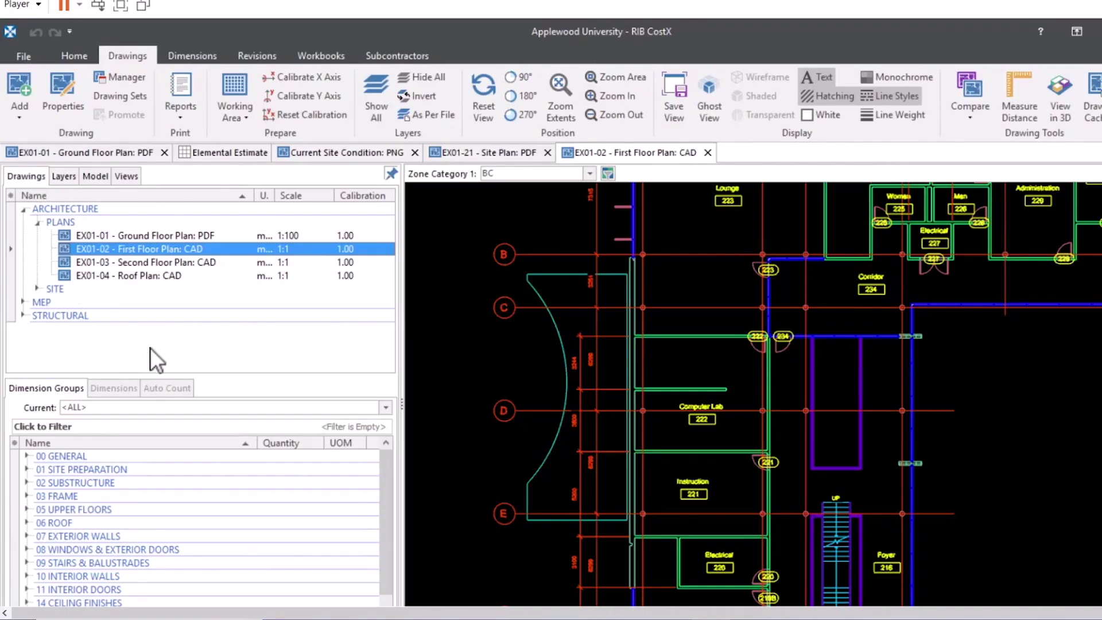
Step: Enlarge the dimension groups list beneath the drawing list and start adding a new dimension group
drag(180, 376, 183, 280)
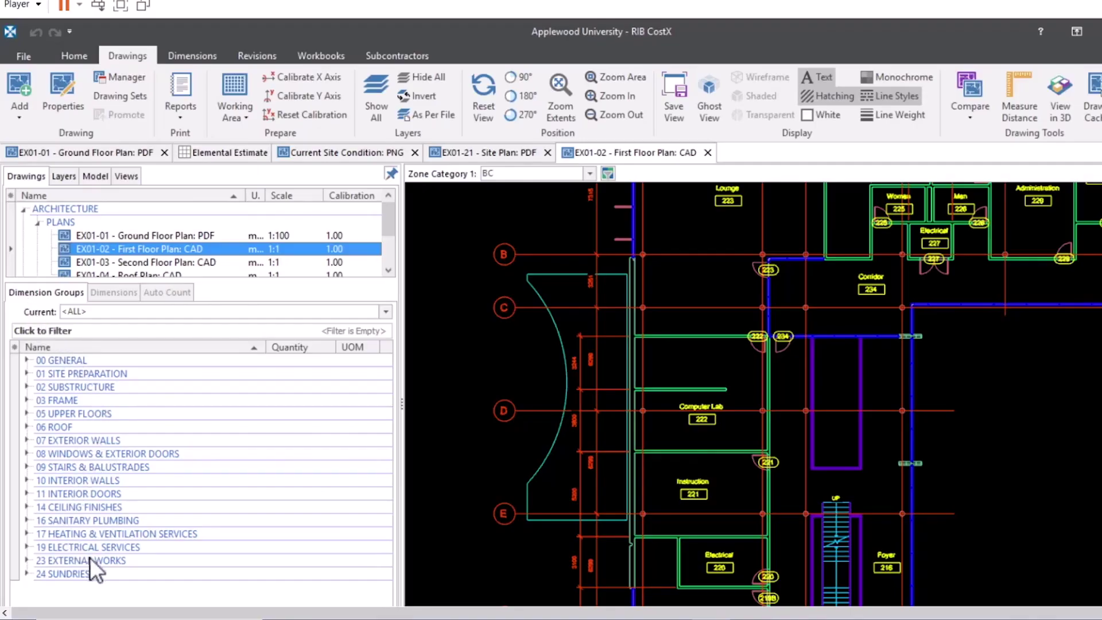
click(195, 57)
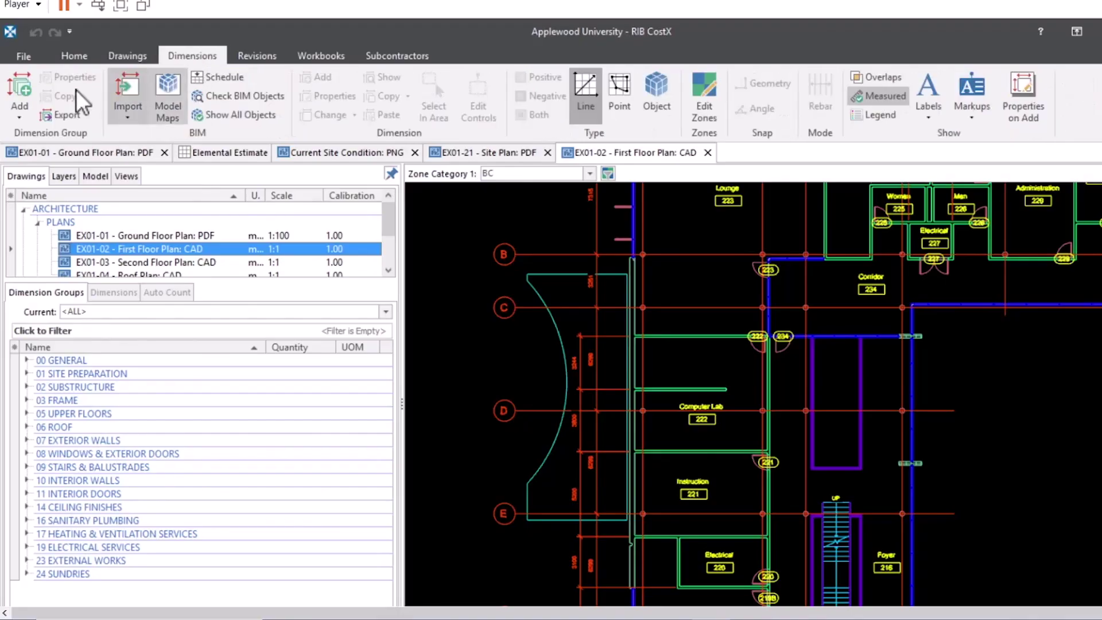
click(22, 97)
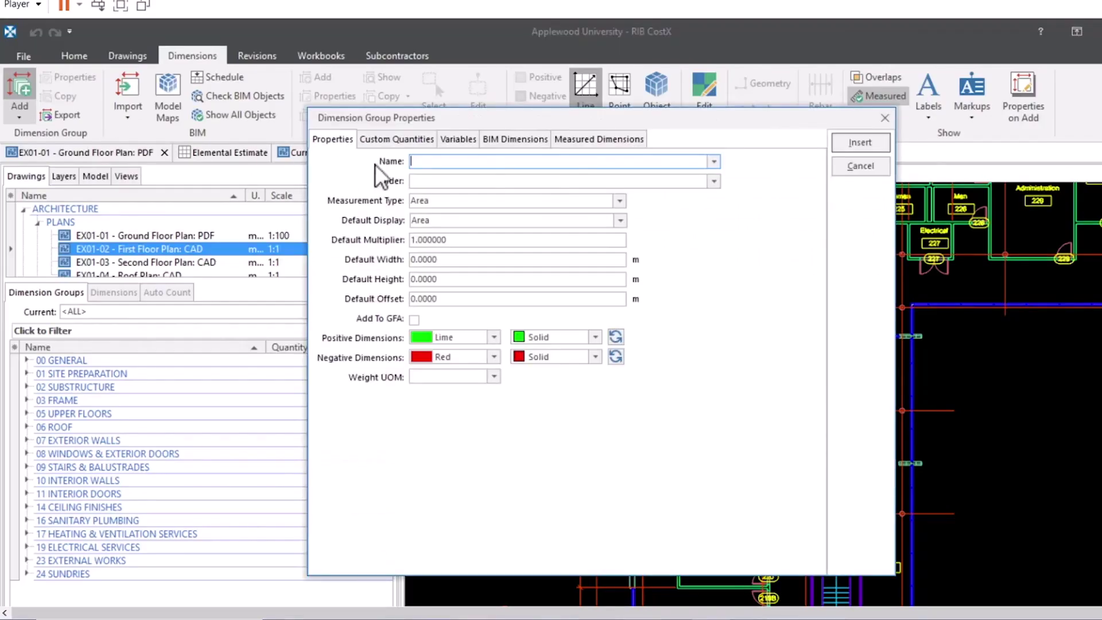
Step: Look at the name and folder choices available for the new dimension group
click(713, 162)
click(715, 165)
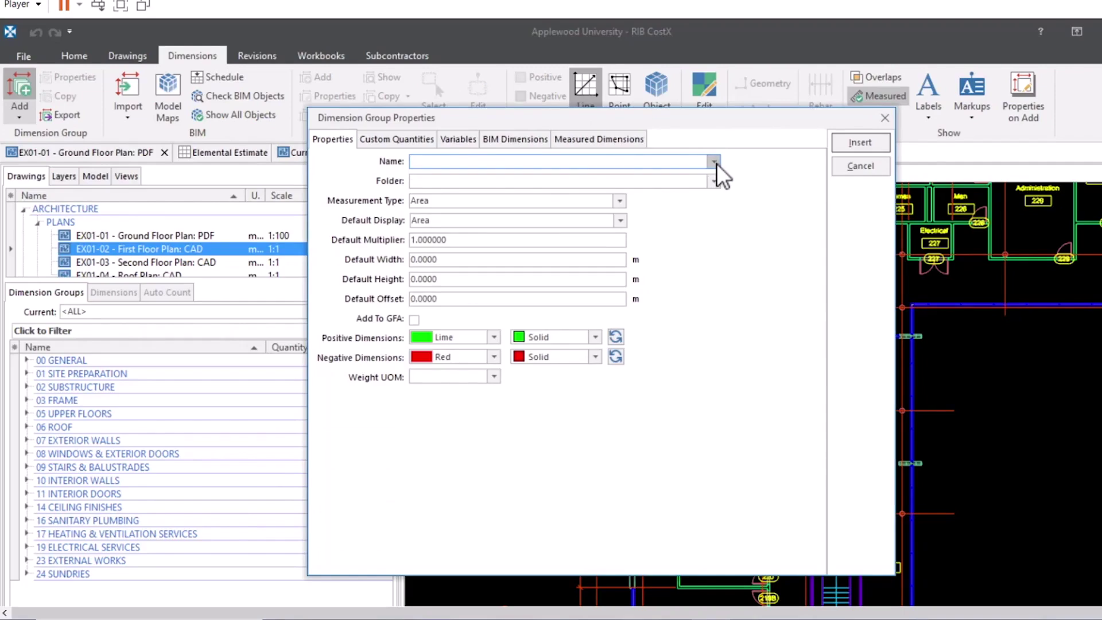
click(714, 181)
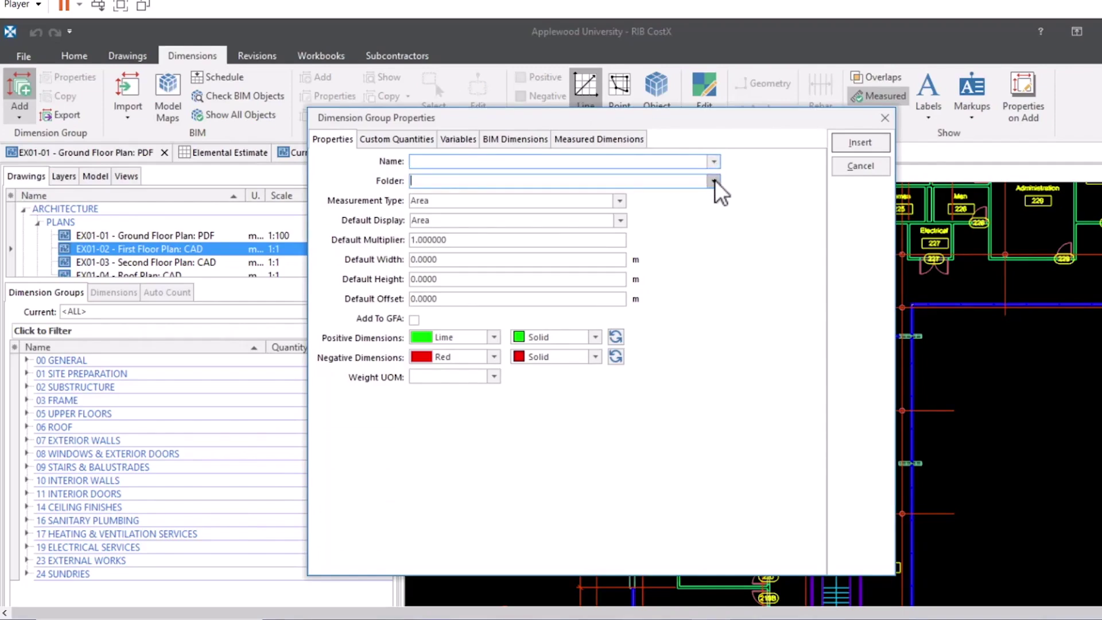
click(714, 181)
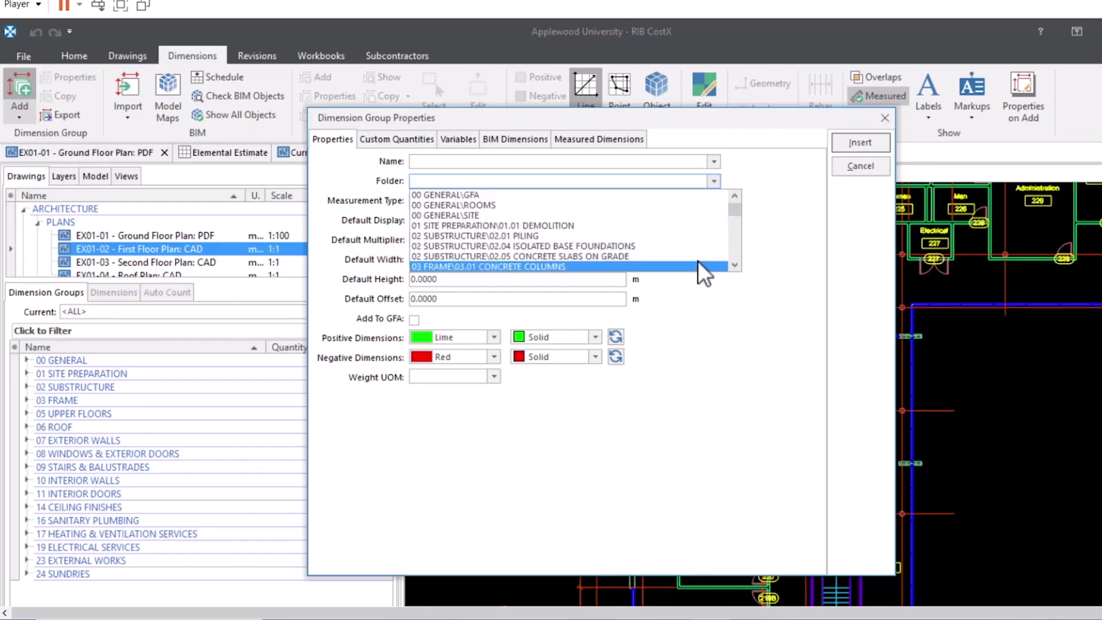
click(714, 183)
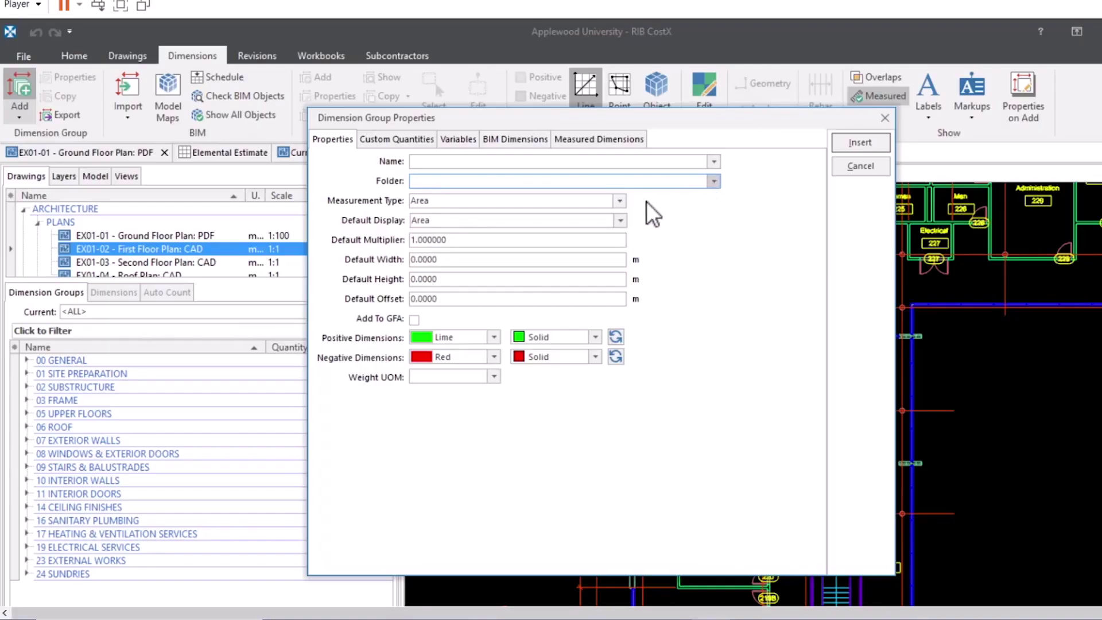
Step: Look through the measurement type and default display options, keeping both set to Area
click(623, 205)
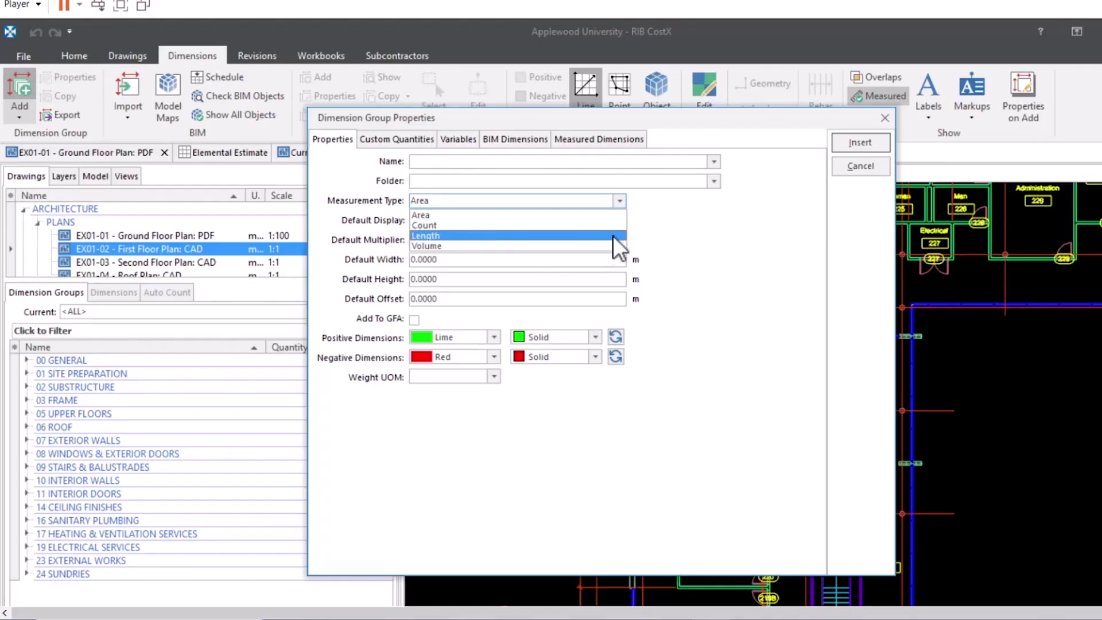
click(623, 209)
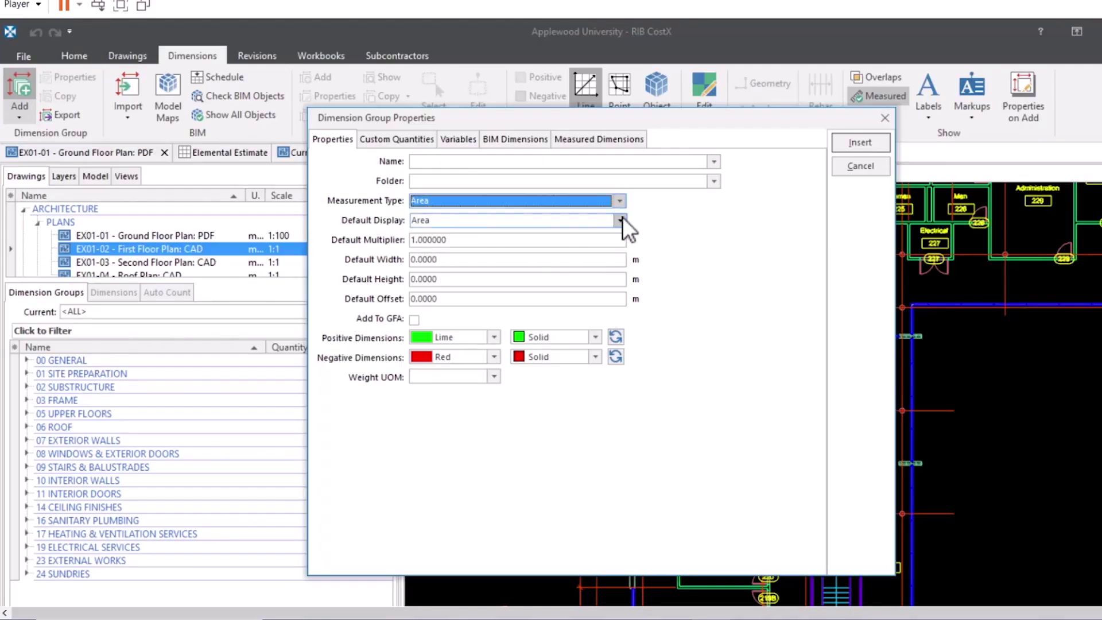
click(621, 220)
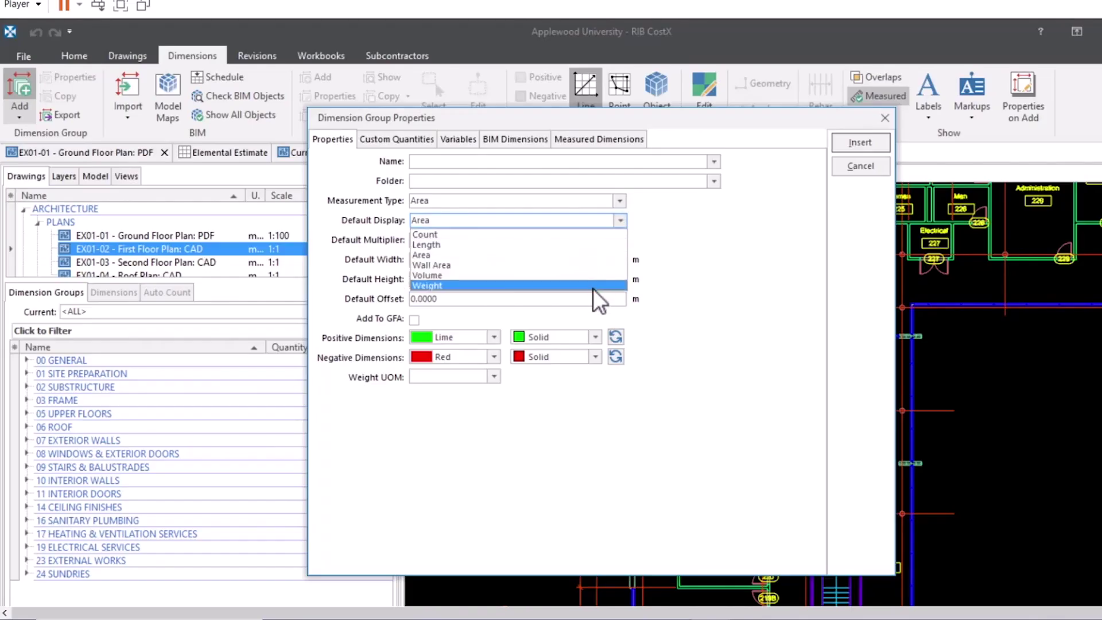
click(620, 220)
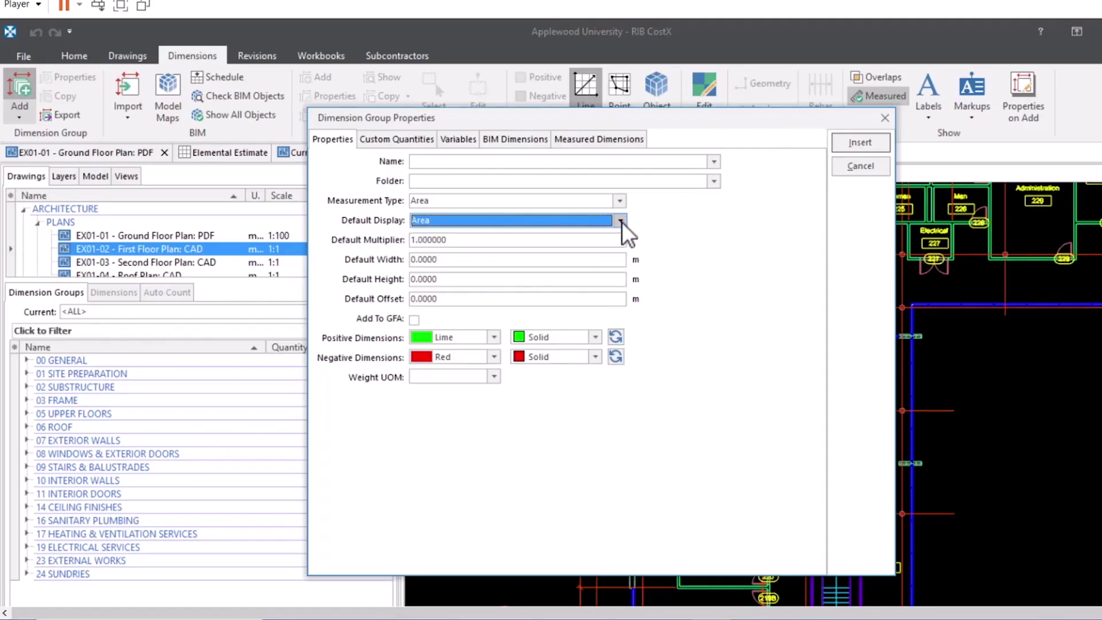
Step: Go through the new group's default multiplier, width, height and offset fields, keeping their default values
click(605, 240)
text(1)
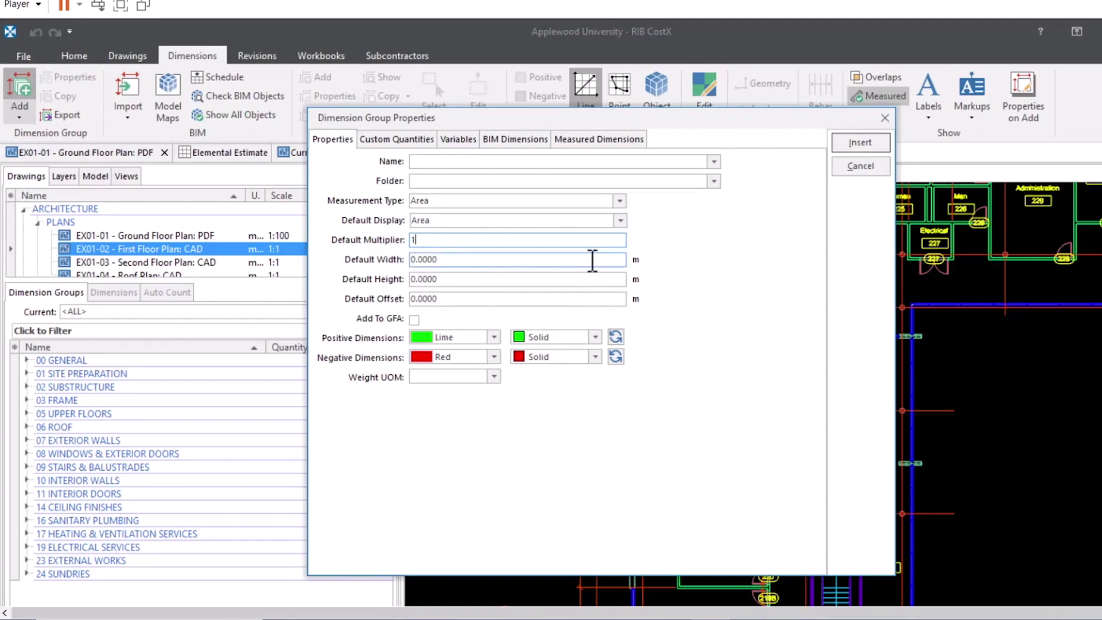
click(592, 259)
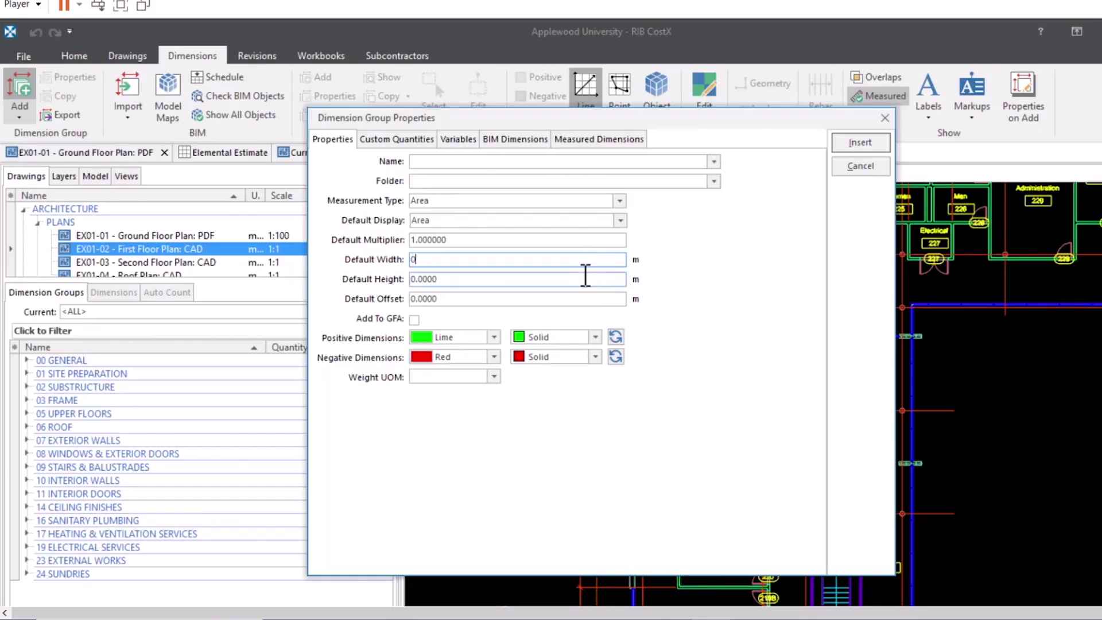
click(586, 278)
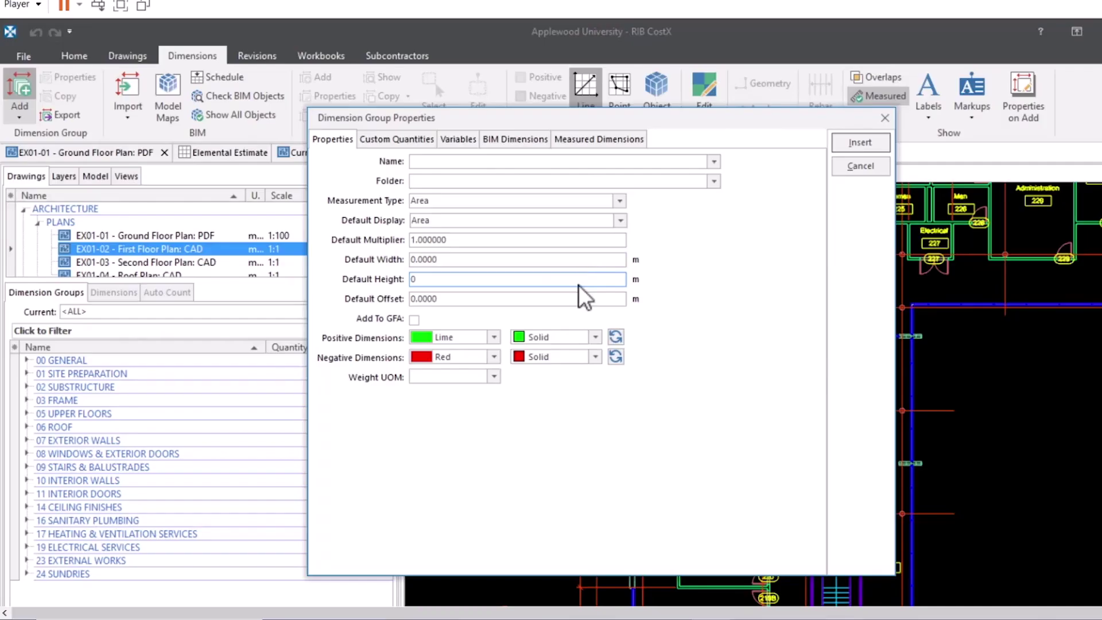
key(Tab)
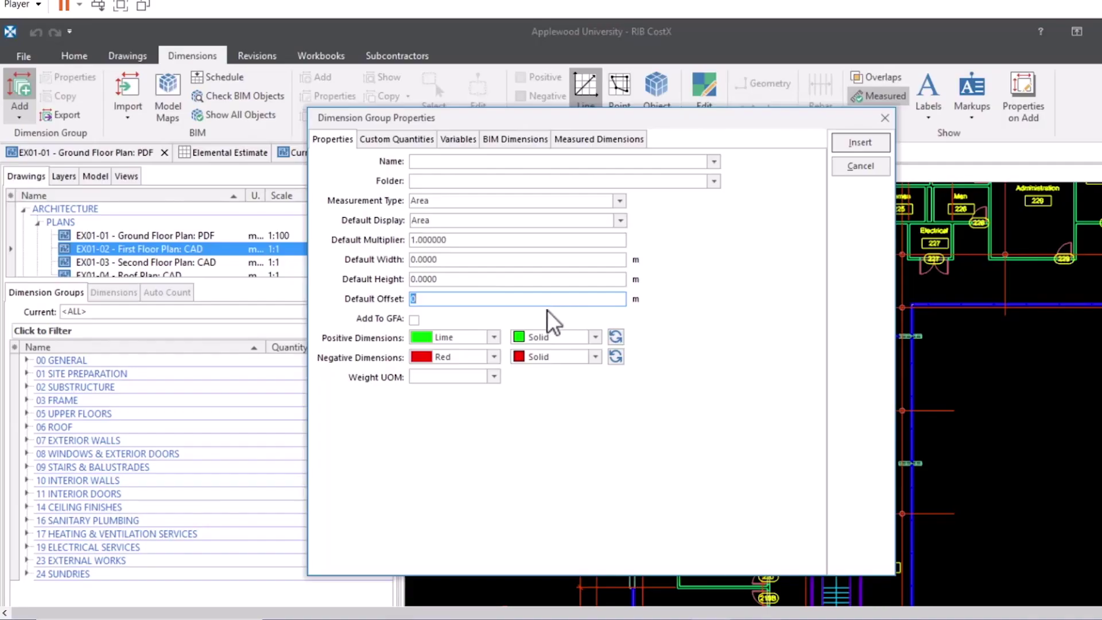
Step: Look through the colours for positive dimensions, including the custom colour picker, and close it without changing the colour
click(493, 337)
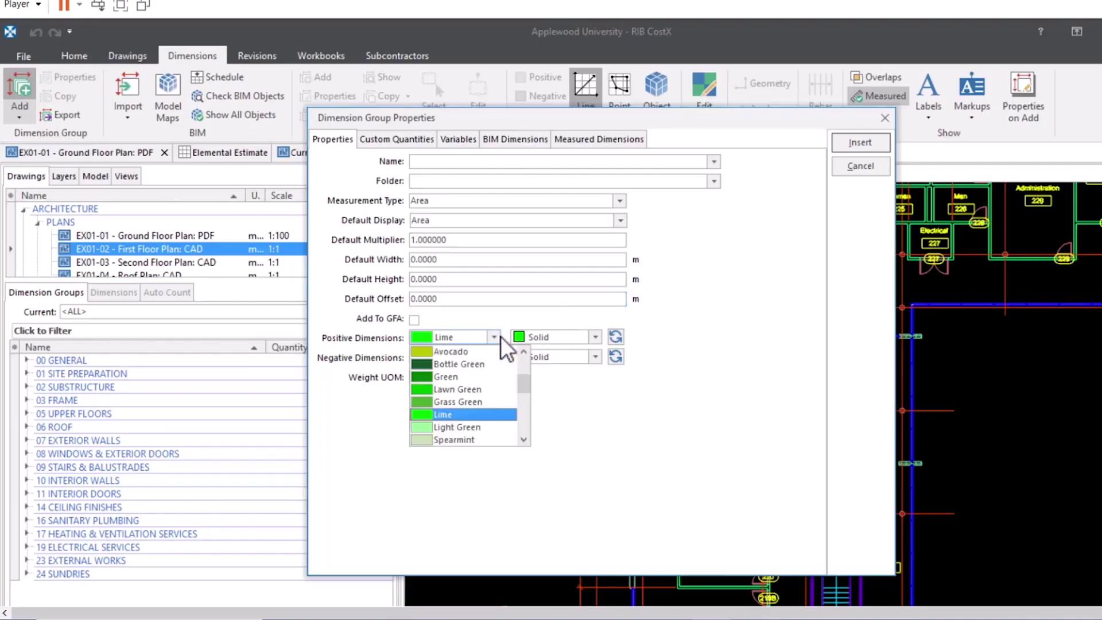
click(493, 338)
click(493, 338)
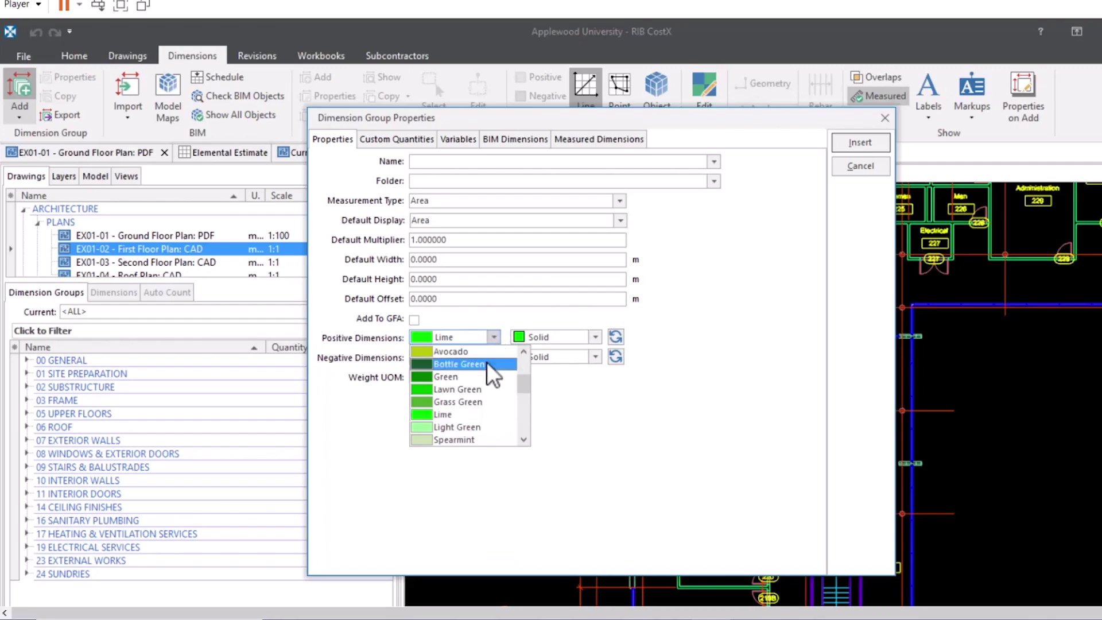
scroll(499, 367, up, 3)
scroll(499, 379, down, 8)
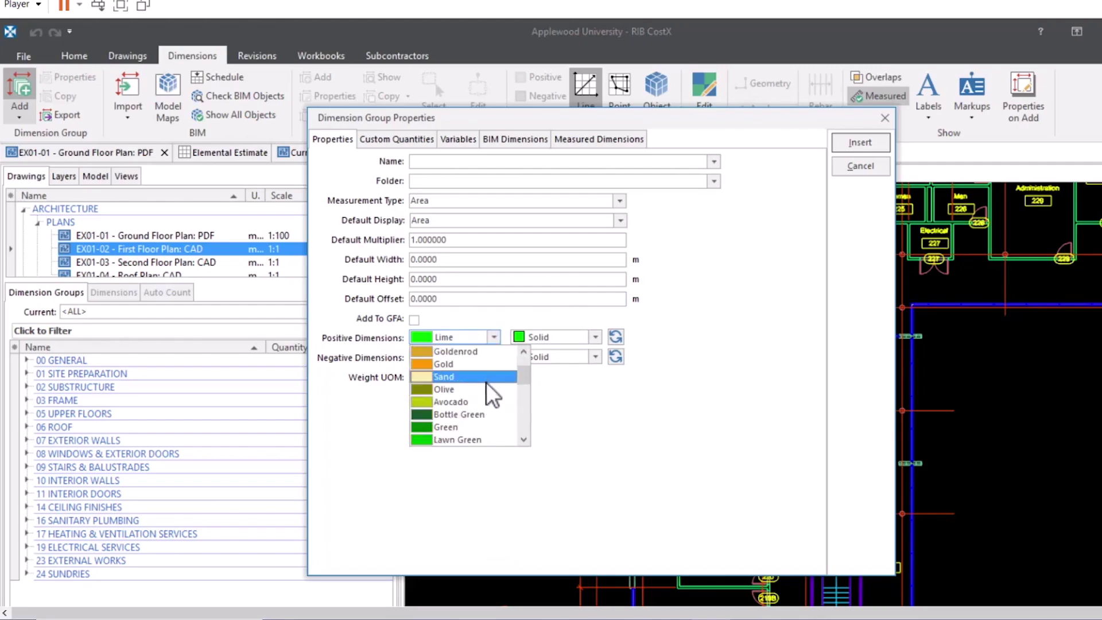
scroll(492, 396, down, 2)
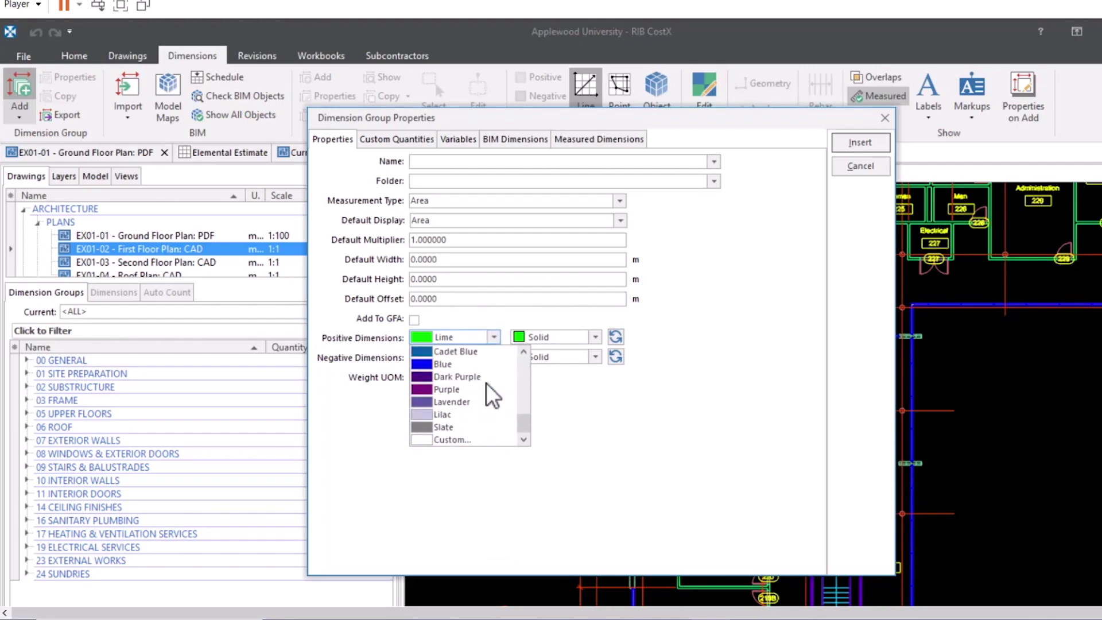
click(476, 440)
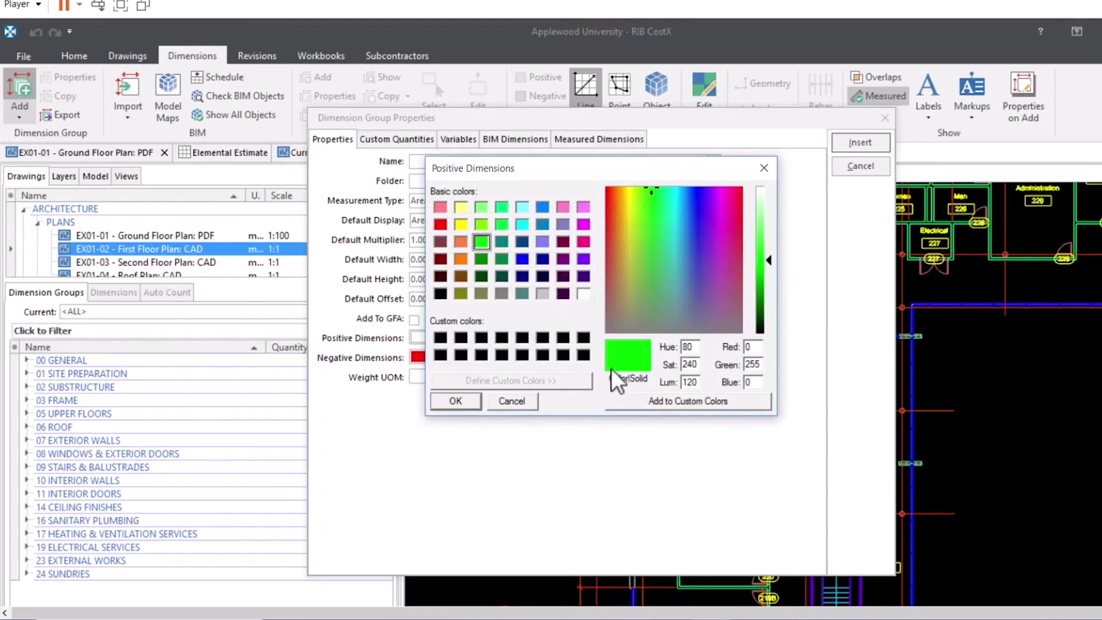
click(764, 168)
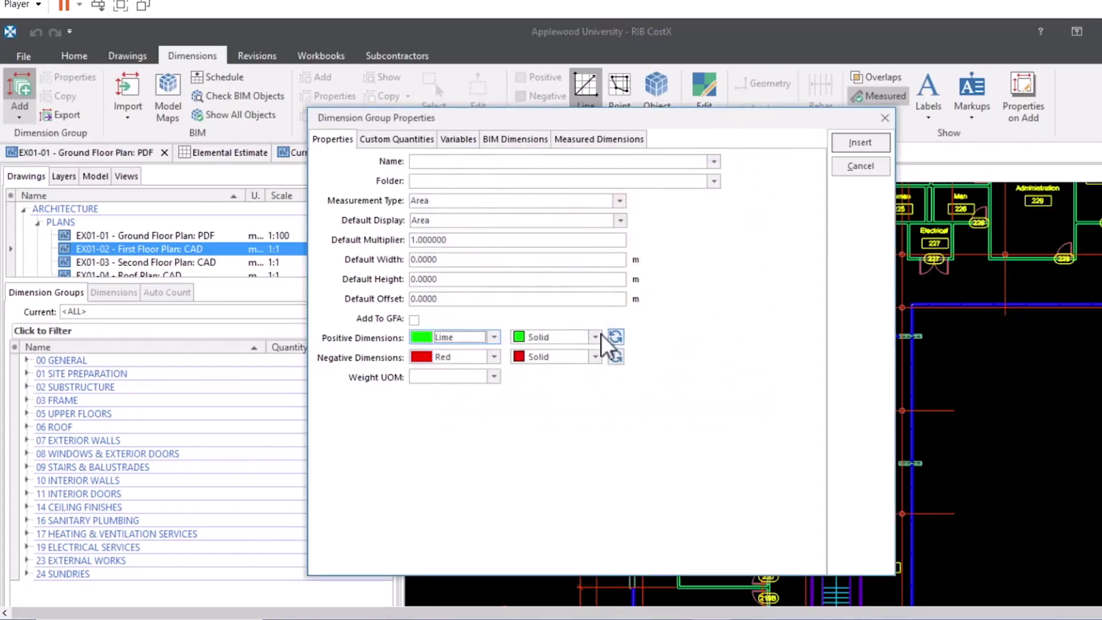
Step: Add a custom quantity named Steel with the unit t to the new dimension group
click(418, 140)
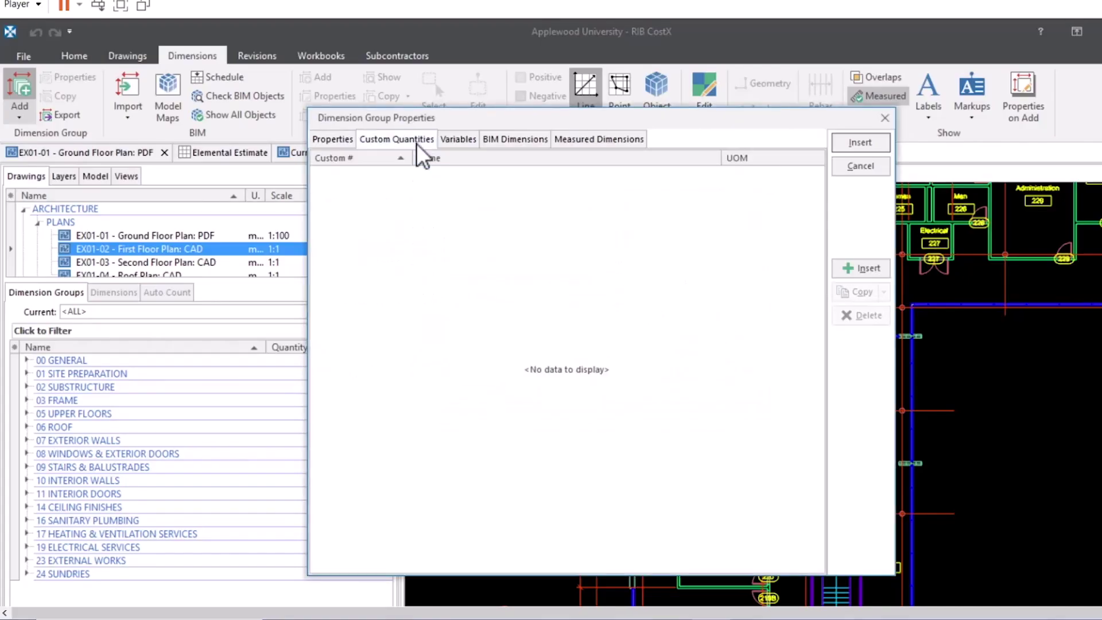
click(857, 270)
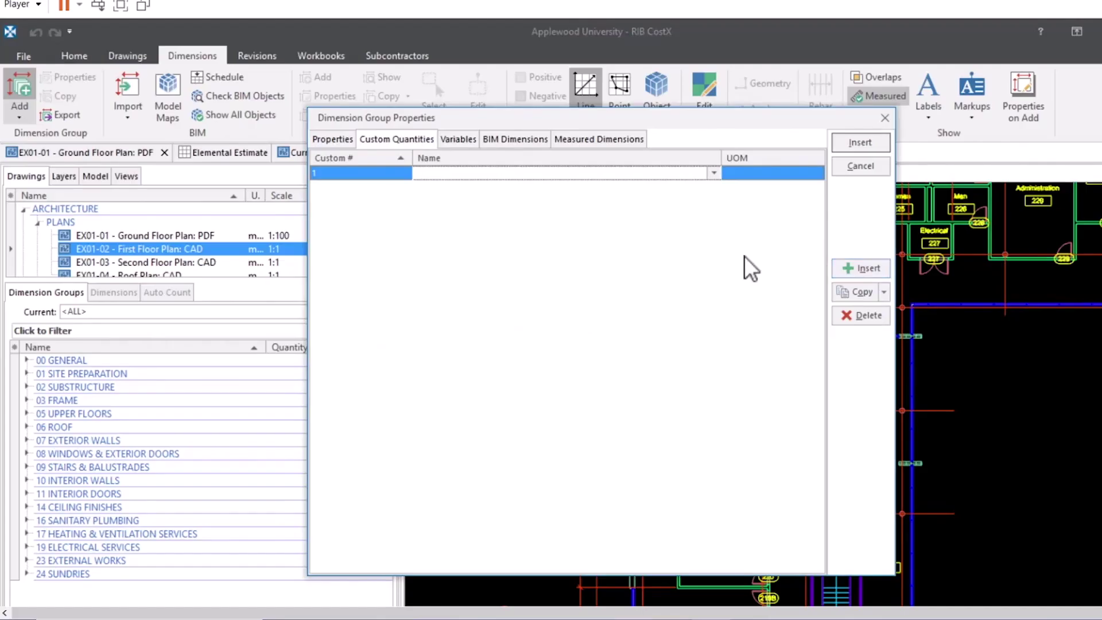
text(S)
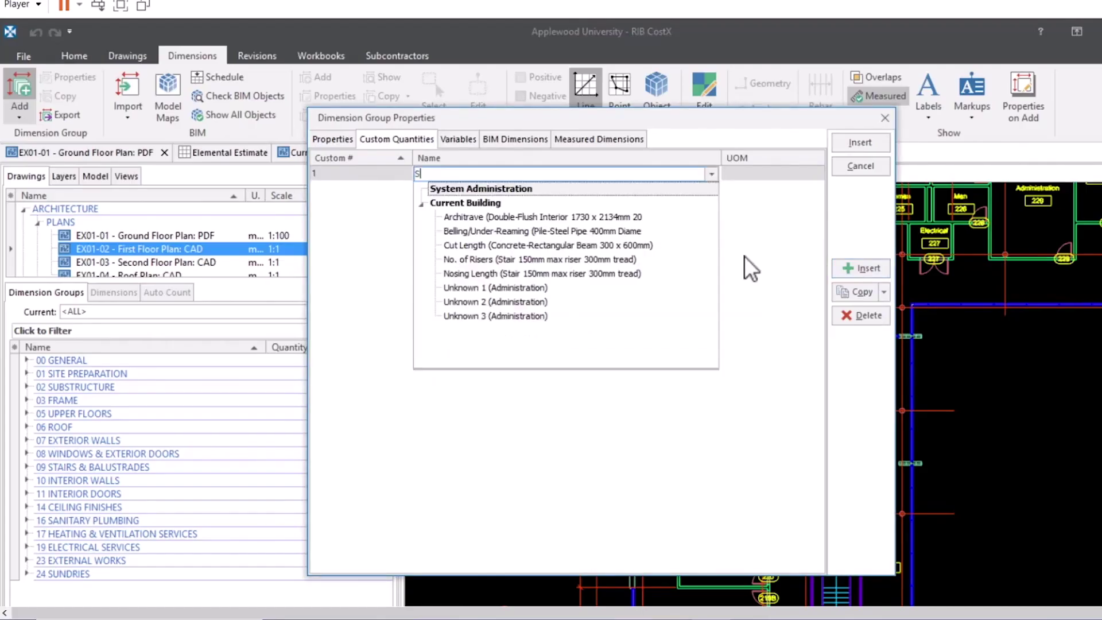
text(teel)
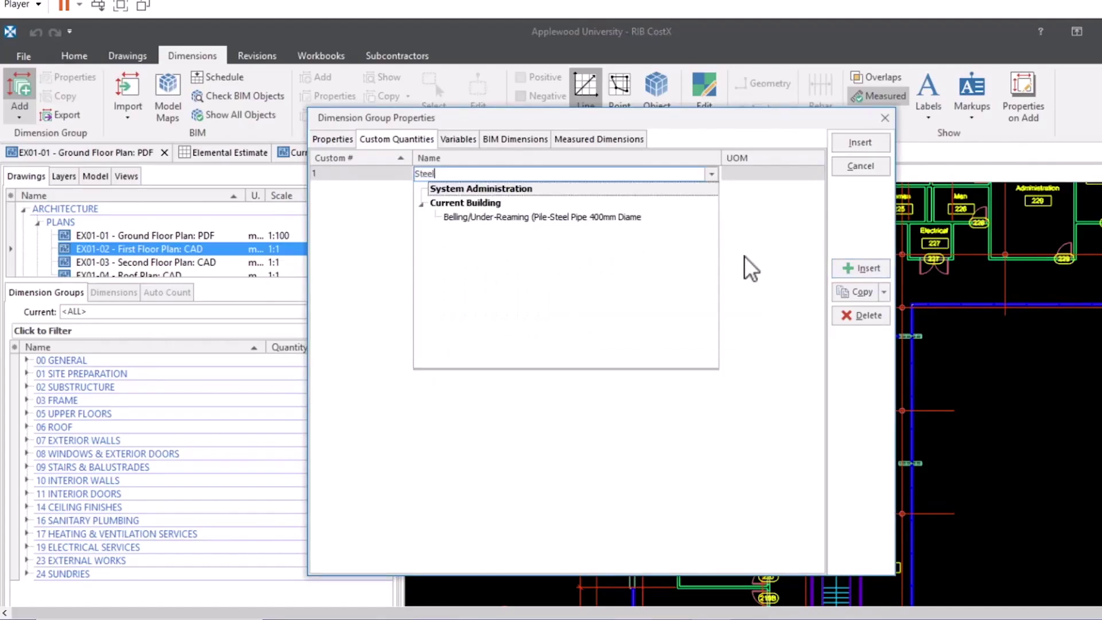
click(778, 228)
click(803, 173)
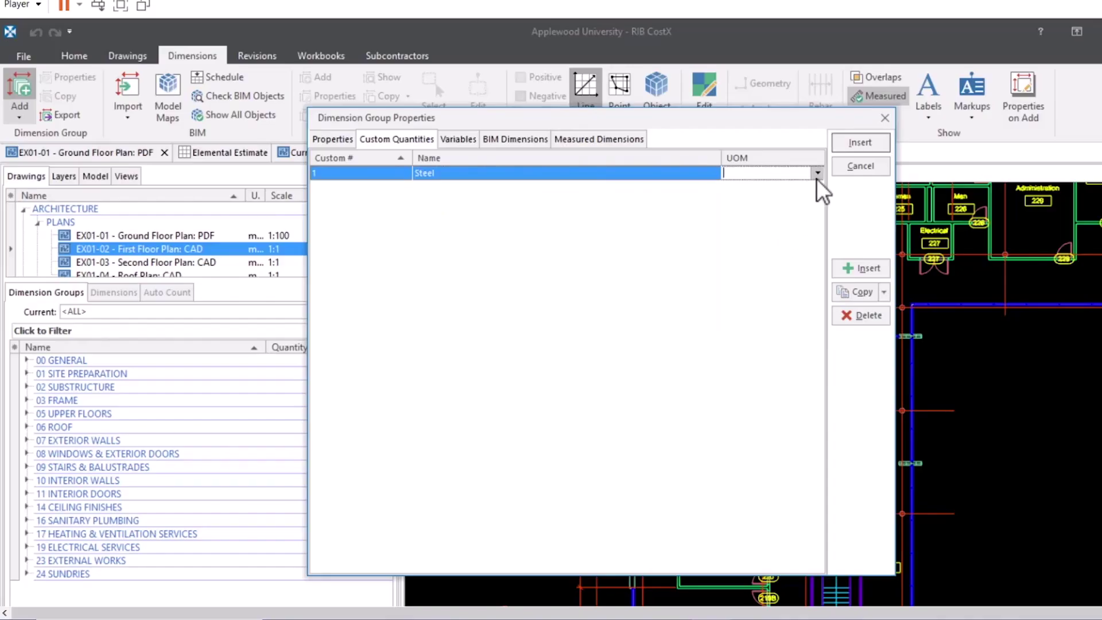
click(817, 176)
scroll(815, 251, down, 3)
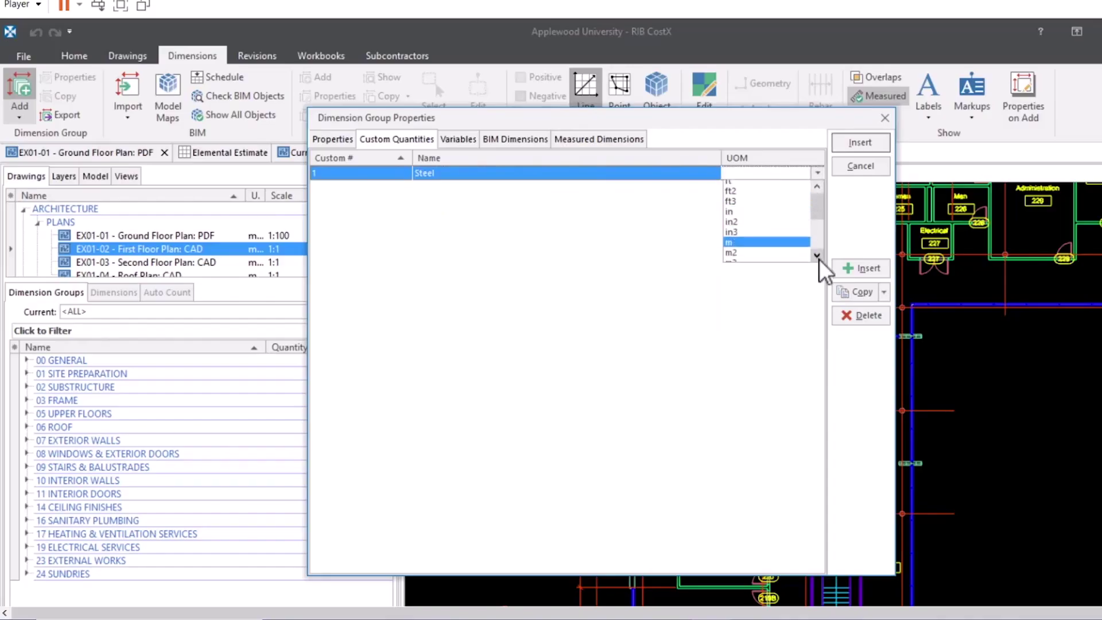
click(785, 226)
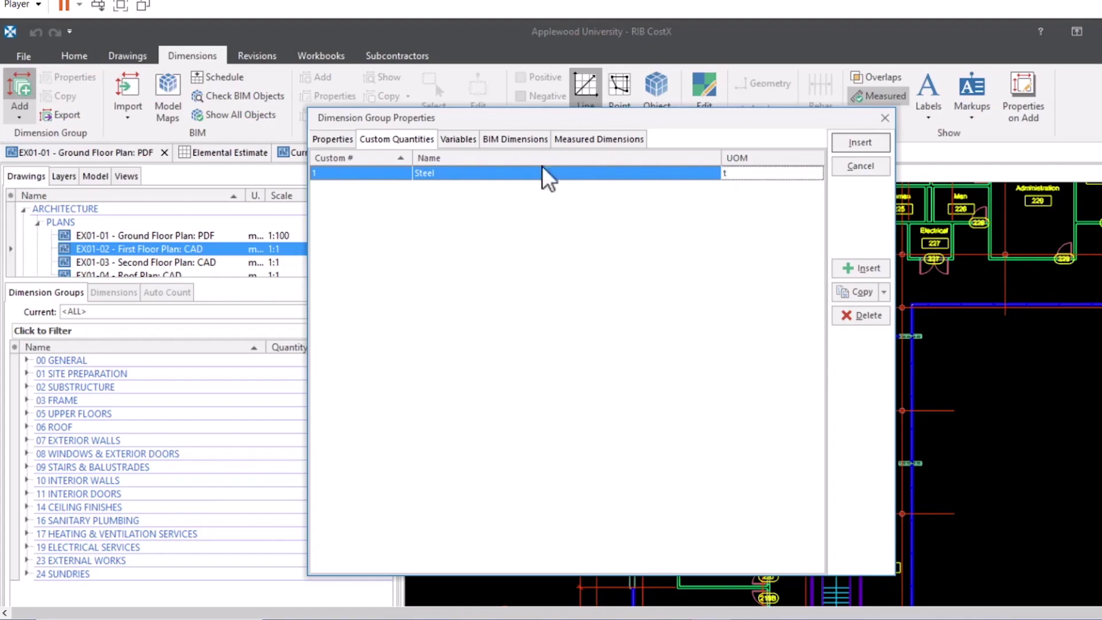
Step: Look through the measured dimension formulas and the functions available for the Steel expression, and cancel the new dimension group
click(581, 141)
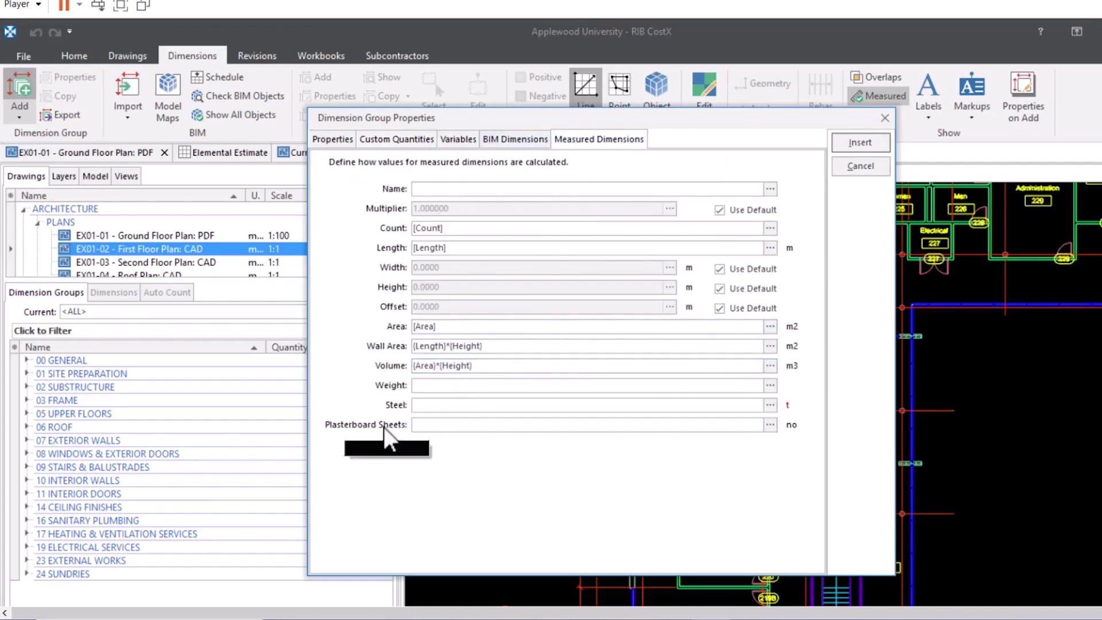
click(770, 405)
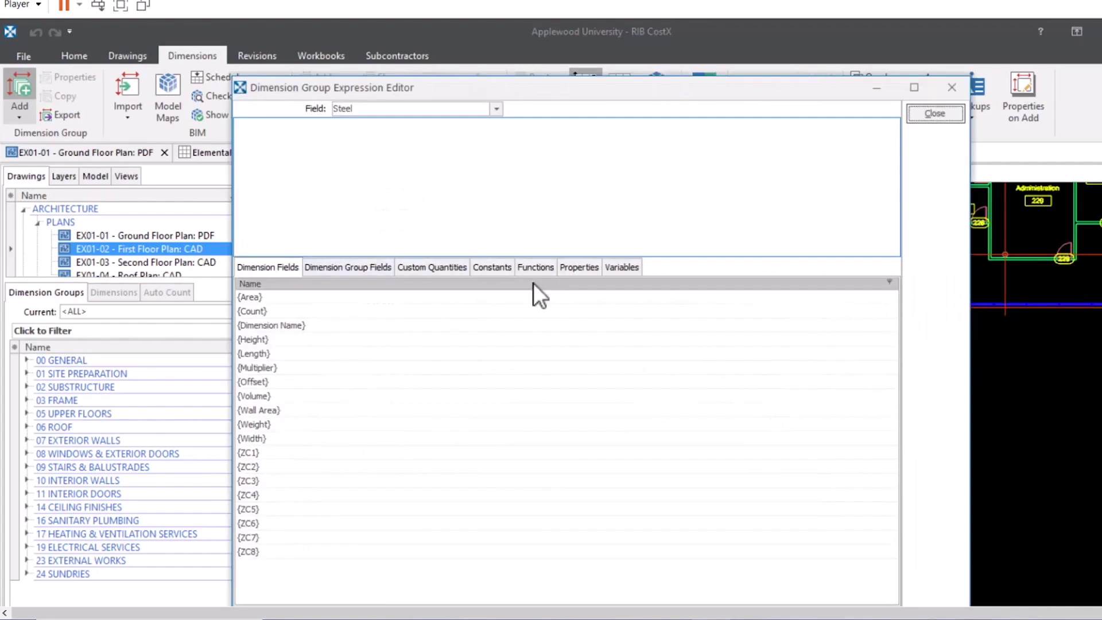
click(543, 266)
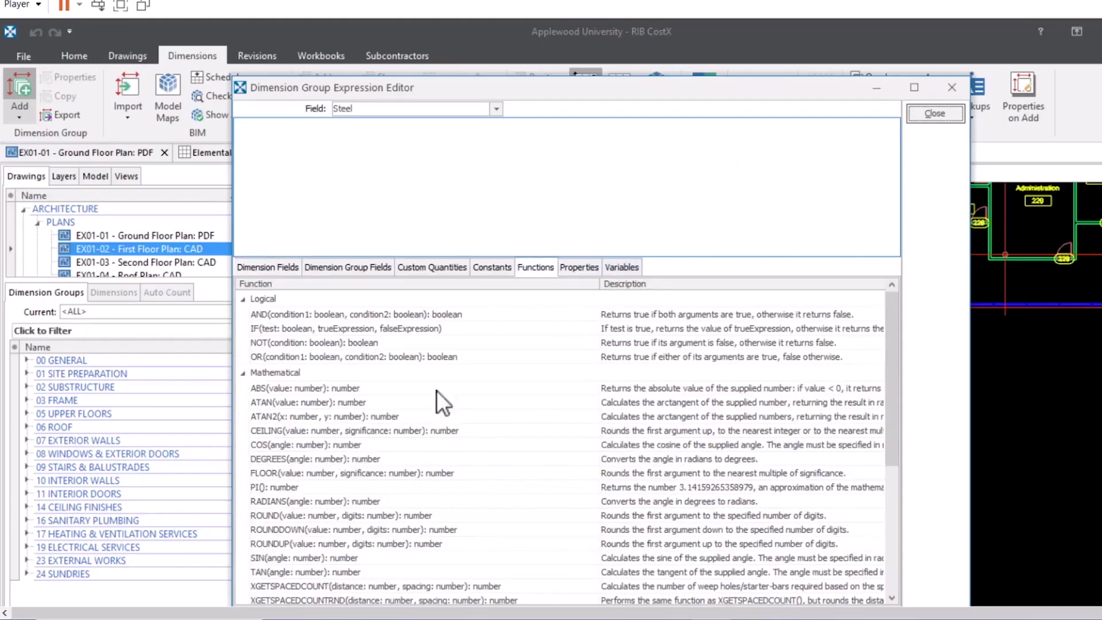
click(931, 113)
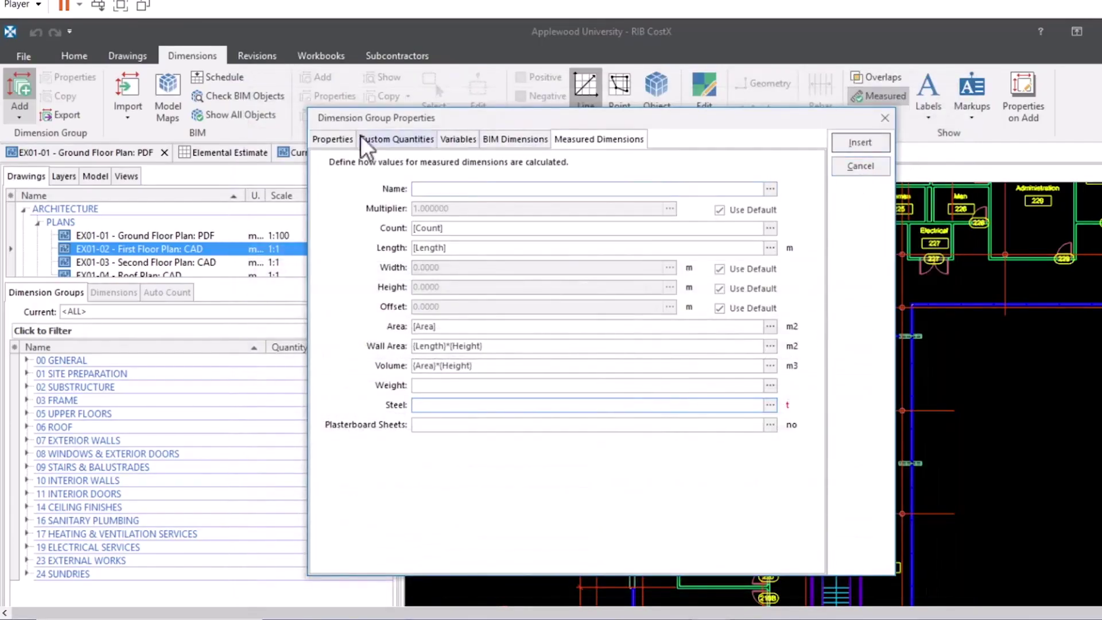
click(344, 139)
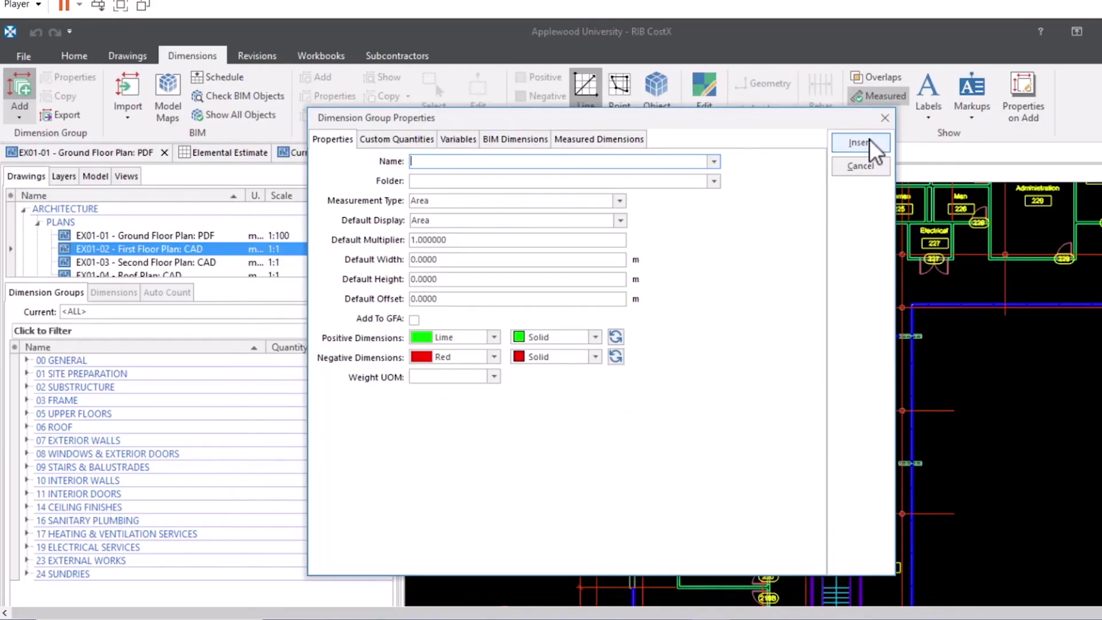
click(875, 163)
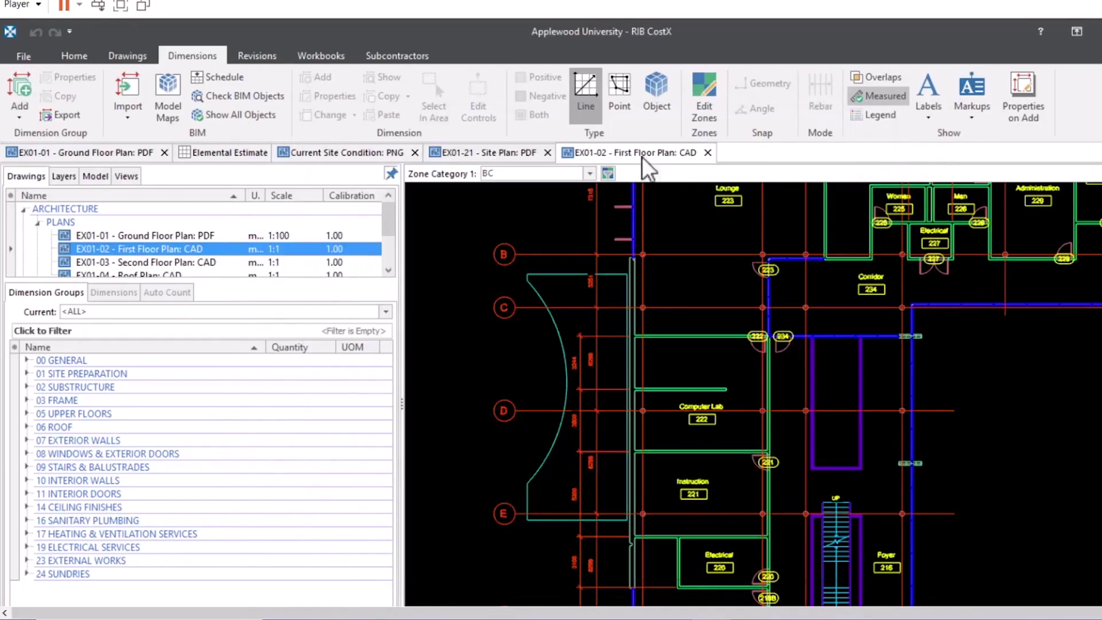
Step: Start a new building based on the 2D Measurement Training Video building from the 2D Measurement project, and cancel it
click(31, 54)
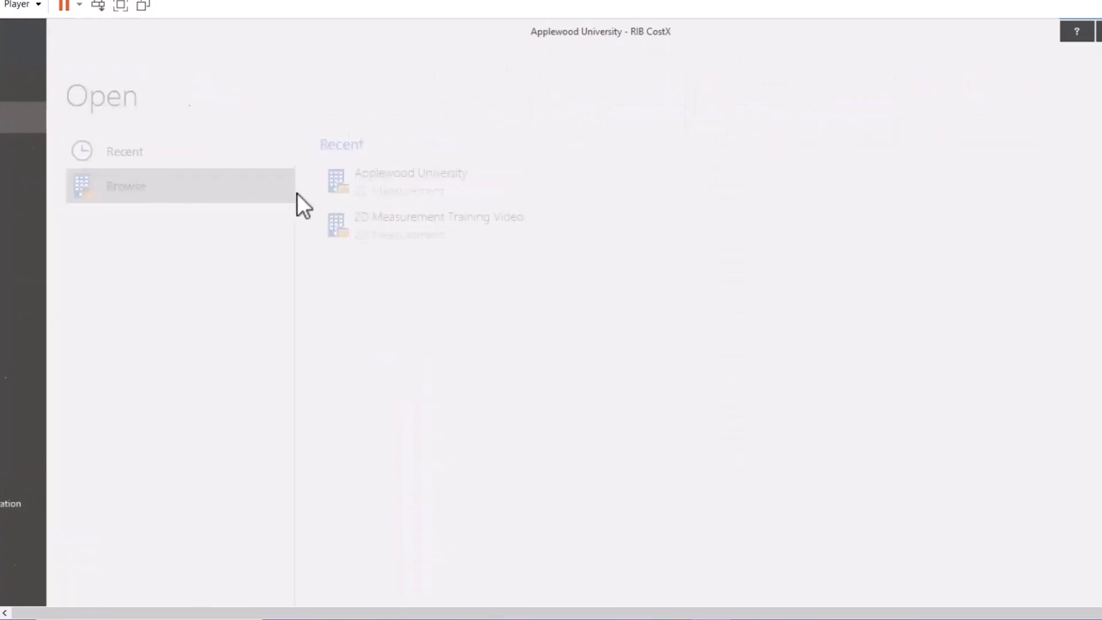
click(293, 192)
click(844, 299)
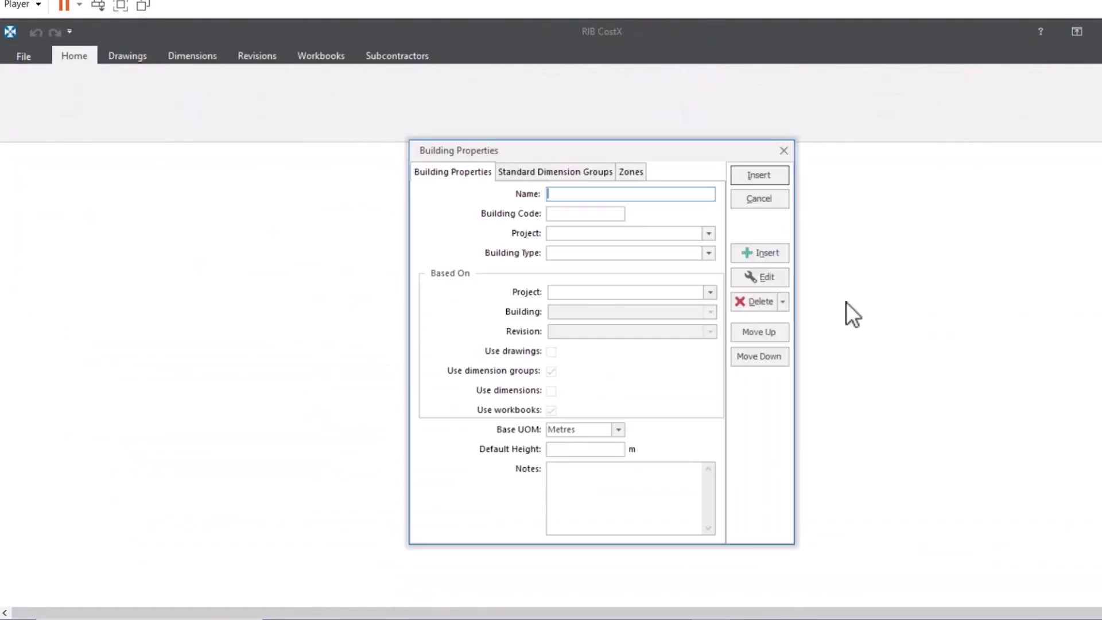
click(710, 293)
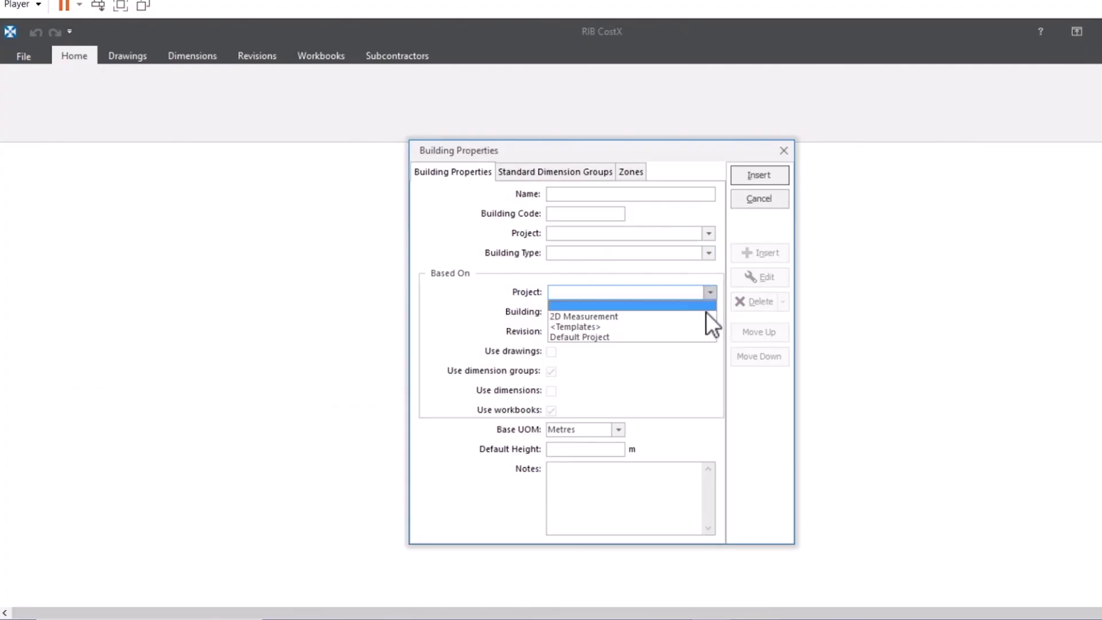
click(705, 316)
click(705, 310)
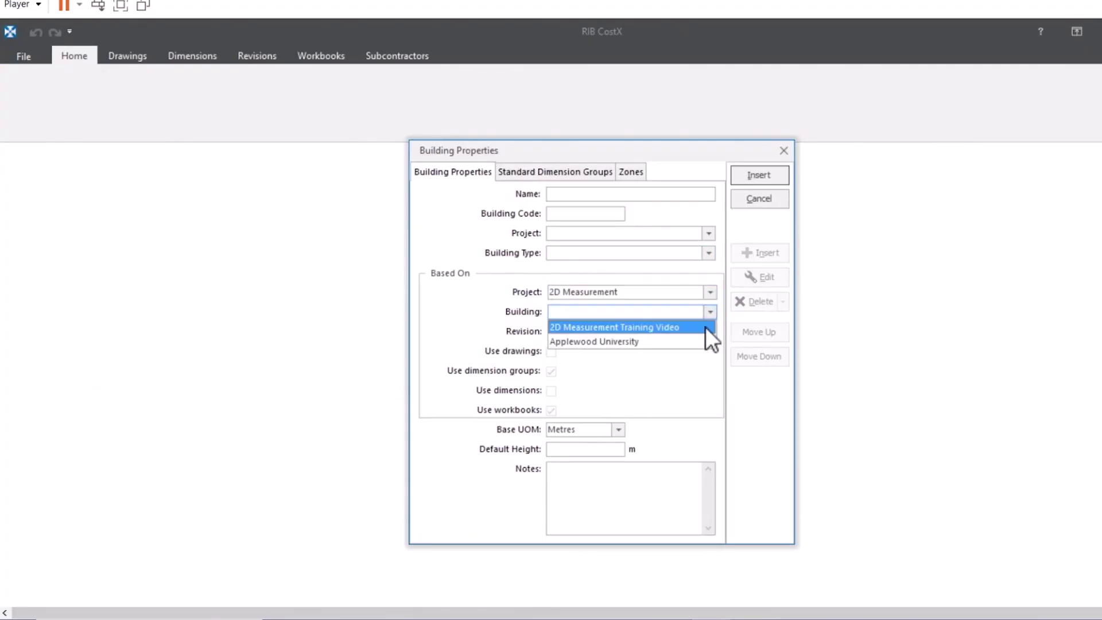
click(705, 326)
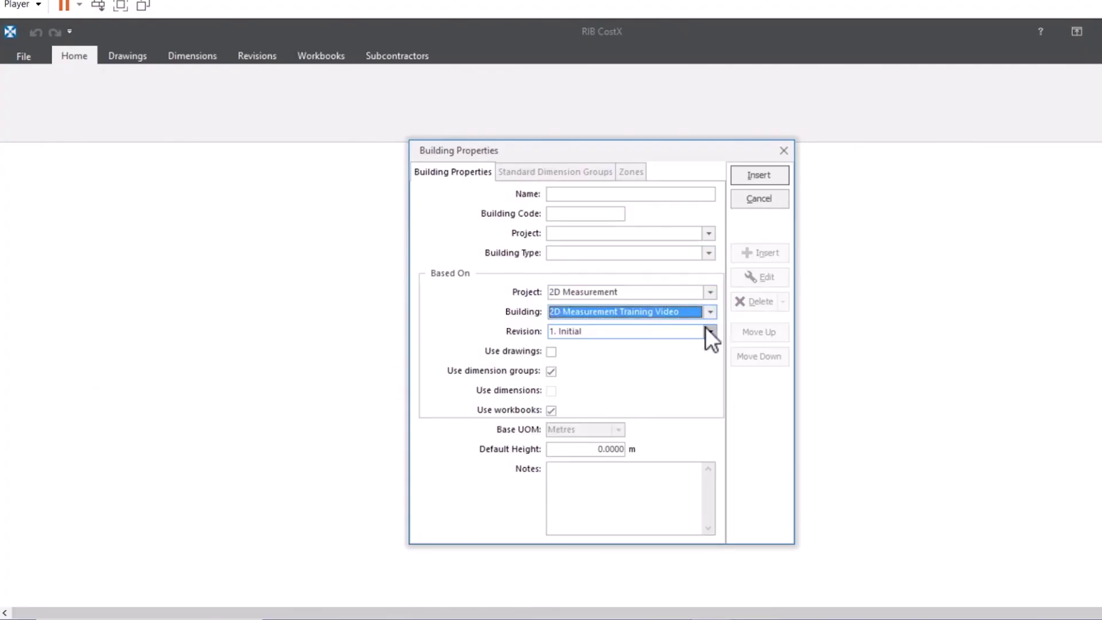
click(778, 201)
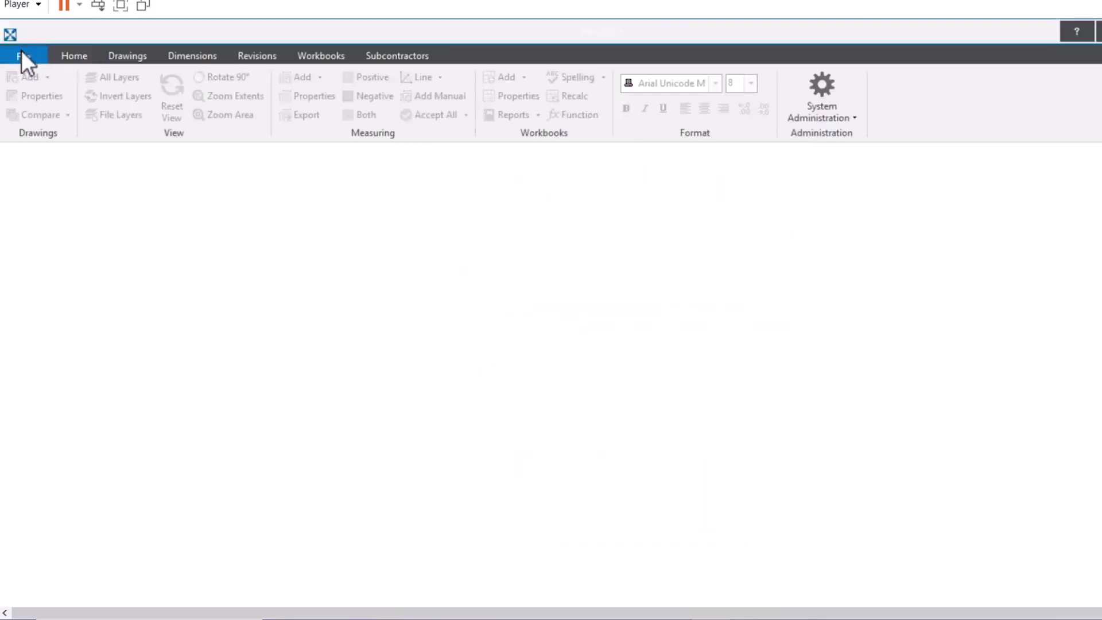
Step: Reopen the Applewood University building and expand all of its dimension group folders
click(23, 55)
click(495, 173)
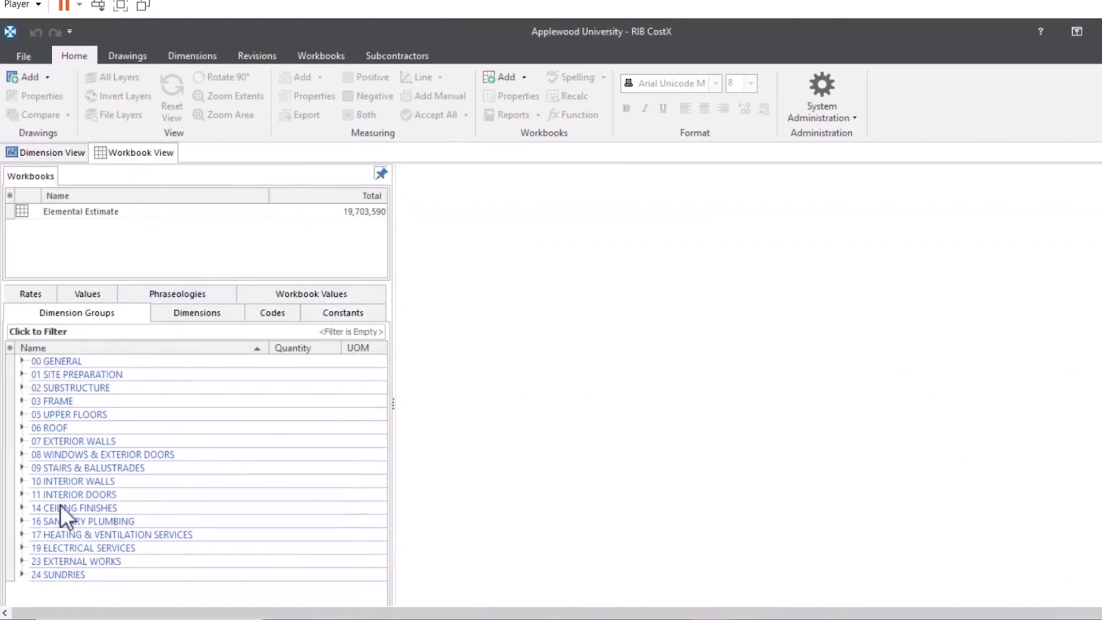
right_click(22, 363)
click(32, 371)
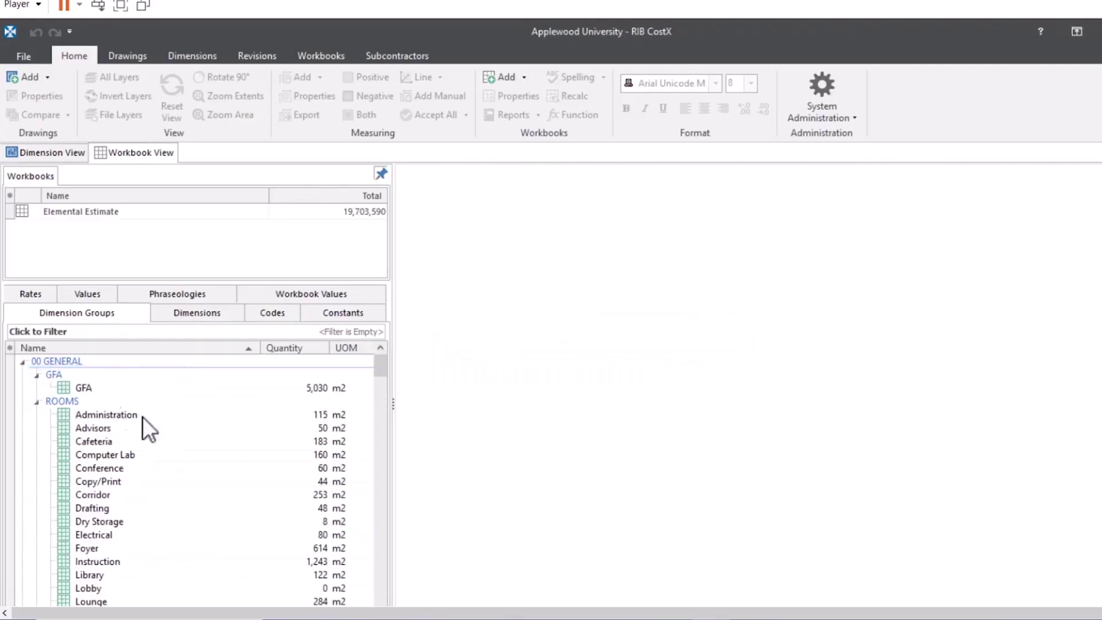
Step: List the Pile-Steel Pipe 400mm Diameter dimensions and locate dimension TS 0023 on its drawing
scroll(184, 445, down, 15)
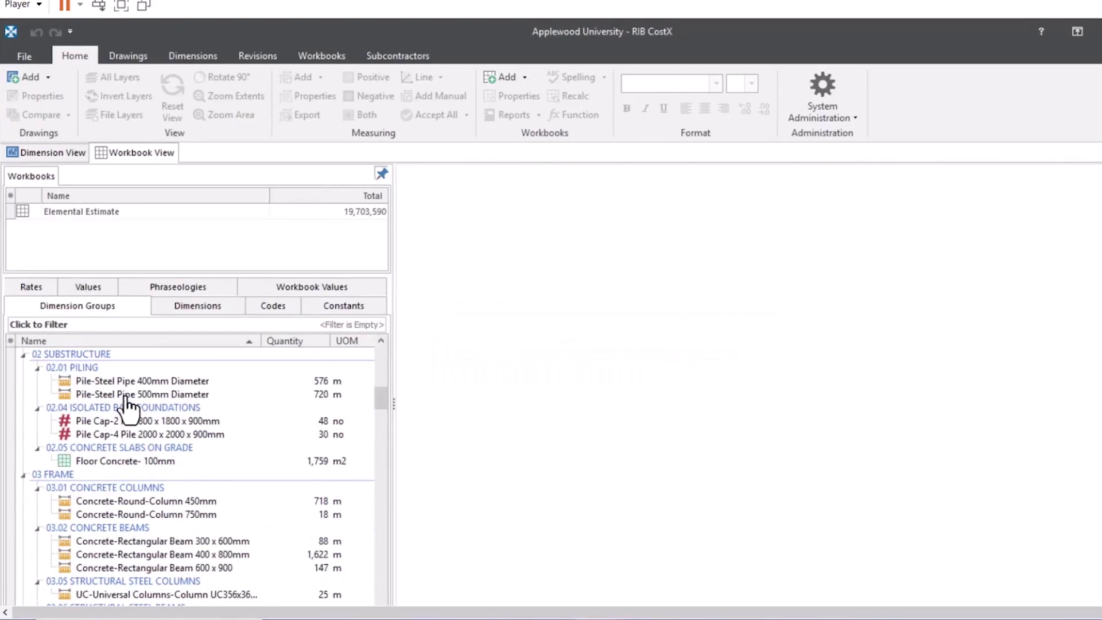
click(123, 382)
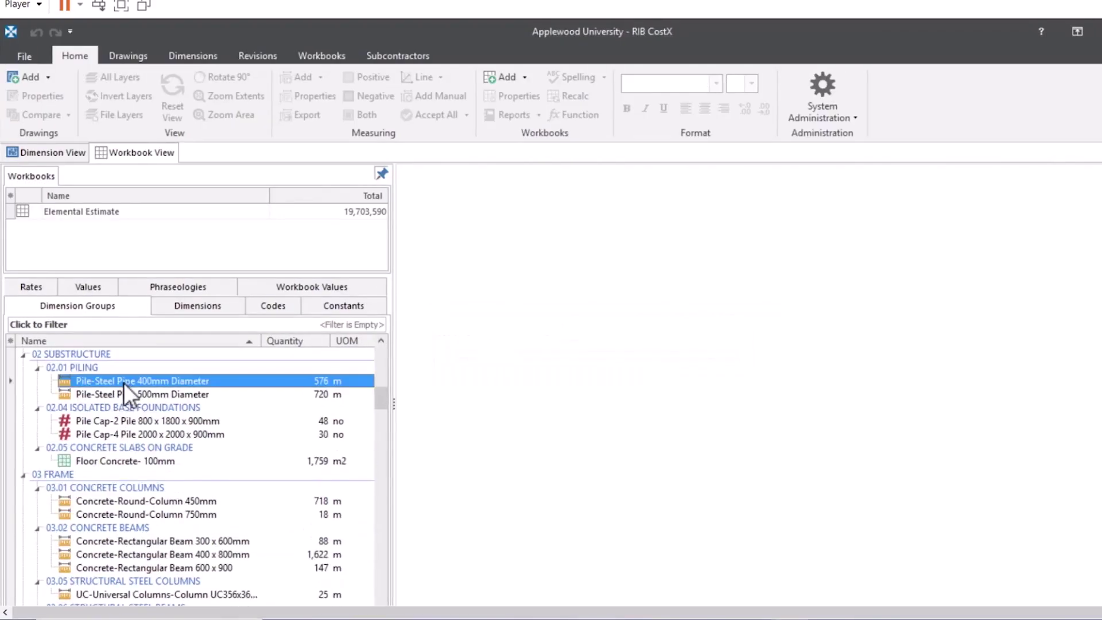
click(175, 308)
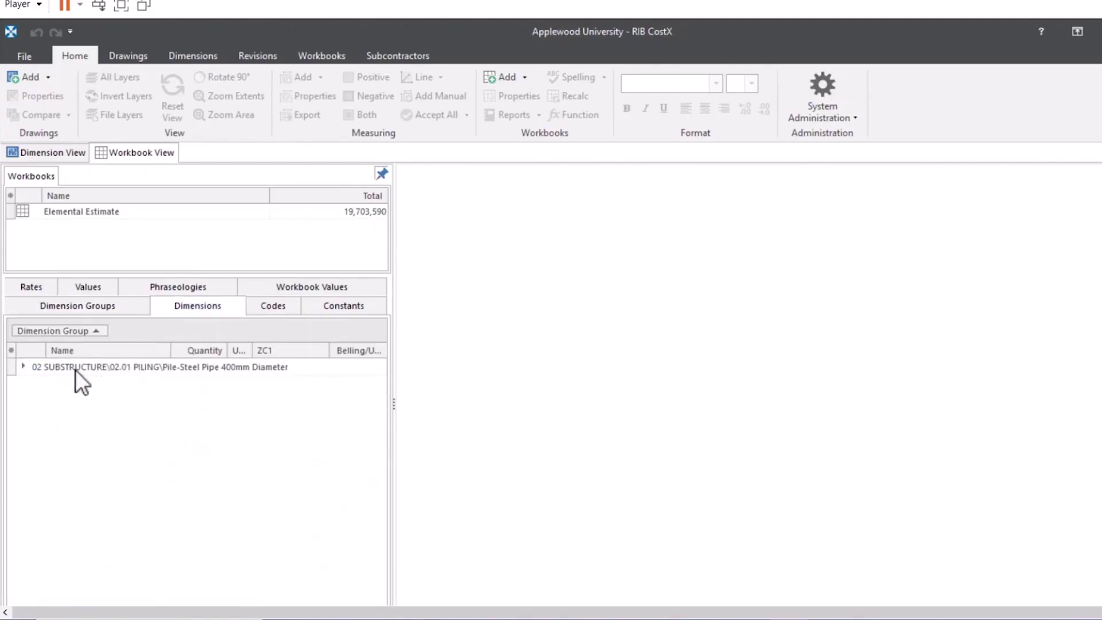
click(23, 367)
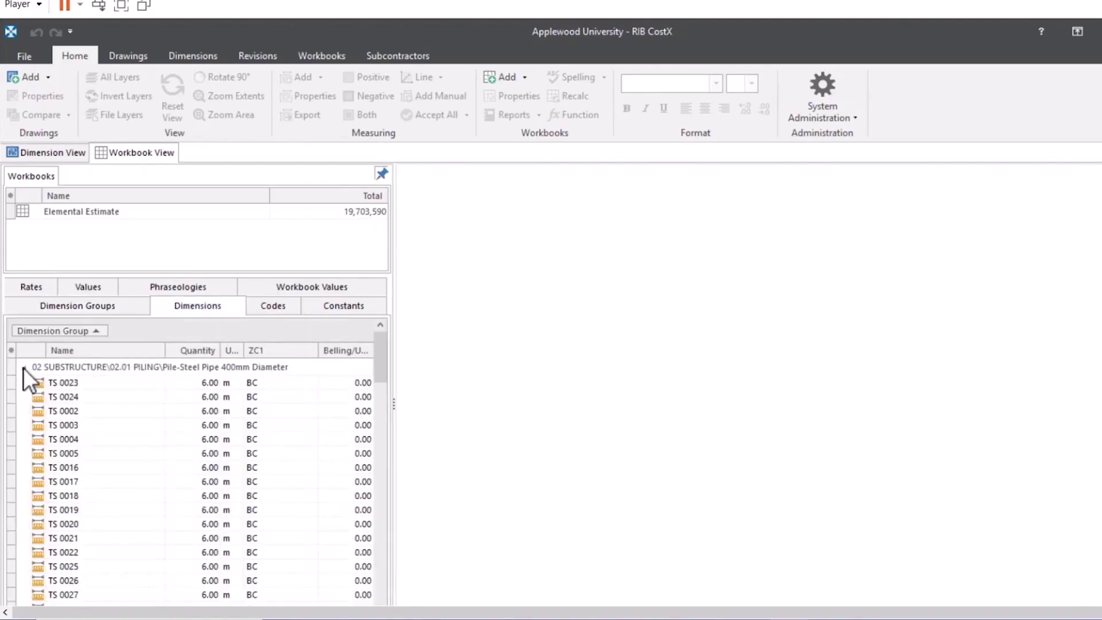
click(195, 382)
right_click(194, 379)
click(206, 389)
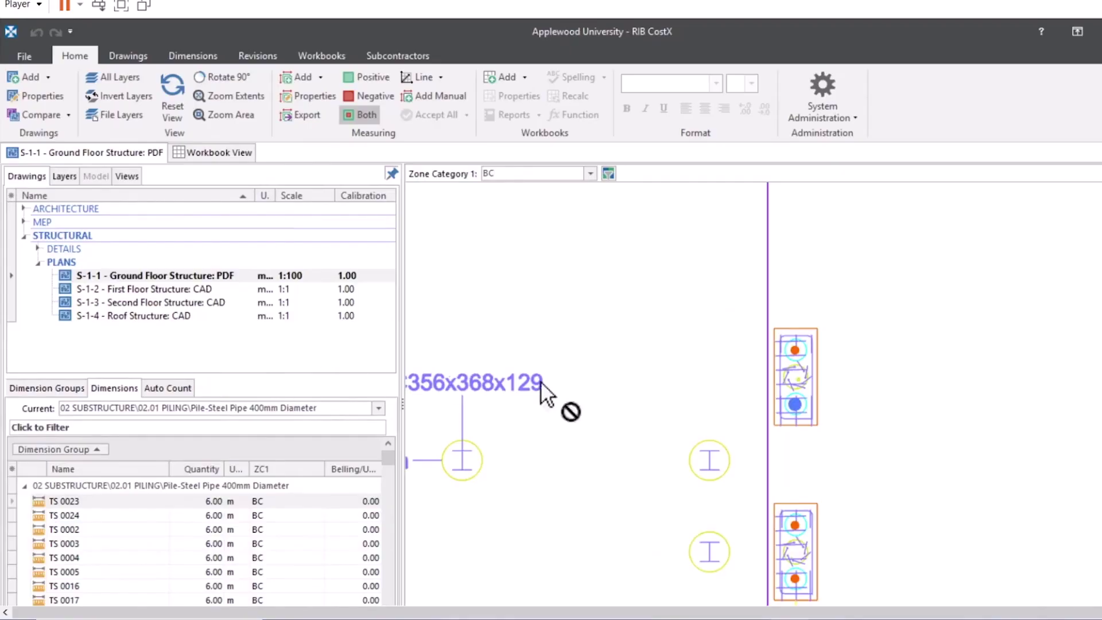
mouse_move(795, 355)
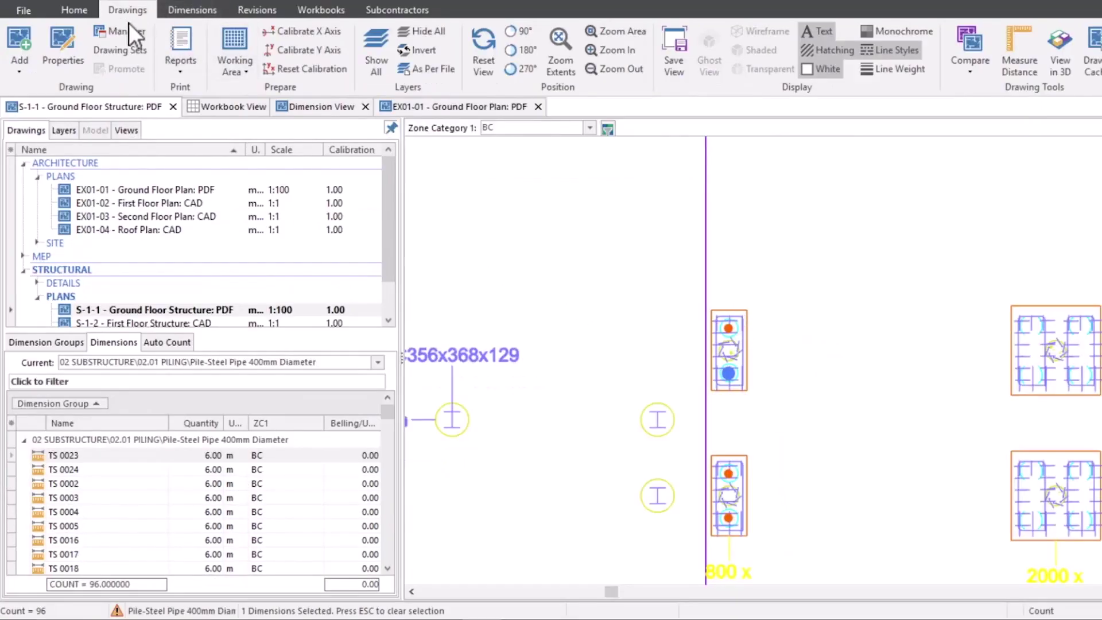
Step: Open drawing EX01-03 - Second Floor Plan and display the dimensions of the ROOMS folder under 00 GENERAL
double_click(108, 217)
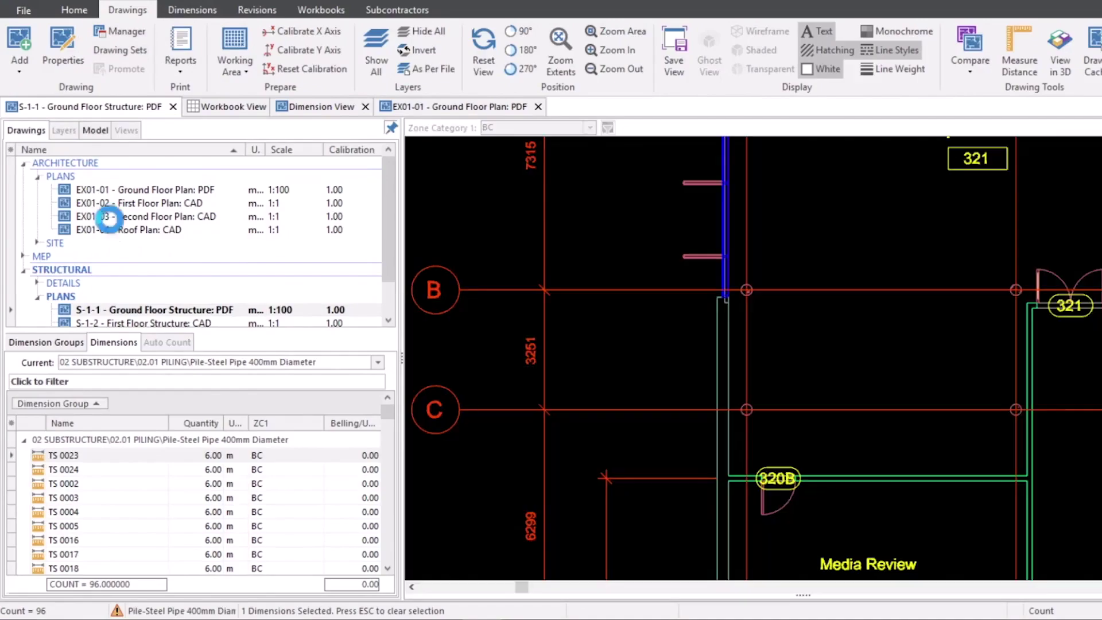
click(47, 343)
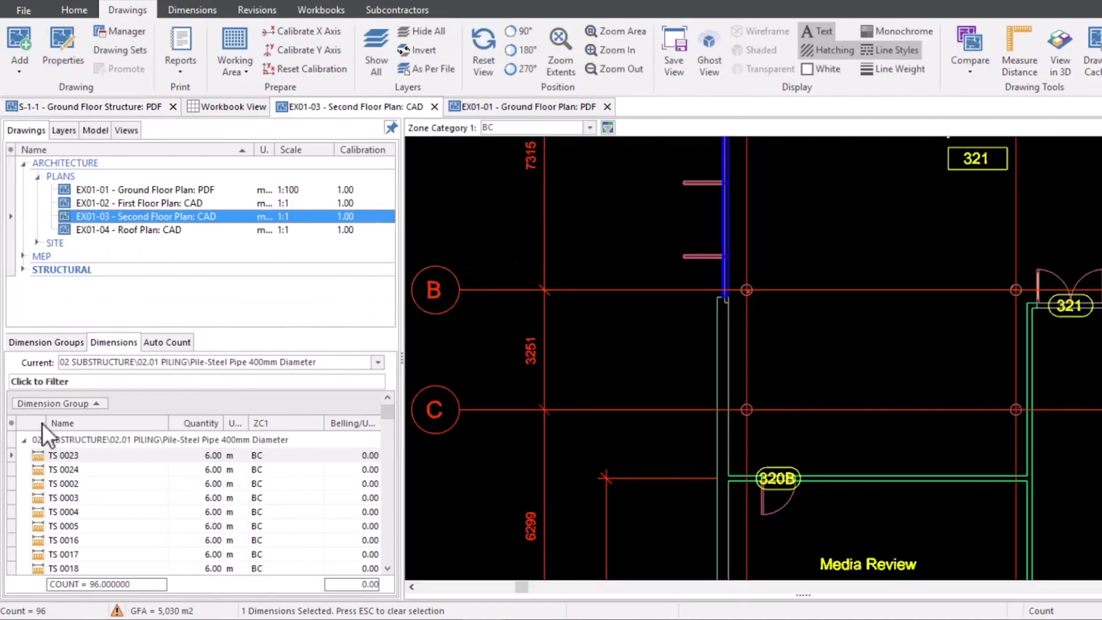
click(27, 437)
click(40, 410)
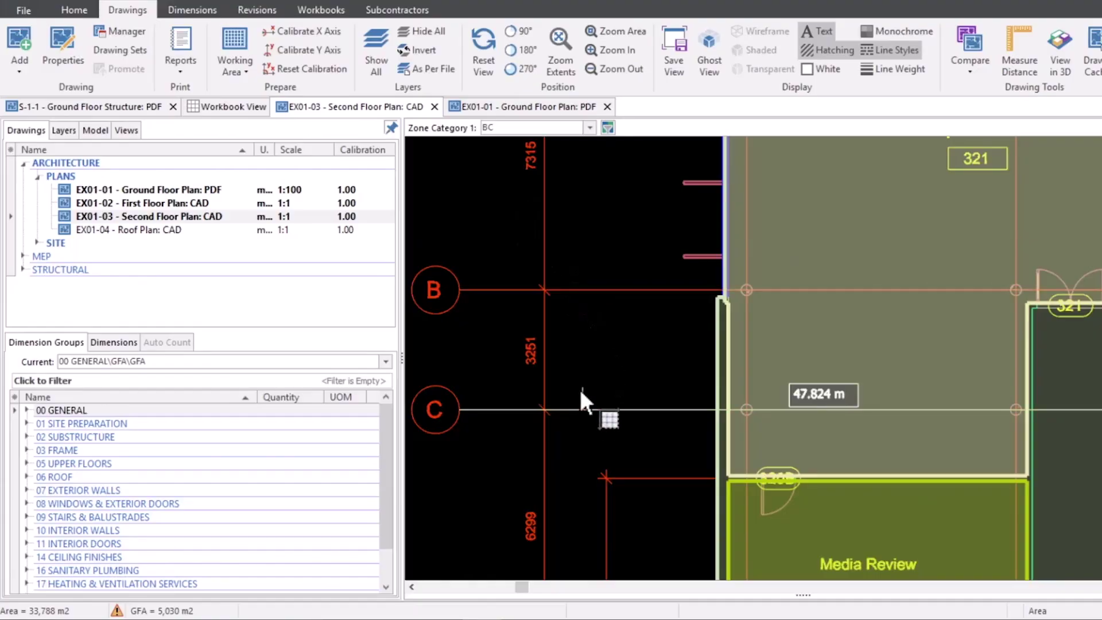
scroll(578, 399, down, 3)
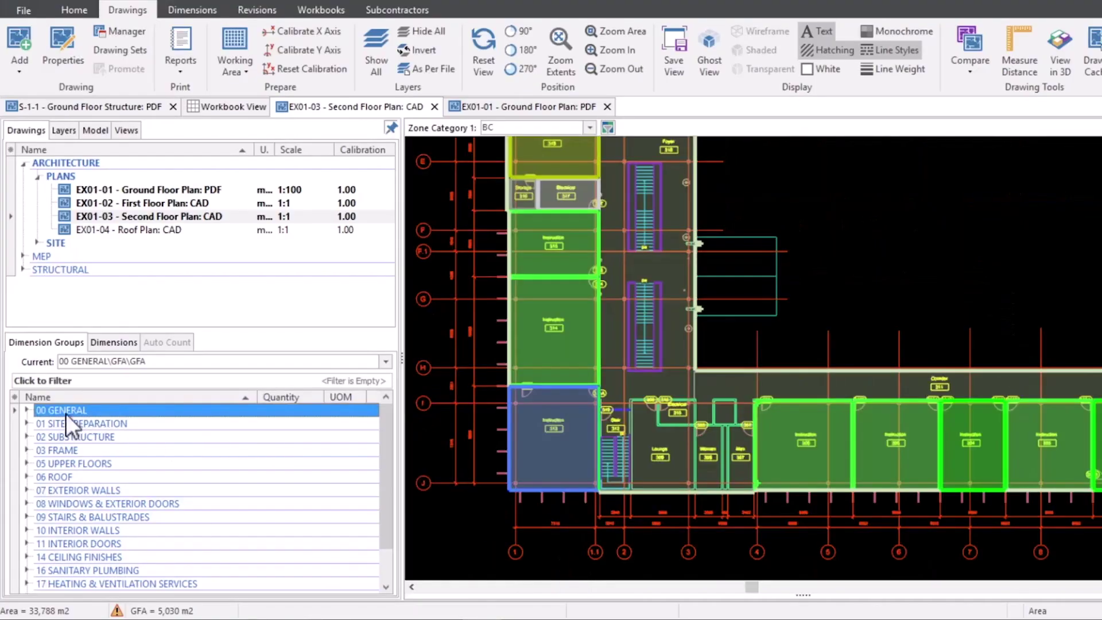
click(27, 410)
click(63, 437)
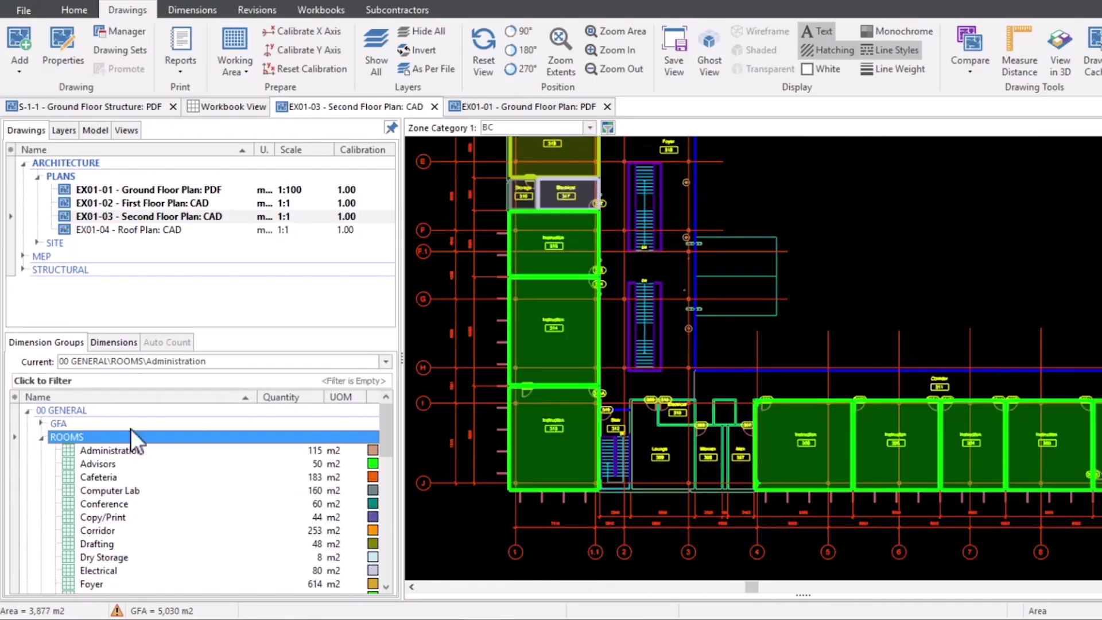
Step: Measure the Lounge 309 floor area on the Second Floor Plan in the Lounge dimension group and check the group's quantity
scroll(642, 424, down, 3)
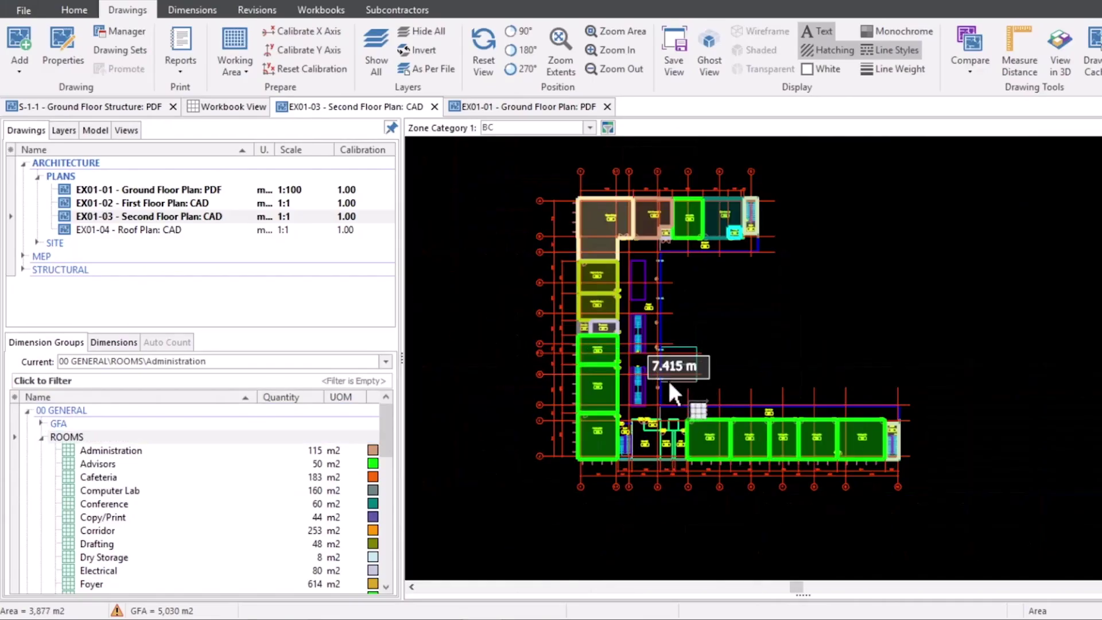
scroll(646, 435, up, 5)
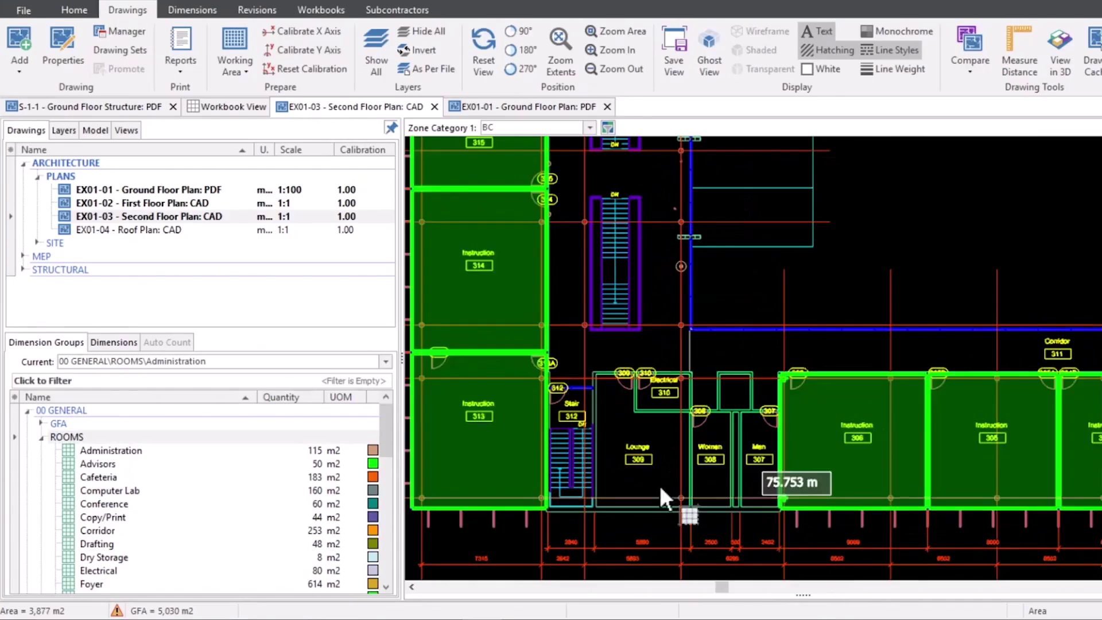
scroll(172, 497, down, 3)
click(109, 520)
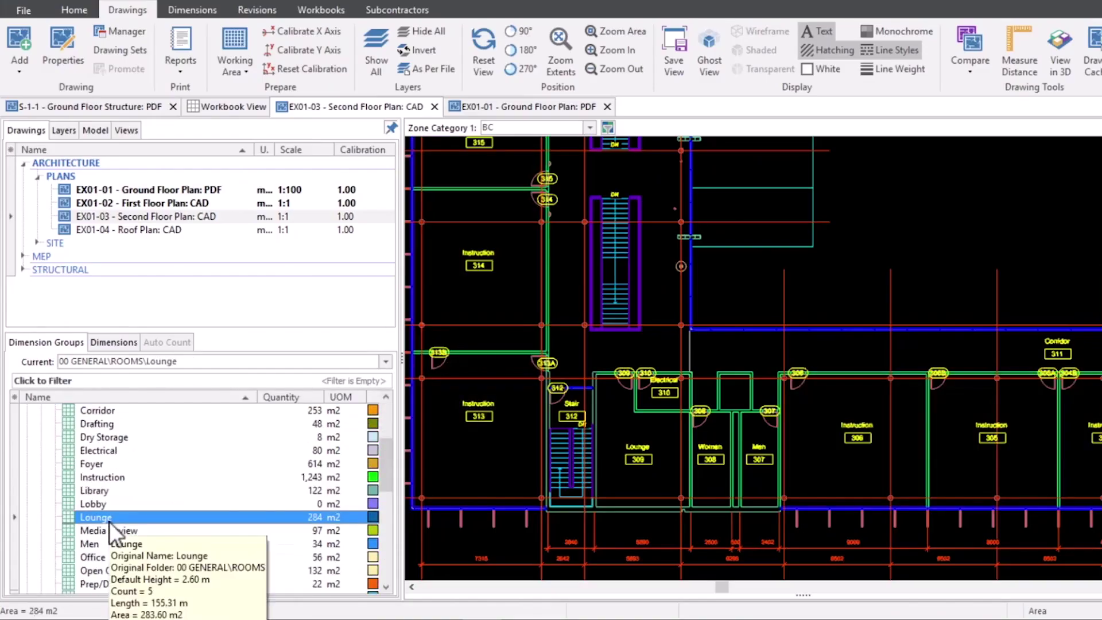
mouse_move(303, 522)
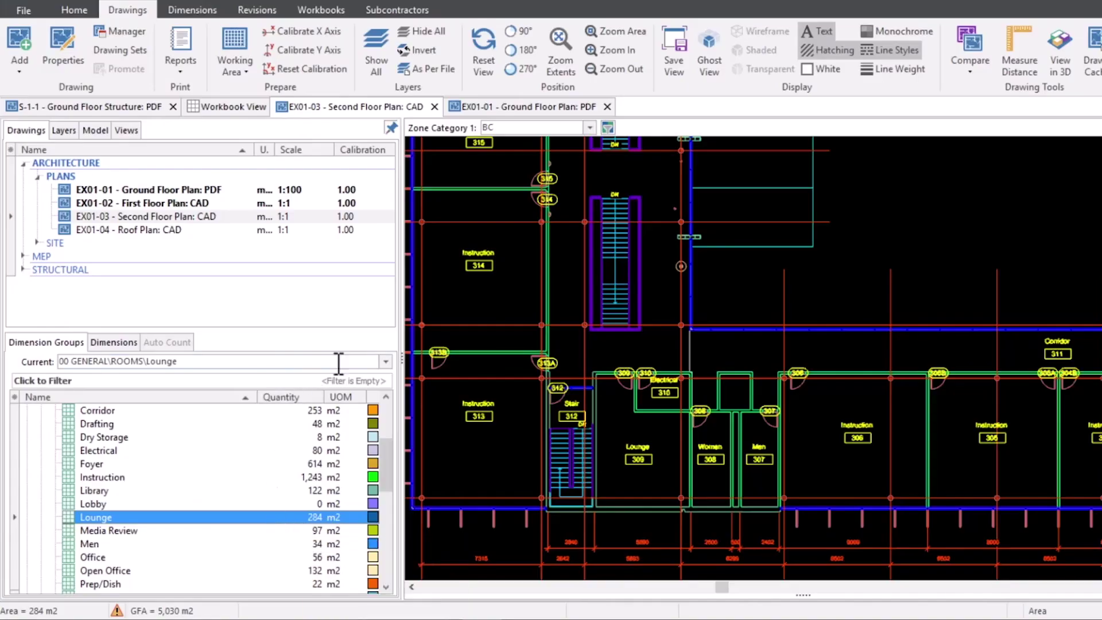
scroll(625, 462, up, 2)
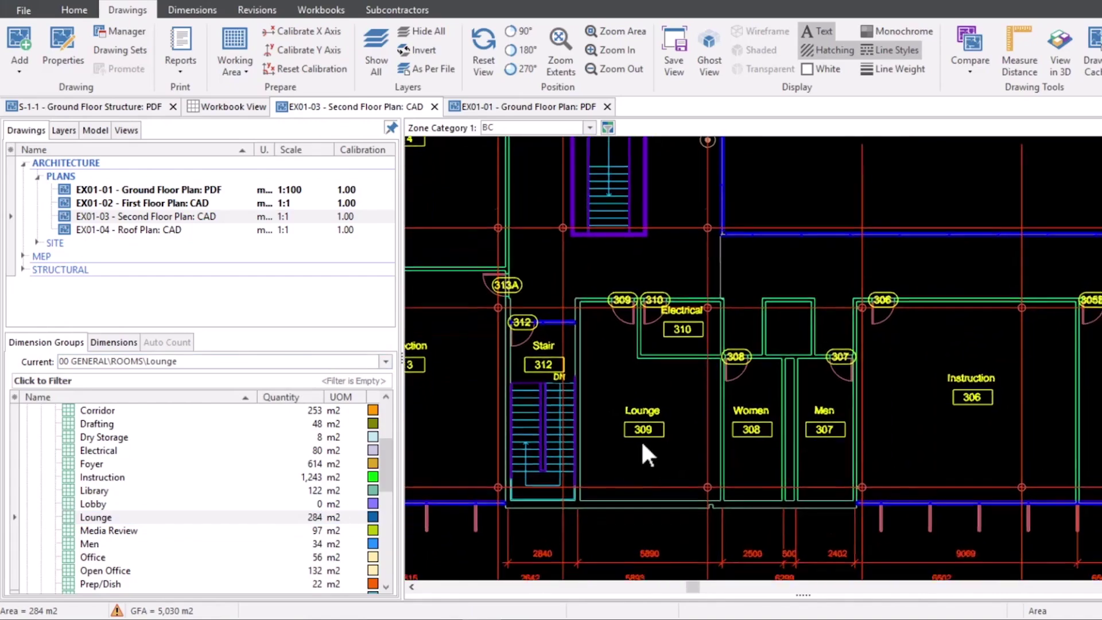
scroll(637, 436, up, 2)
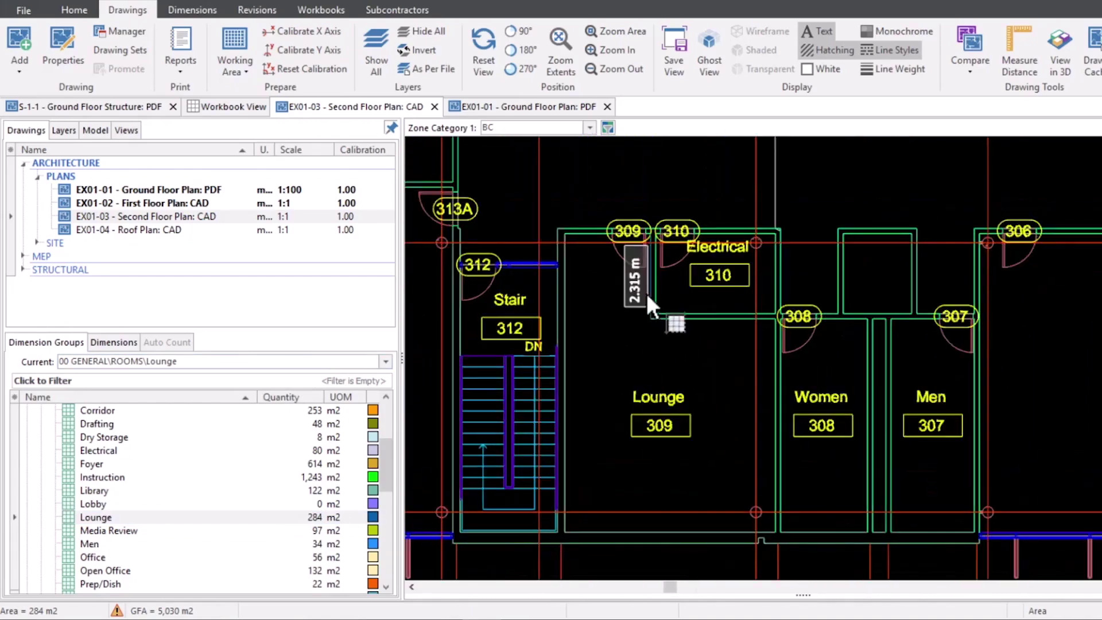
click(571, 304)
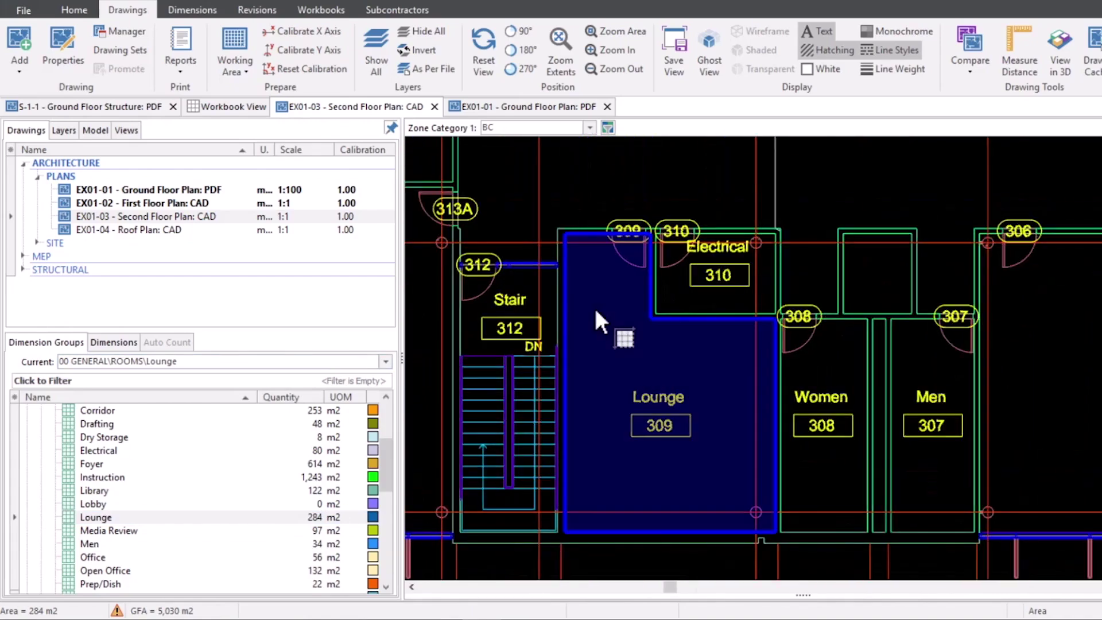
click(595, 311)
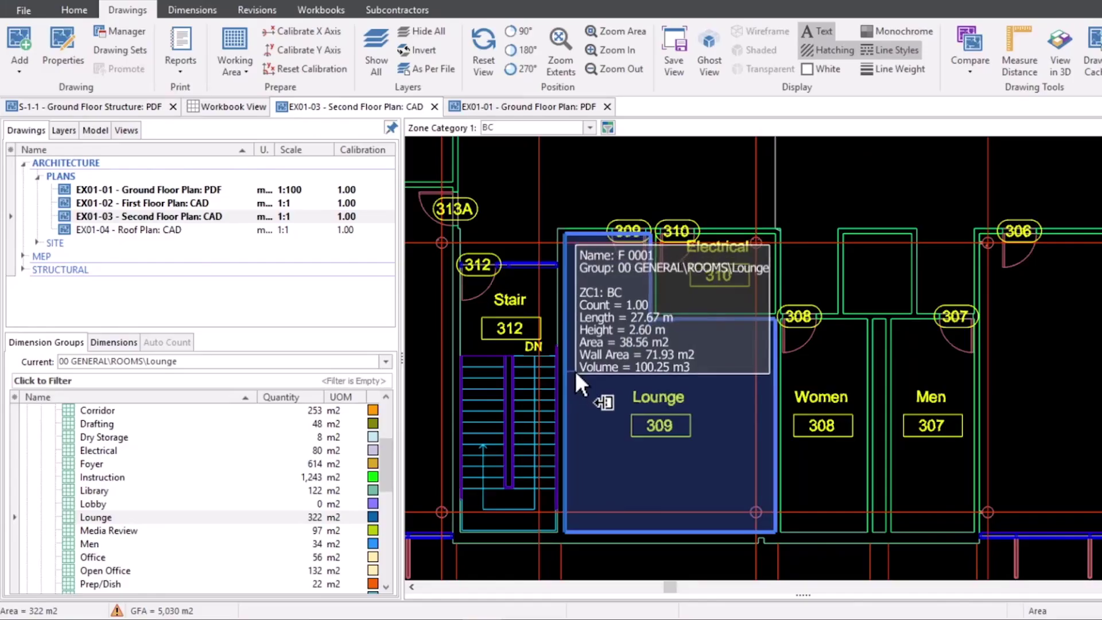
click(325, 517)
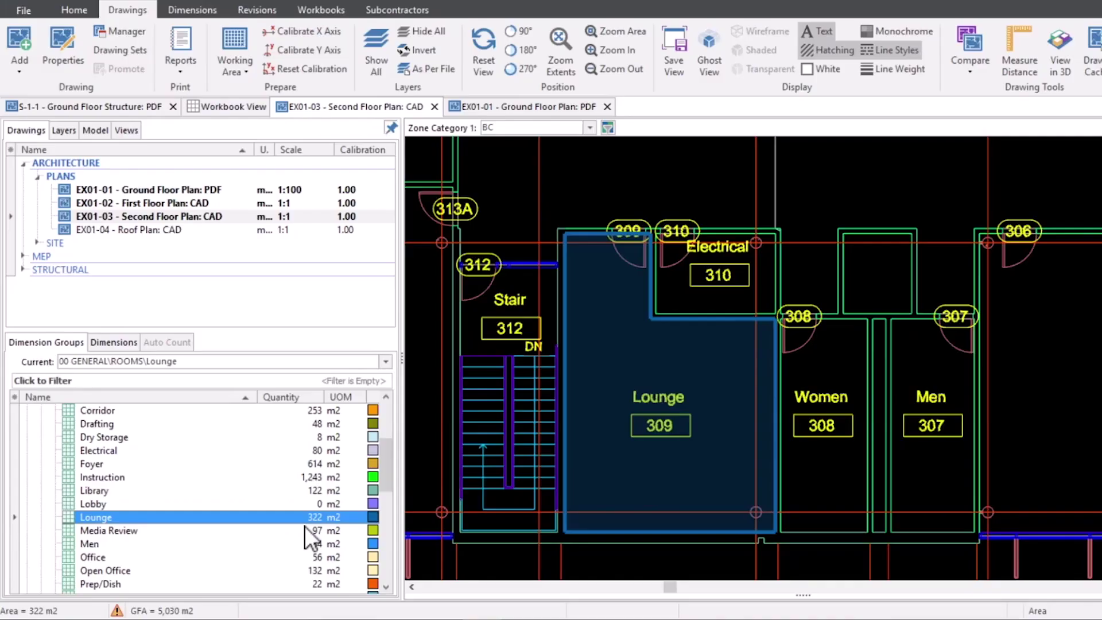
Step: Open drawing EX01-01 - Ground Floor Plan and display the ROOMS folder's dimensions around Conference room 103
double_click(214, 189)
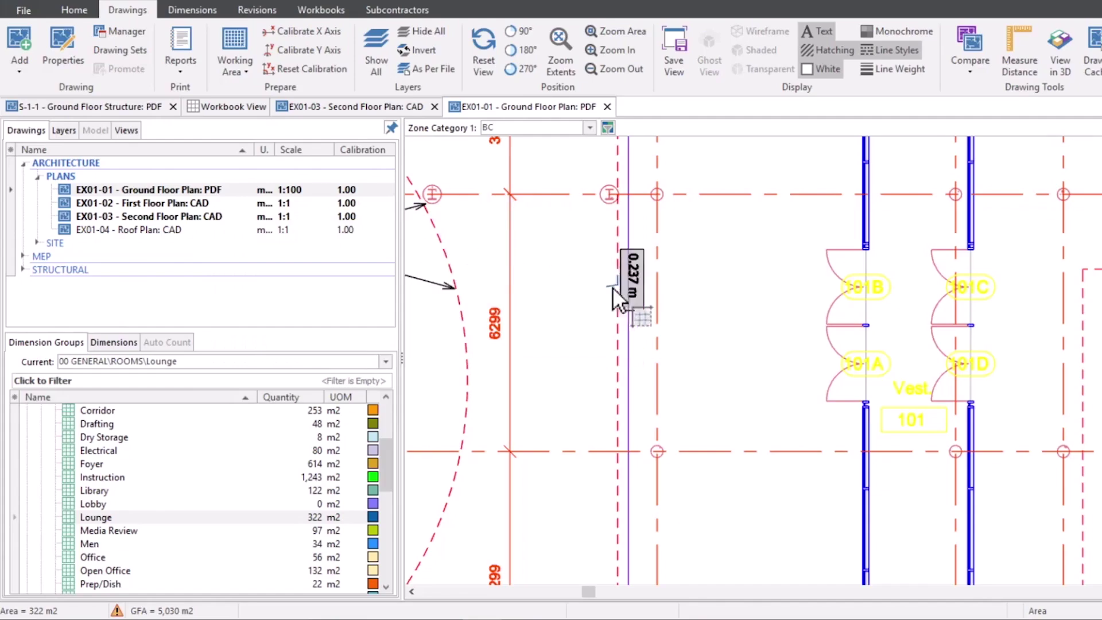
scroll(659, 306, down, 3)
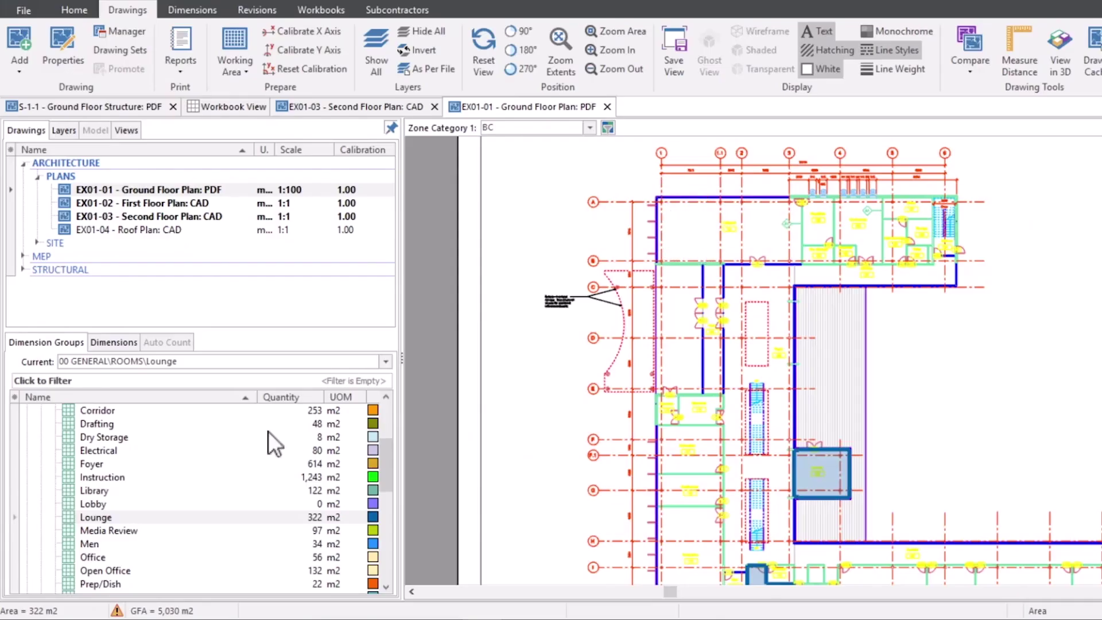
scroll(173, 463, up, 2)
scroll(115, 464, up, 1)
drag(73, 438, 737, 453)
scroll(740, 456, down, 3)
scroll(913, 527, up, 3)
scroll(941, 513, up, 4)
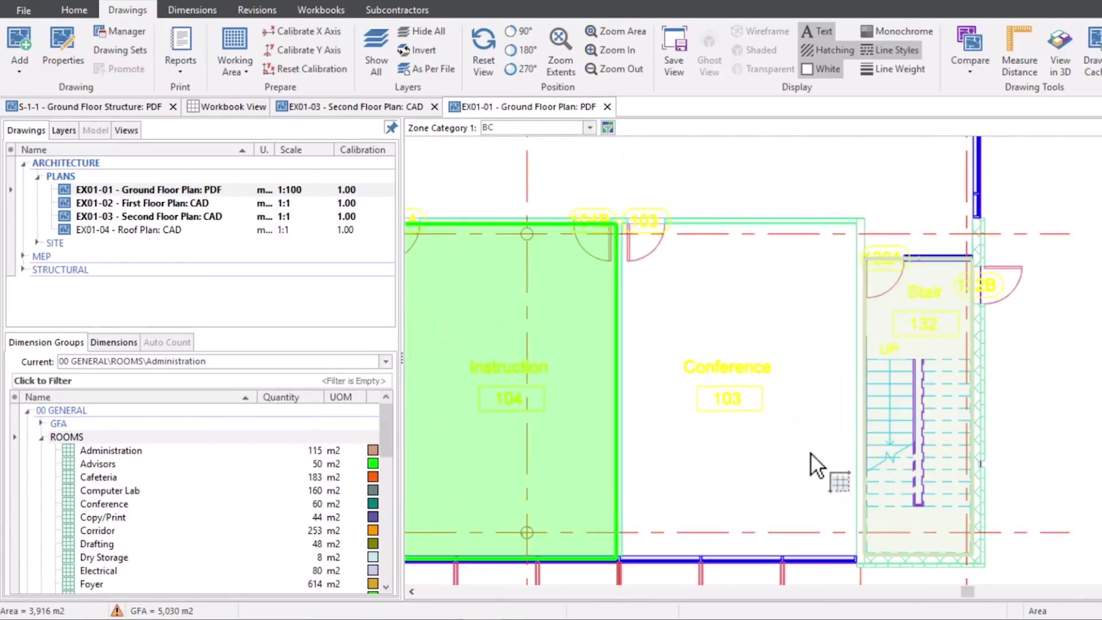
Step: Trace the walls of Conference 103 as an area in the Conference dimension group
click(150, 503)
click(645, 422)
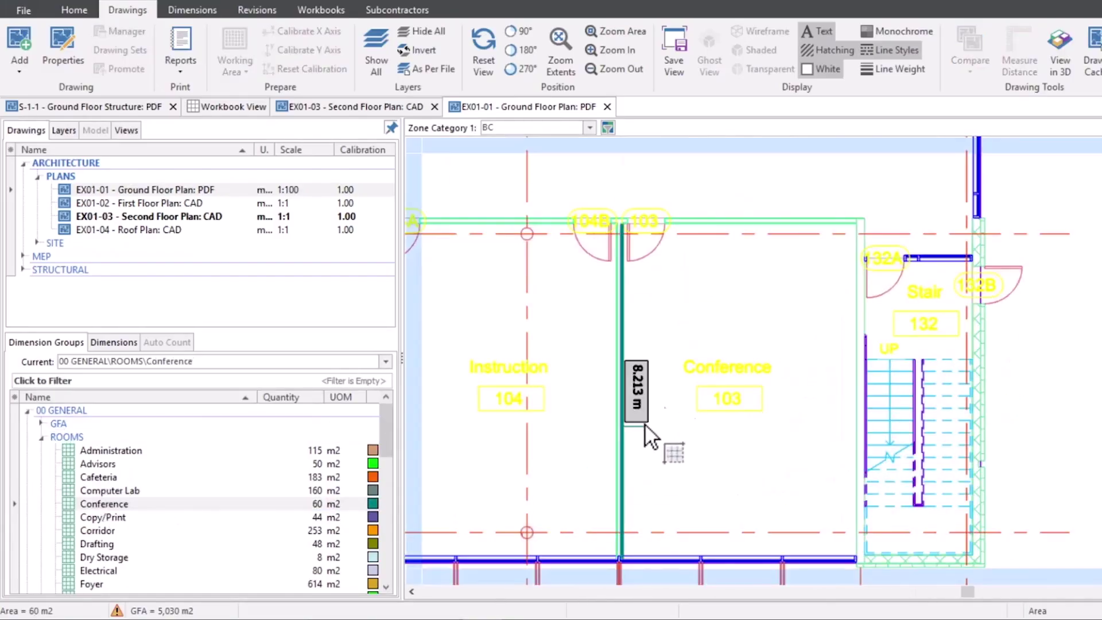
click(844, 282)
click(807, 549)
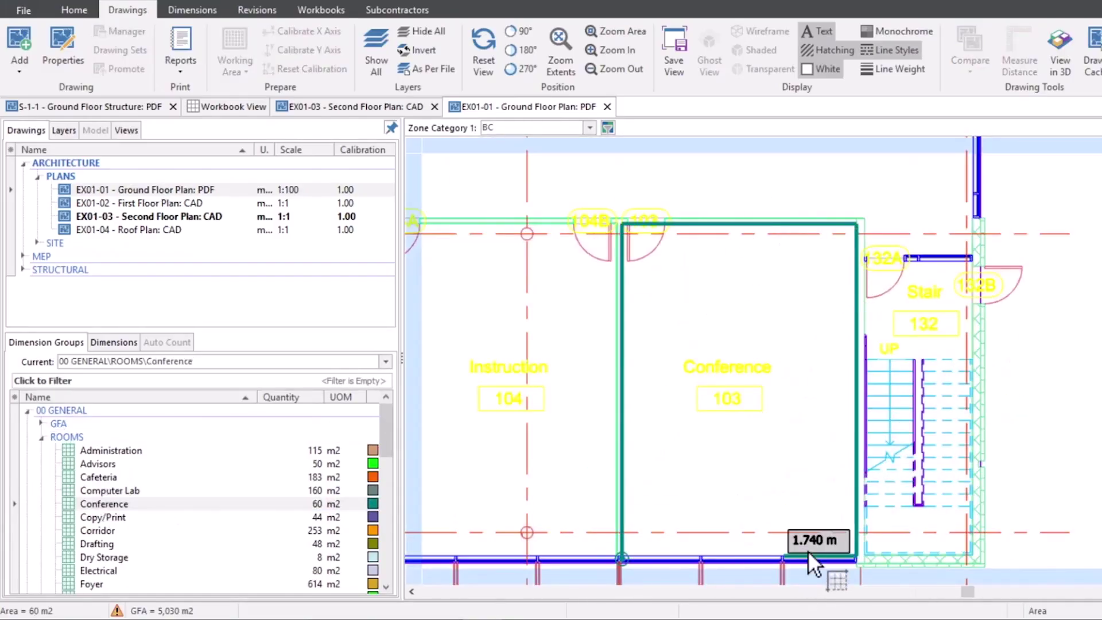
right_click(807, 549)
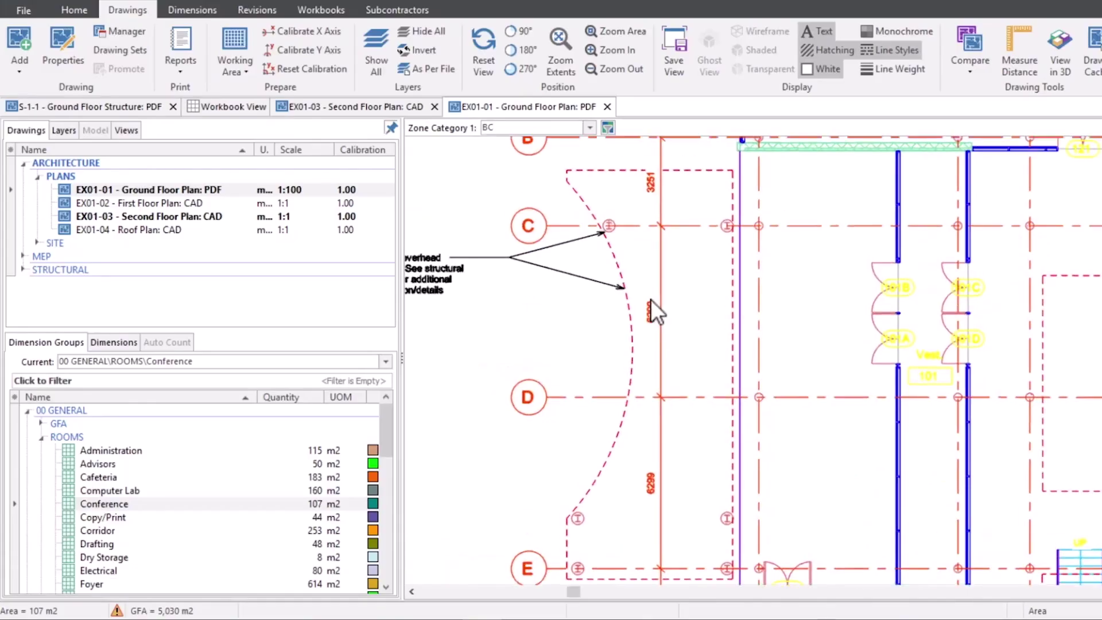
Step: Isolate the LINES: RED layer on the Ground Floor Plan by hiding it and inverting the layer visibility
click(63, 130)
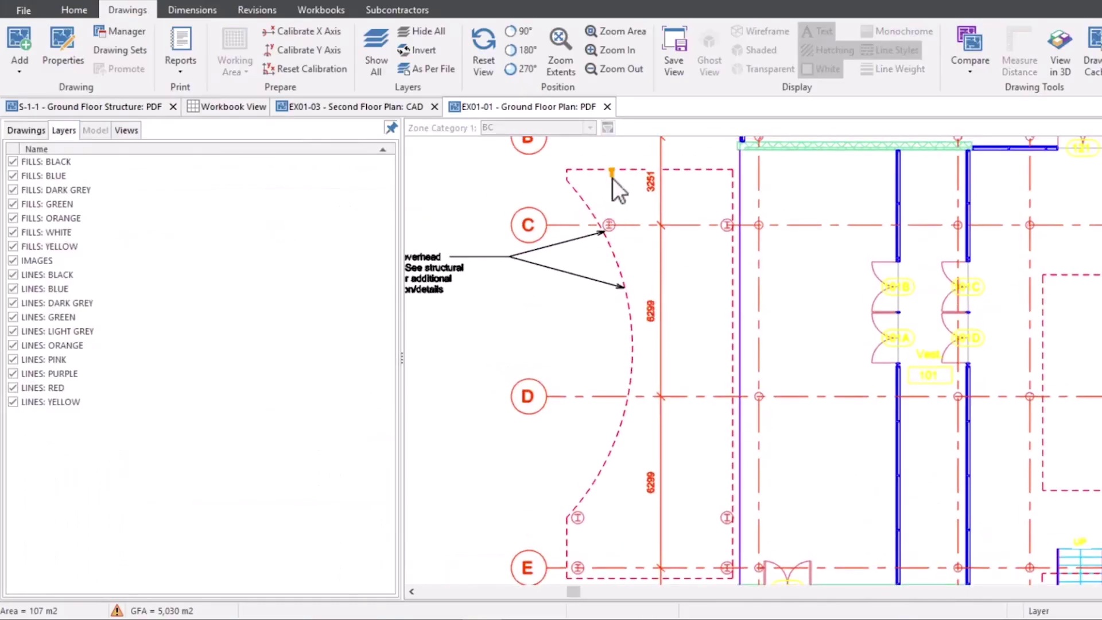
click(12, 387)
click(422, 50)
click(27, 131)
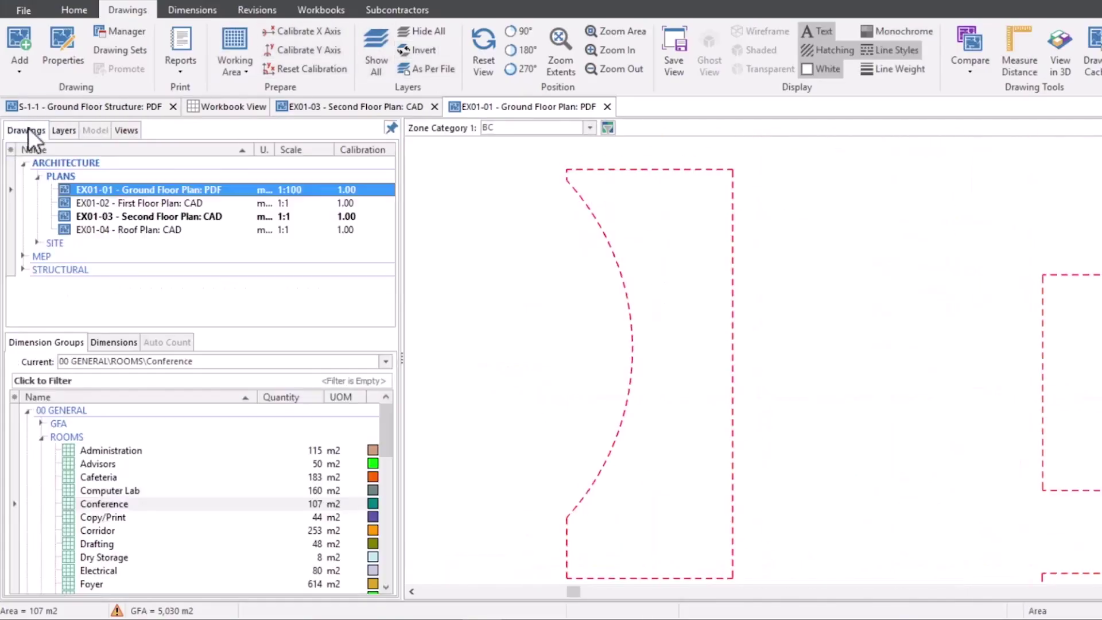
Step: Trace the dashed overhead outline with its curved edge as an area in the GFA dimension group
click(583, 559)
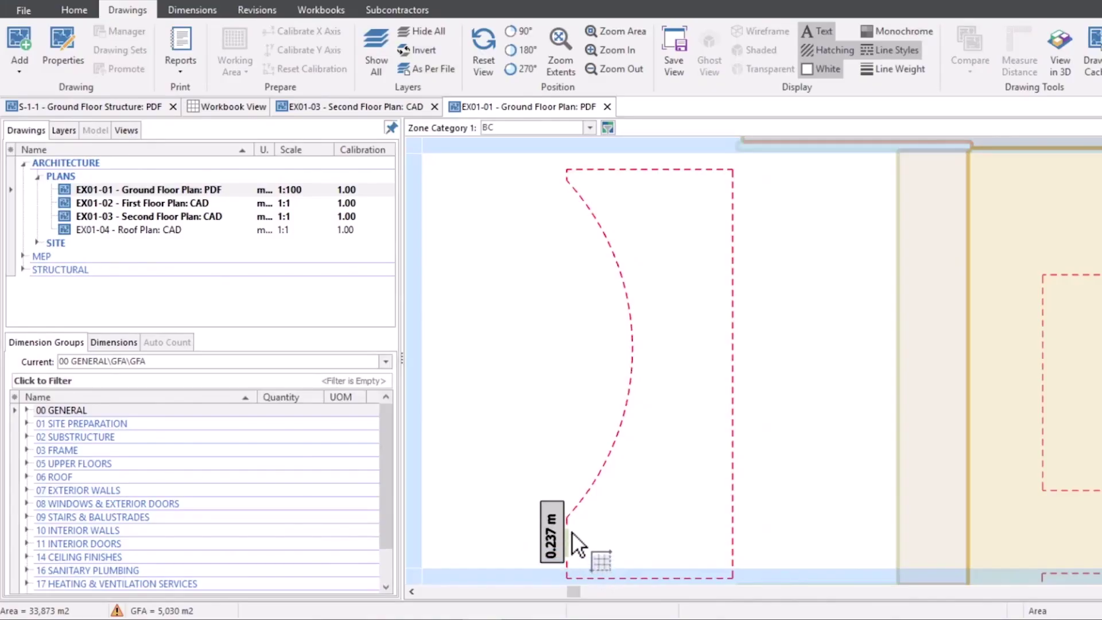
click(571, 518)
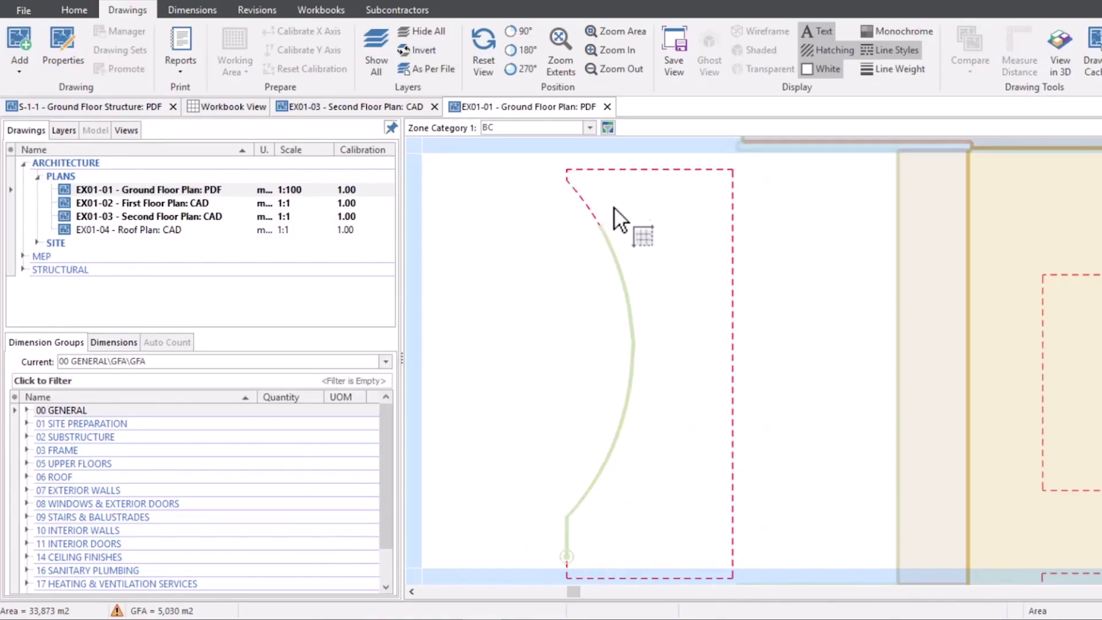
click(568, 172)
click(732, 170)
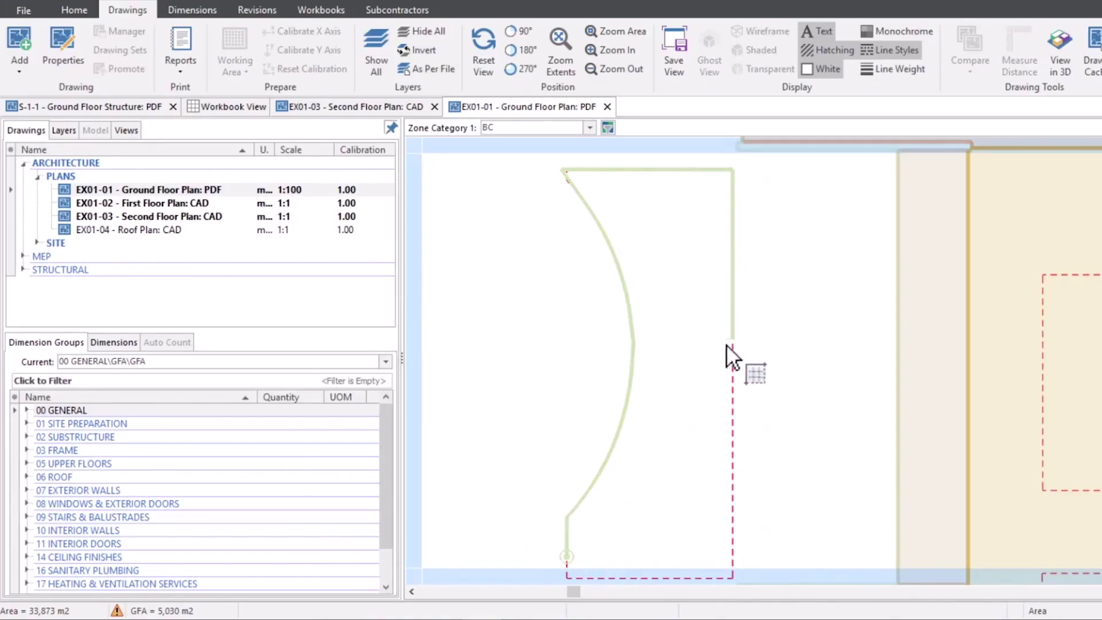
click(730, 575)
click(565, 536)
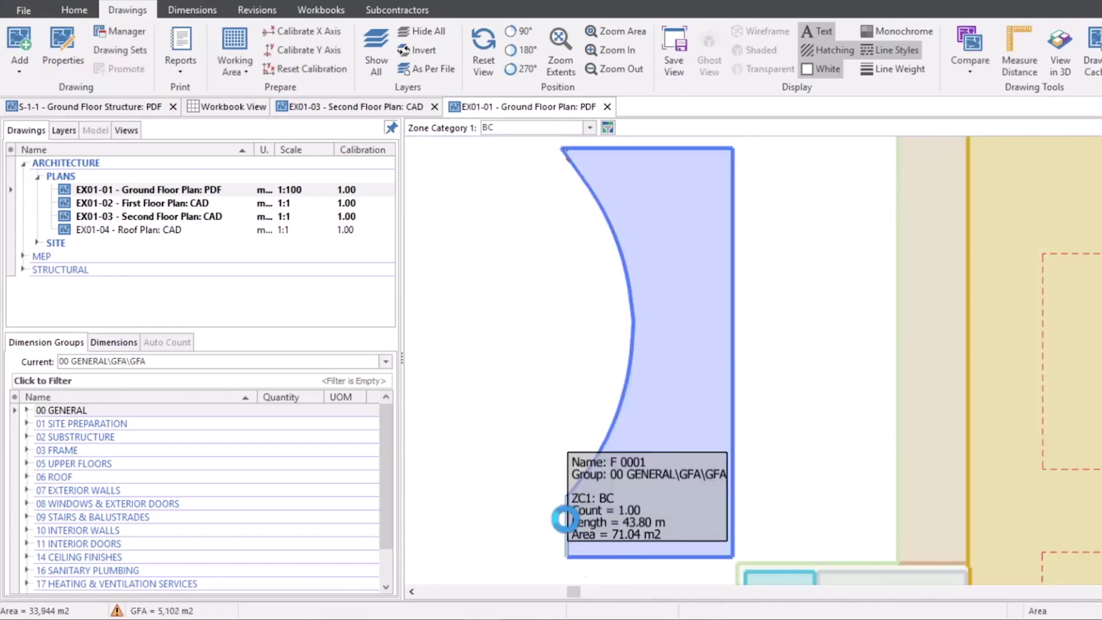
scroll(813, 289, down, 2)
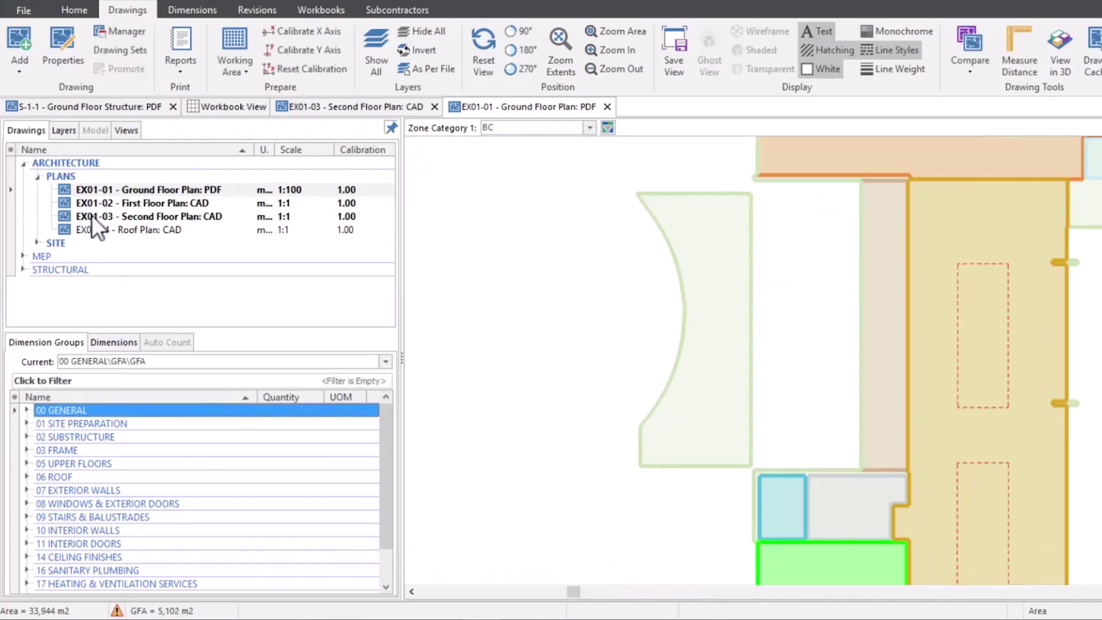
Step: Open the Current Site Condition: PNG drawing and make Existing Building under 01.01 DEMOLITION the current dimension group
click(36, 242)
double_click(124, 258)
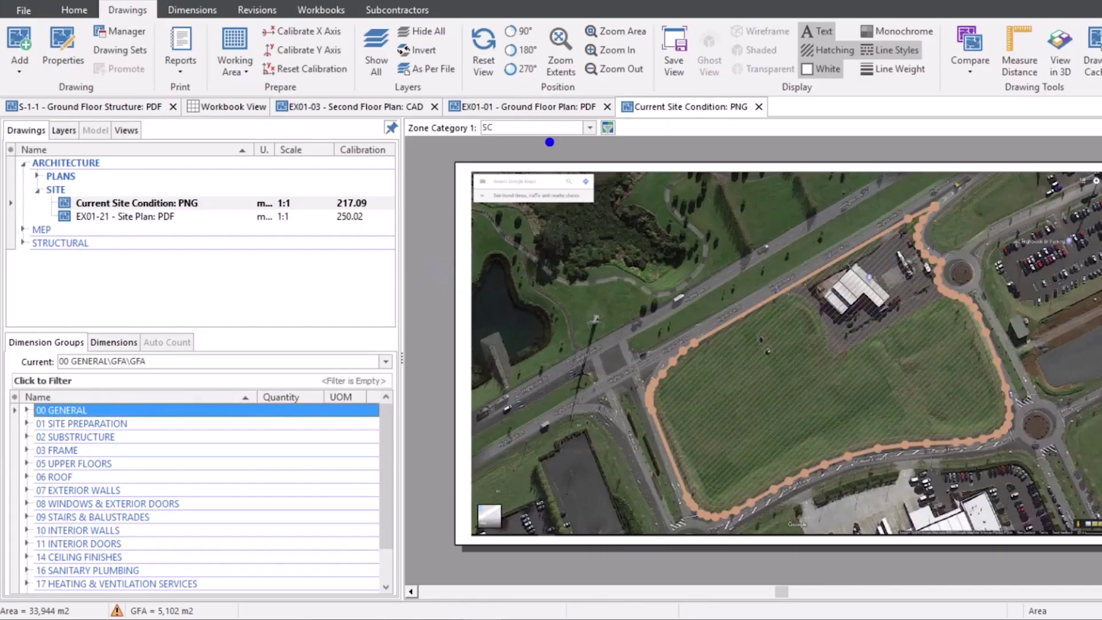
click(200, 13)
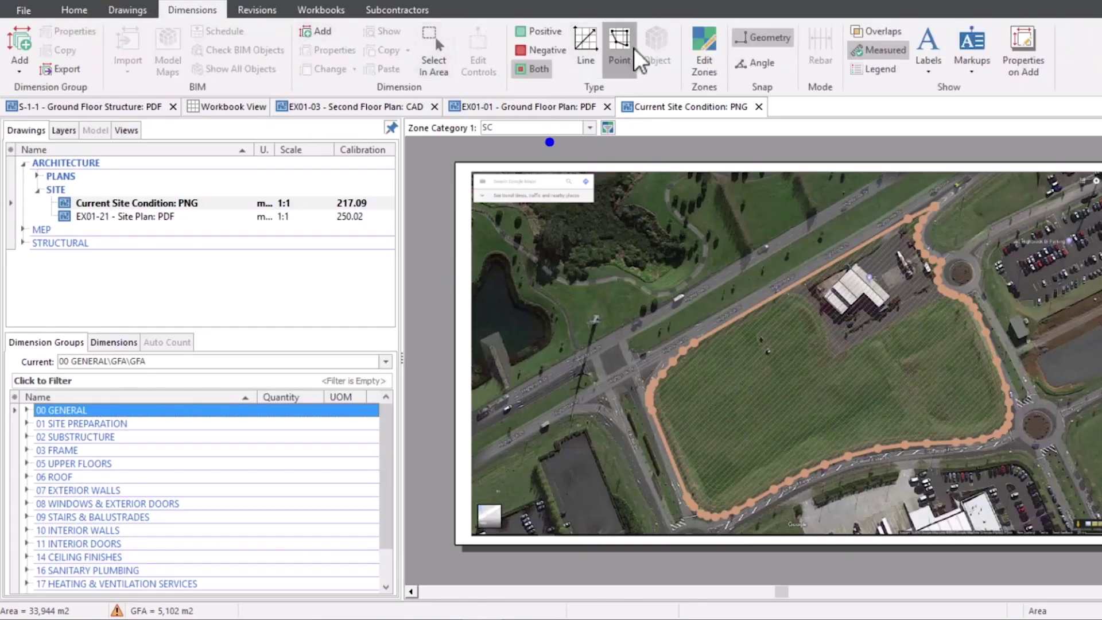
click(27, 424)
click(41, 437)
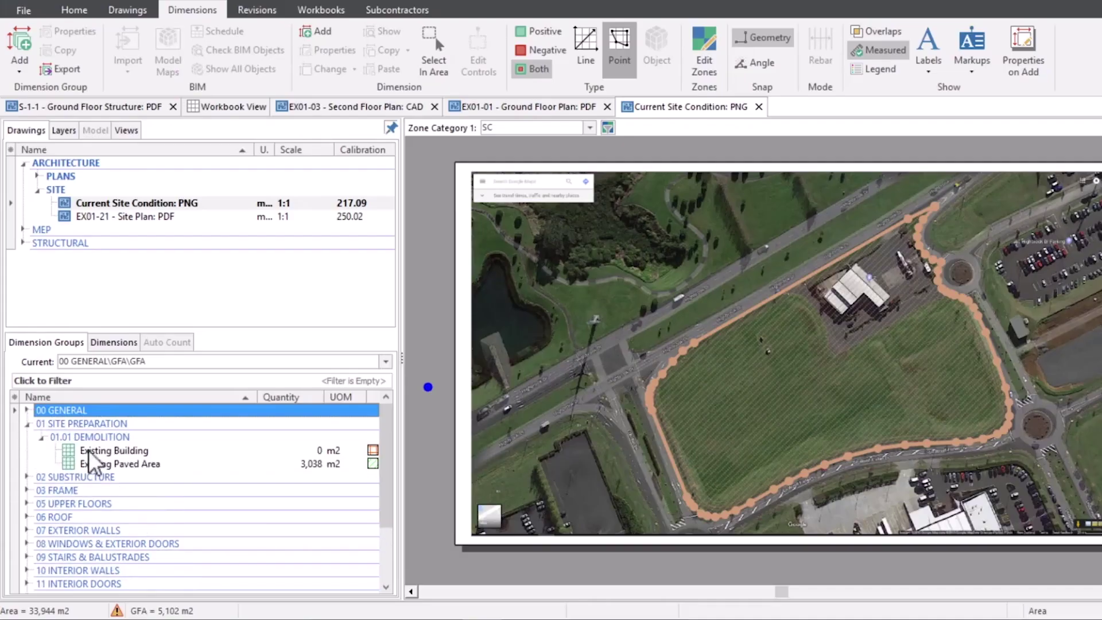
click(89, 450)
Step: Trace the L-shaped roof of the existing building point by point as an area in the Existing Building group
scroll(774, 322, up, 6)
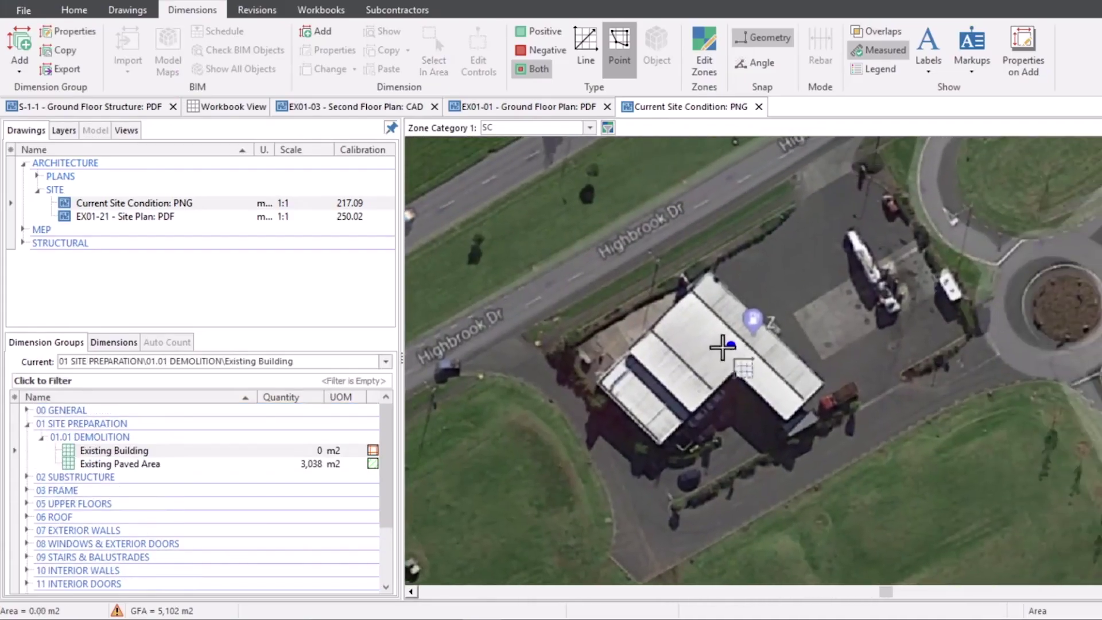
click(597, 382)
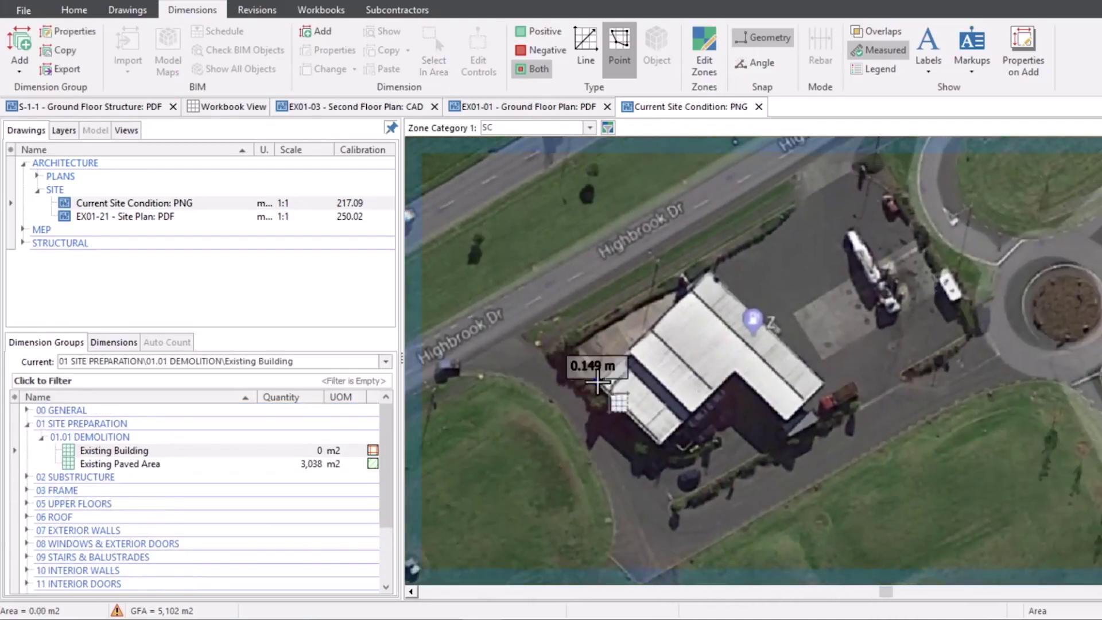
click(707, 272)
click(824, 382)
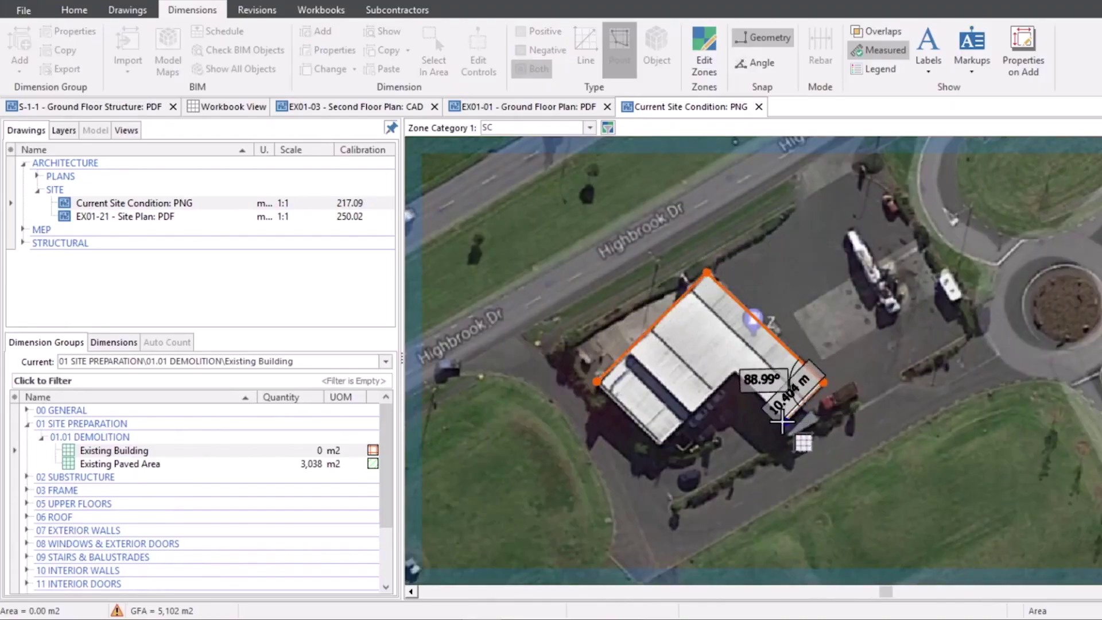
click(788, 419)
click(734, 370)
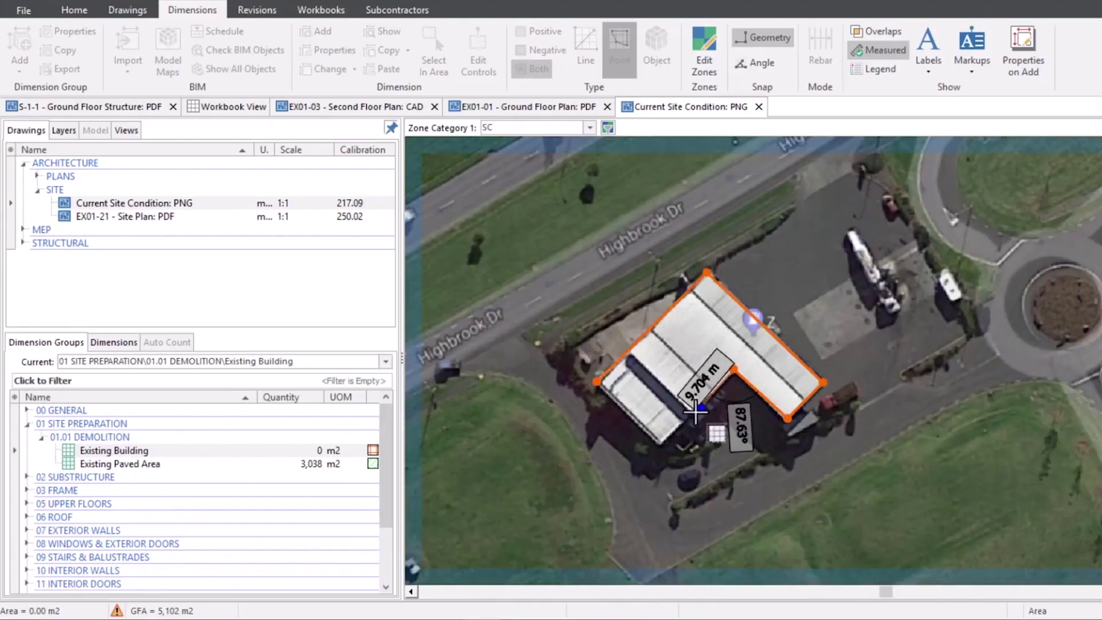
double_click(663, 443)
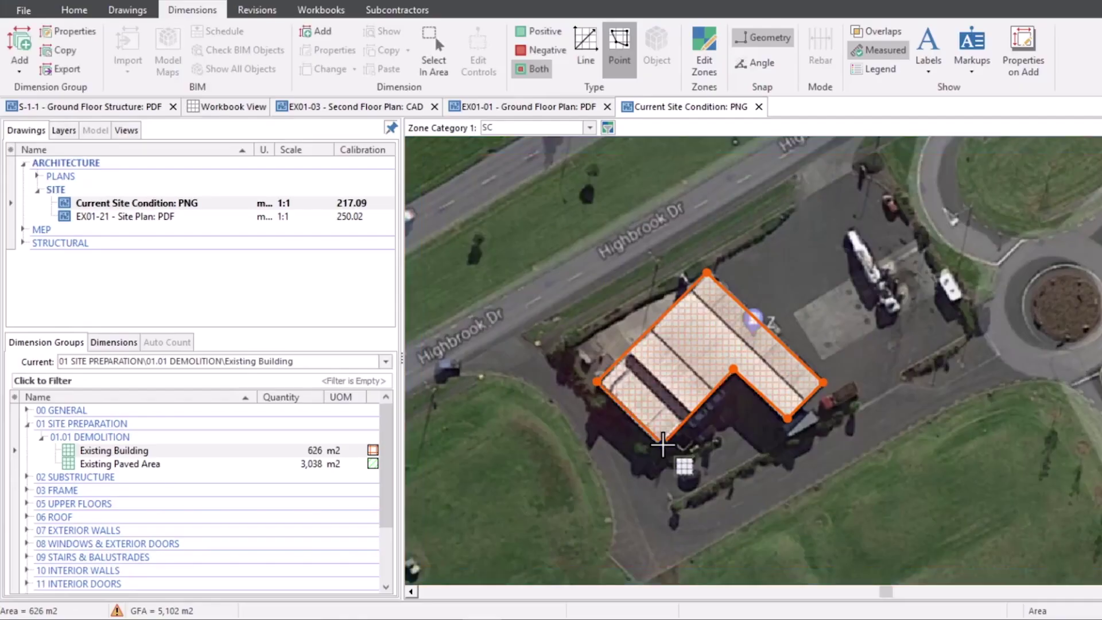
Step: Delete the area dimension drawn over the existing building's roof
click(757, 335)
right_click(694, 343)
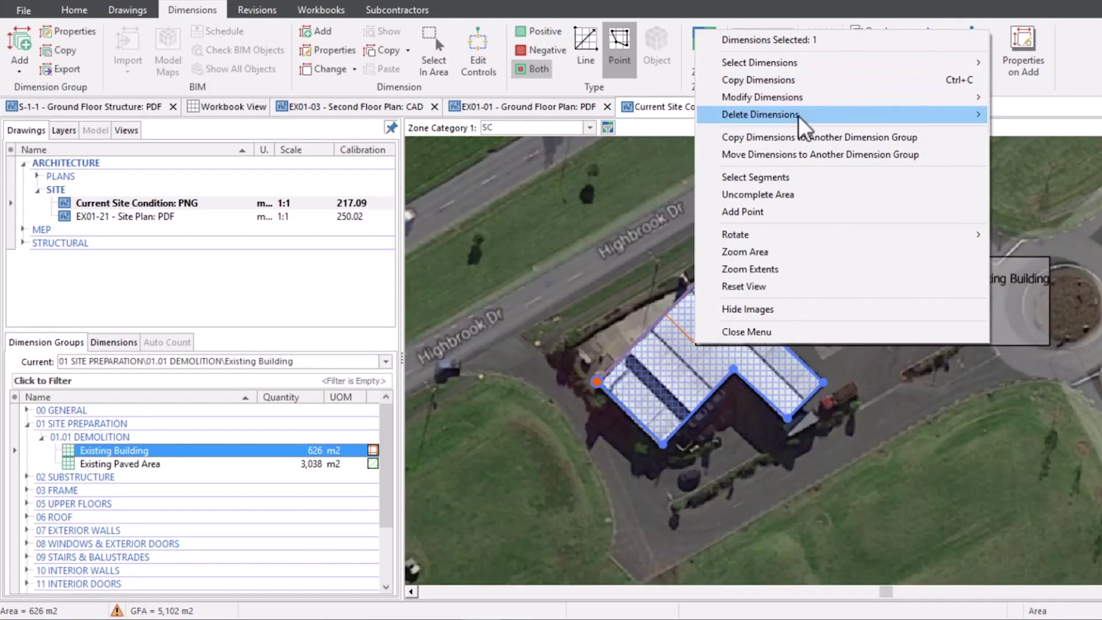
mouse_move(797, 116)
click(1023, 118)
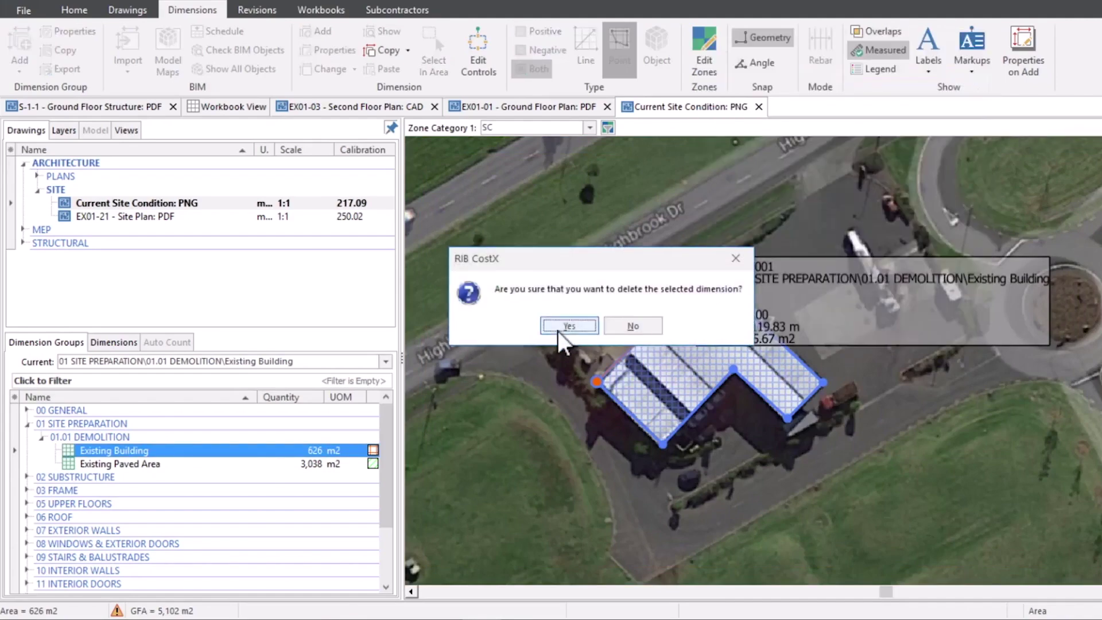
click(558, 331)
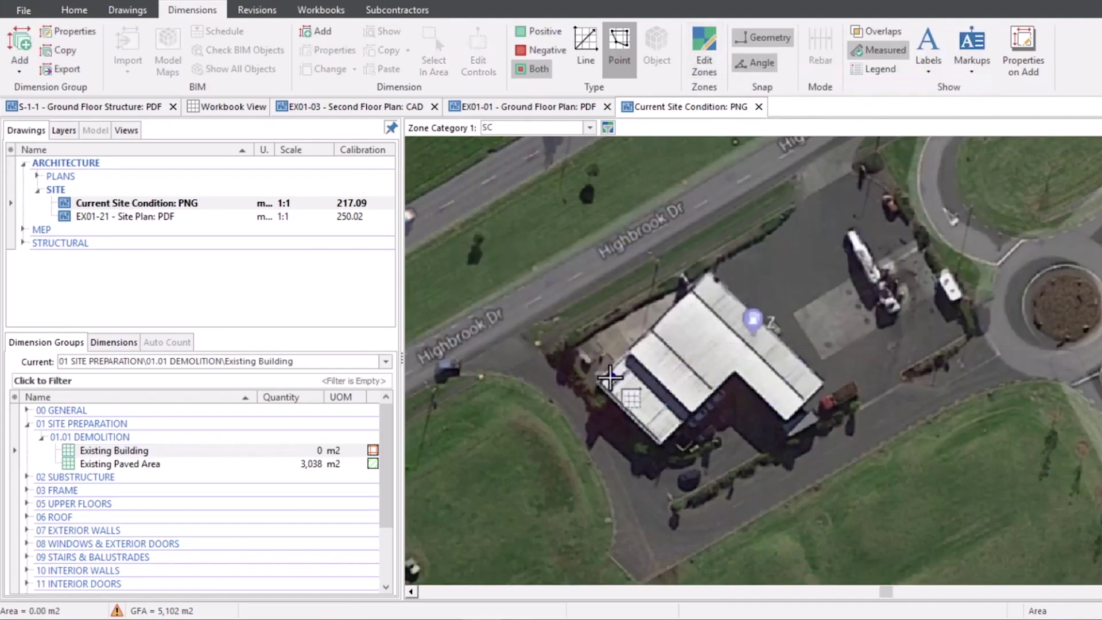
Step: Retrace the existing building's L-shaped roof corner by corner with angle snap on, as a new area in the Existing Building group
scroll(602, 378, up, 2)
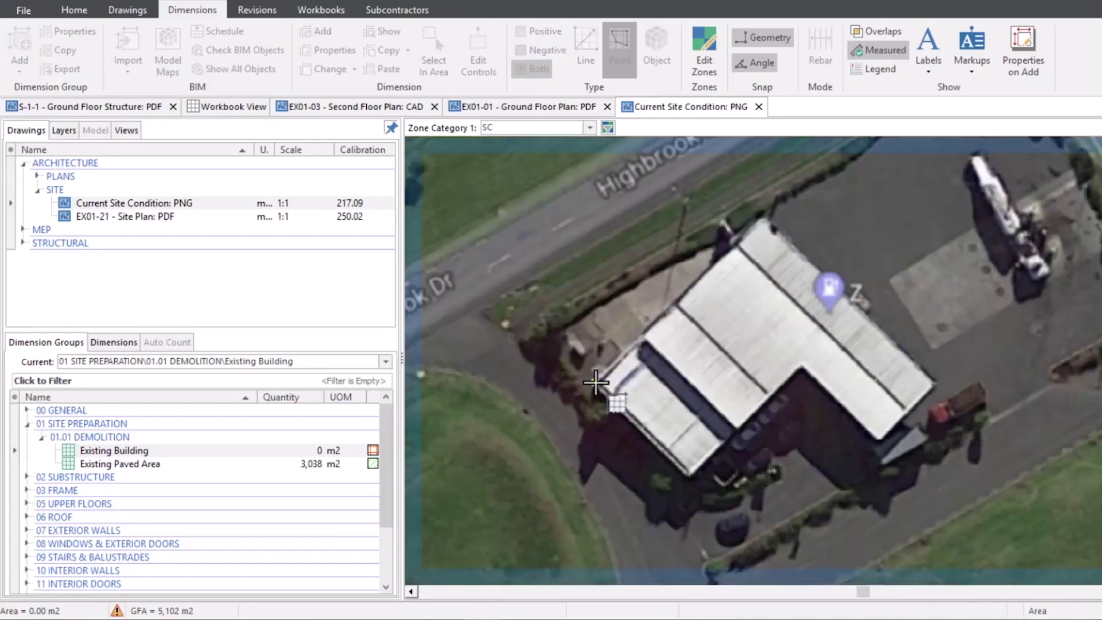
click(595, 382)
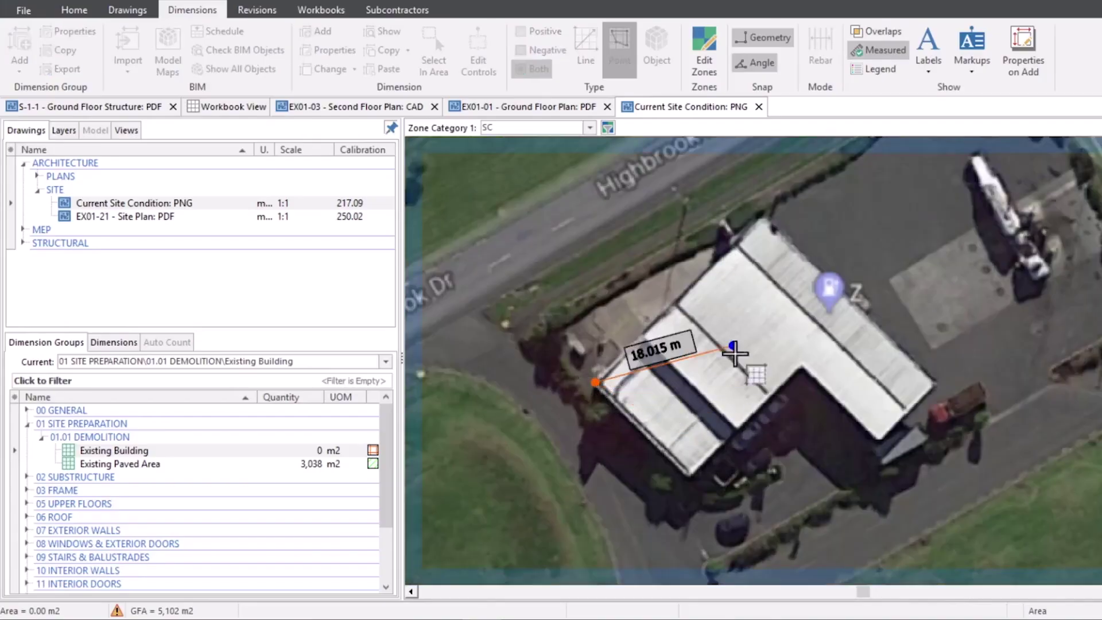
click(763, 216)
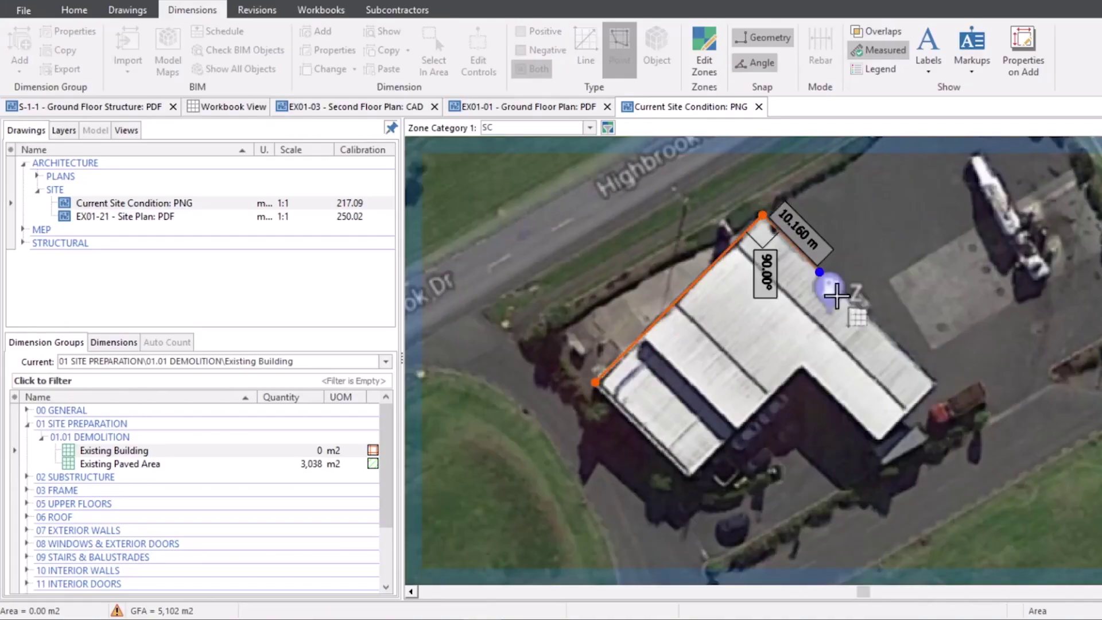
click(933, 385)
click(877, 440)
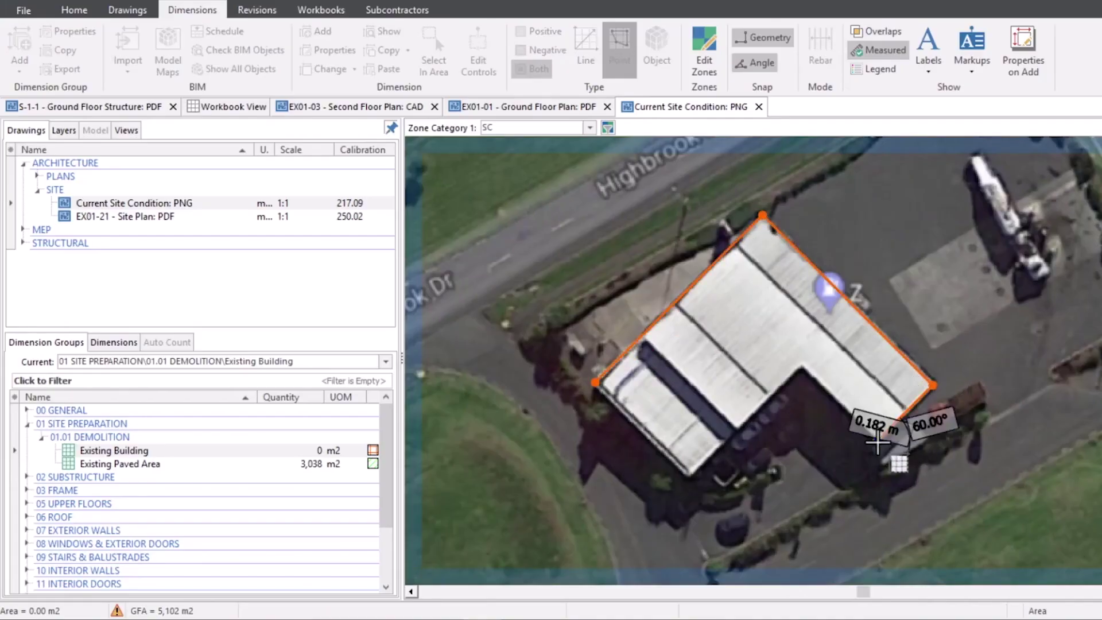
click(800, 364)
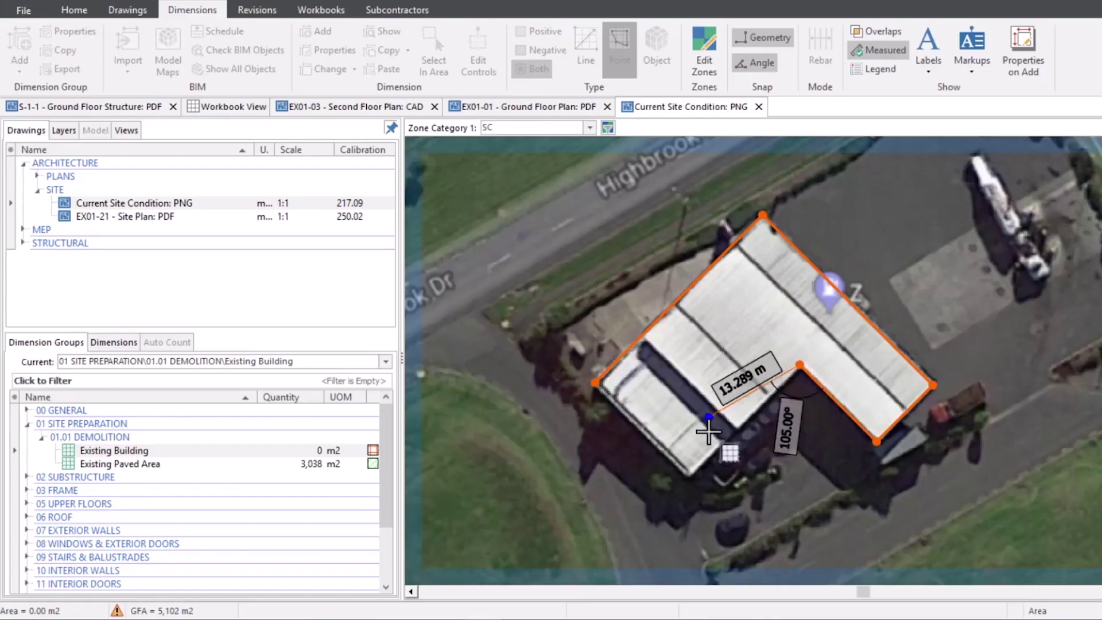
click(685, 475)
right_click(685, 476)
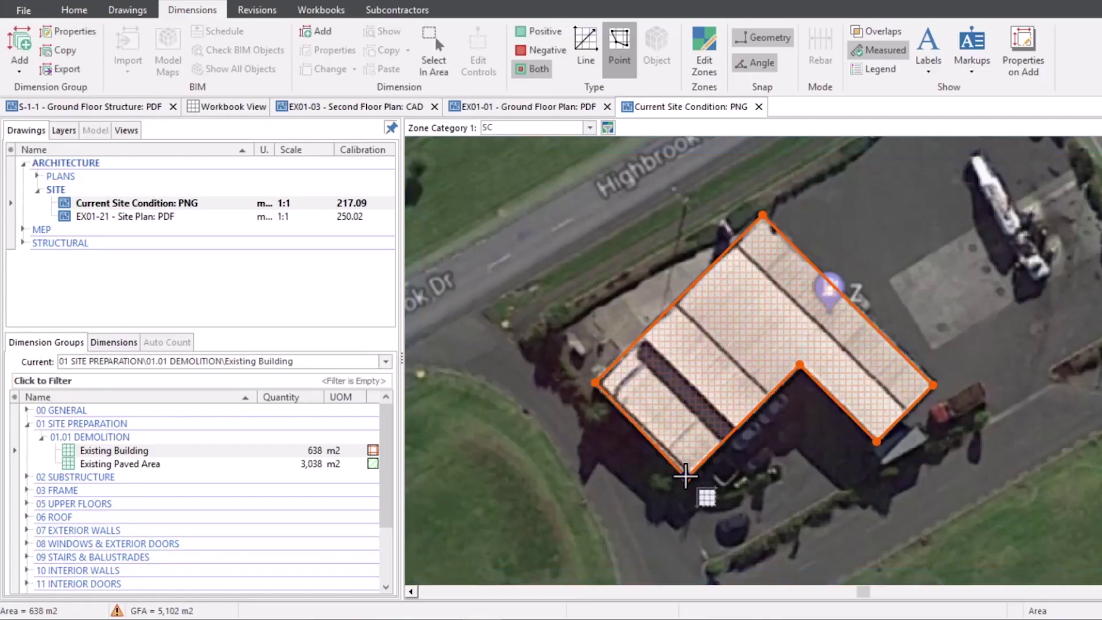
click(685, 476)
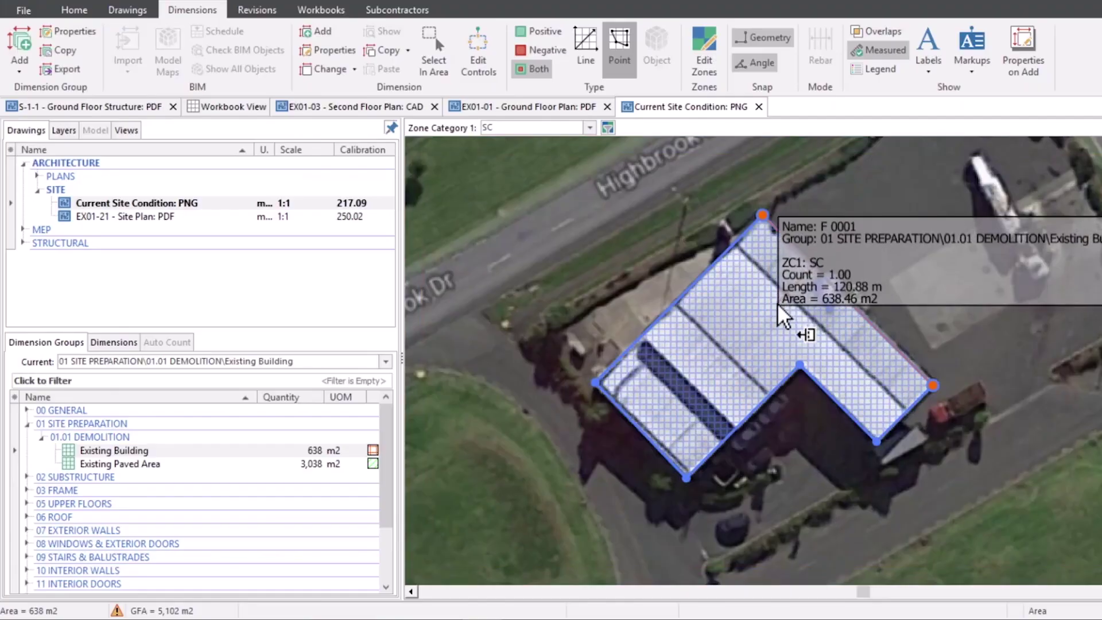
key(Escape)
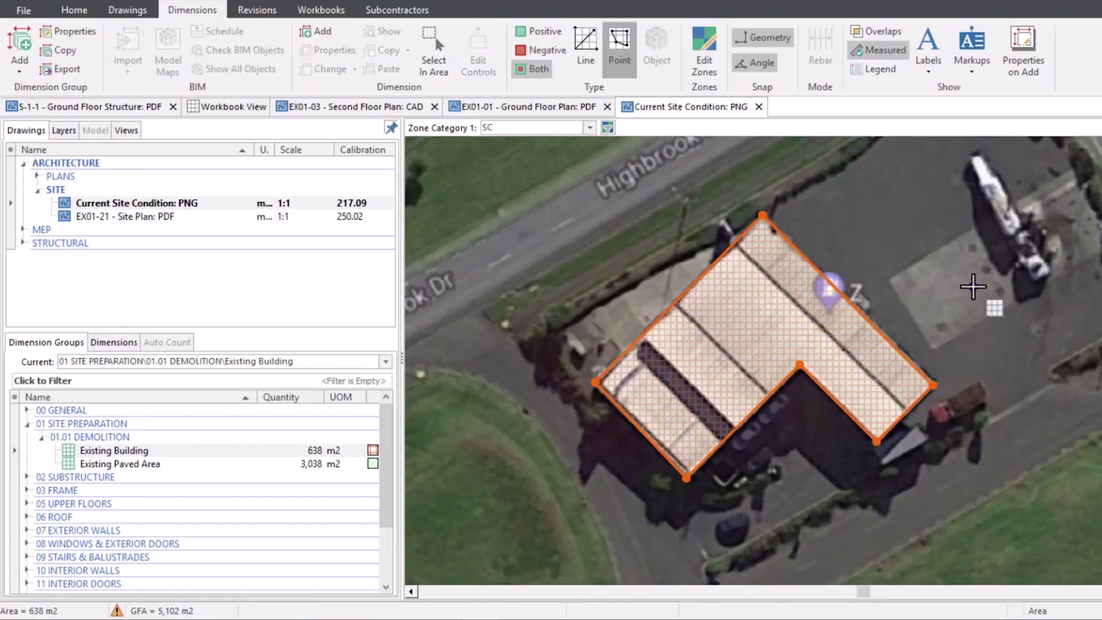
click(620, 57)
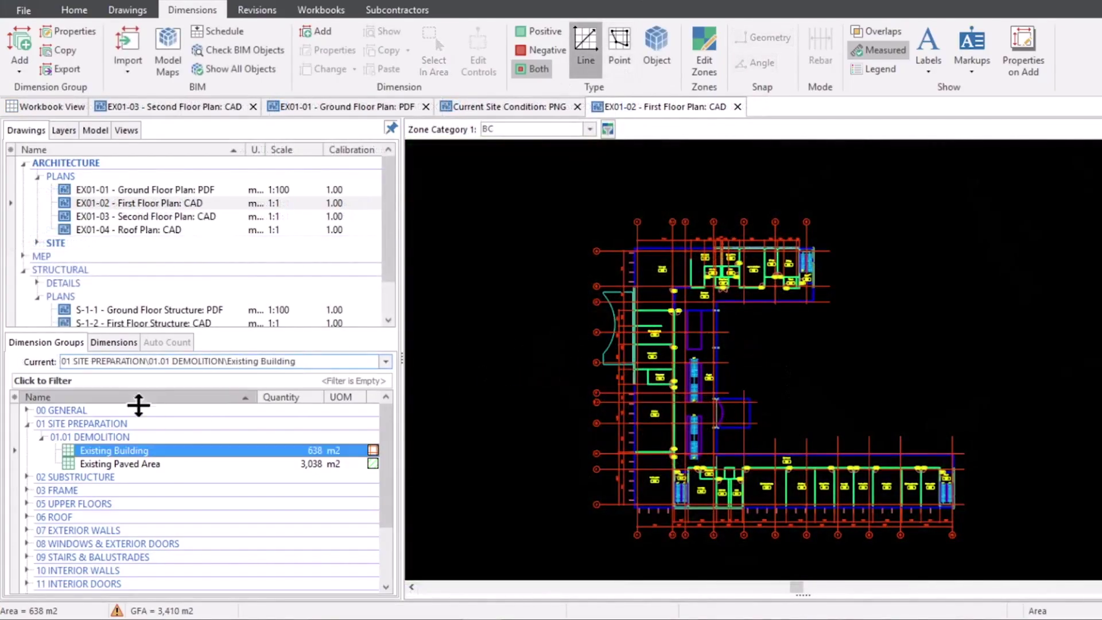
Step: Make GFA under 00 GENERAL the current dimension group
click(27, 424)
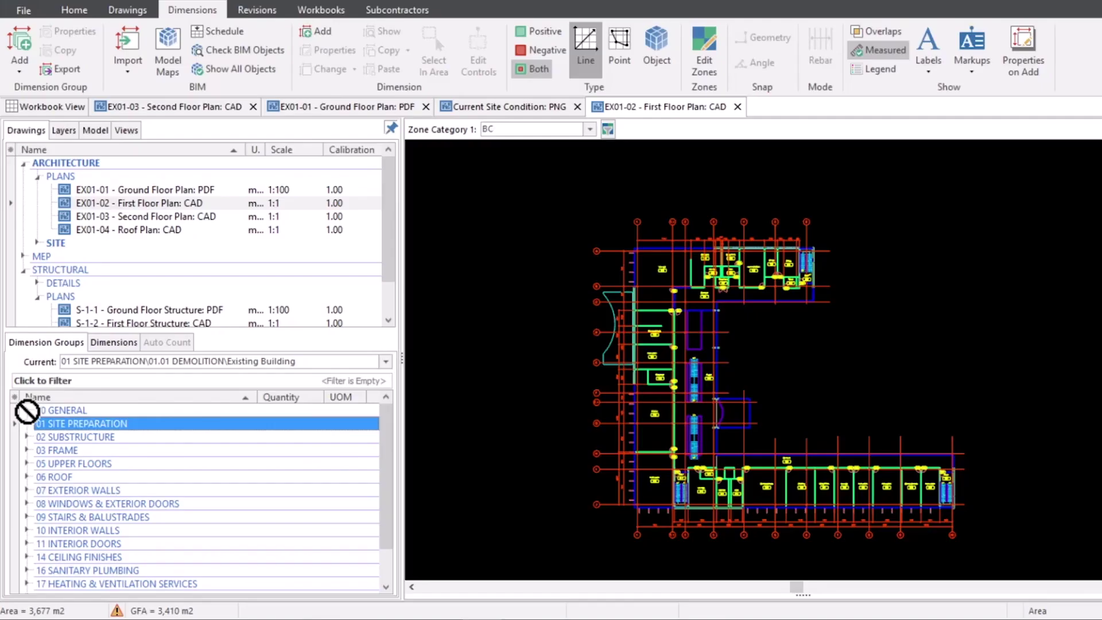
click(26, 410)
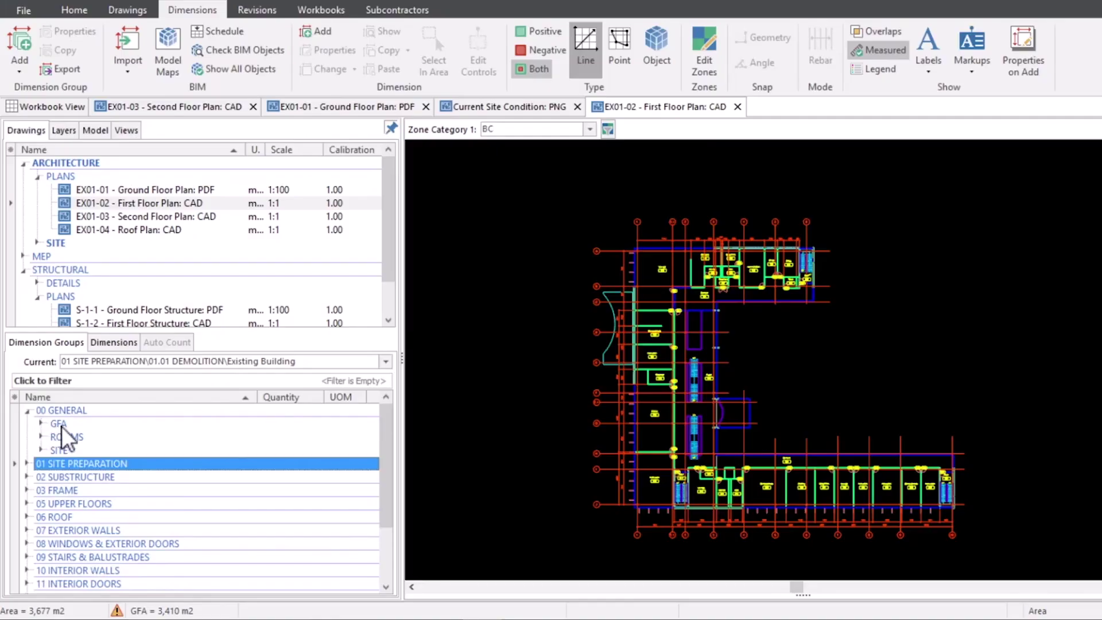
drag(62, 426, 62, 426)
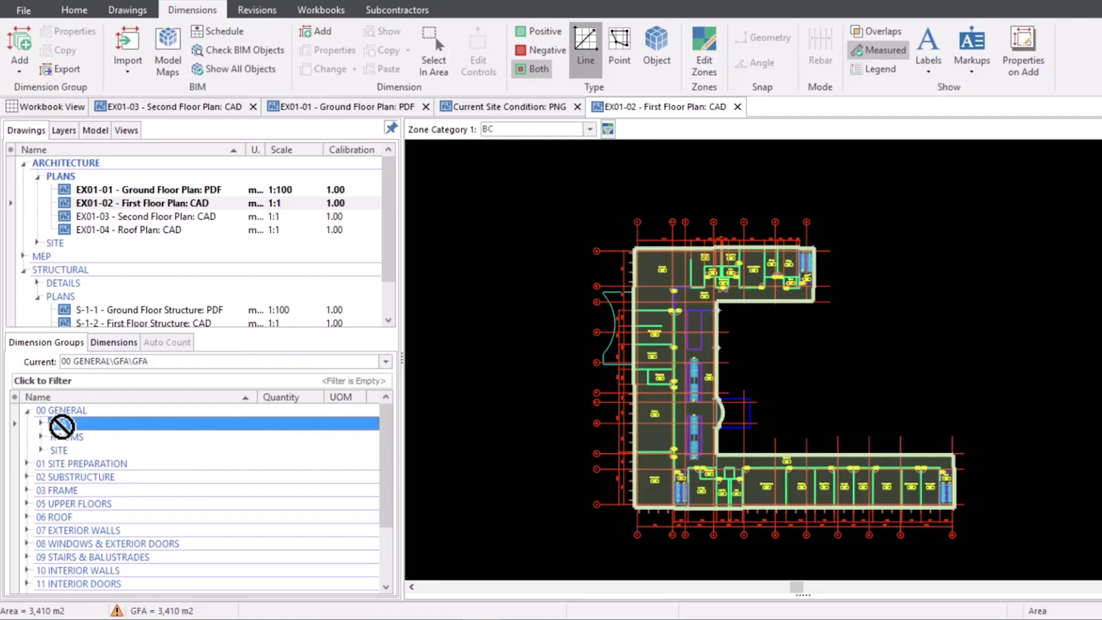
Step: Copy the GFA area dimension outlining the whole floor on the EX01-02 First Floor Plan drawing
drag(62, 425, 660, 281)
right_click(660, 281)
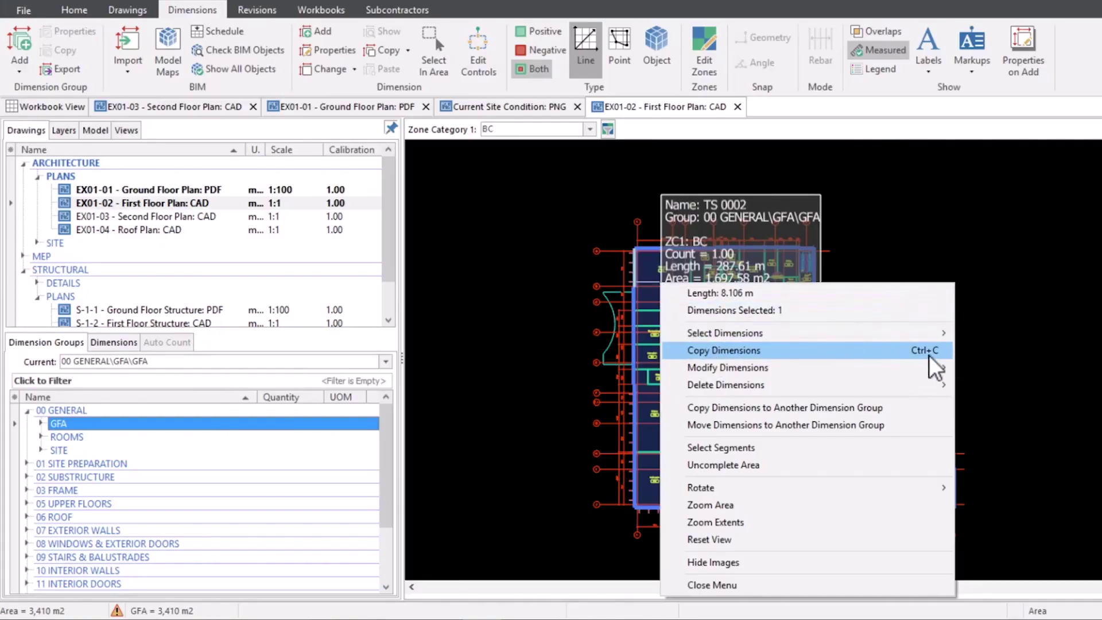
click(817, 355)
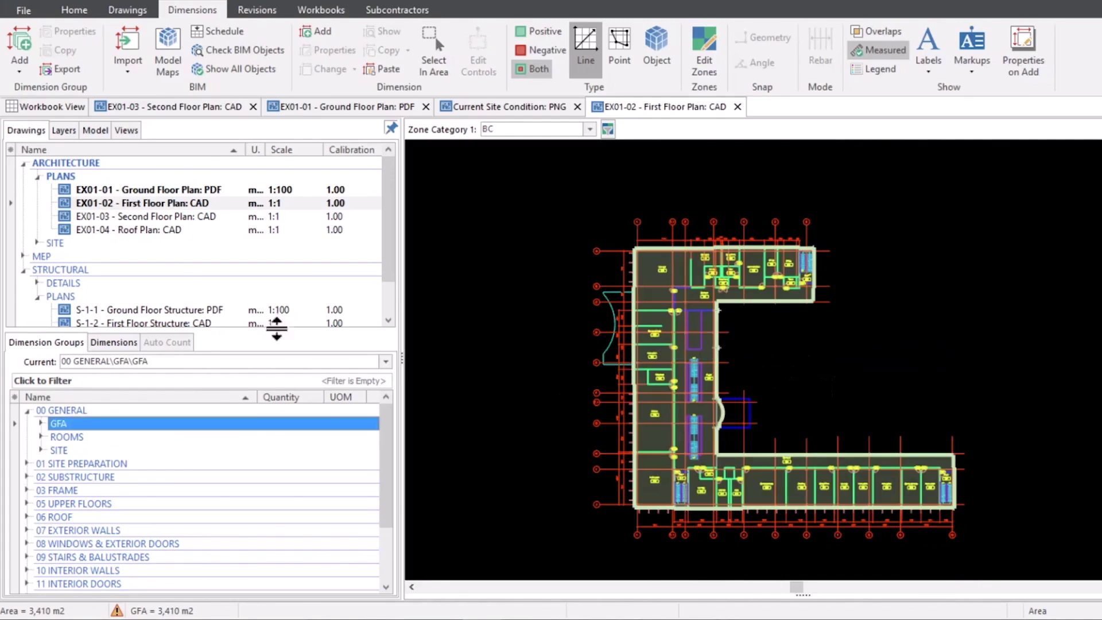
Step: Open EX01-03 - Second Floor Plan: CAD and paste the copied GFA area at the outer corner beside Open Office 321
double_click(133, 218)
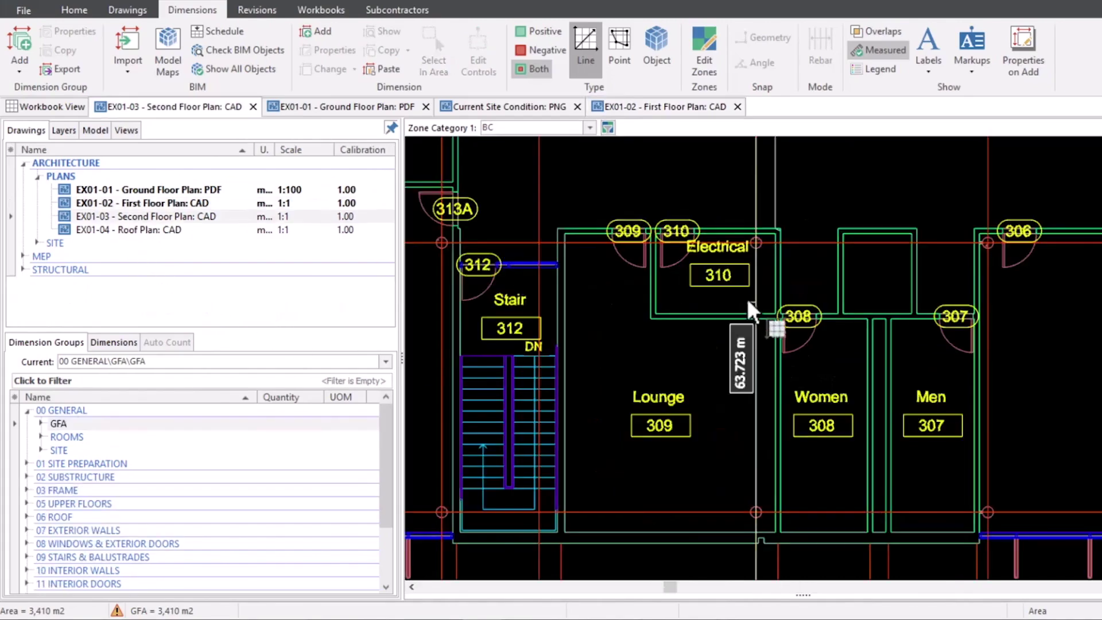
scroll(745, 297, down, 5)
drag(746, 296, 734, 367)
scroll(734, 367, up, 3)
scroll(749, 338, down, 4)
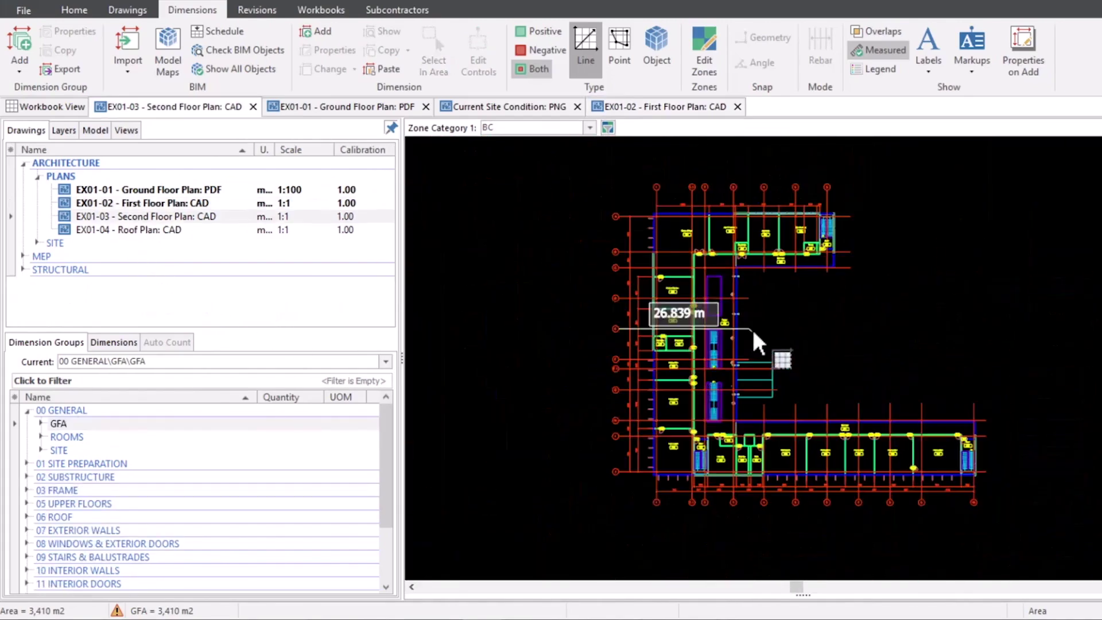
scroll(656, 209, up, 4)
scroll(656, 209, up, 5)
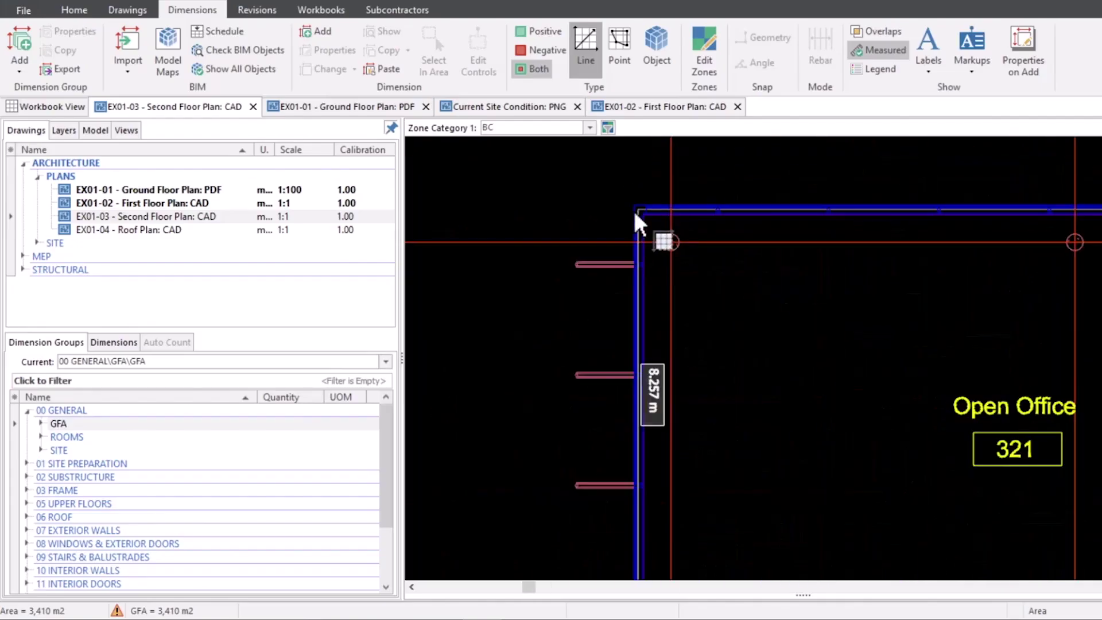
right_click(638, 207)
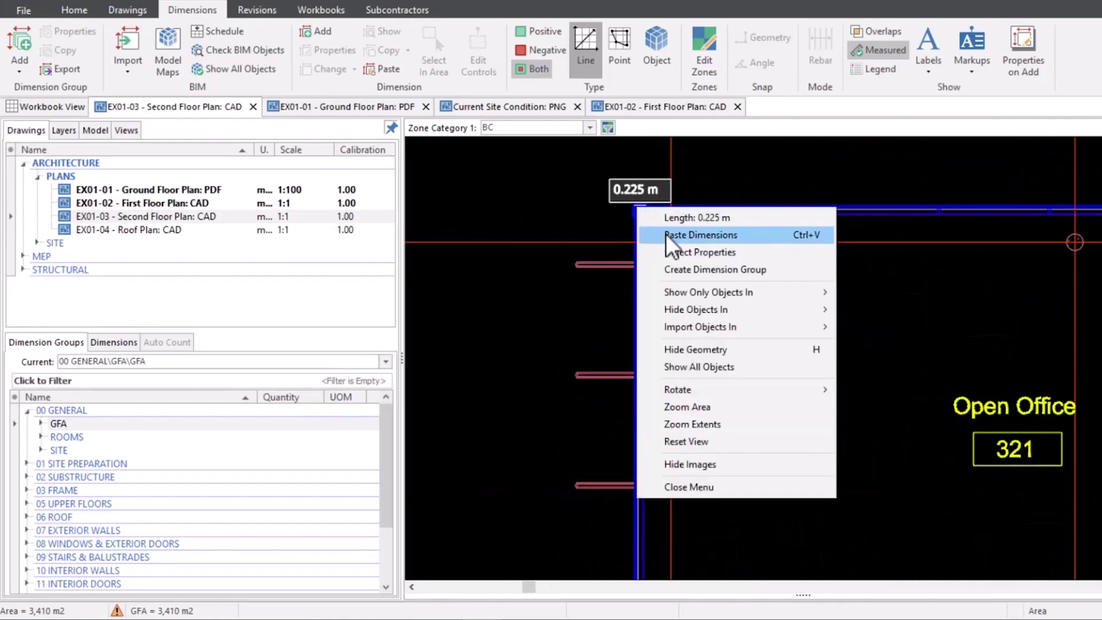
click(703, 235)
Step: Examine how the pasted GFA area lines up with the second floor's outer walls, from the starting corner across the whole building
scroll(768, 316, down, 5)
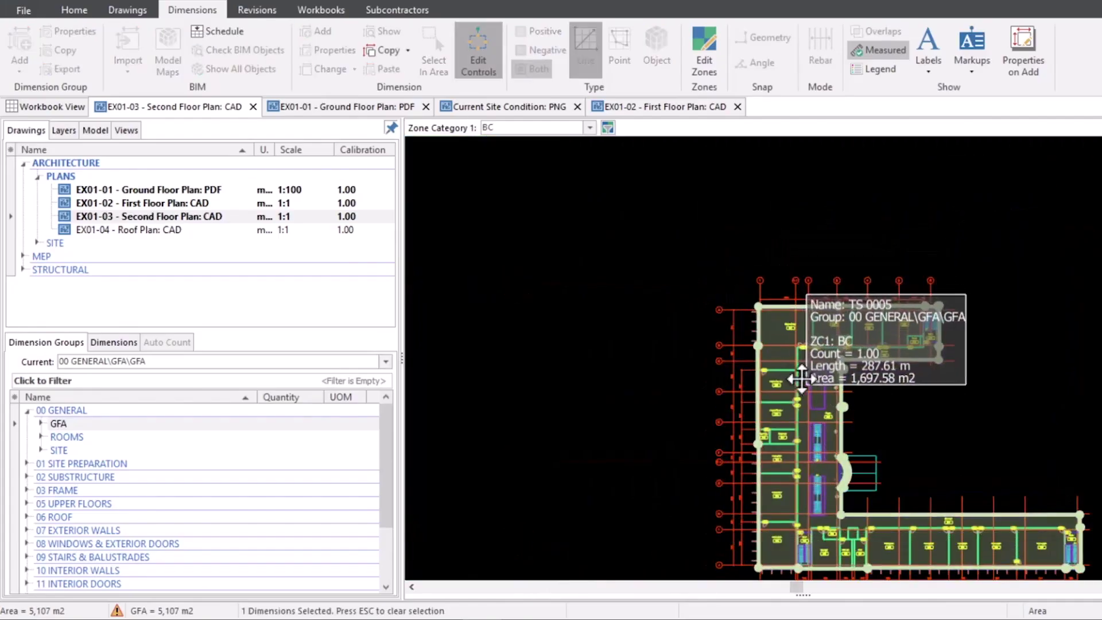
scroll(789, 363, up, 5)
scroll(833, 276, up, 3)
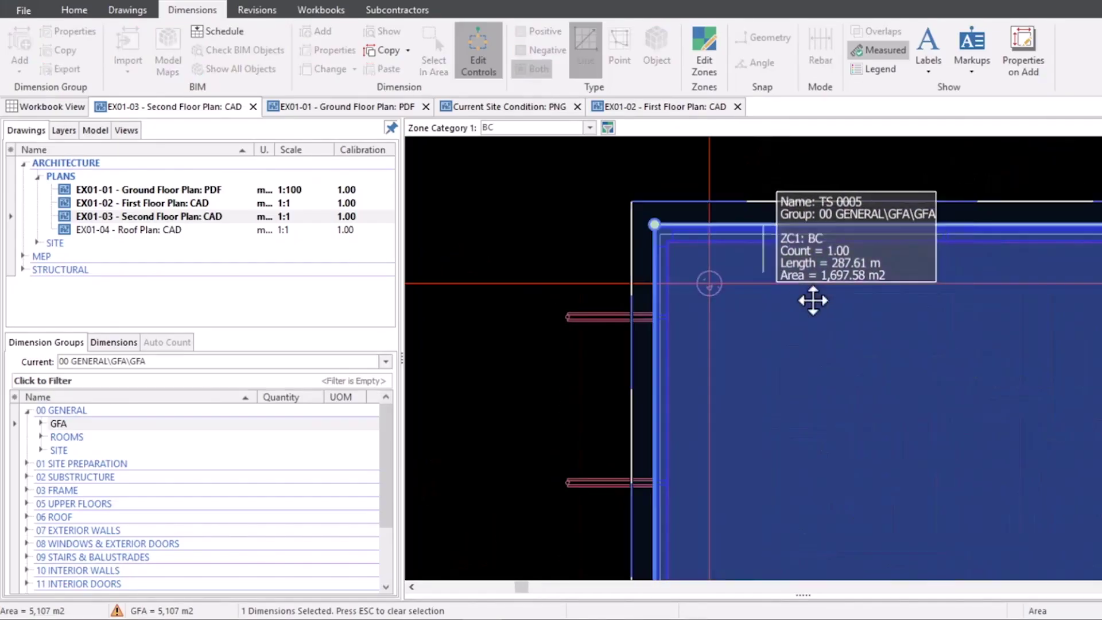
scroll(813, 300, down, 5)
drag(951, 393, 863, 317)
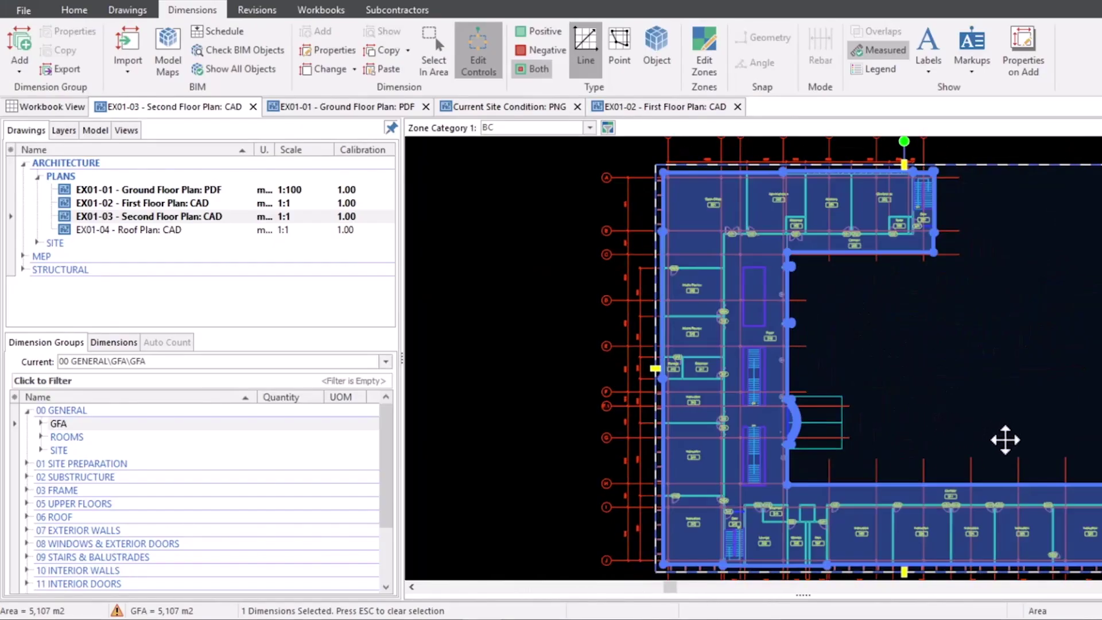
scroll(1005, 440, down, 2)
drag(1003, 440, 907, 406)
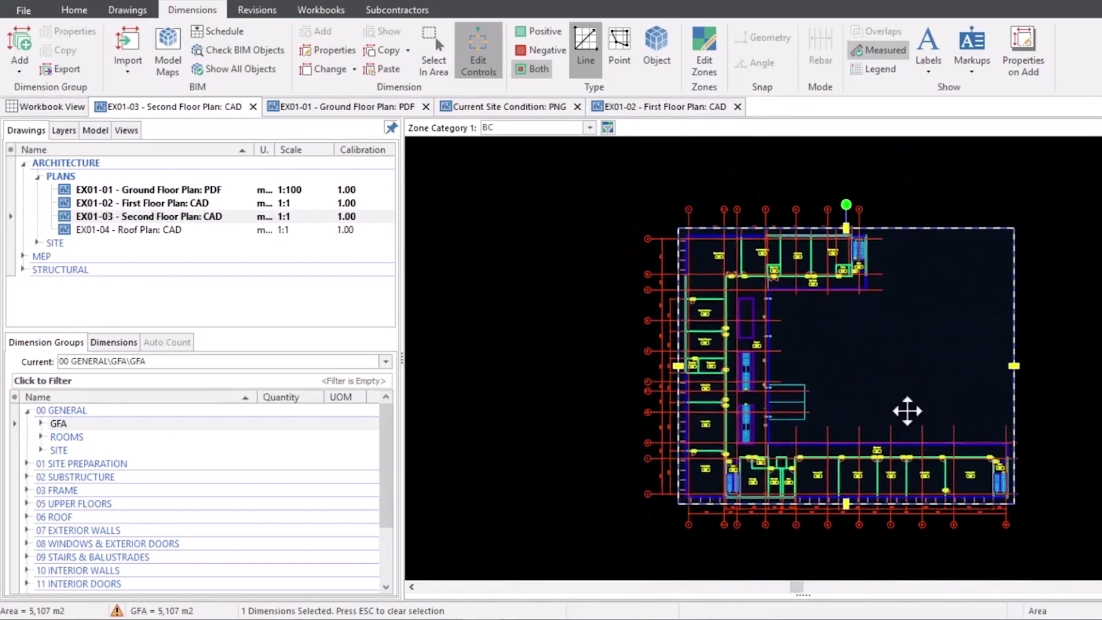
Step: Flip the pasted GFA area vertically and back, flip it horizontally and back, and turn off its edit controls
scroll(844, 394, up, 3)
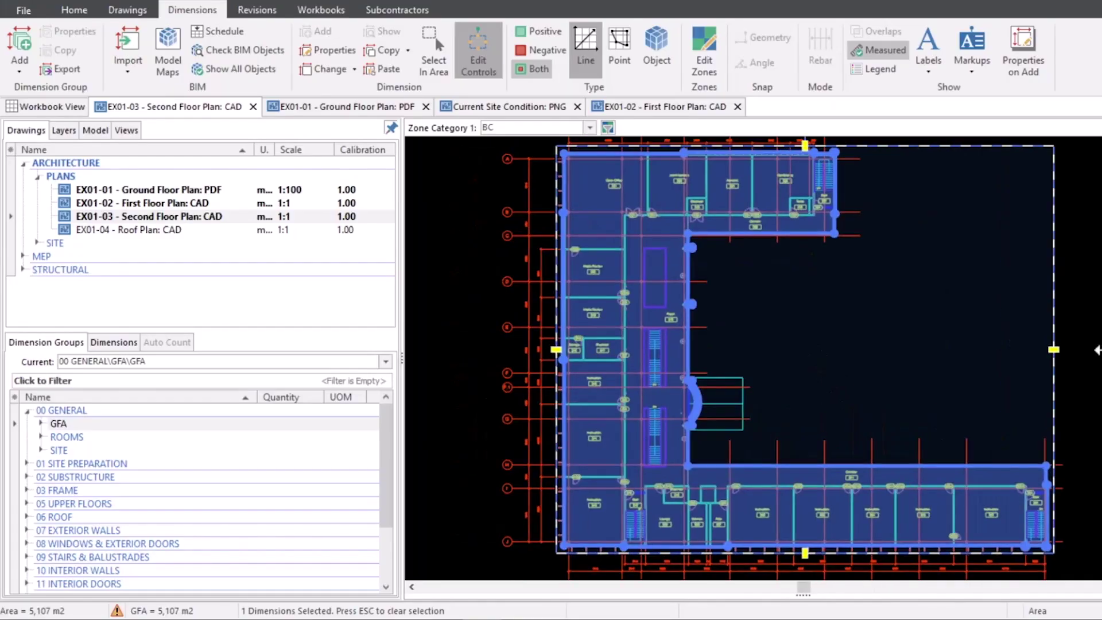
click(1054, 350)
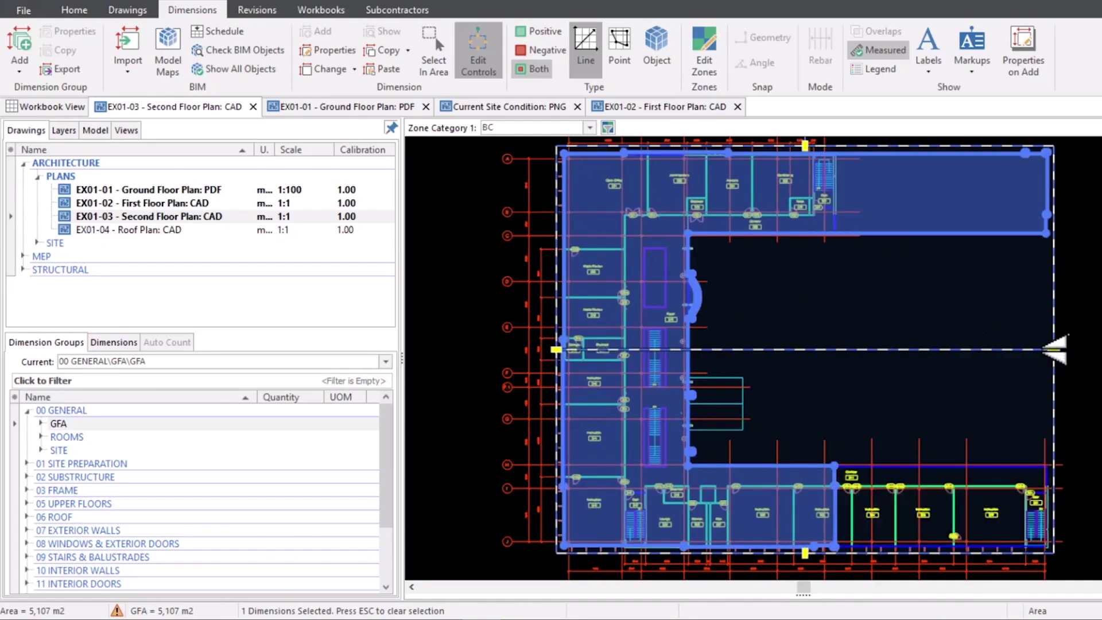
click(805, 146)
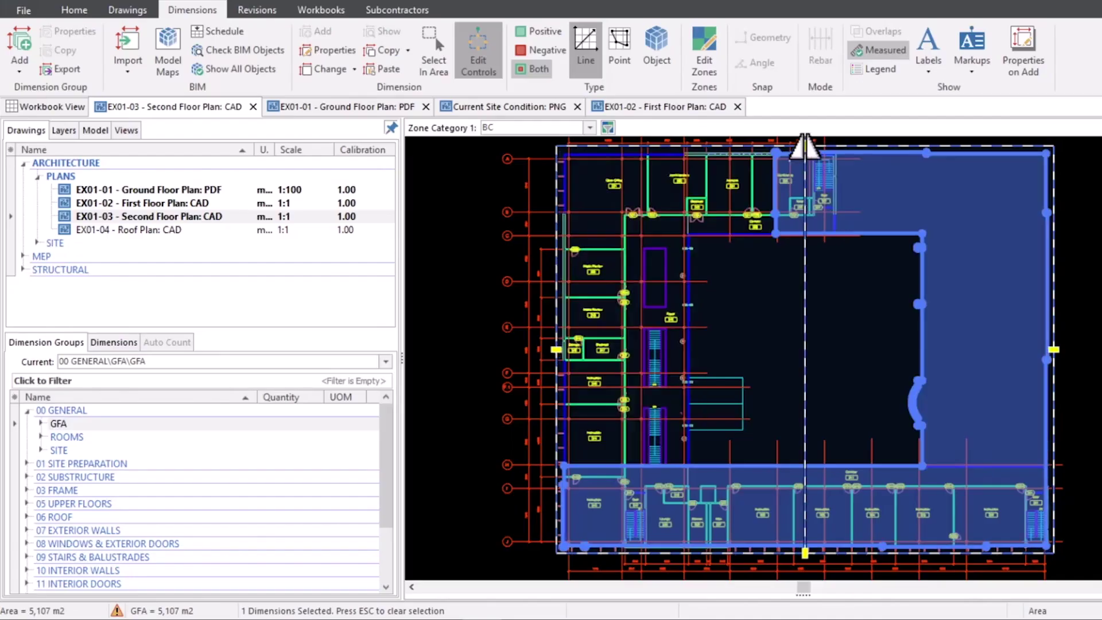
click(805, 146)
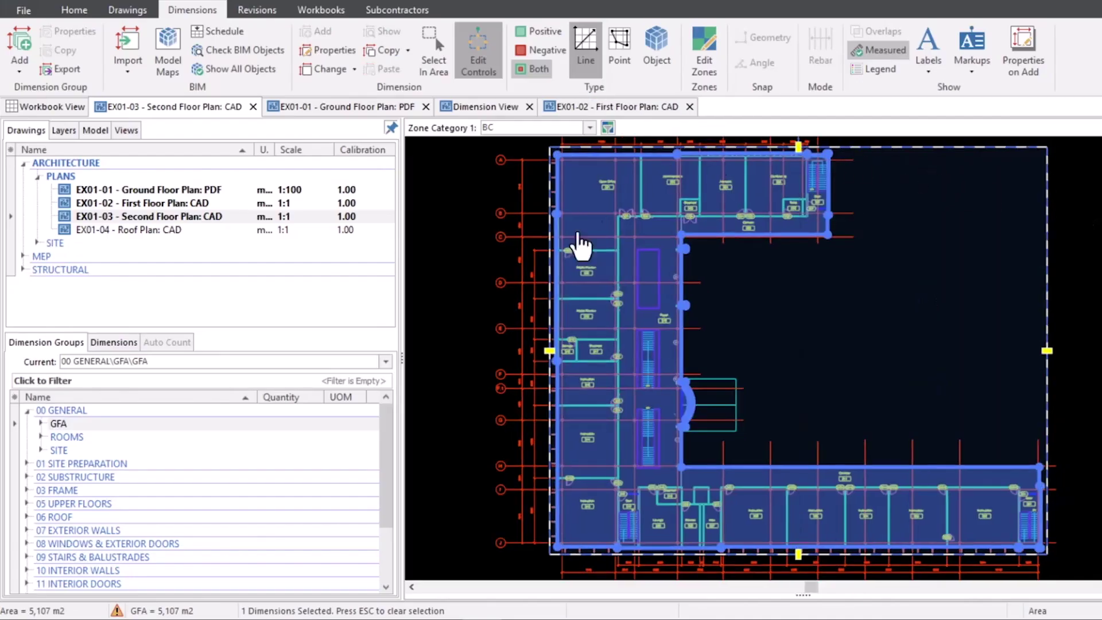
click(130, 427)
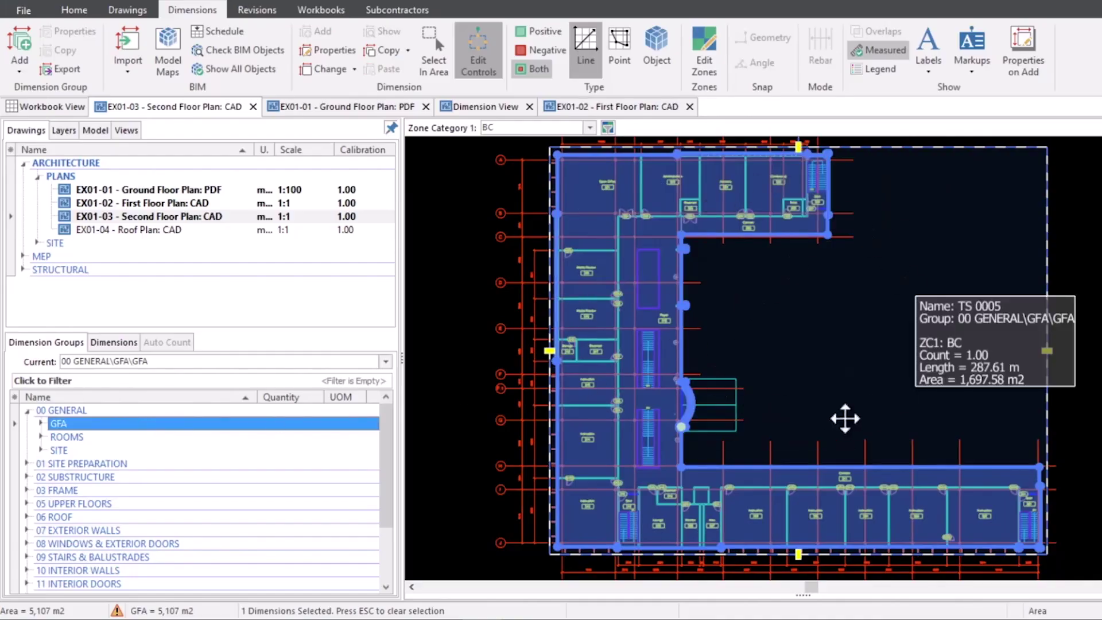
click(483, 61)
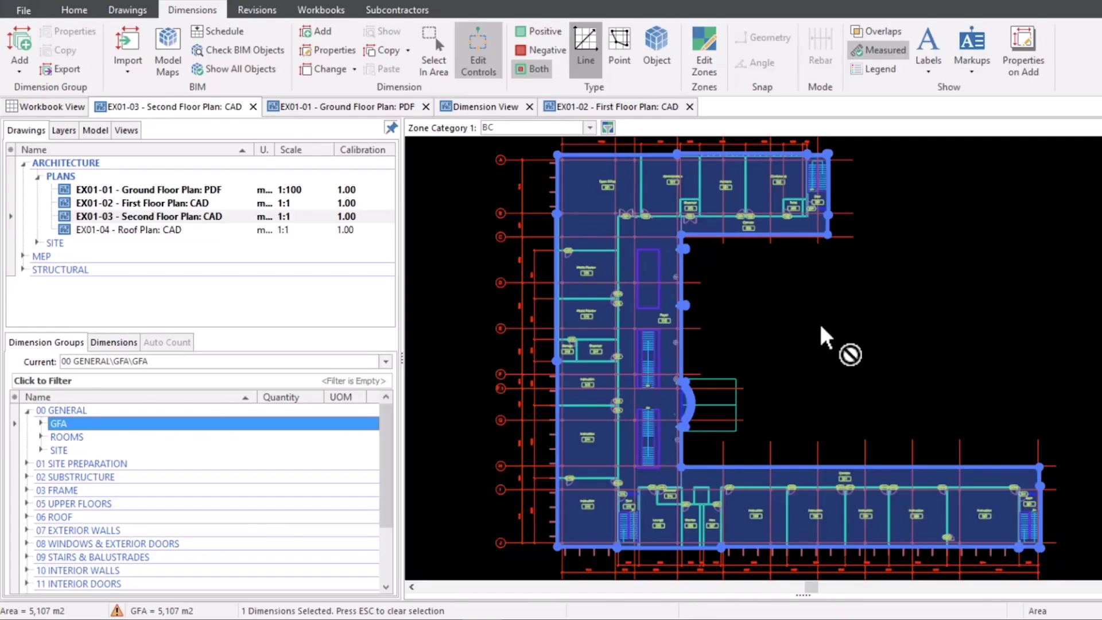
Step: Switch to negative dimensions and trace the rectangular stair opening beside Electrical 317 as a deduction in the GFA group
scroll(663, 364, up, 6)
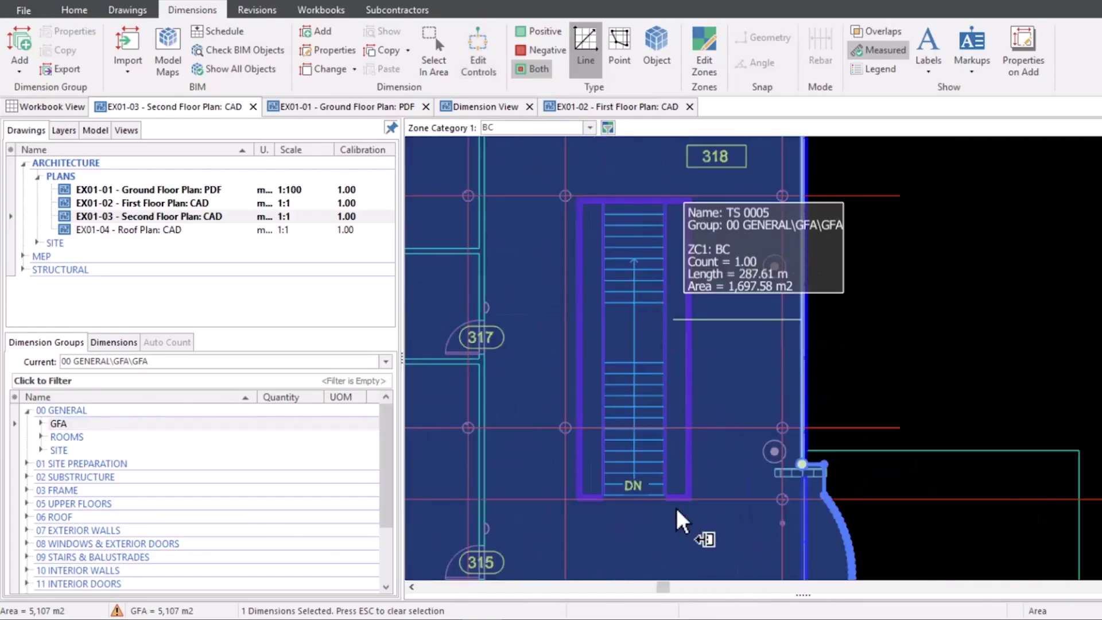
scroll(675, 506, down, 2)
drag(674, 503, 681, 210)
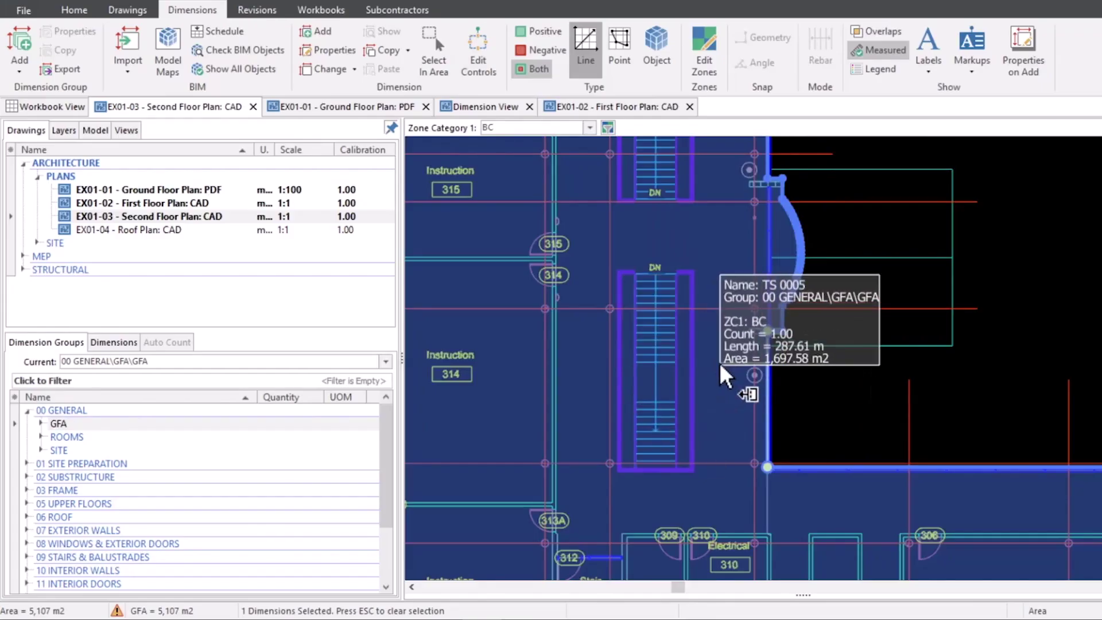
scroll(718, 362, down, 5)
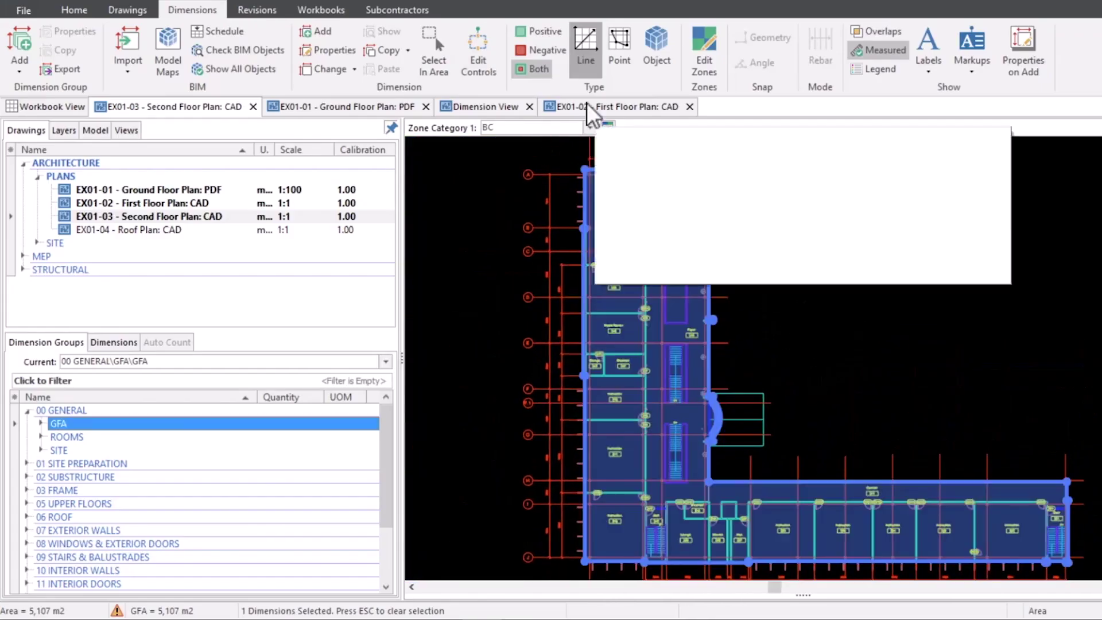
click(557, 54)
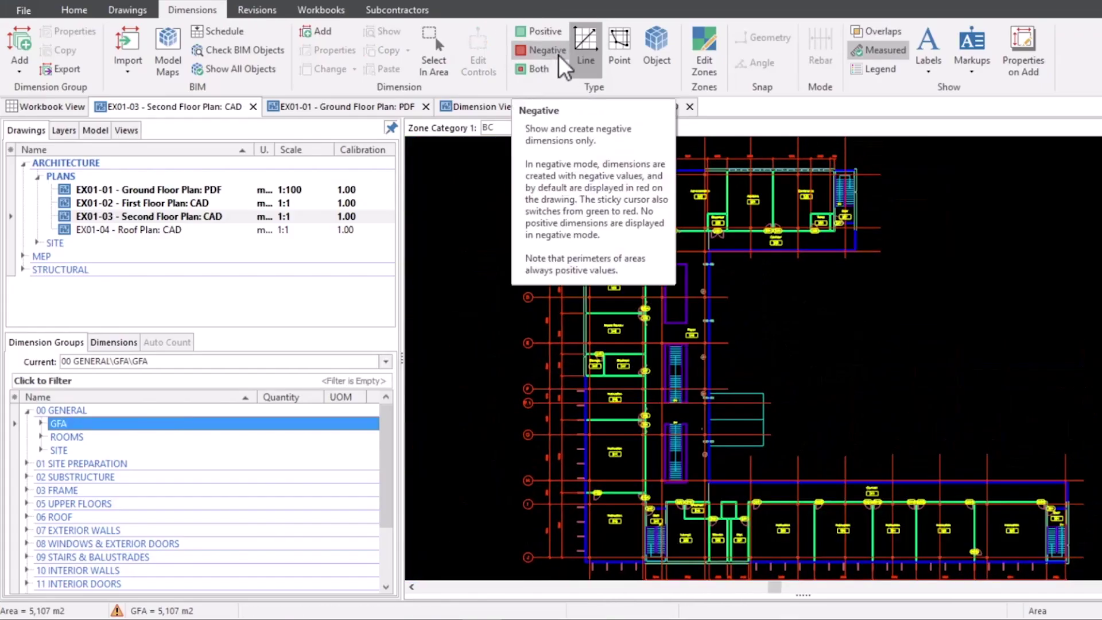
scroll(670, 382, up, 5)
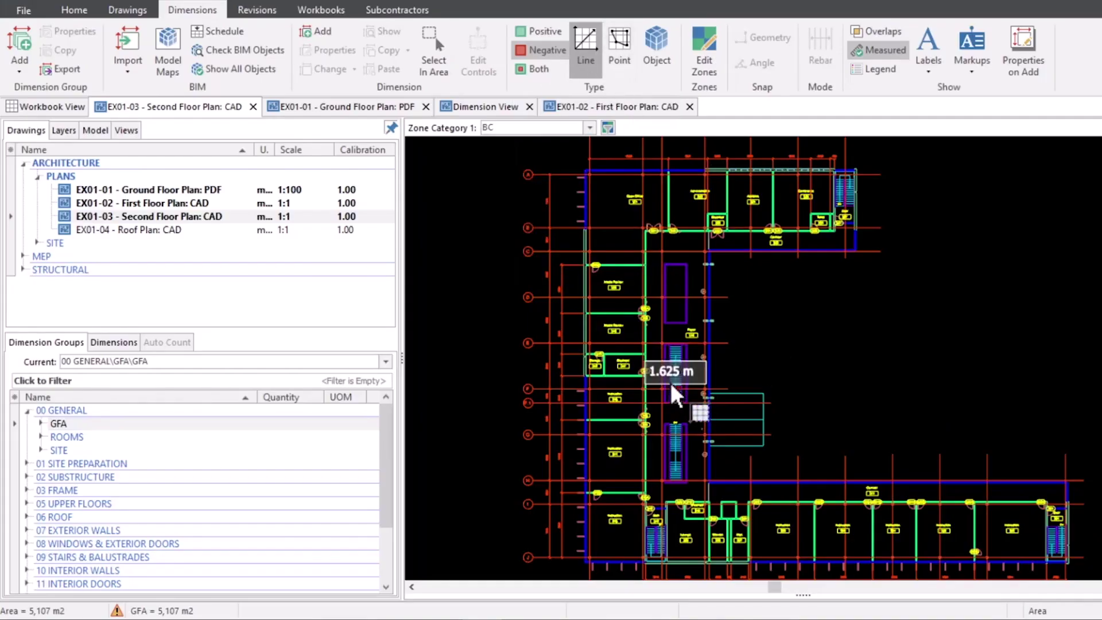
scroll(670, 381, up, 1)
click(634, 304)
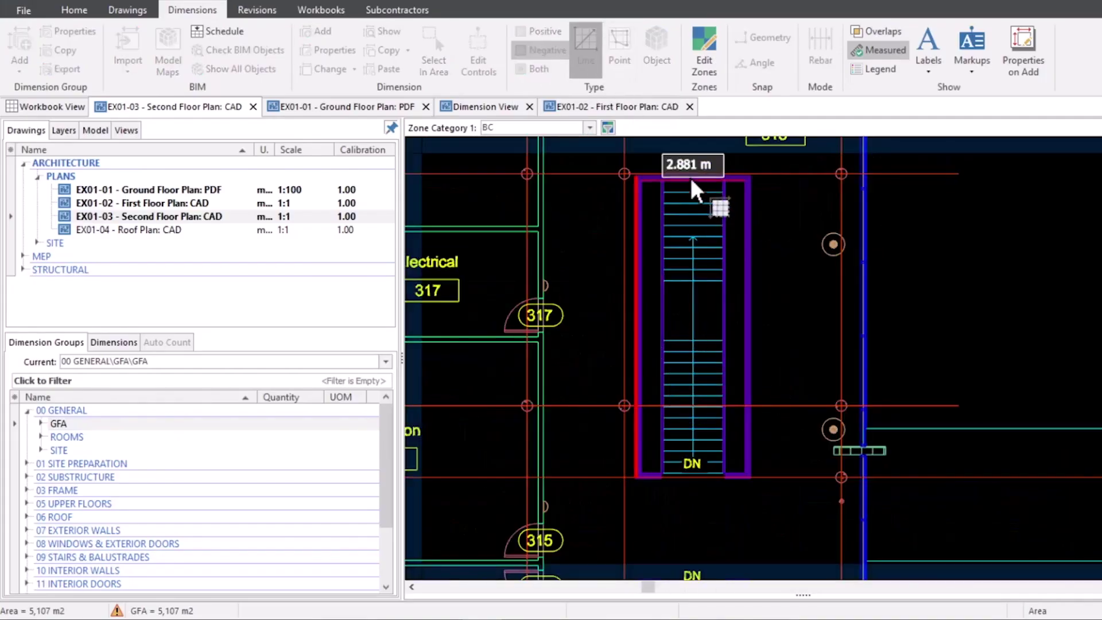
click(687, 175)
click(751, 215)
click(730, 475)
right_click(730, 476)
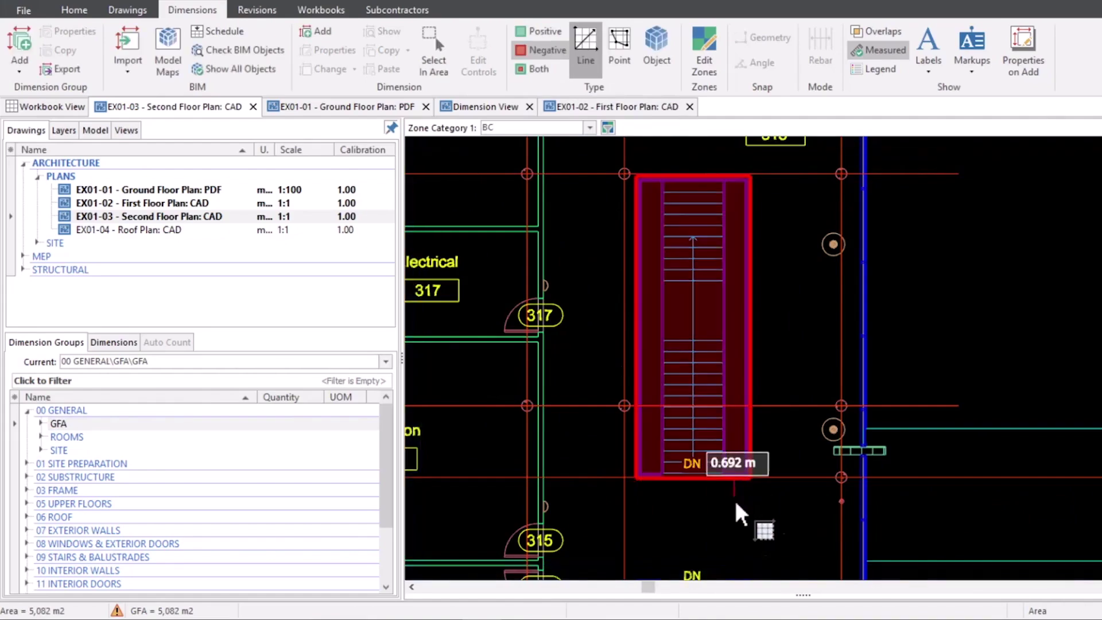
Step: Trace the second rectangular stair opening, beside doors 314 and 313A, as a negative area in the GFA group
drag(757, 534, 755, 253)
click(633, 376)
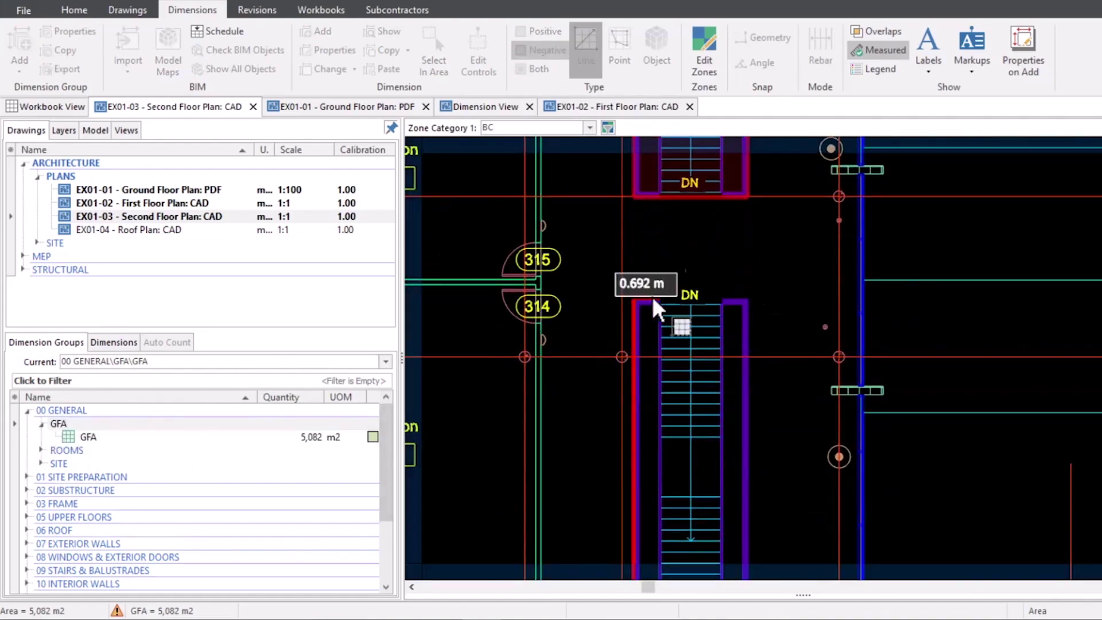
click(651, 299)
click(749, 330)
drag(778, 513, 768, 319)
click(725, 410)
right_click(725, 410)
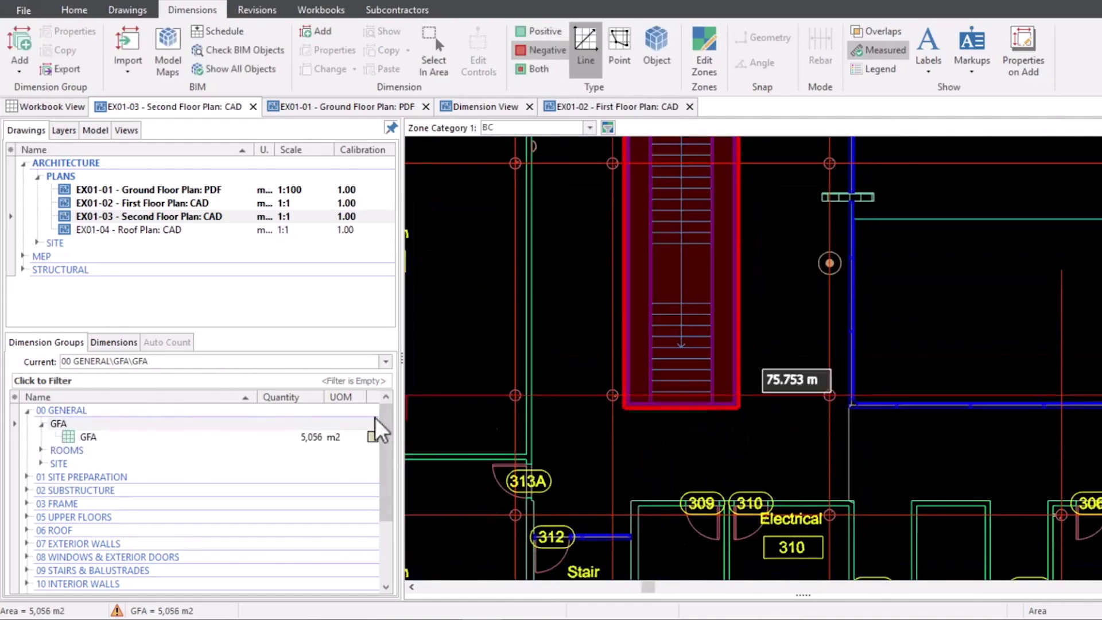
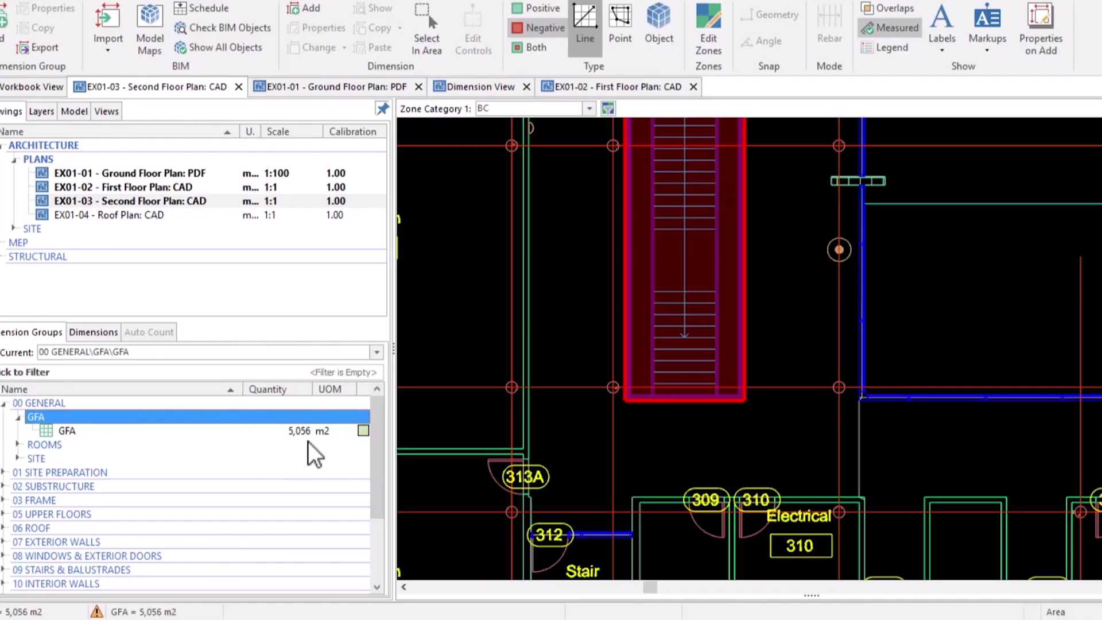
Step: Review the list of individual positive and negative dimensions that make up the GFA group
click(94, 332)
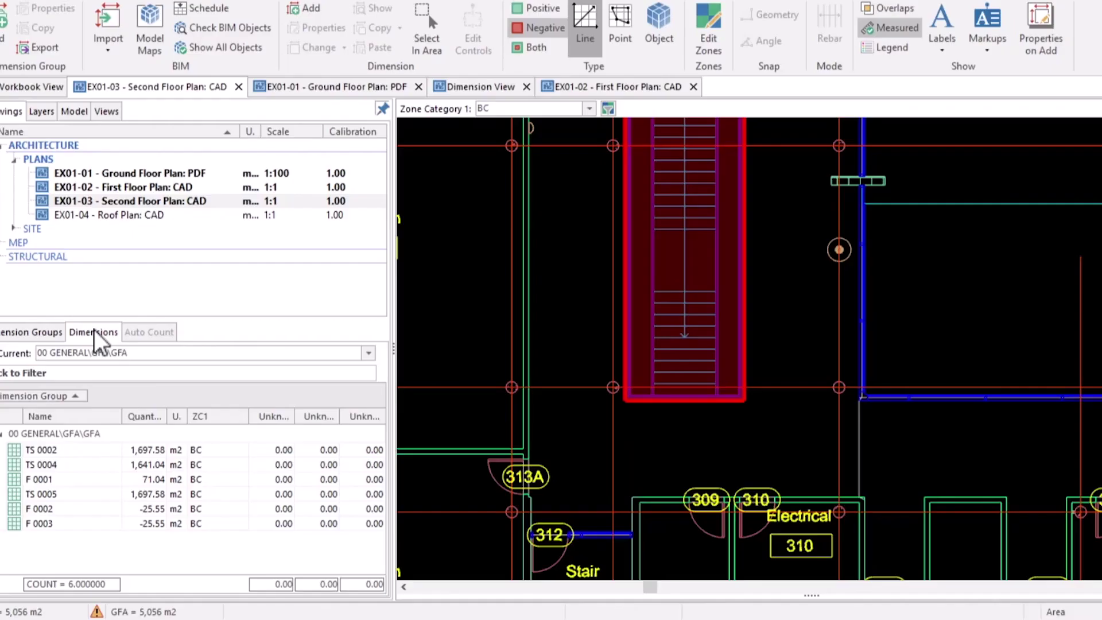
click(156, 527)
click(157, 528)
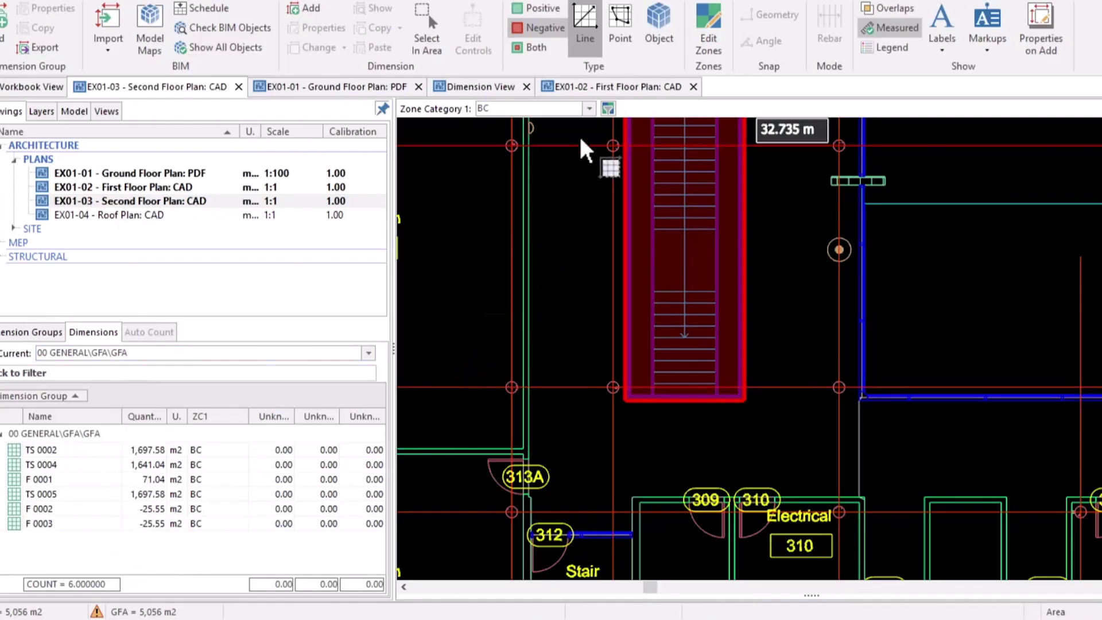
Step: Display both positive and negative GFA dimensions across the whole second floor plan
click(539, 49)
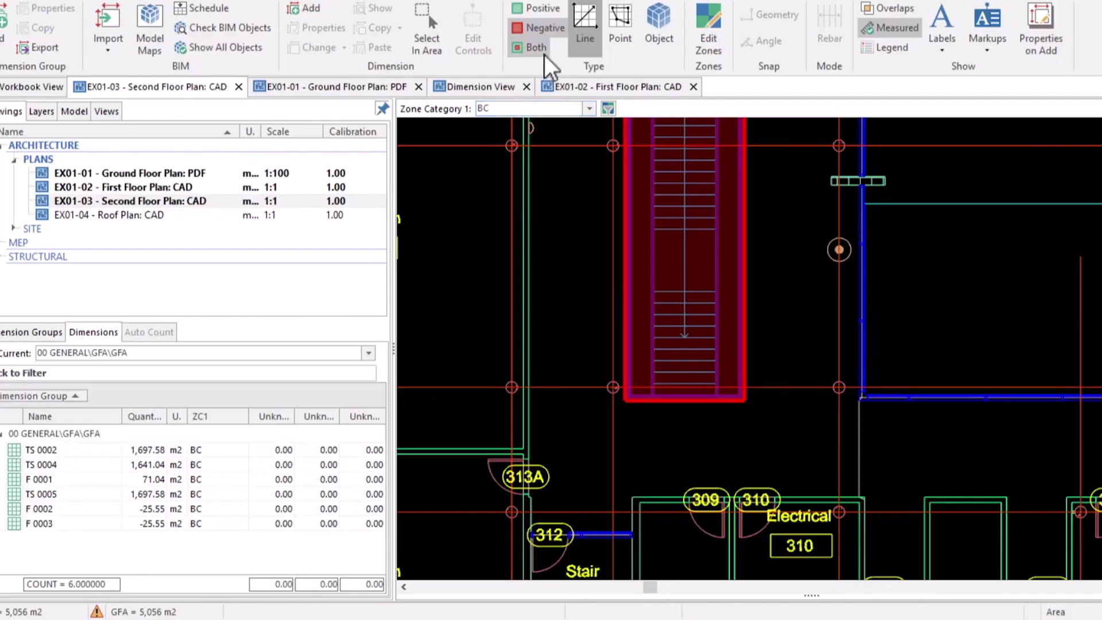
scroll(536, 221, down, 6)
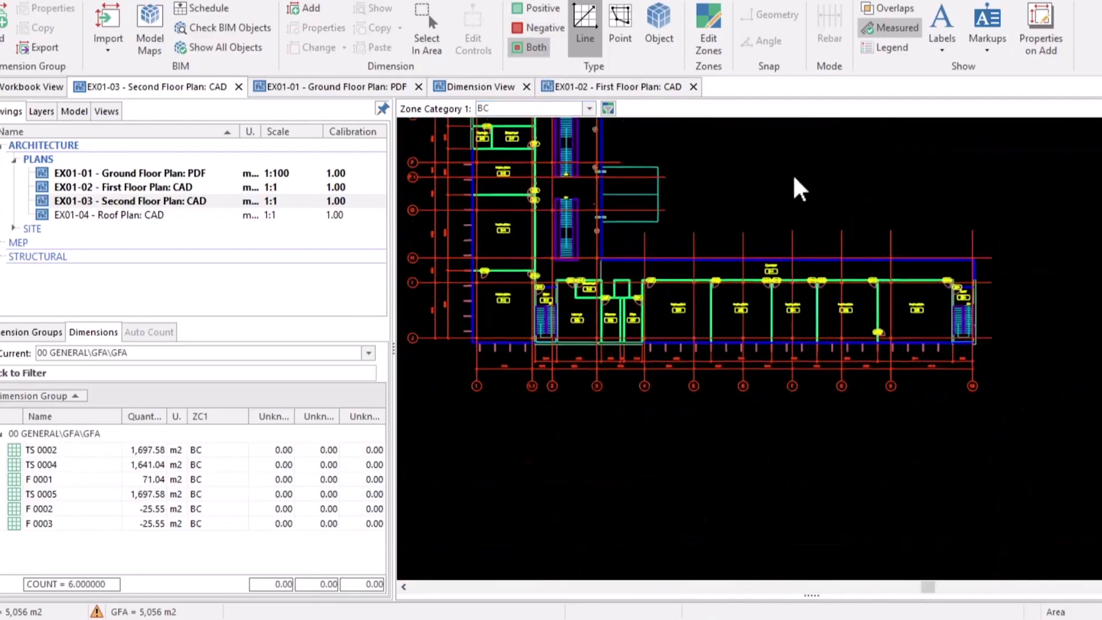
drag(793, 175, 869, 383)
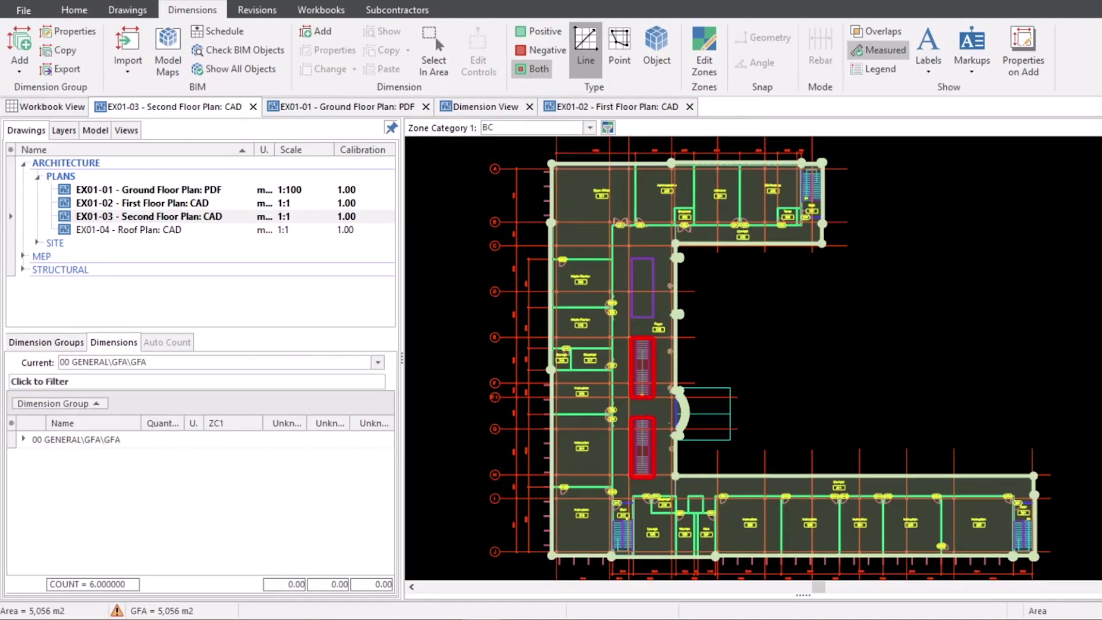
Step: Open EX01-01 - Ground Floor Plan: PDF and make Basic Wall Exterior - Insulation on Masonry under 07.07 CONCRETE MASONRY WALLS the current group
double_click(184, 188)
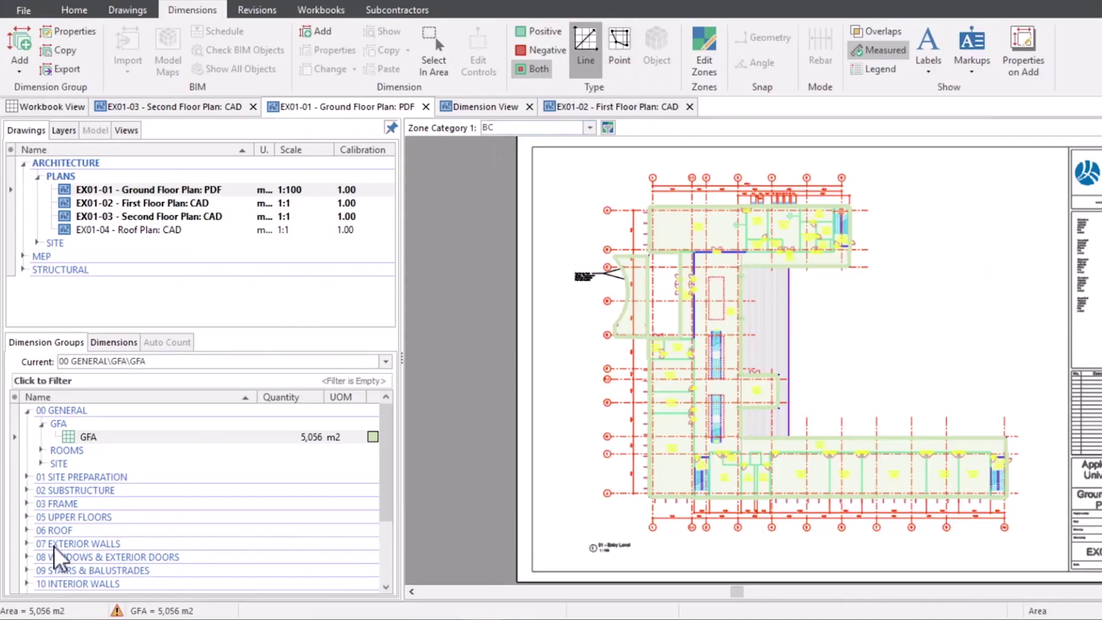
click(26, 543)
scroll(30, 546, down, 2)
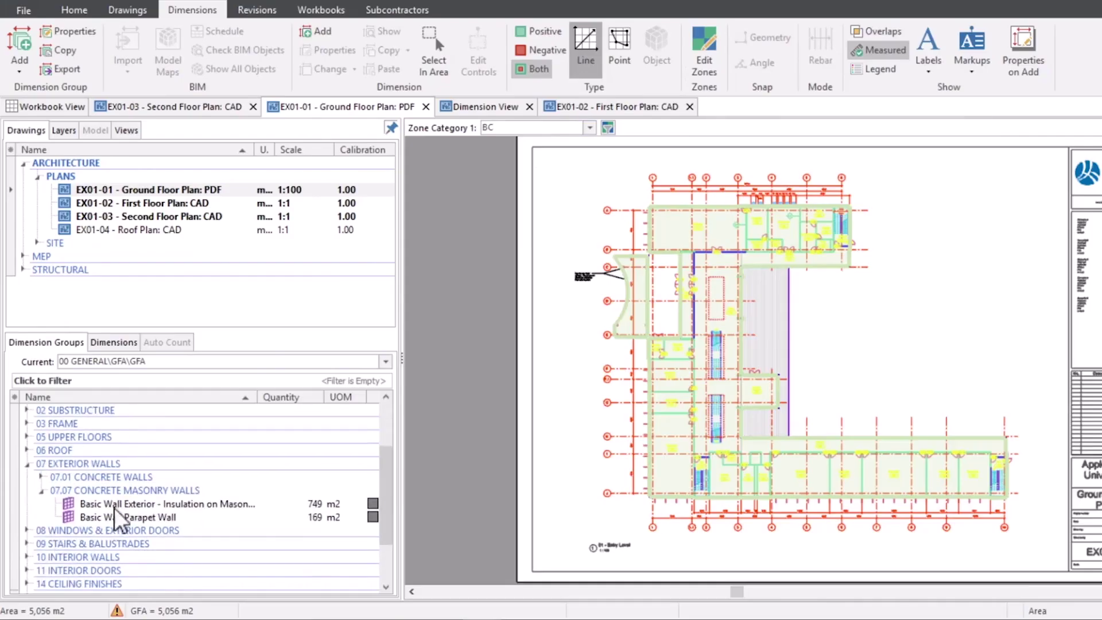
click(122, 504)
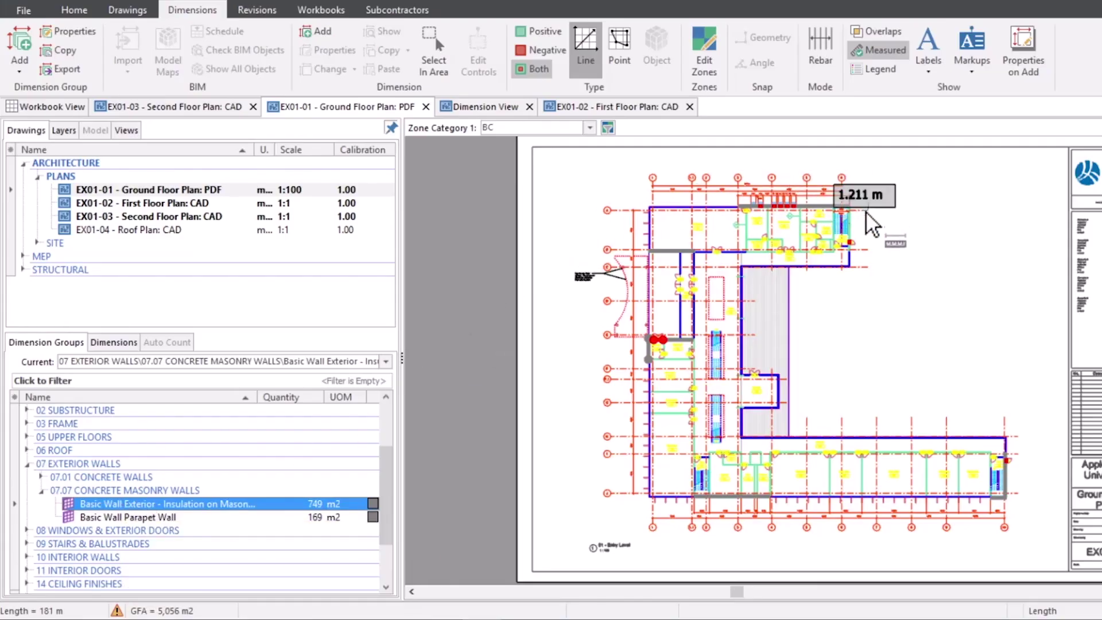
Step: Measure the exterior masonry wall alongside the stair near Storage 128, continuing past the external door
scroll(861, 218, up, 6)
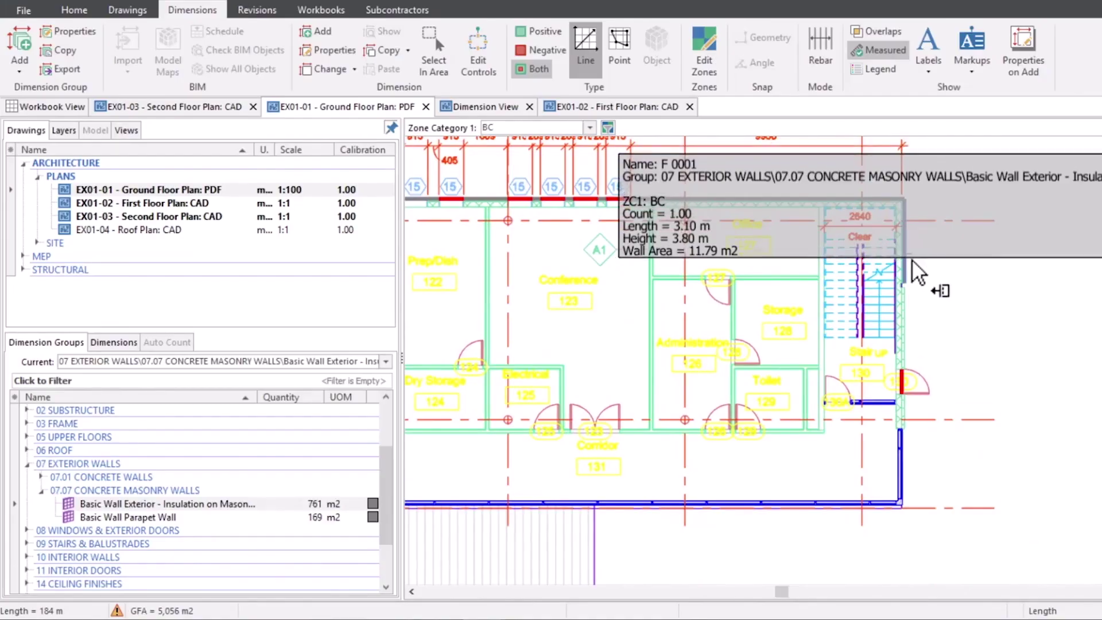
click(907, 311)
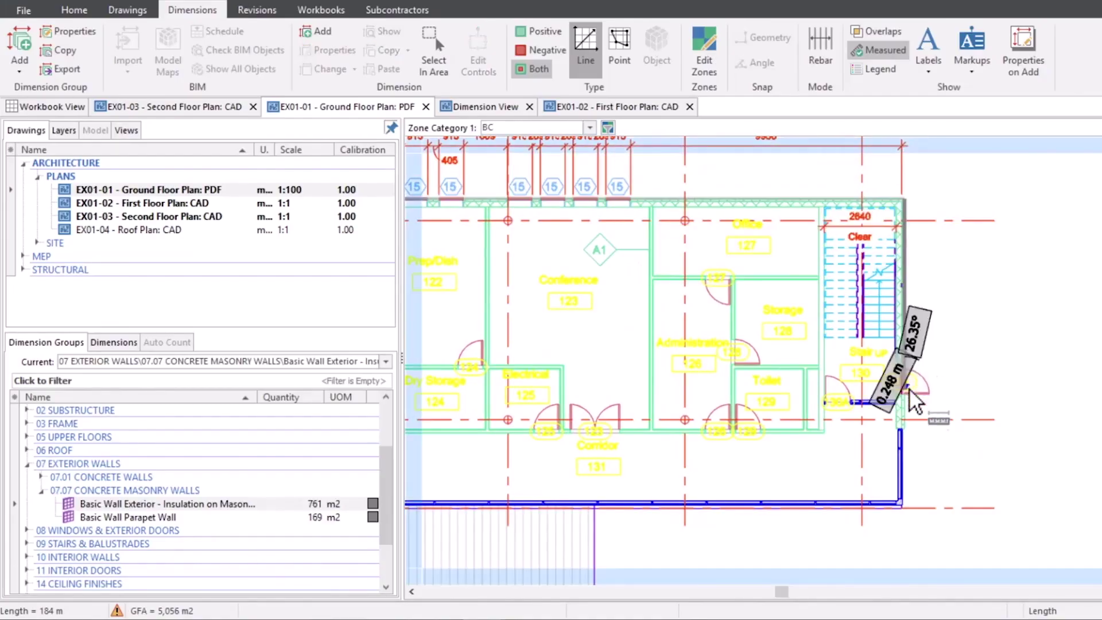
double_click(907, 408)
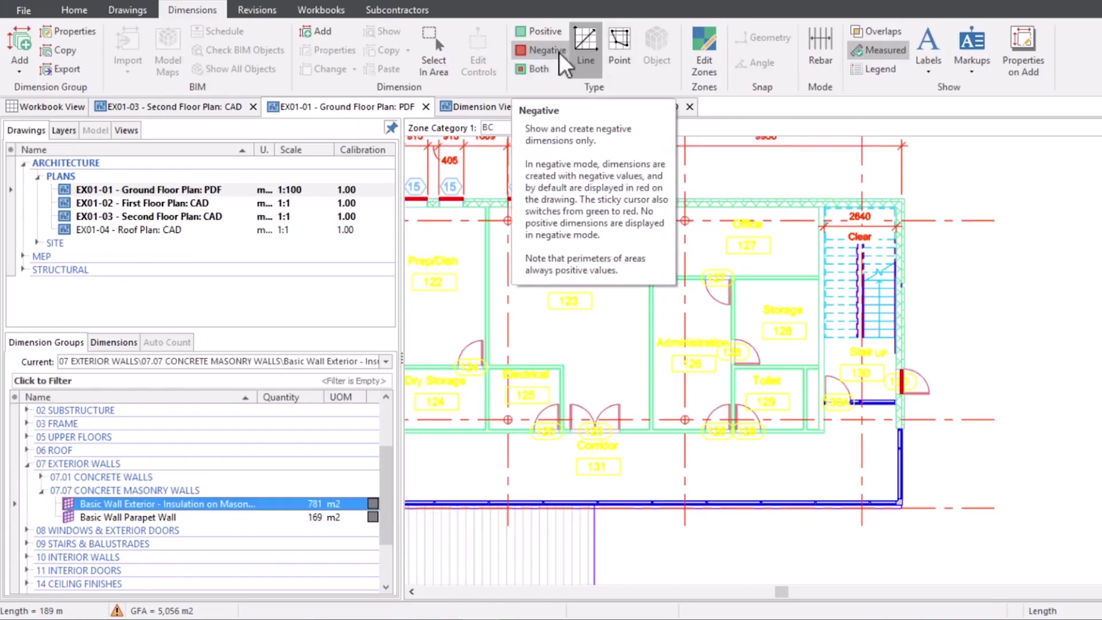
Step: Show only negative dimensions and review the default height in the Basic Wall Exterior - Insulation on Masonry group's properties
click(559, 53)
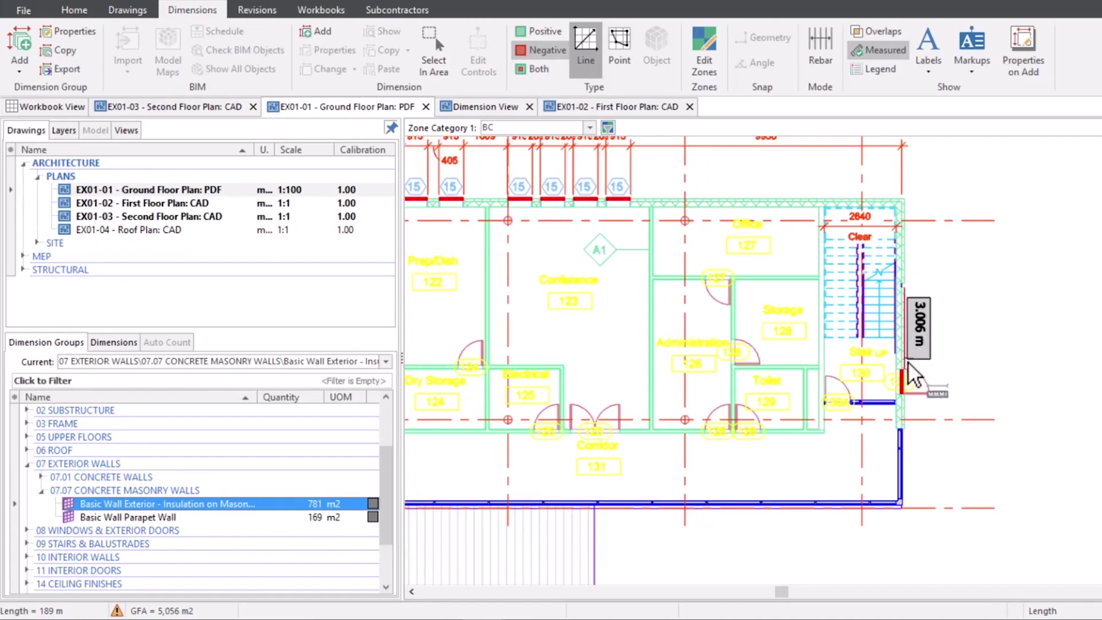
double_click(901, 384)
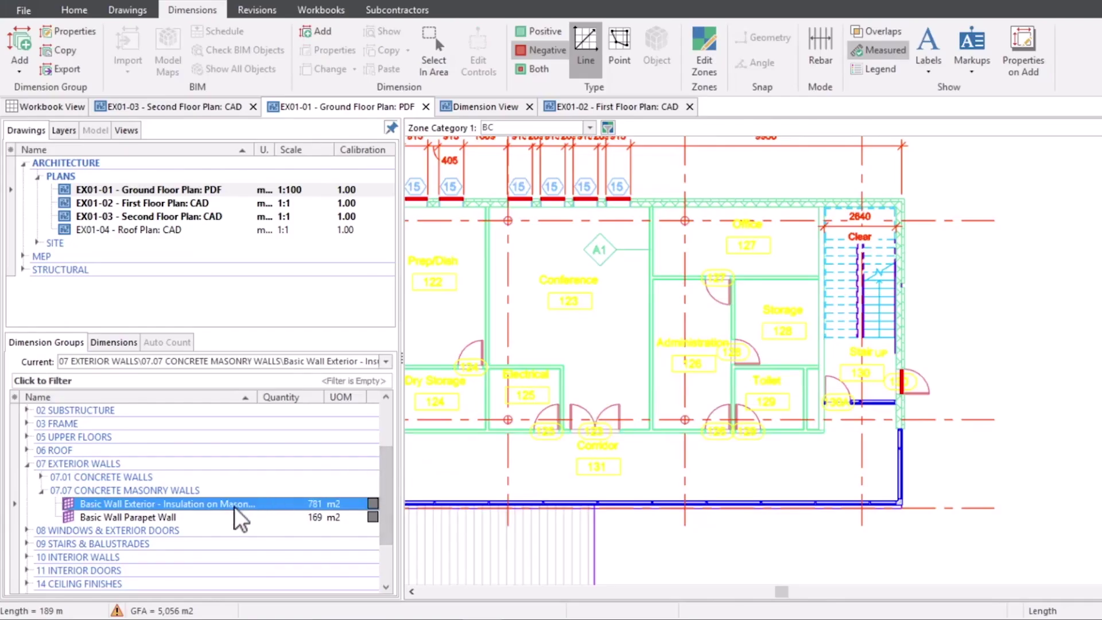
mouse_move(230, 507)
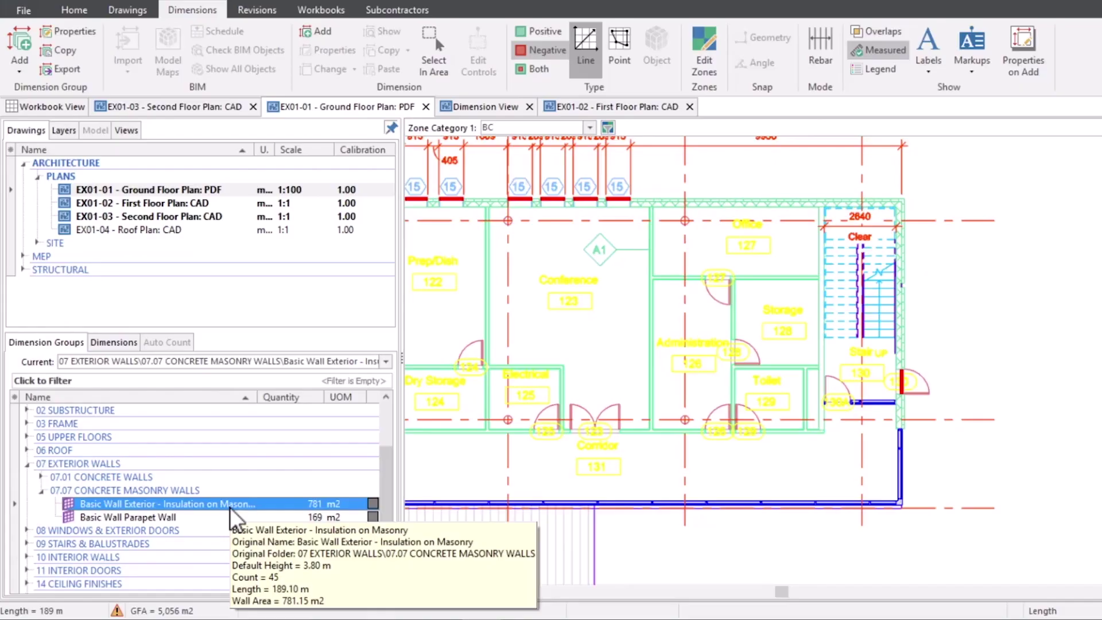
double_click(190, 504)
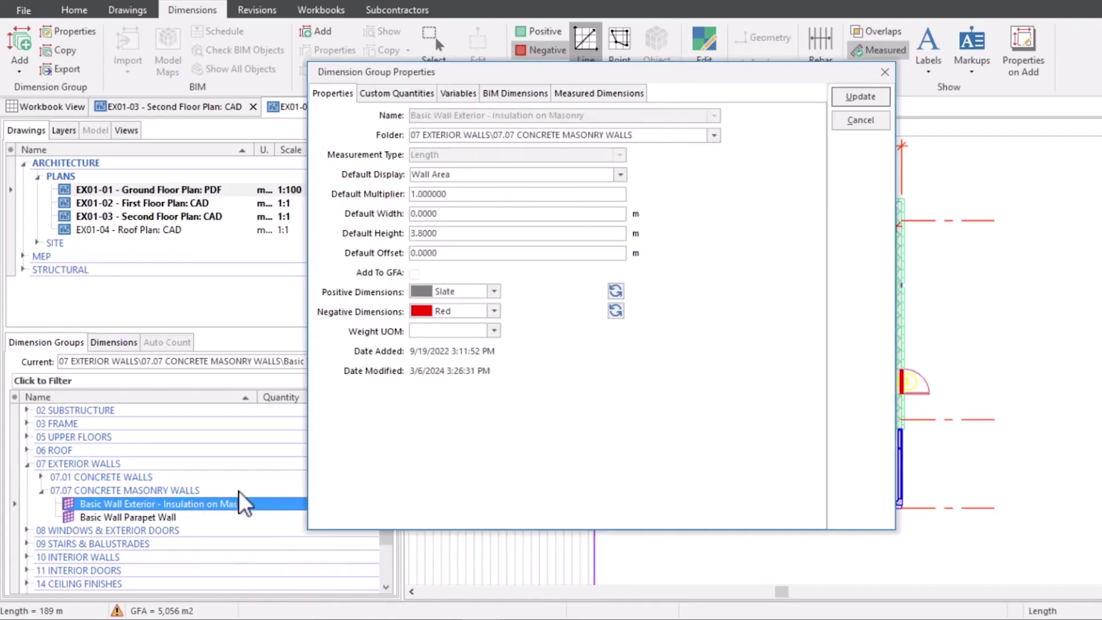
click(422, 239)
click(854, 120)
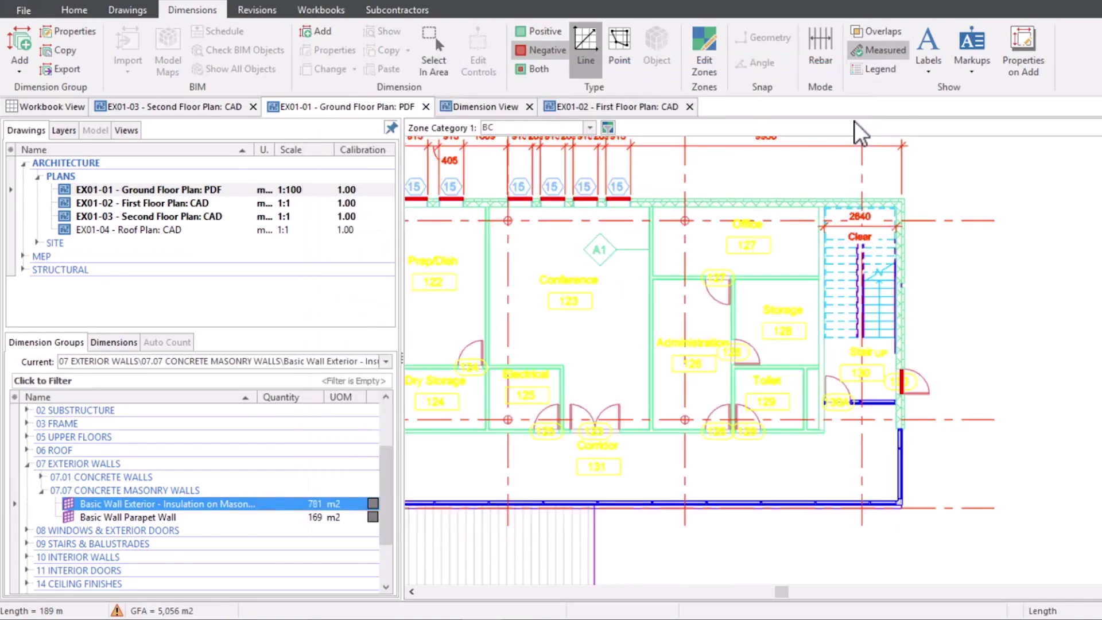
Step: Review the individual wall and opening dimensions listed in the Basic Wall Exterior - Insulation on Masonry group
click(113, 342)
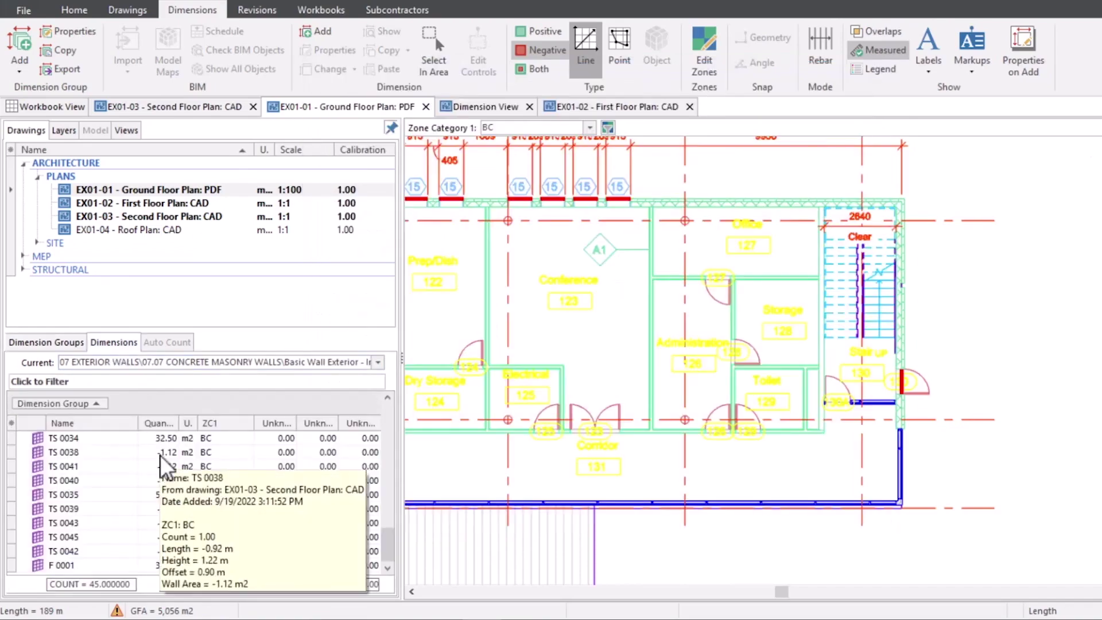
mouse_move(147, 467)
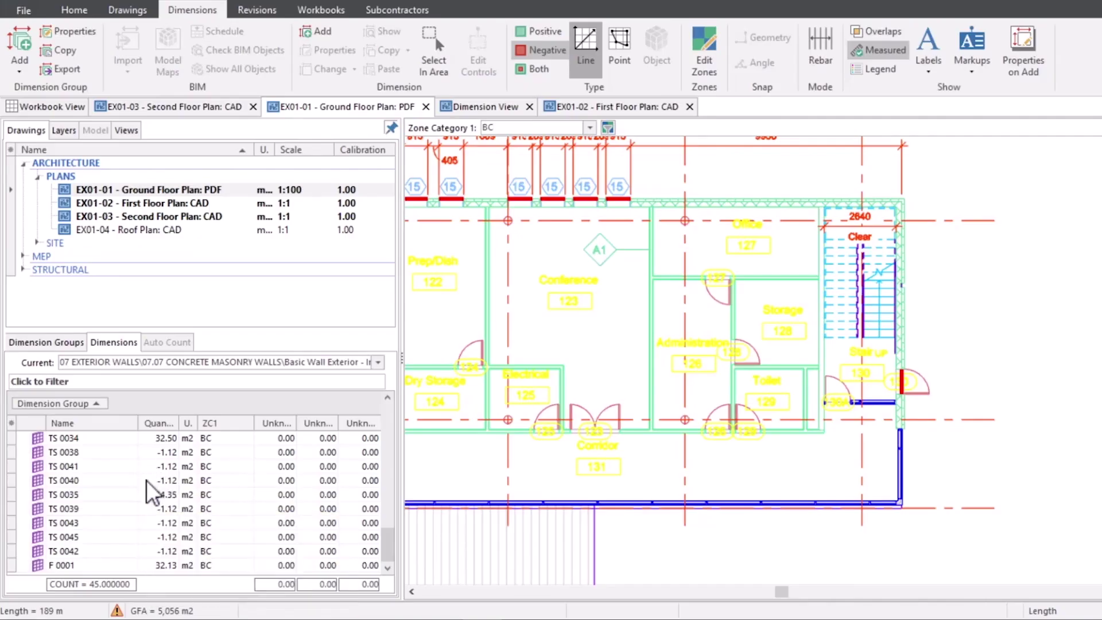
scroll(148, 505, up, 10)
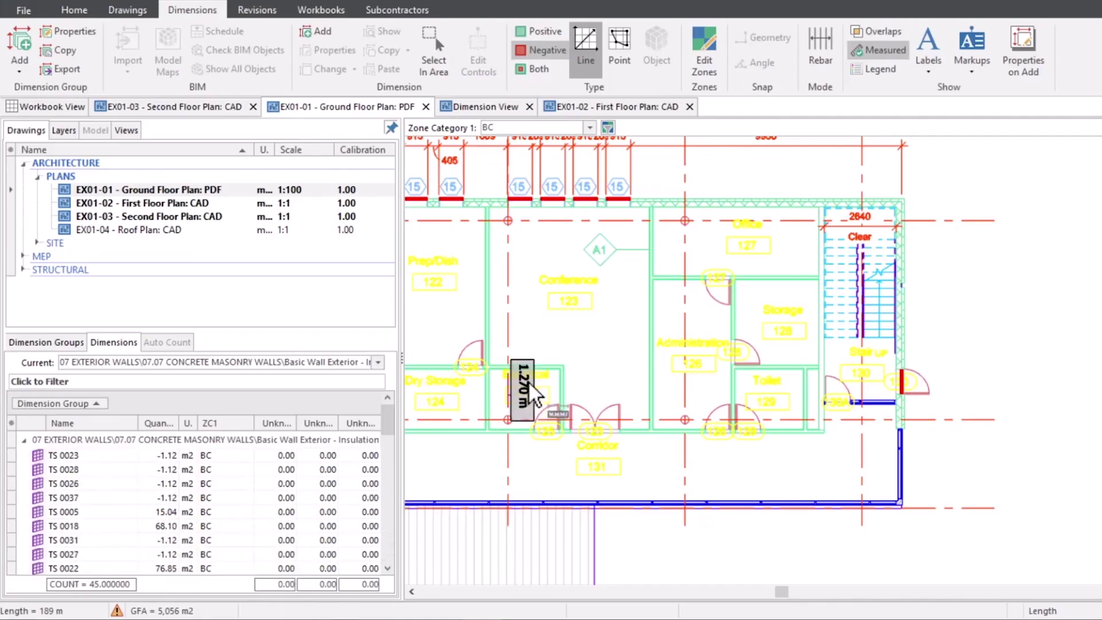
Step: Open the height change for the external door deduction beside the stair and cancel it
click(901, 378)
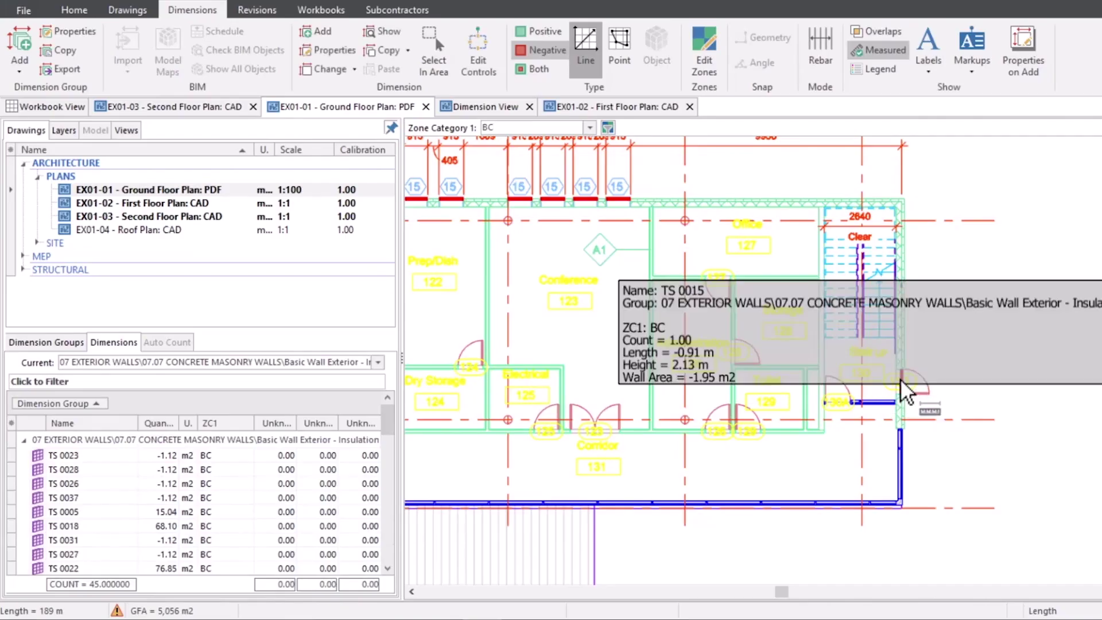
right_click(902, 381)
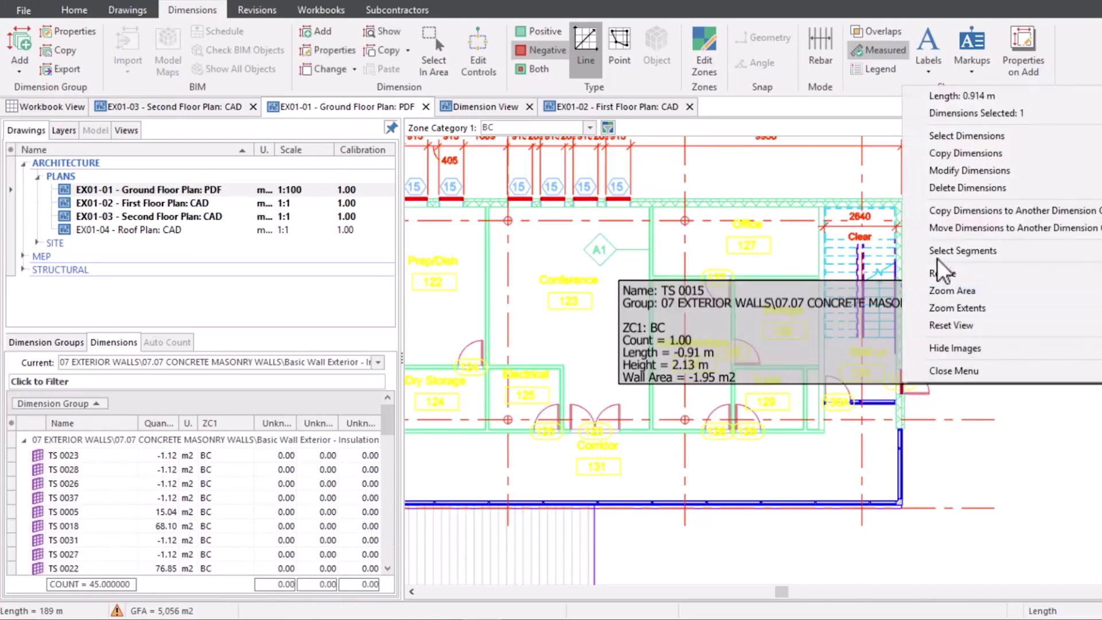
mouse_move(964, 177)
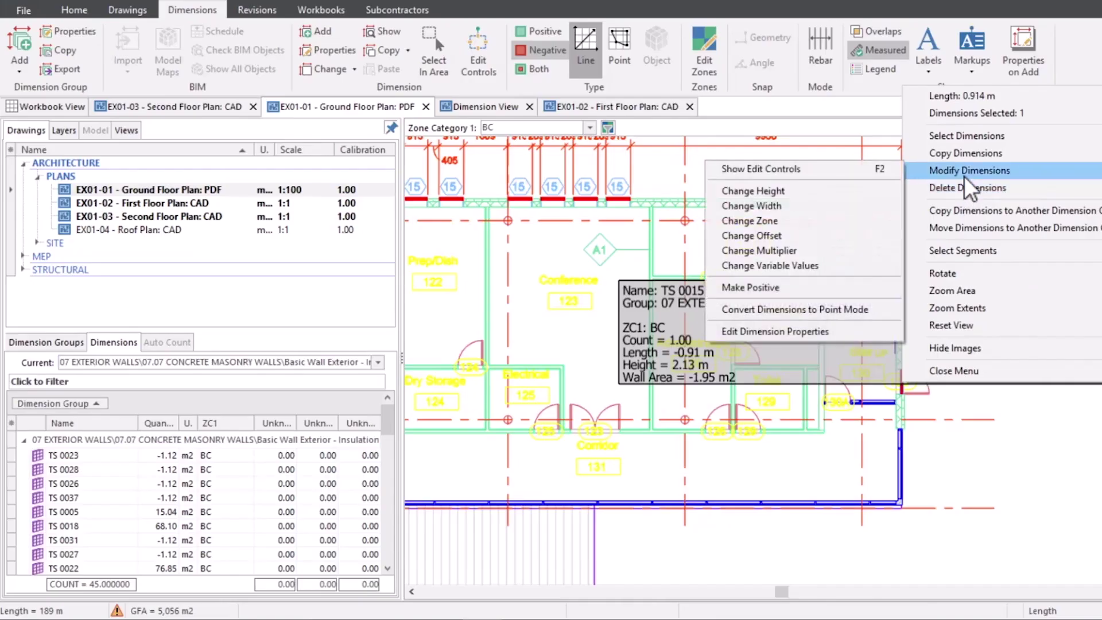
click(837, 190)
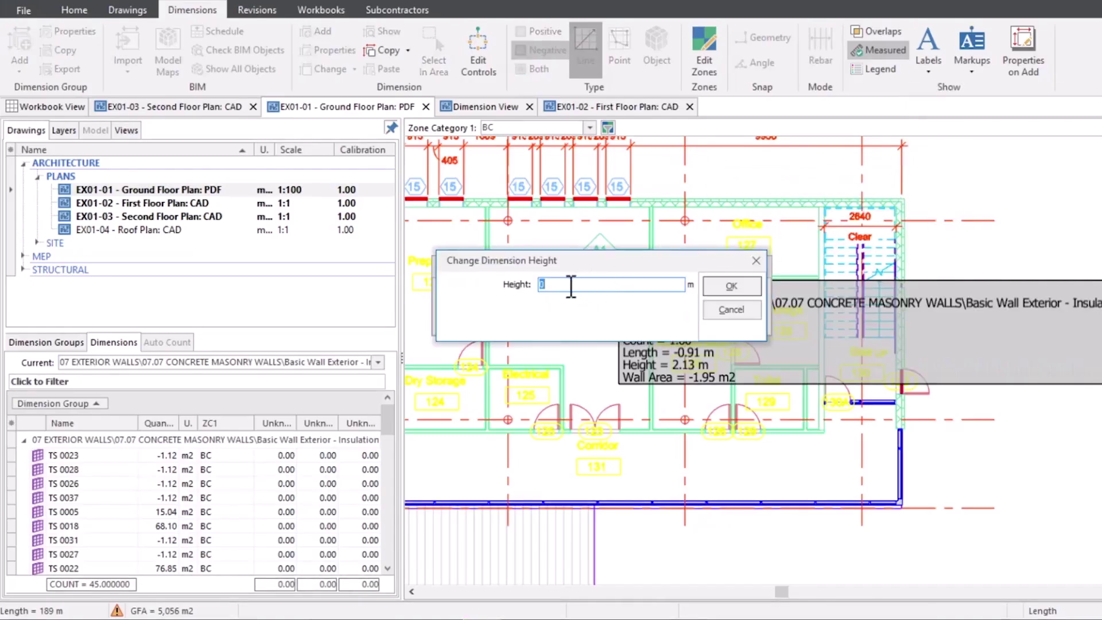
click(748, 315)
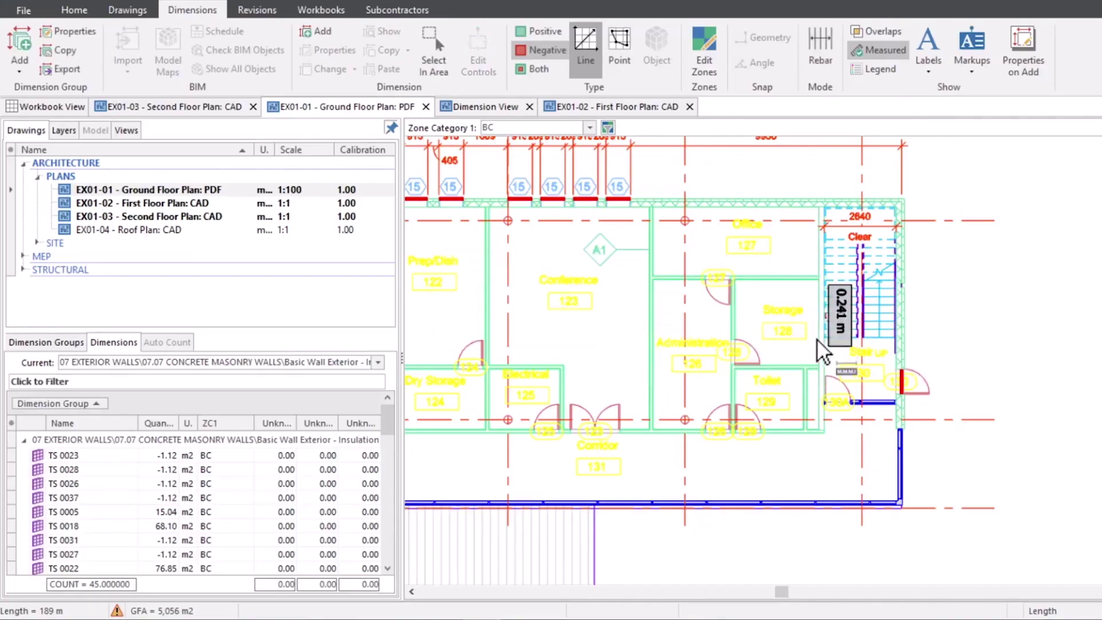
Step: Display both positive and negative wall dimensions and examine the ground floor's exterior walls and openings in 3D
scroll(752, 291, down, 5)
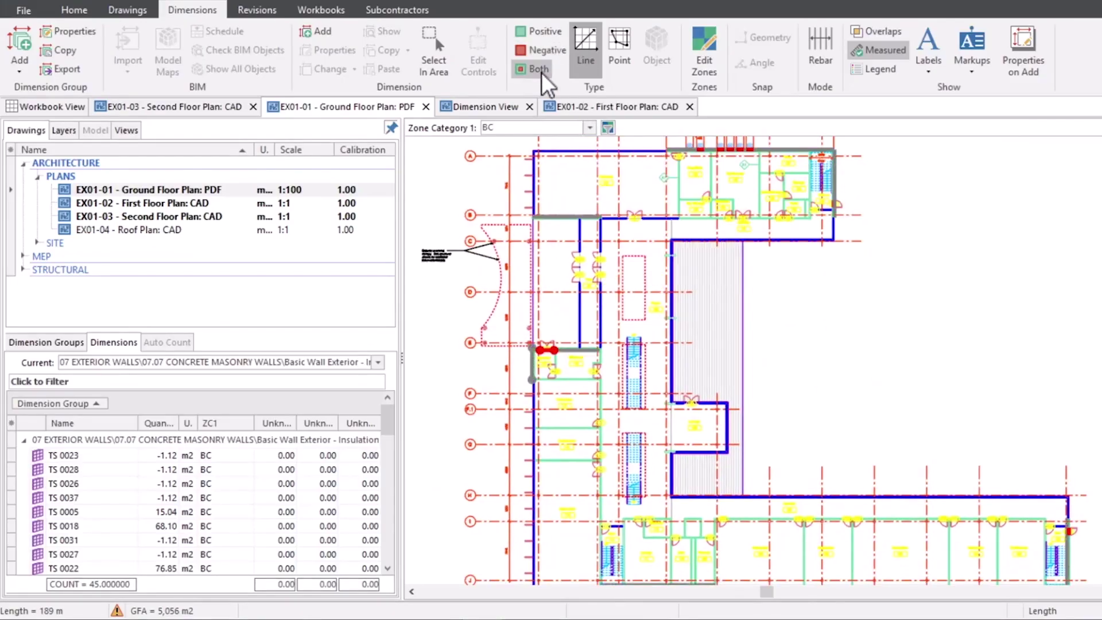
click(145, 10)
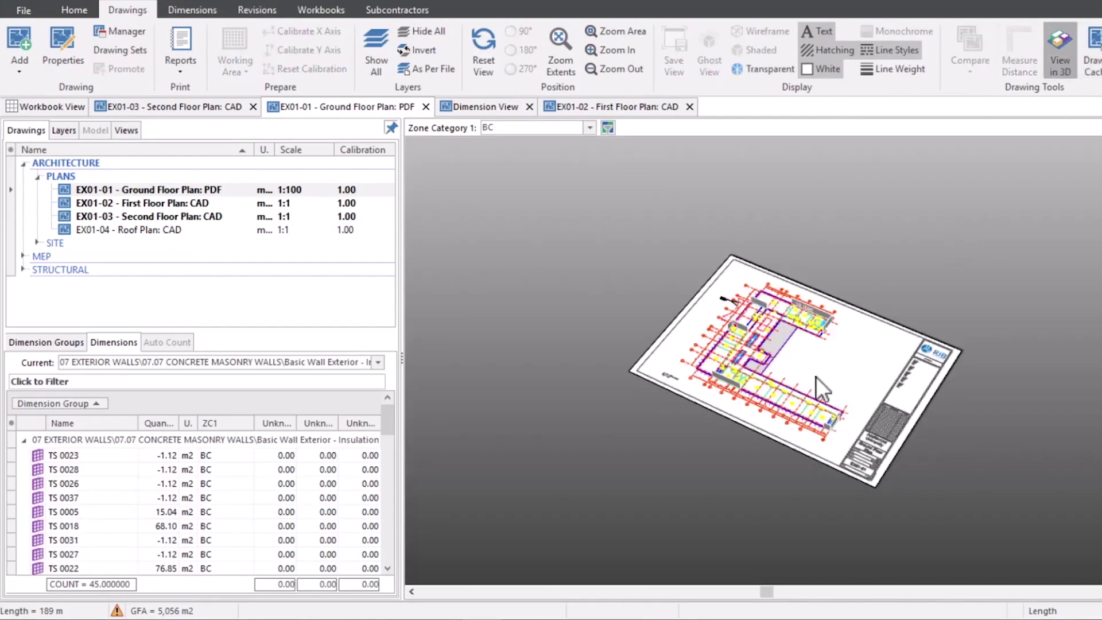
drag(815, 377, 808, 313)
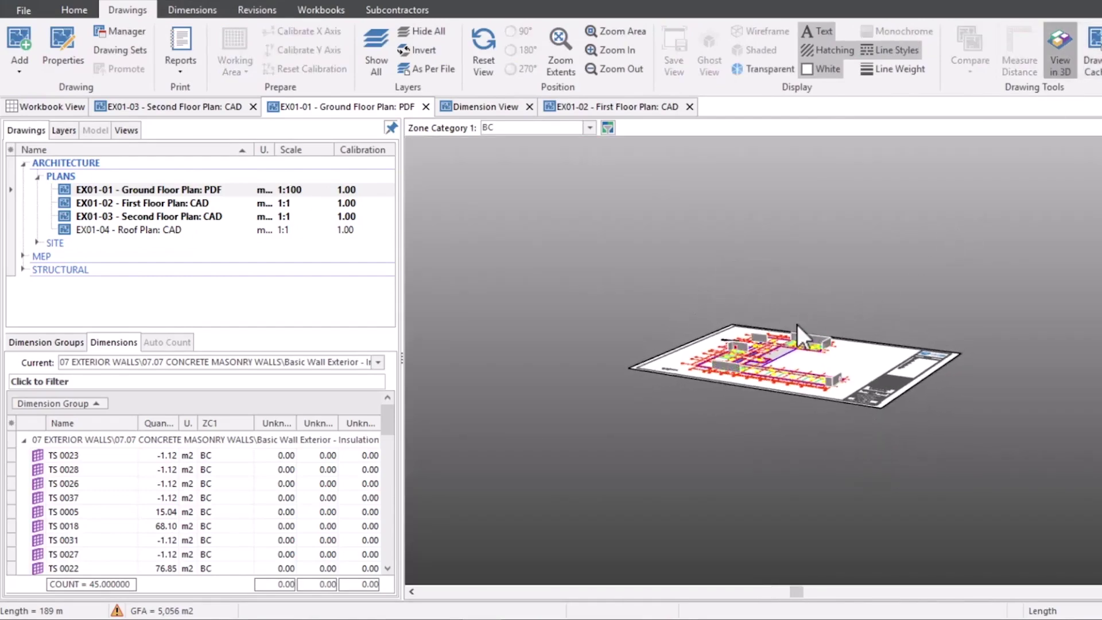
scroll(785, 336, up, 5)
drag(778, 436, 790, 344)
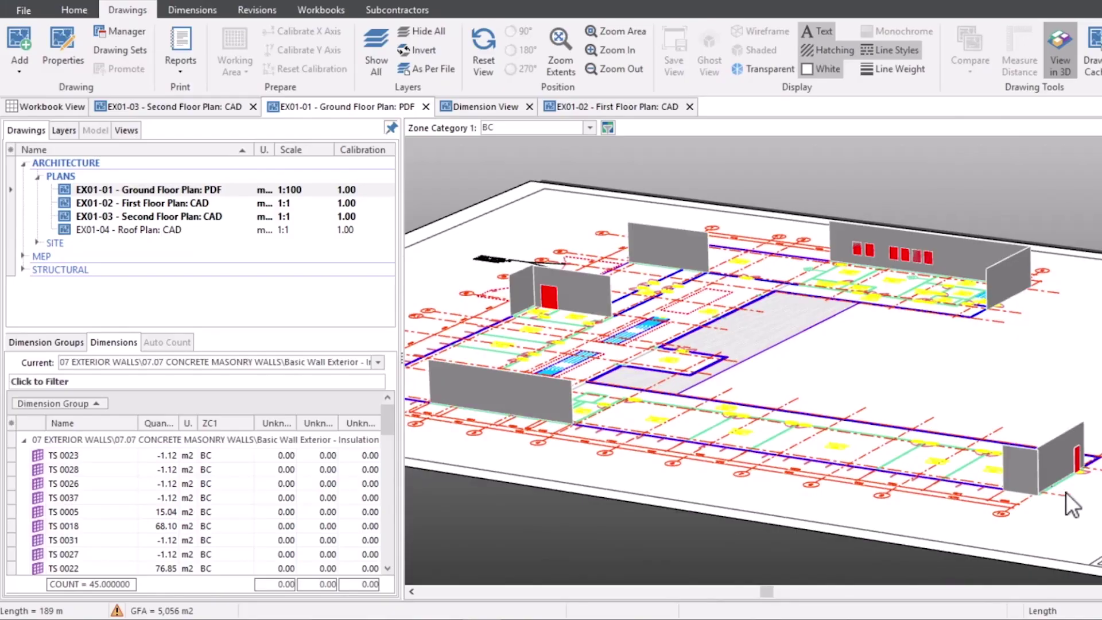
drag(1065, 491, 1019, 502)
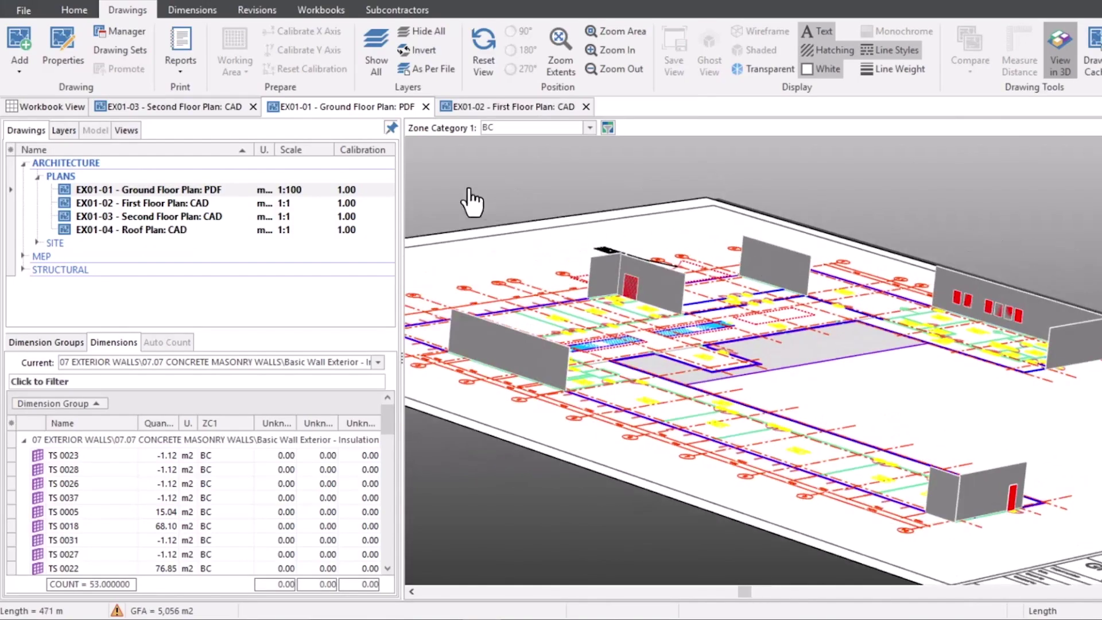
Step: Start a new dimension group named Window Type 1 in the 08.01 ALUMINIUM, STEEL & TIMBER WINDOWS folder
click(195, 9)
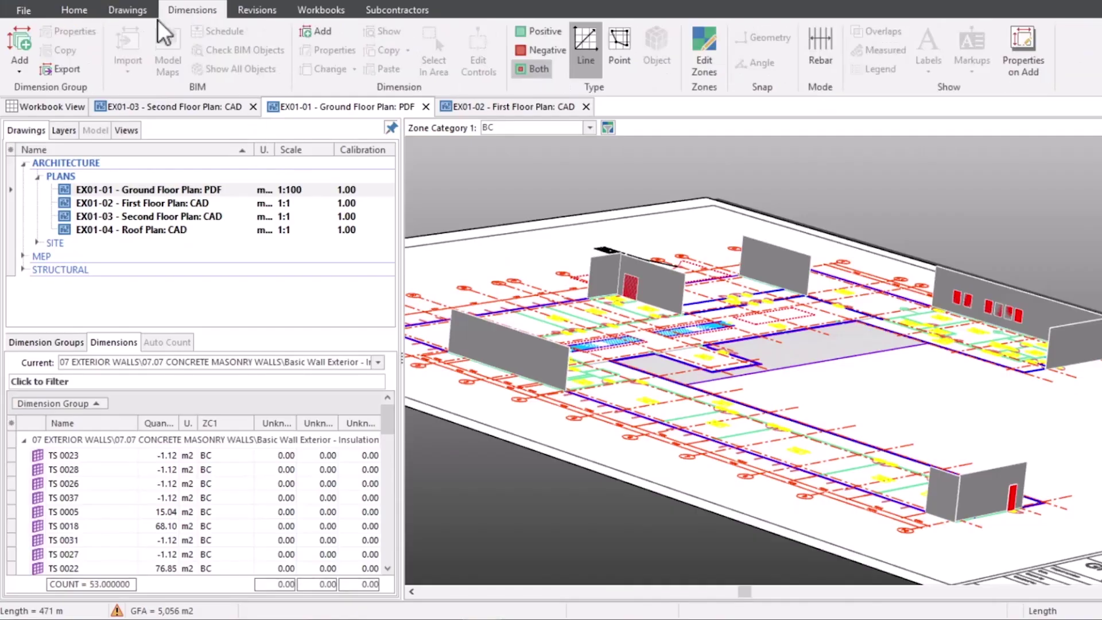
click(23, 37)
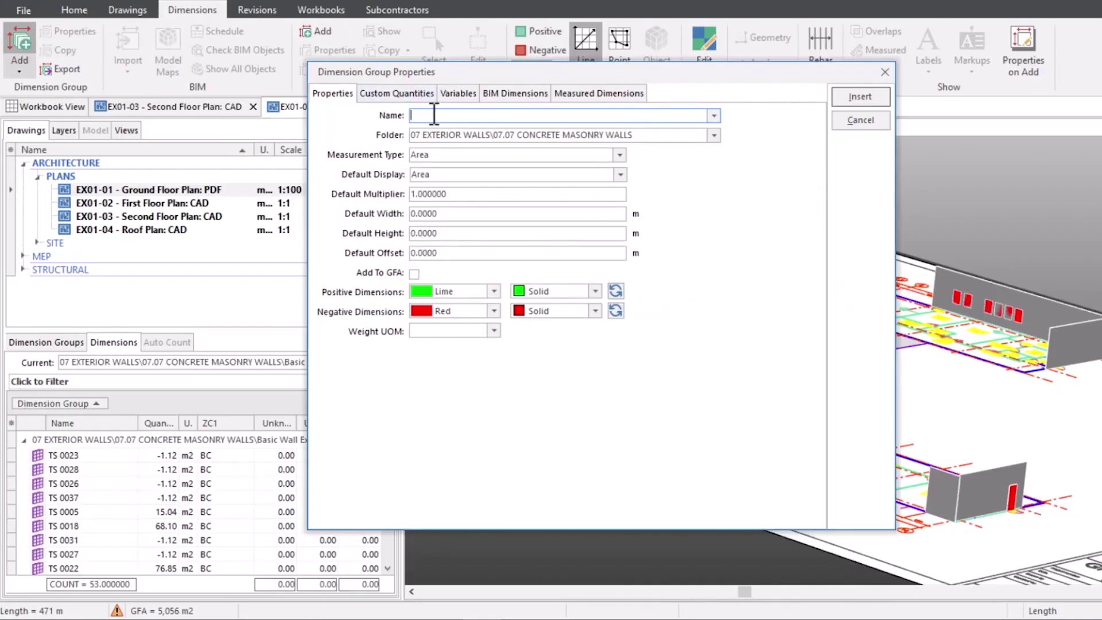
text(Window T)
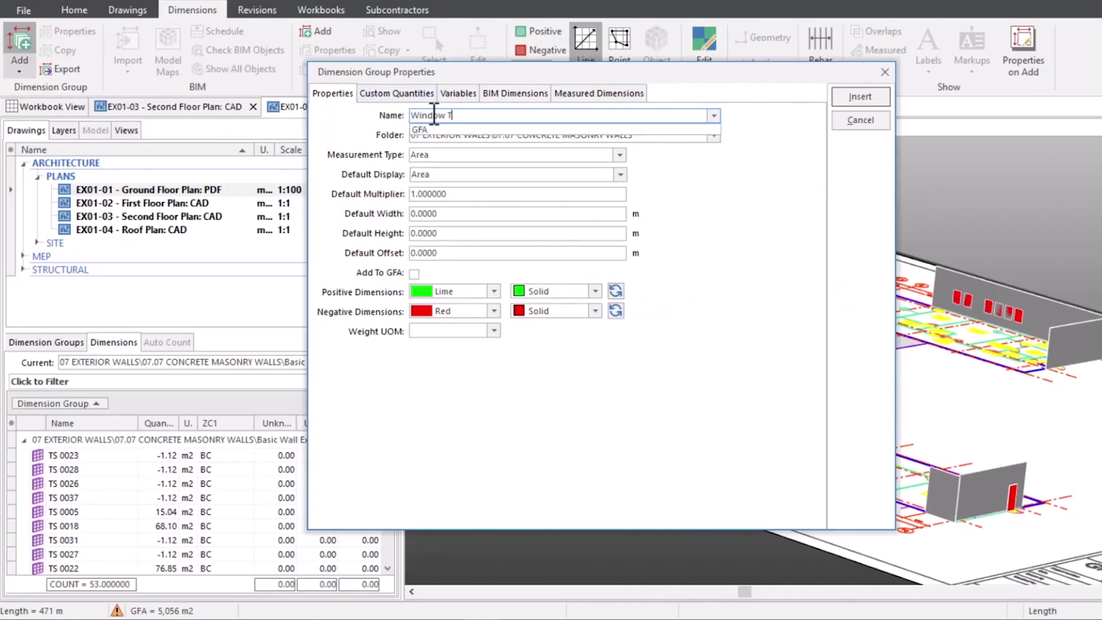
text(ype 1)
click(714, 134)
click(680, 222)
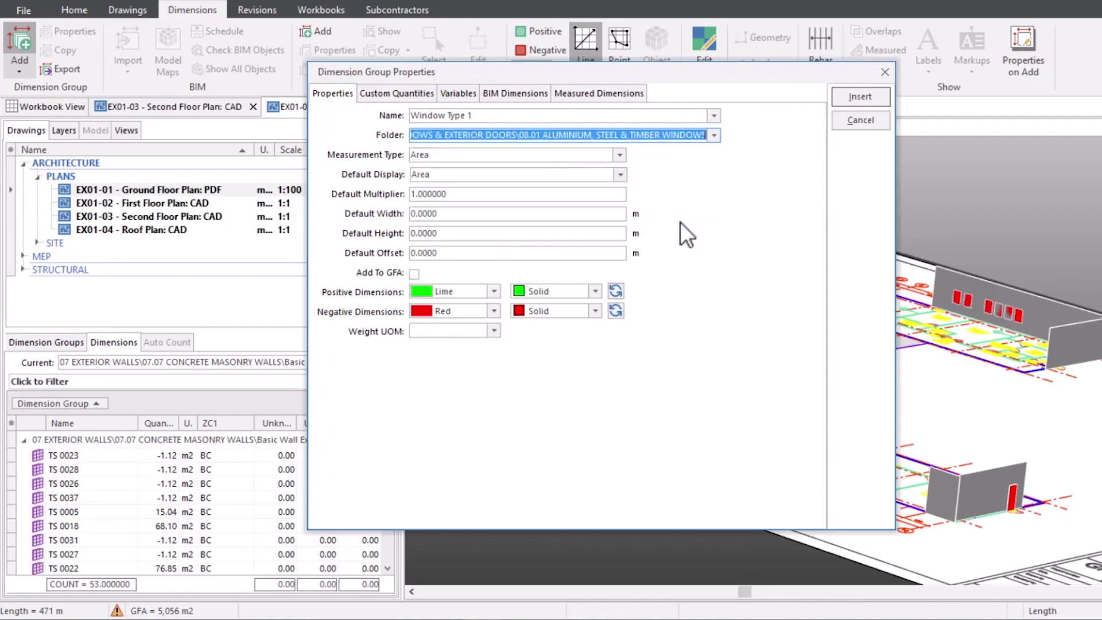
Step: Set the new group's measurement type to Length, its default display to Count and its default multiplier to 1
click(617, 154)
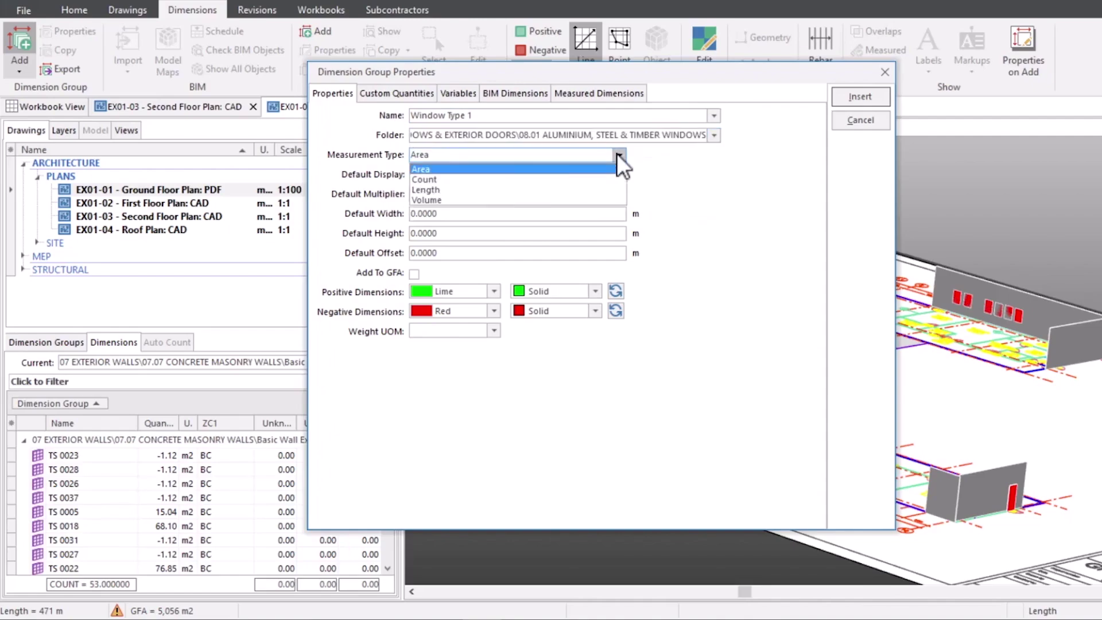
click(605, 191)
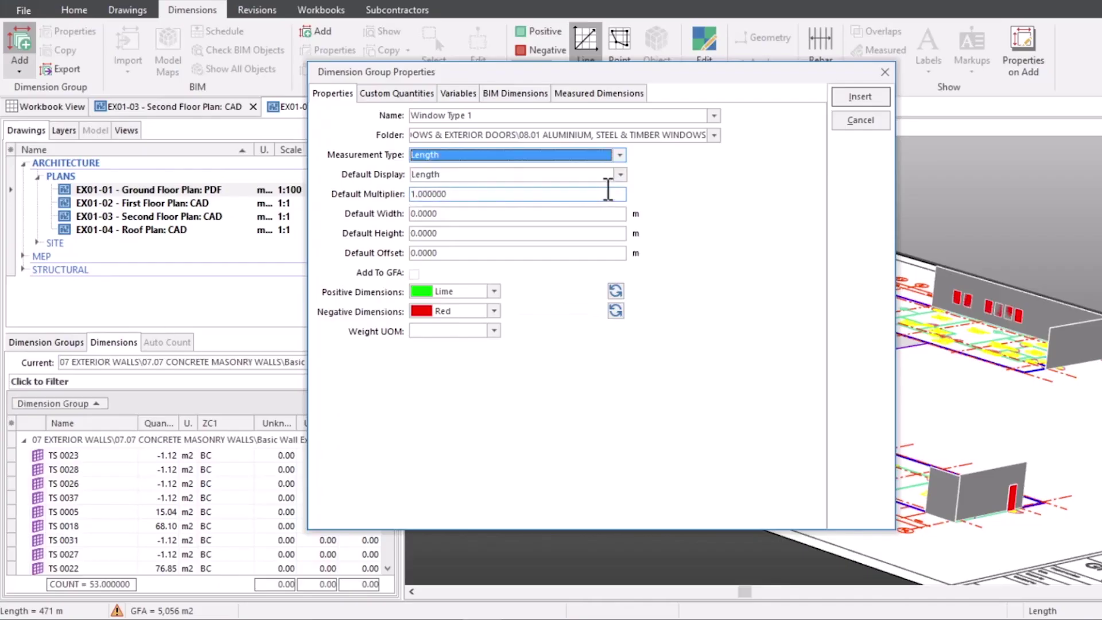
click(624, 175)
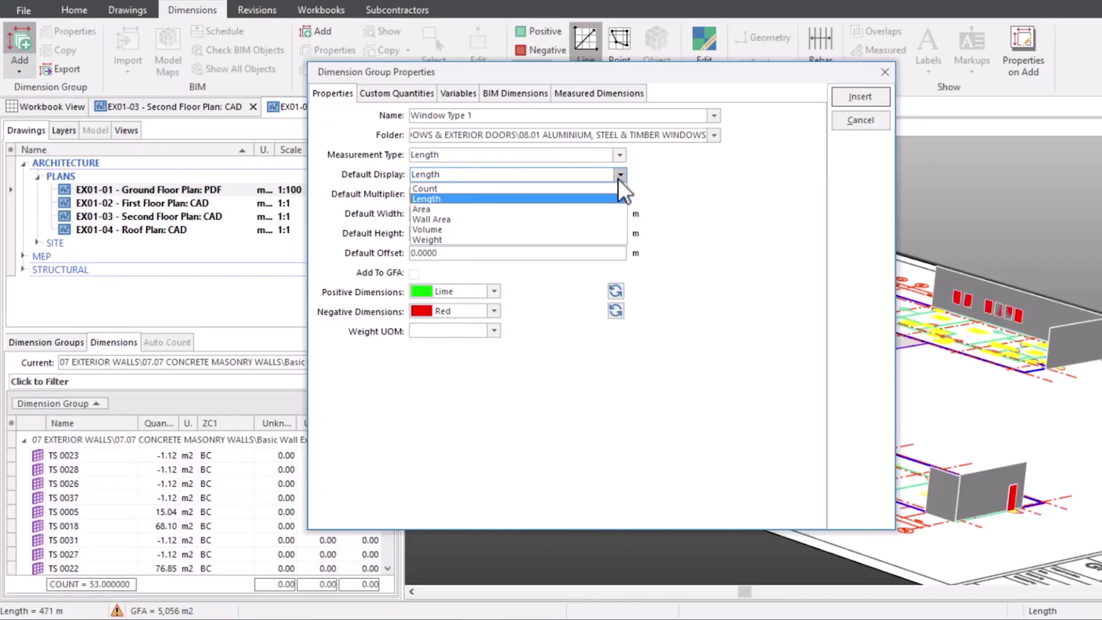
click(603, 184)
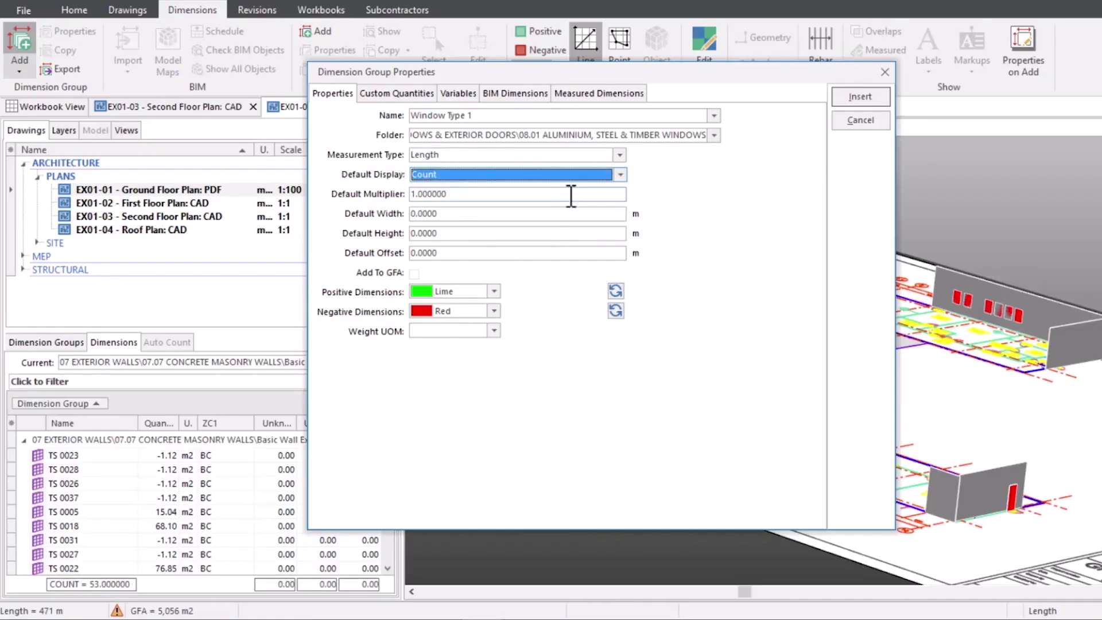
click(512, 195)
text(1)
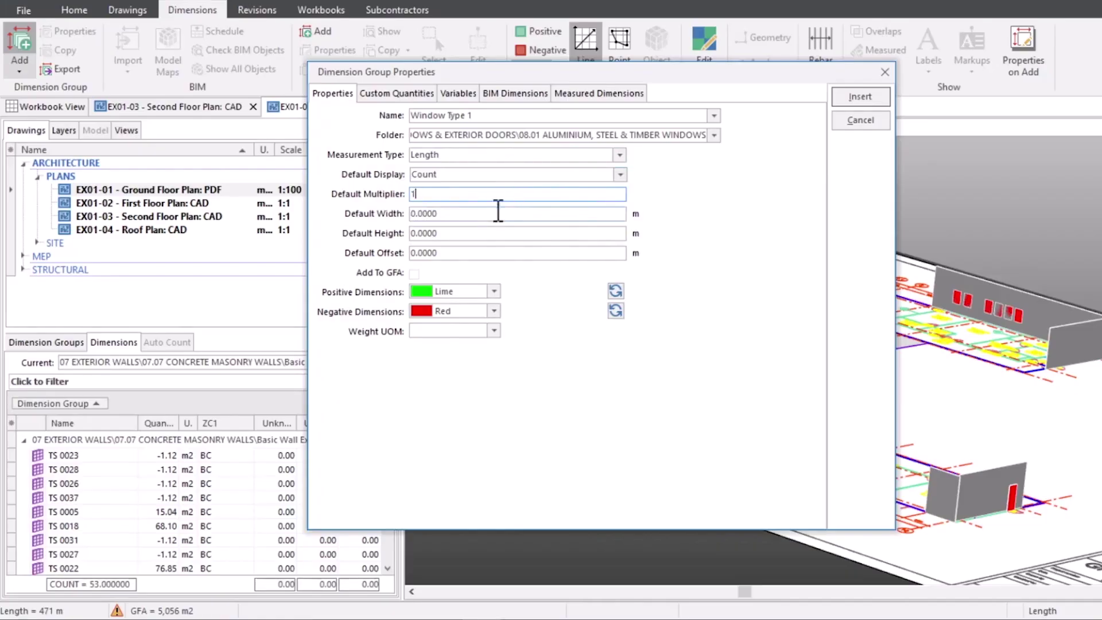
Step: Set the window group's default height to 1.8 m and its default offset to 0.4 m
click(464, 233)
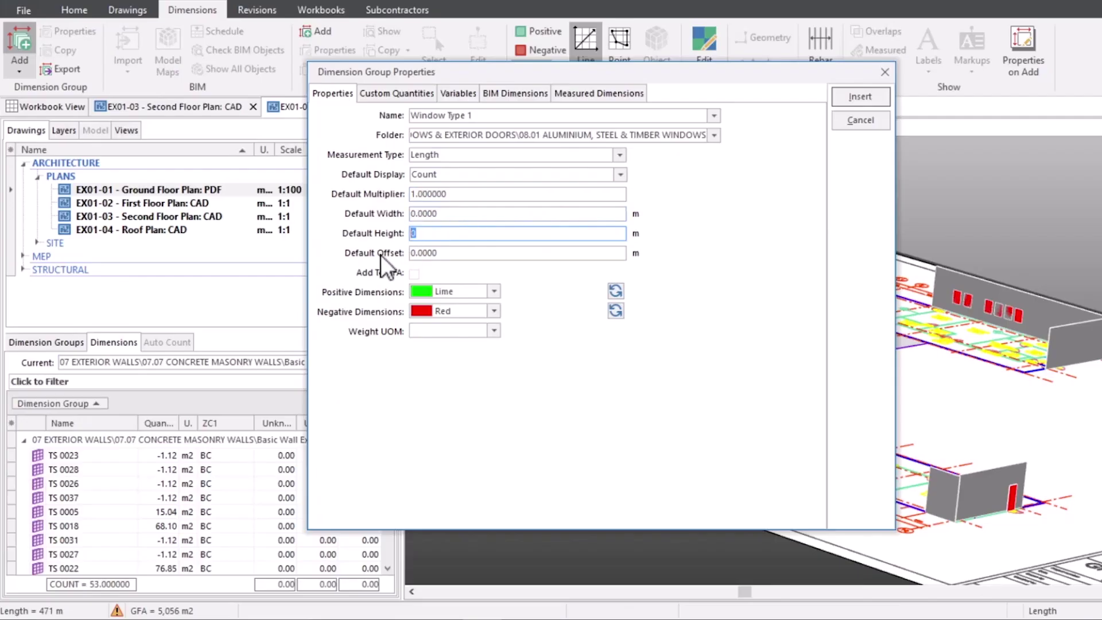
text(1.8)
click(461, 254)
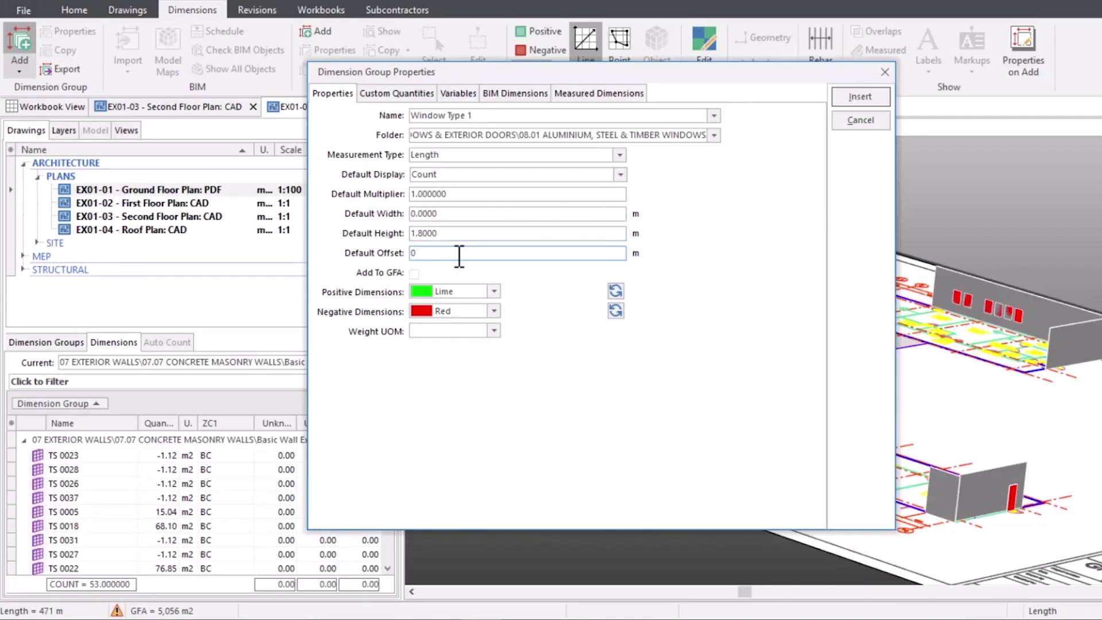
text(.4)
Step: Add a custom quantity named Lintels with unit m to the window group
click(402, 93)
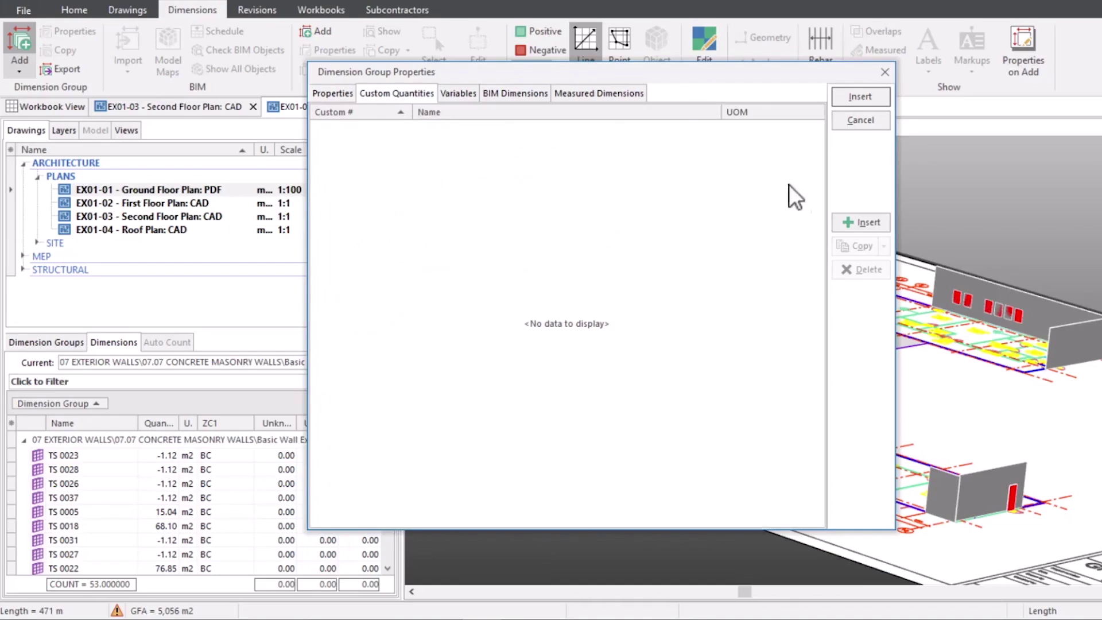
click(853, 222)
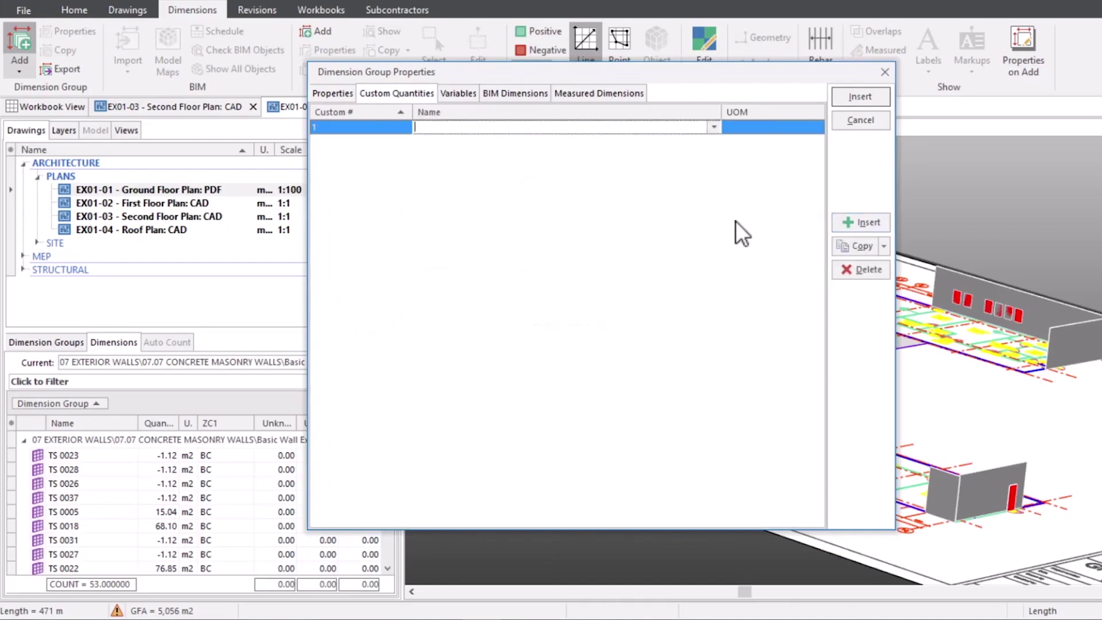
text(Lintels)
key(Return)
click(818, 131)
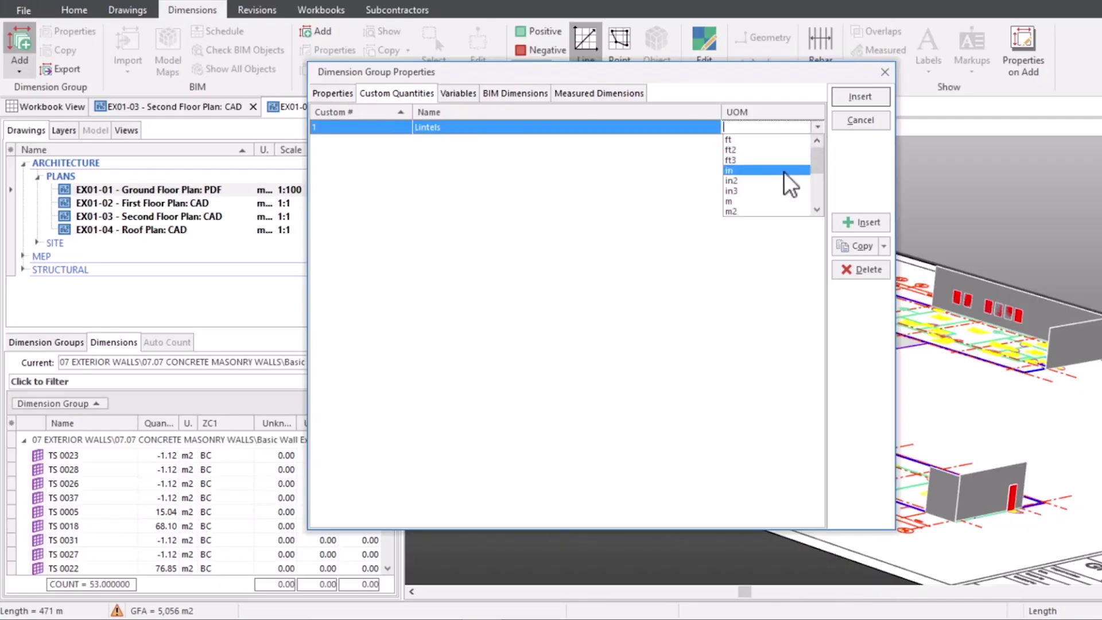
click(769, 201)
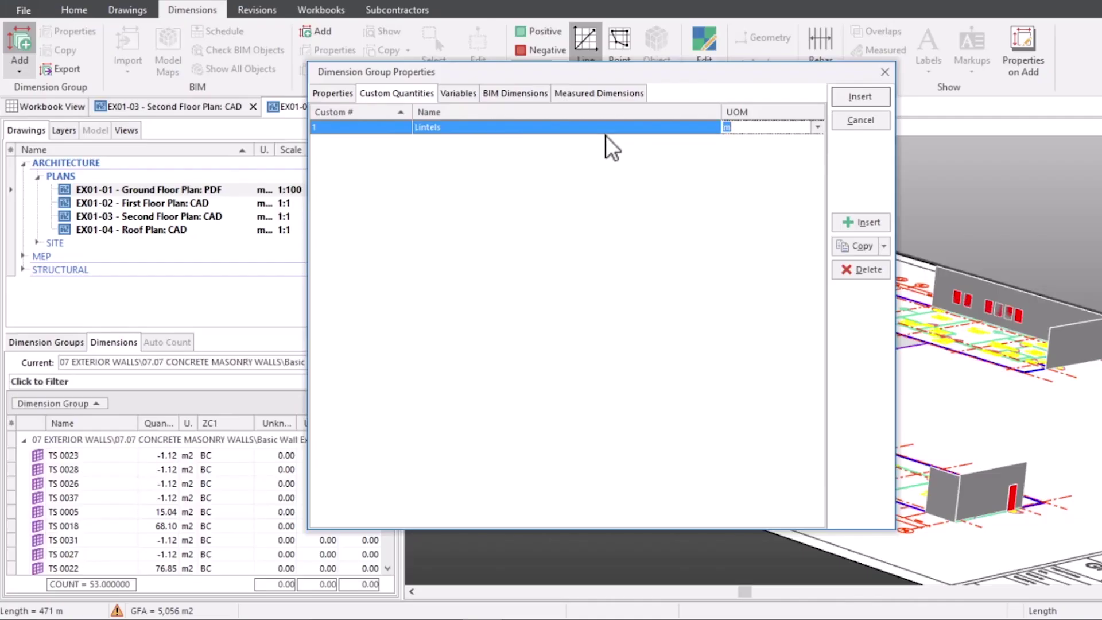
Step: Define the Lintels measured dimension with the expression [Length]+0.15 and insert the Window Type 1 group
click(614, 96)
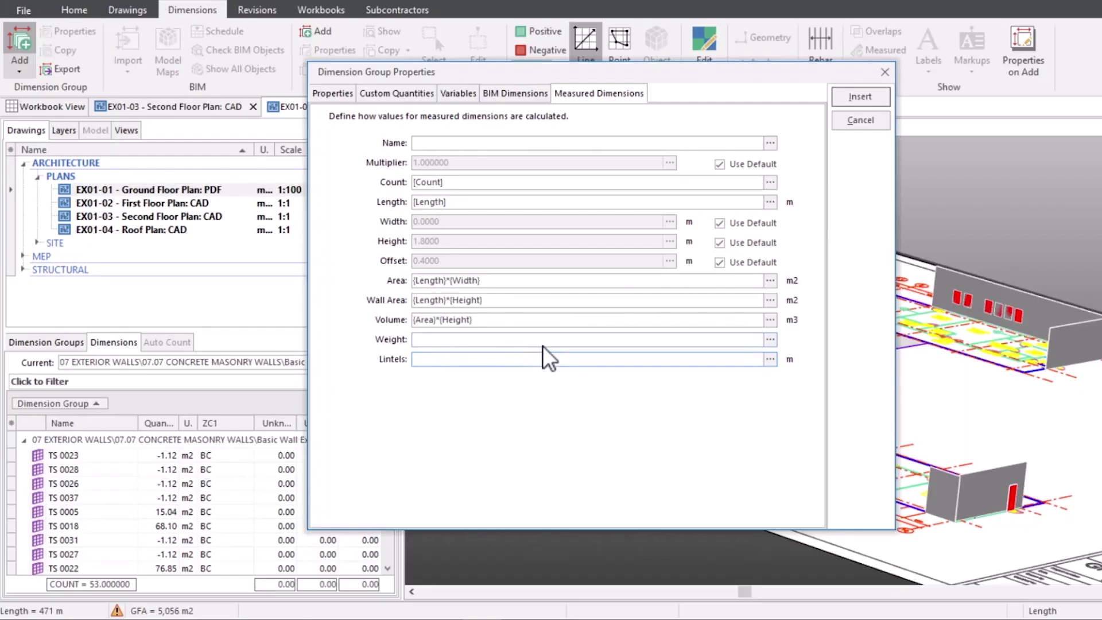
click(769, 359)
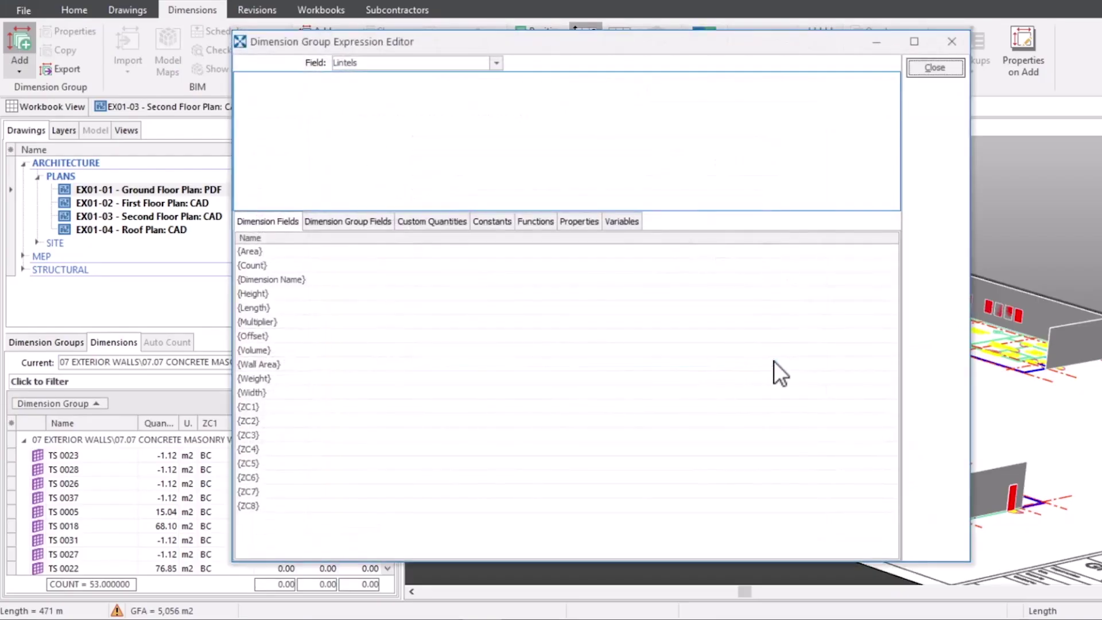
click(591, 224)
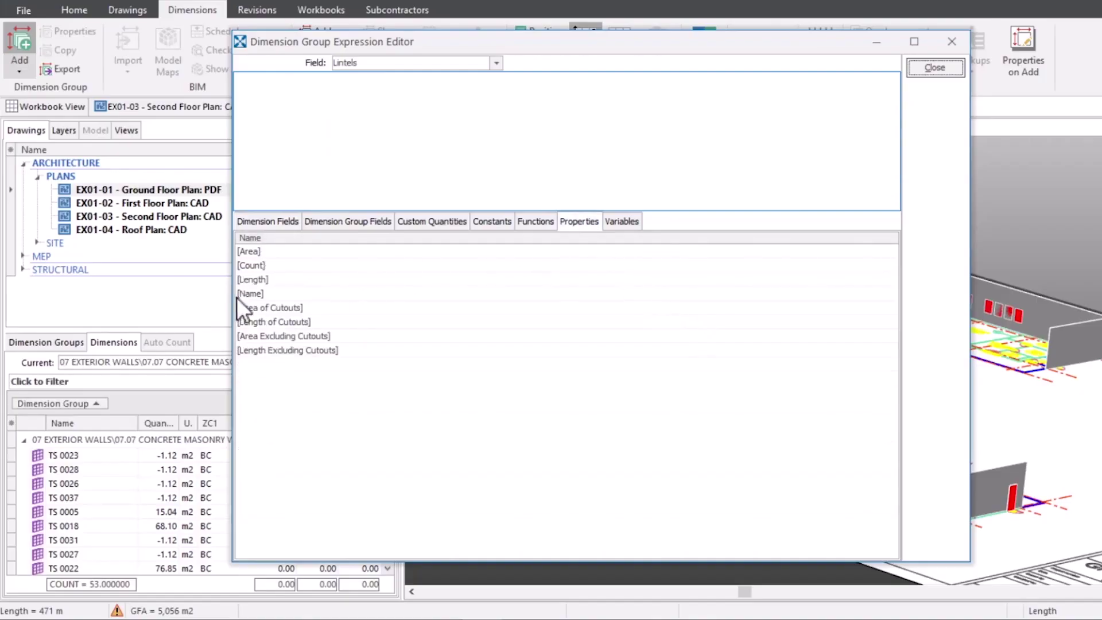
double_click(271, 281)
text(+)
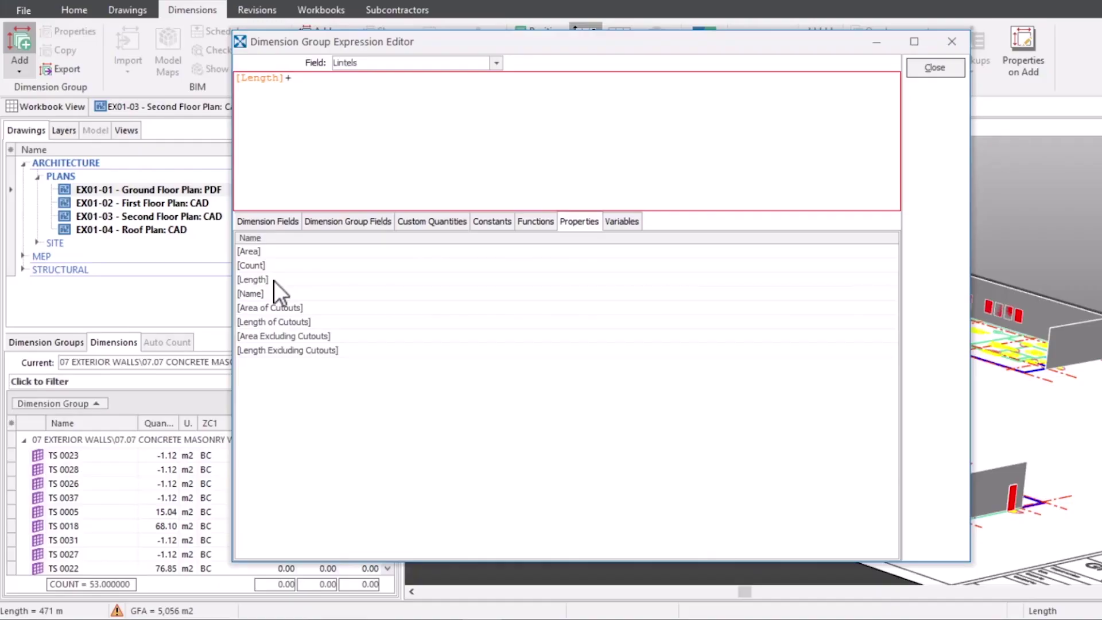
text(0)
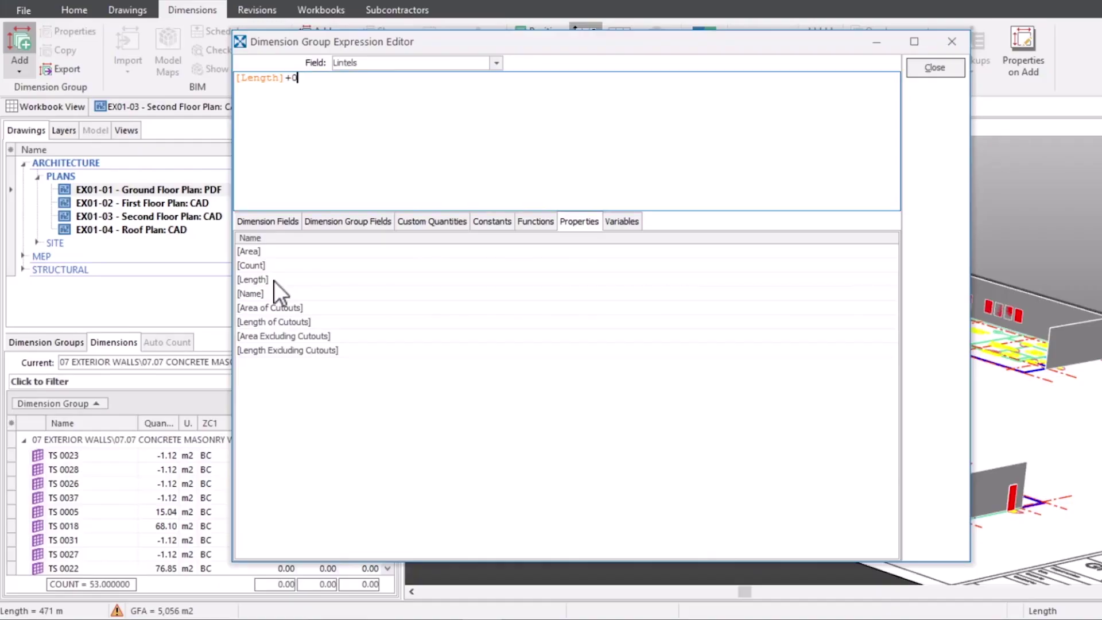
text(.15)
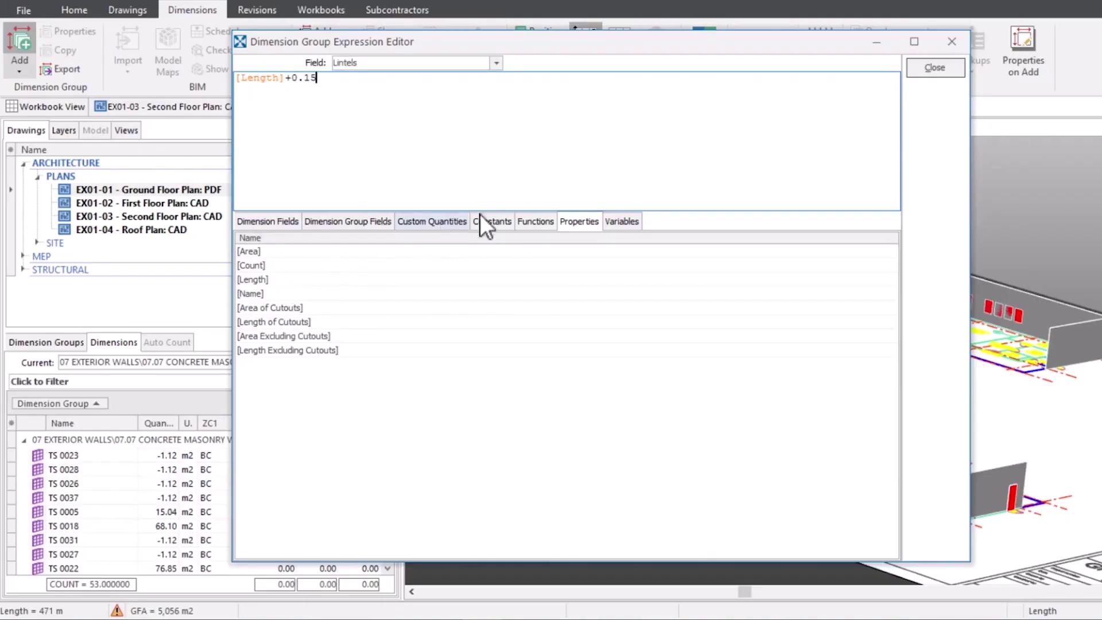
click(930, 70)
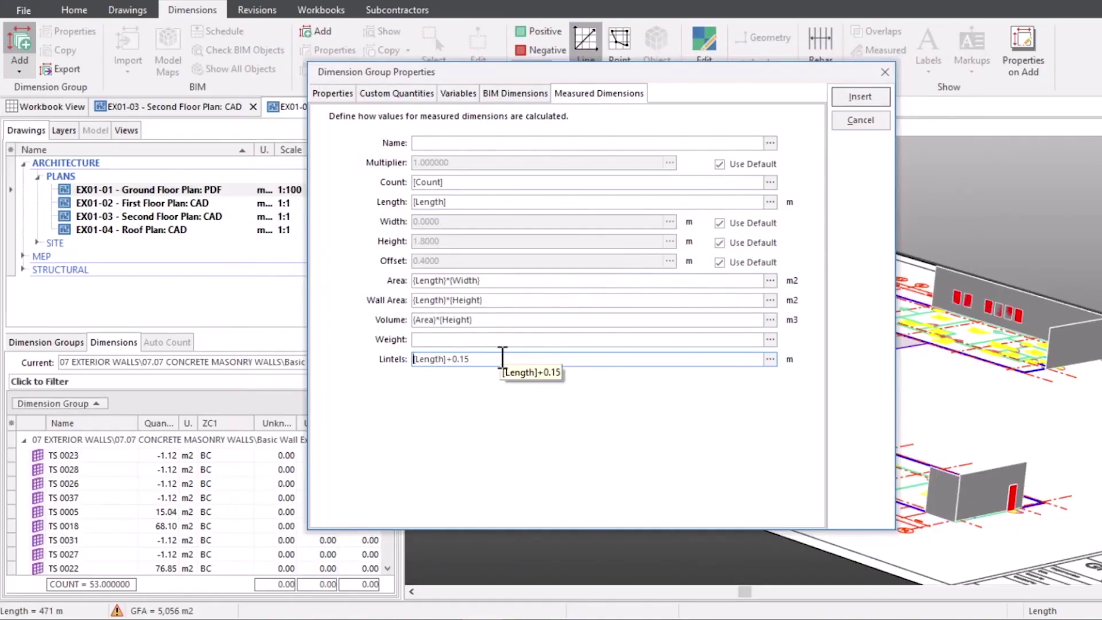
click(871, 97)
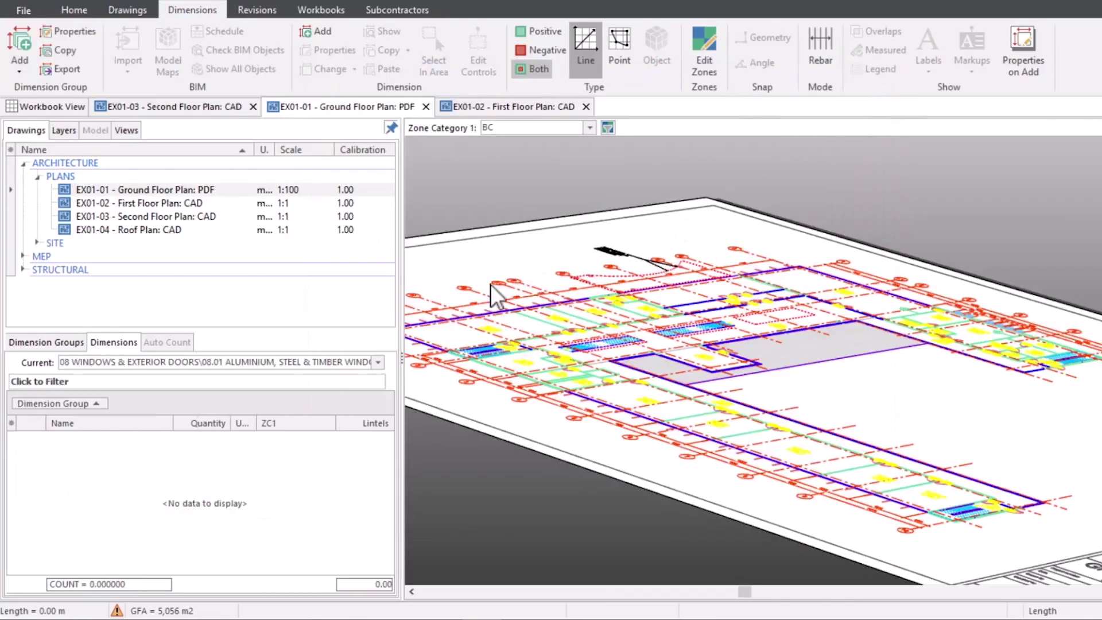
Step: Return the ground floor plan from 3D to 2D and select the Window Type 1 group for measuring
click(68, 342)
click(128, 10)
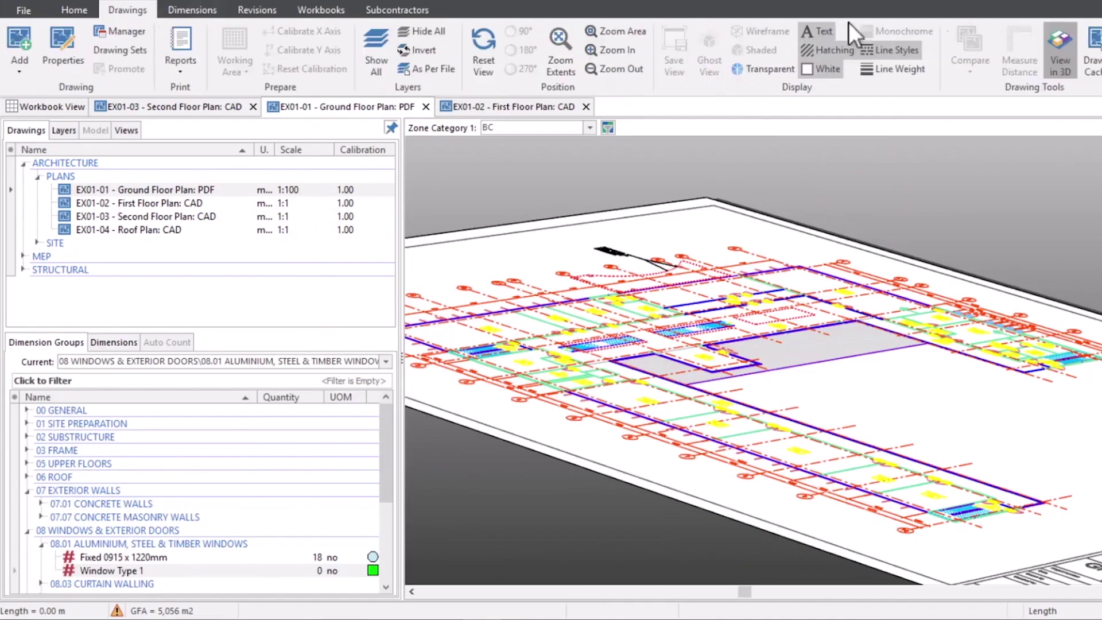
click(1061, 49)
click(1019, 50)
scroll(763, 253, up, 10)
drag(768, 254, 906, 217)
click(169, 571)
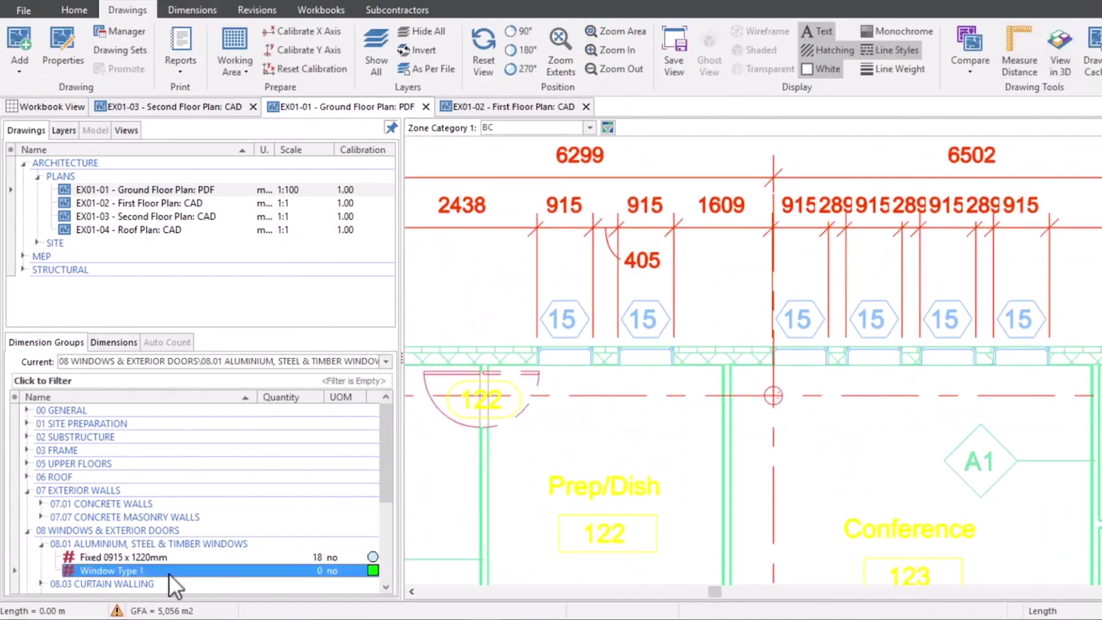
Step: Measure the six windows tagged 15 in the exterior wall beside Prep/Dish and Conference, and select the Window Type 1 group to check its quantity
scroll(573, 345, up, 5)
click(543, 347)
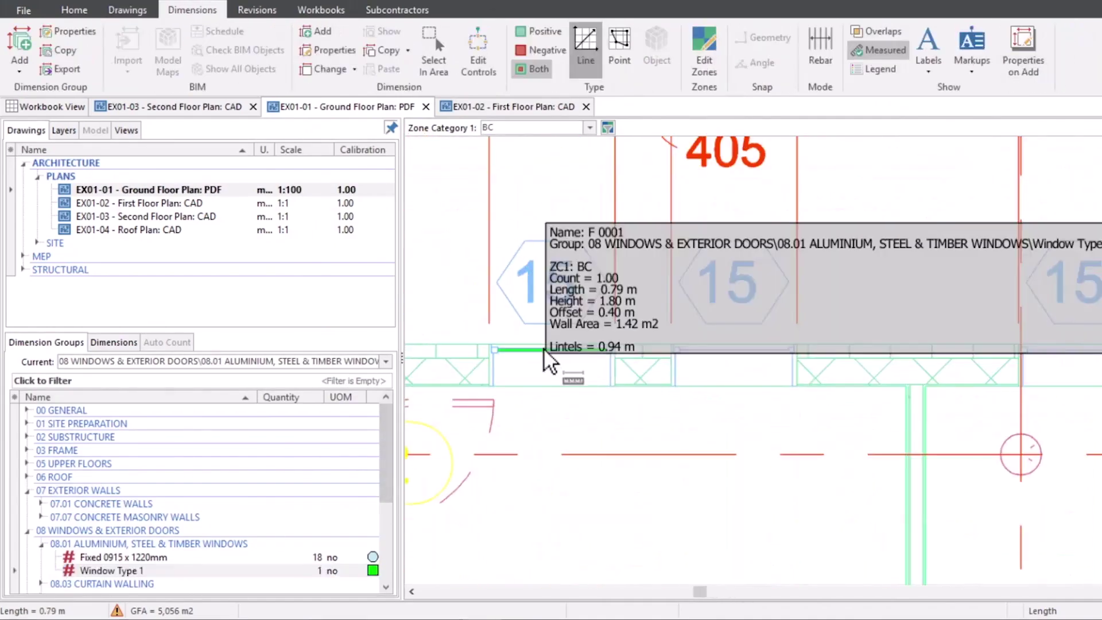
click(744, 349)
click(1067, 349)
drag(1033, 392, 430, 450)
click(629, 410)
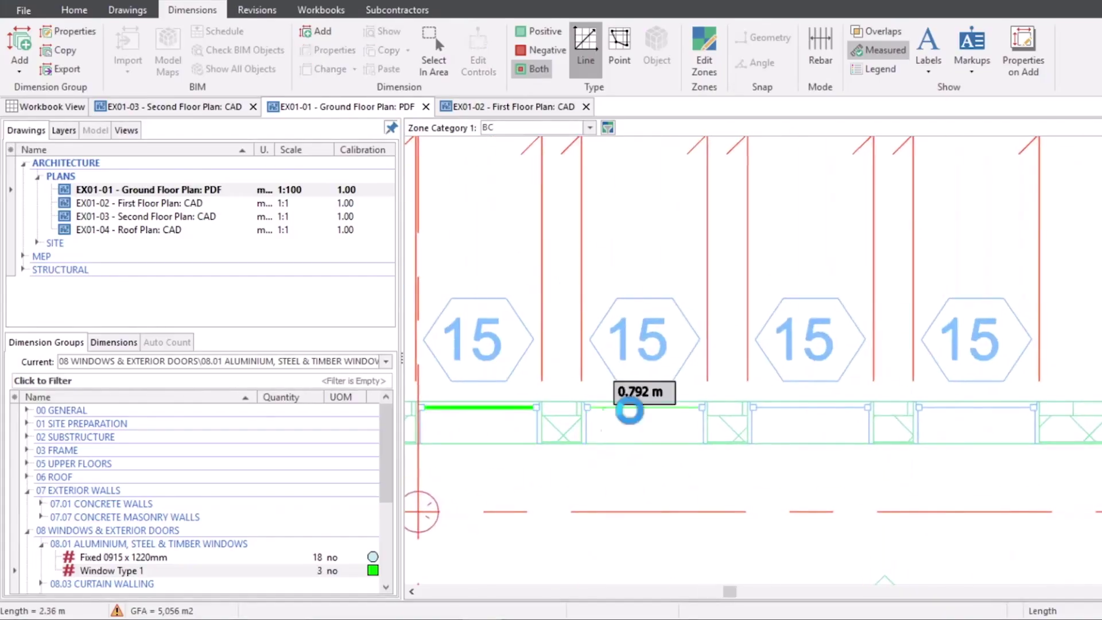
click(796, 407)
click(958, 407)
scroll(1066, 298, down, 4)
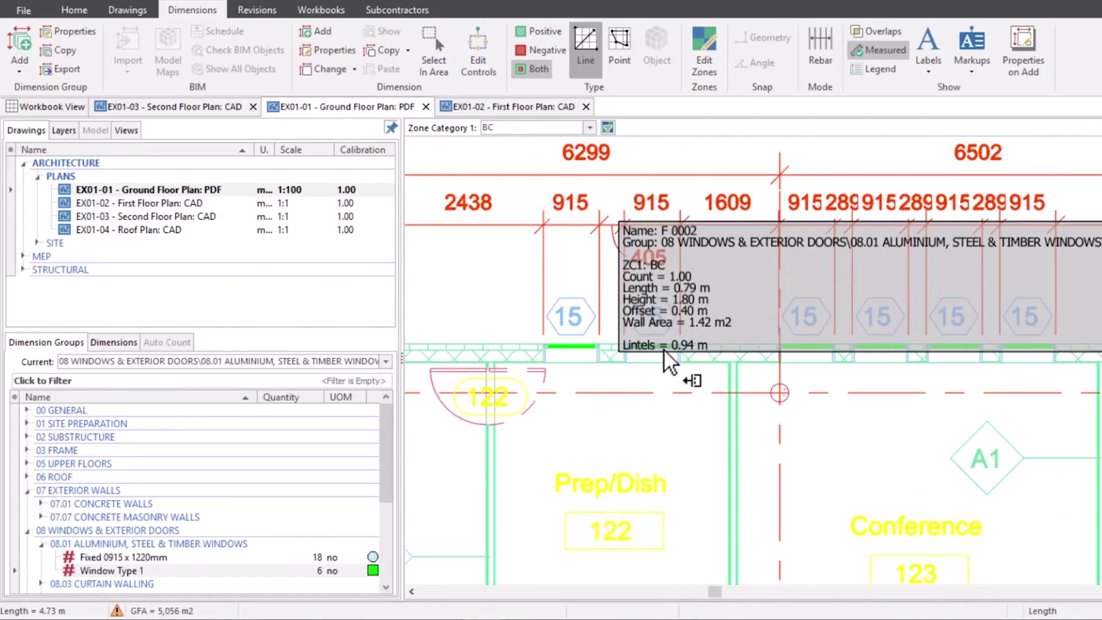
click(185, 570)
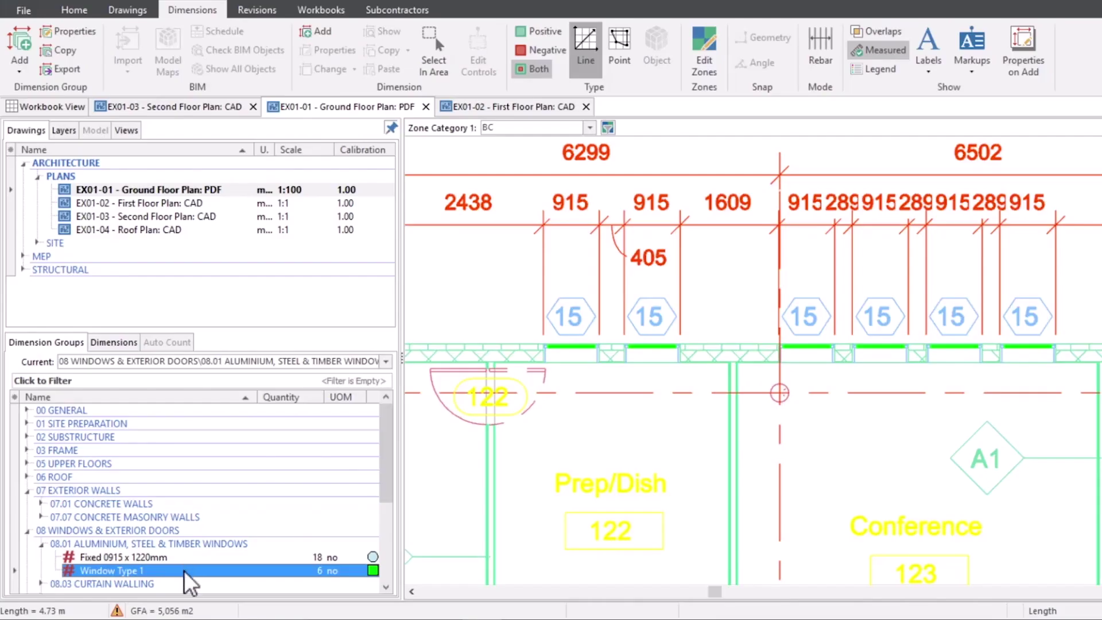
scroll(321, 491, down, 2)
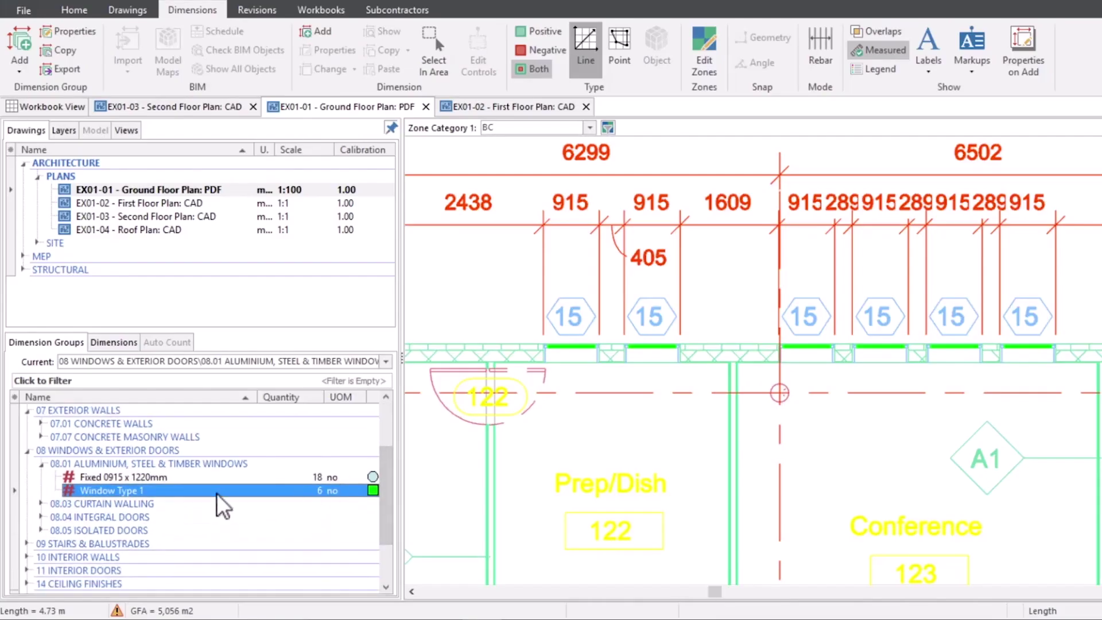
Step: Open the electrical drawing E201 - Ground Floor Lighting and bring the round light fixture labelled D into close view
mouse_move(217, 493)
click(23, 256)
click(38, 270)
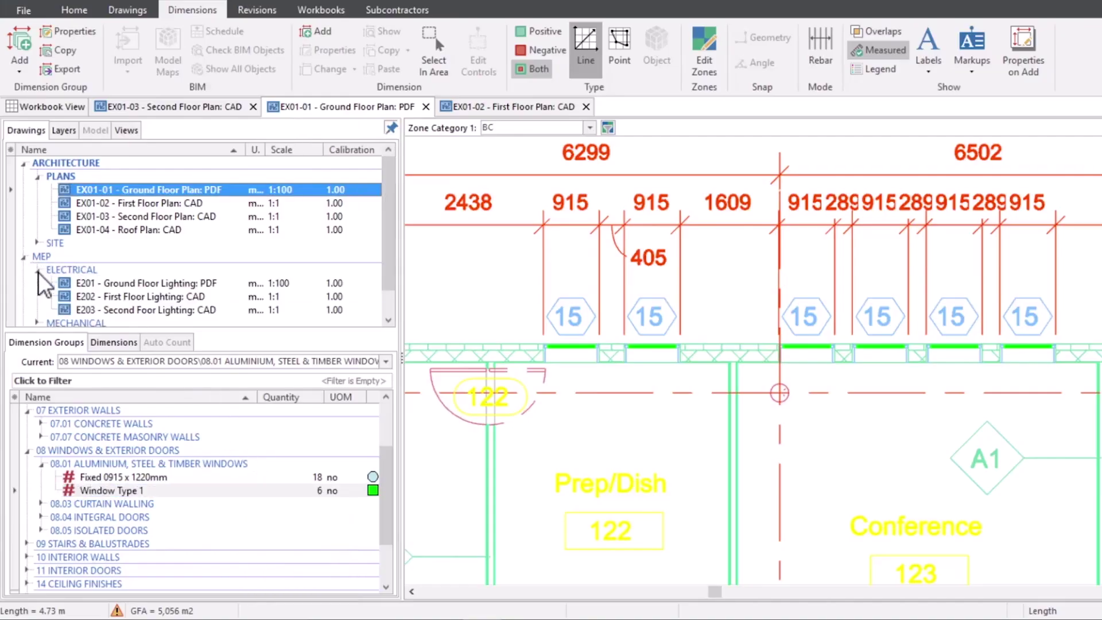
double_click(162, 283)
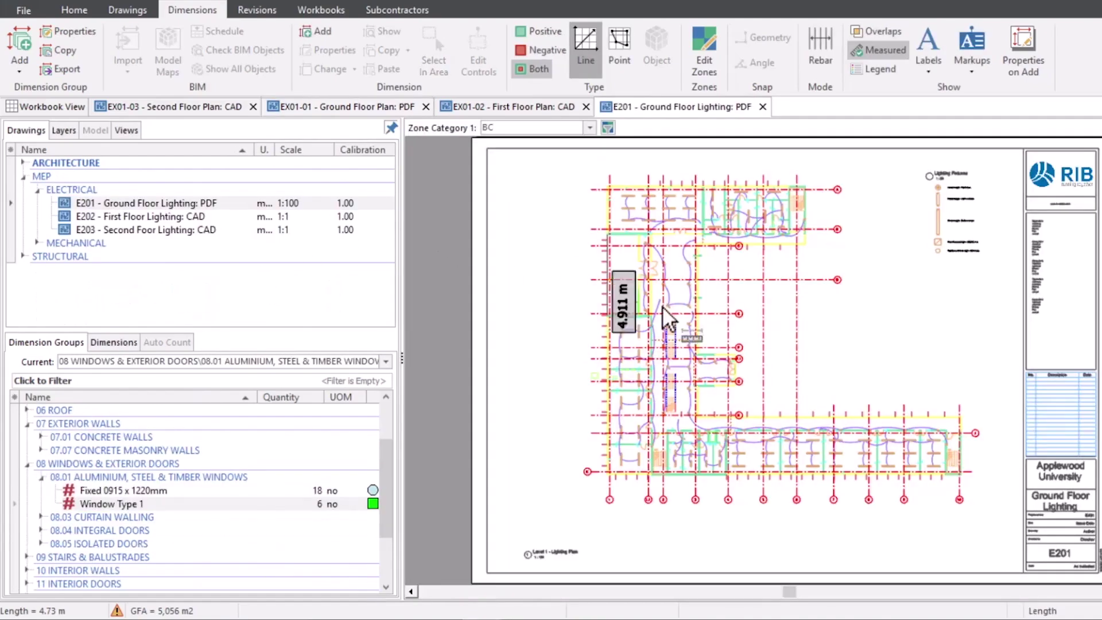
scroll(654, 281, up, 10)
scroll(609, 370, up, 3)
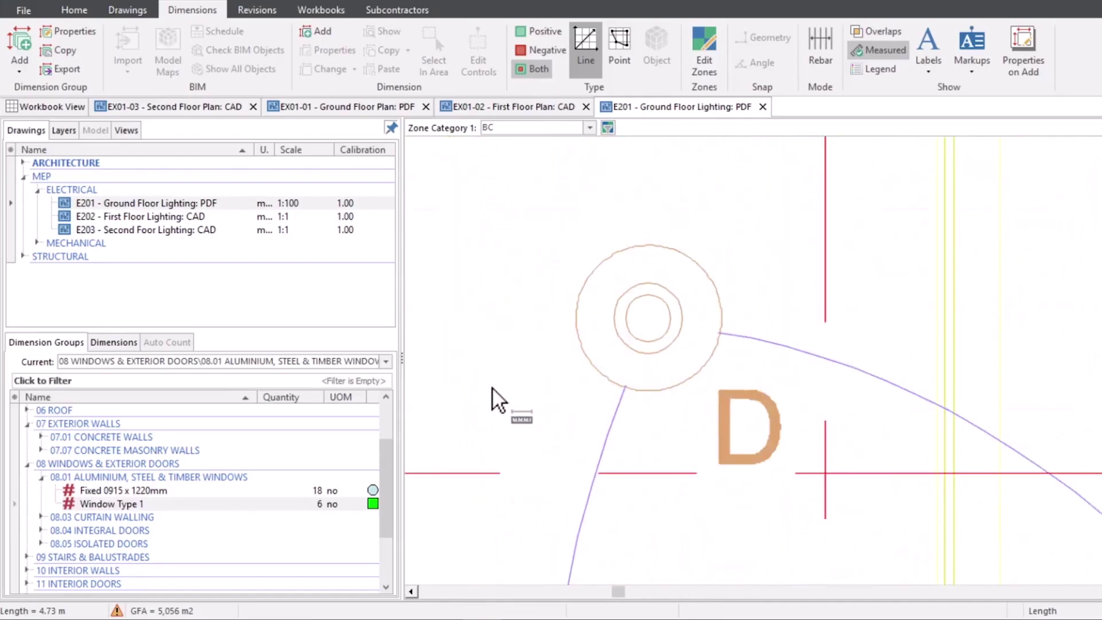
Step: Make Pendant Light - Disk 100W - 277V, in 19.13 Lighting Fittings under 19 Electrical Services, the current dimension group
scroll(140, 492, down, 2)
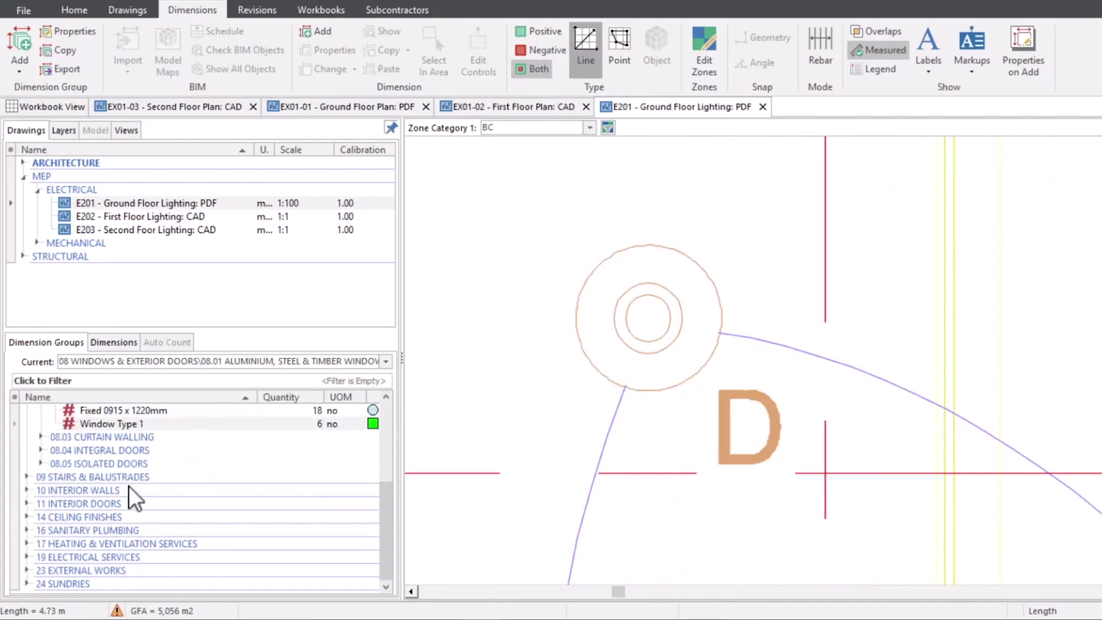
click(27, 556)
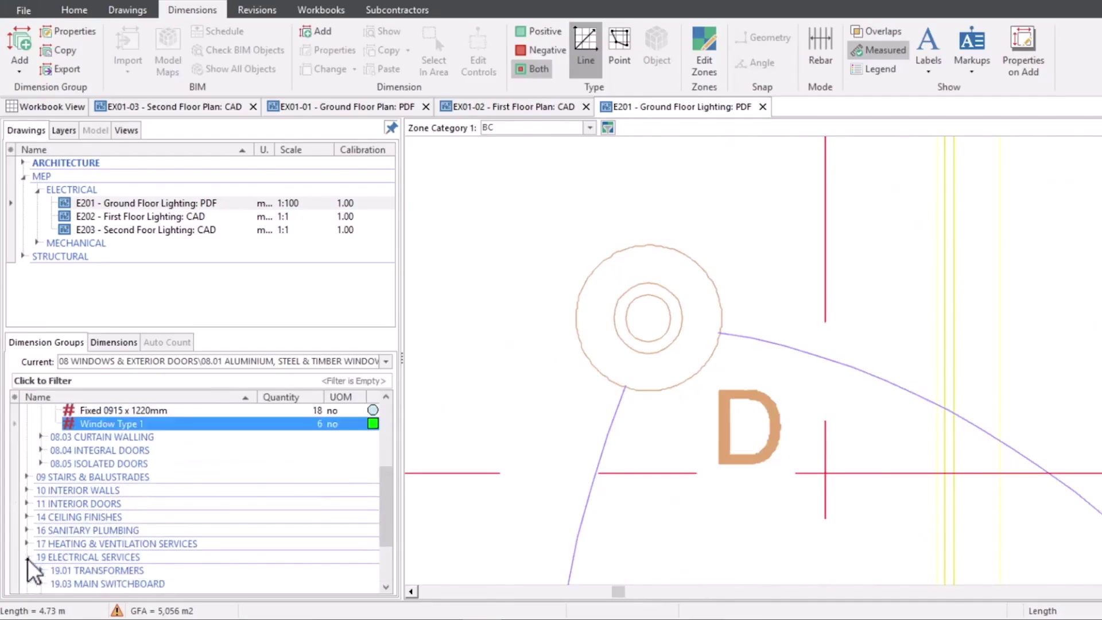
click(41, 557)
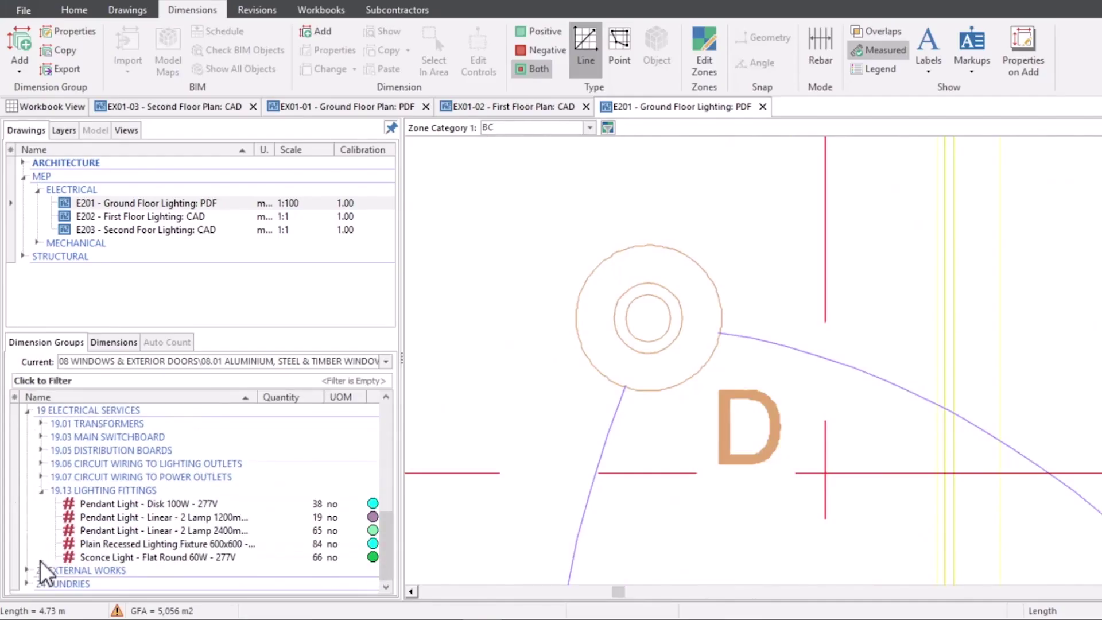
click(138, 503)
Step: Isolate the layer of the round light fixture's outline, LINES: ORANGE, by hiding all other layers of the drawing
scroll(664, 376, down, 6)
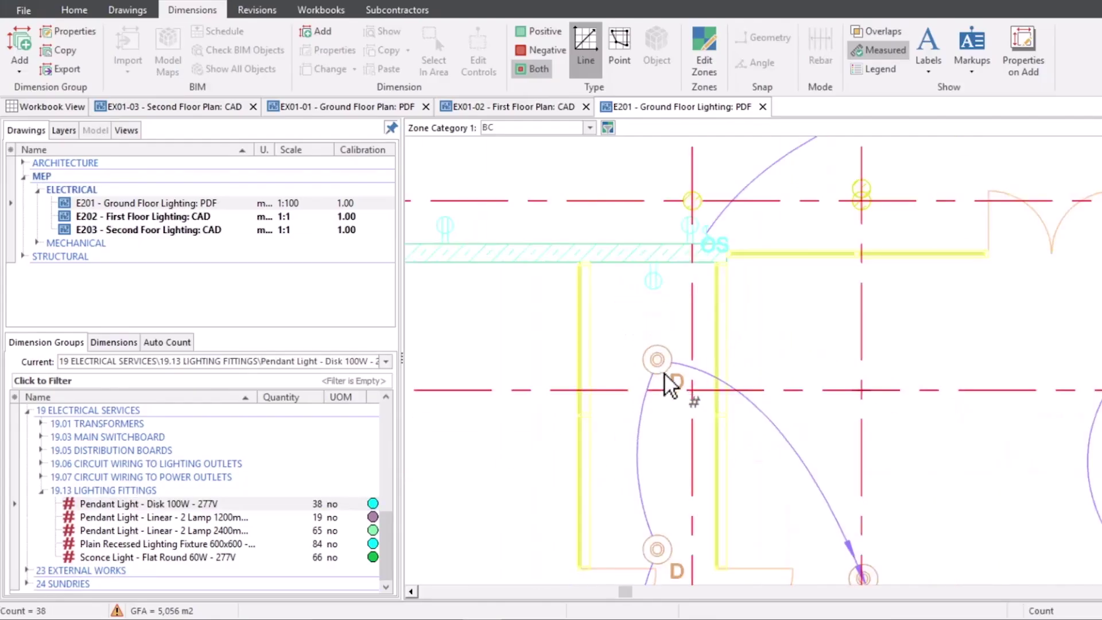
scroll(757, 439, down, 1)
drag(770, 439, 712, 331)
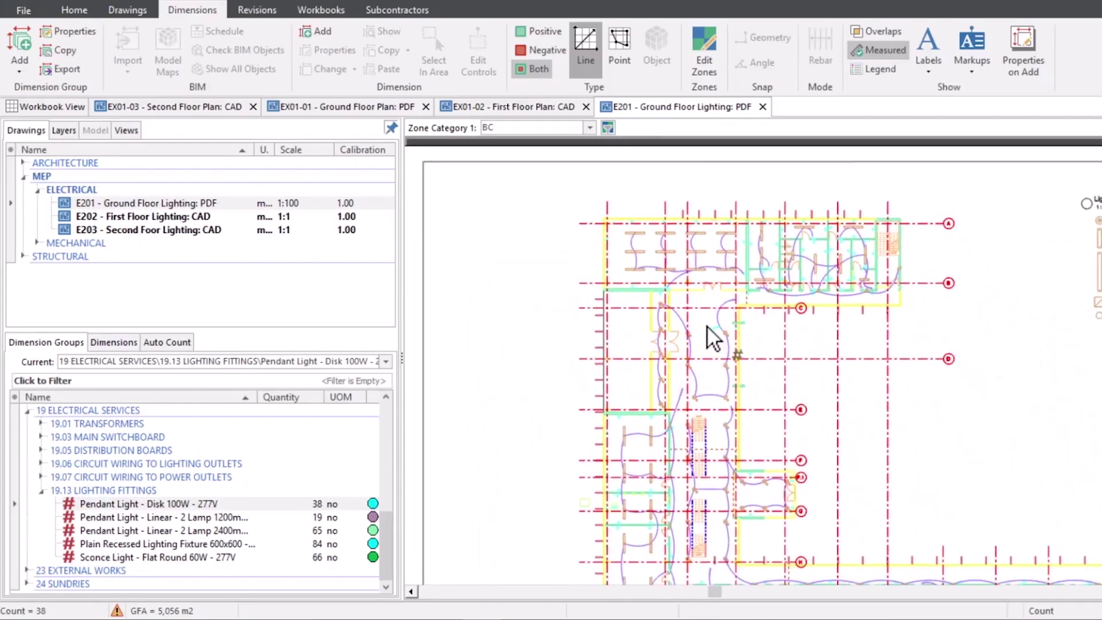
scroll(687, 303, up, 1)
scroll(690, 305, up, 1)
click(127, 9)
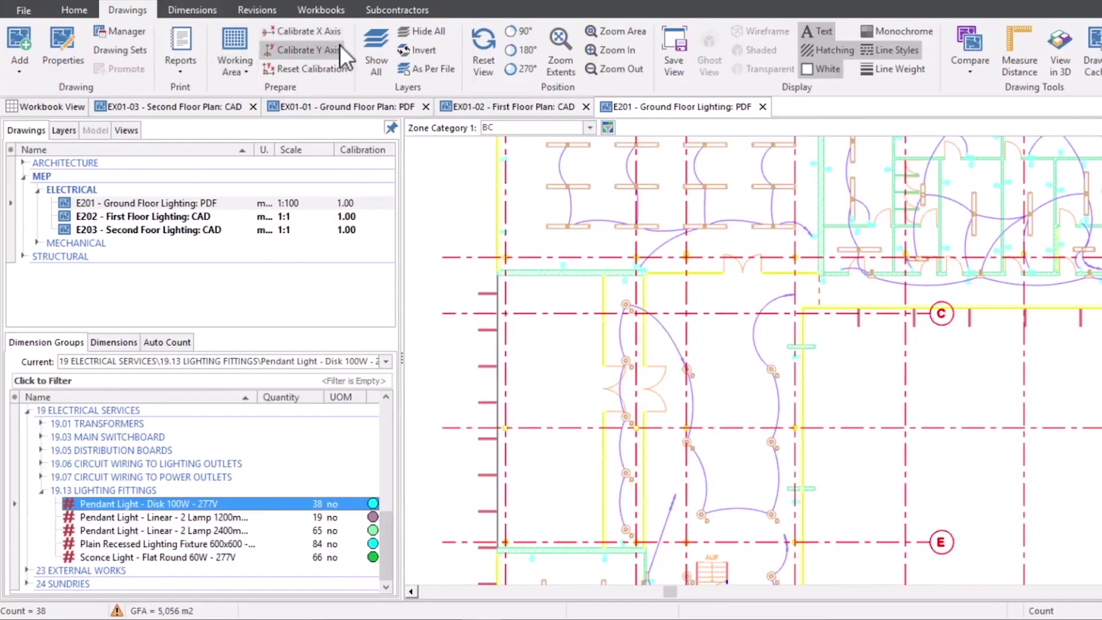
click(63, 131)
scroll(589, 302, up, 3)
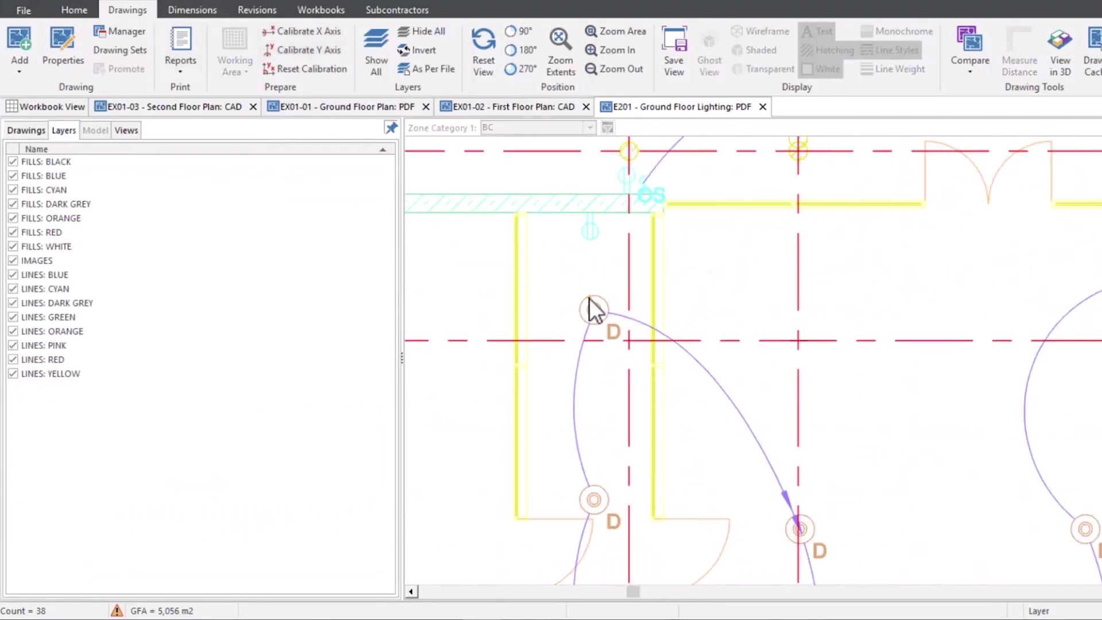
scroll(588, 298, up, 4)
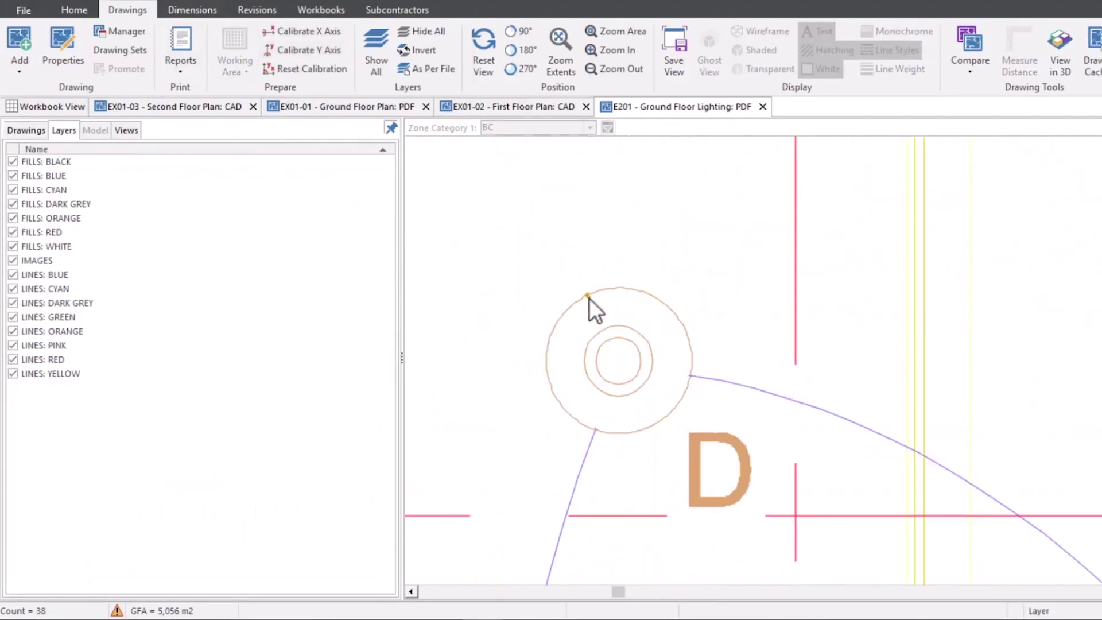
ctrl+click(593, 373)
click(424, 50)
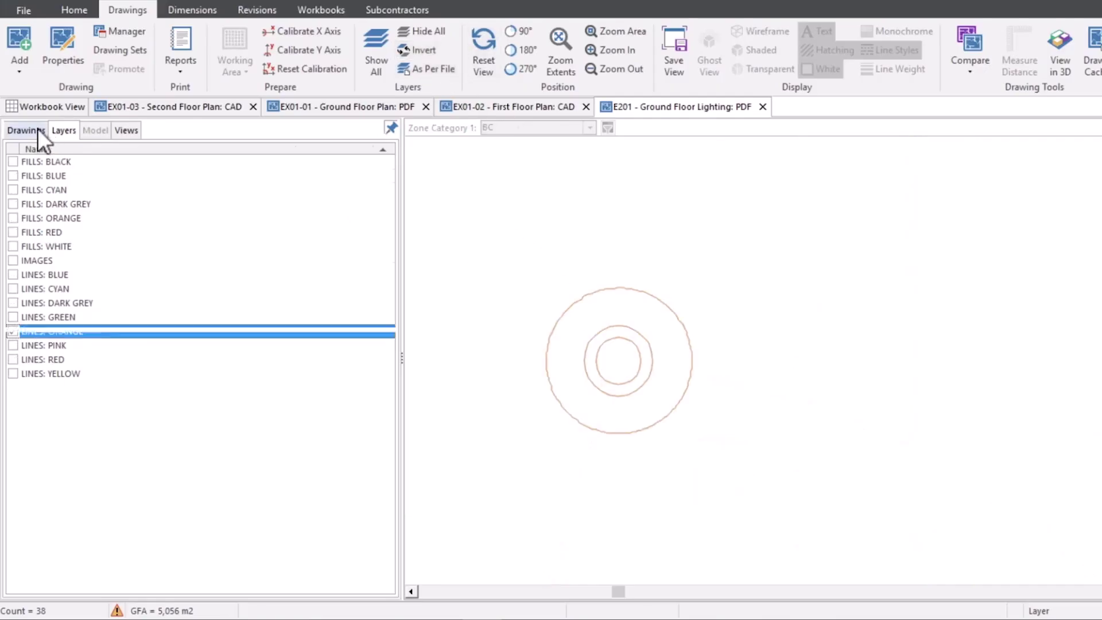
Step: Capture the round pendant light symbol as the search image for Auto Count
click(26, 130)
scroll(566, 301, down, 5)
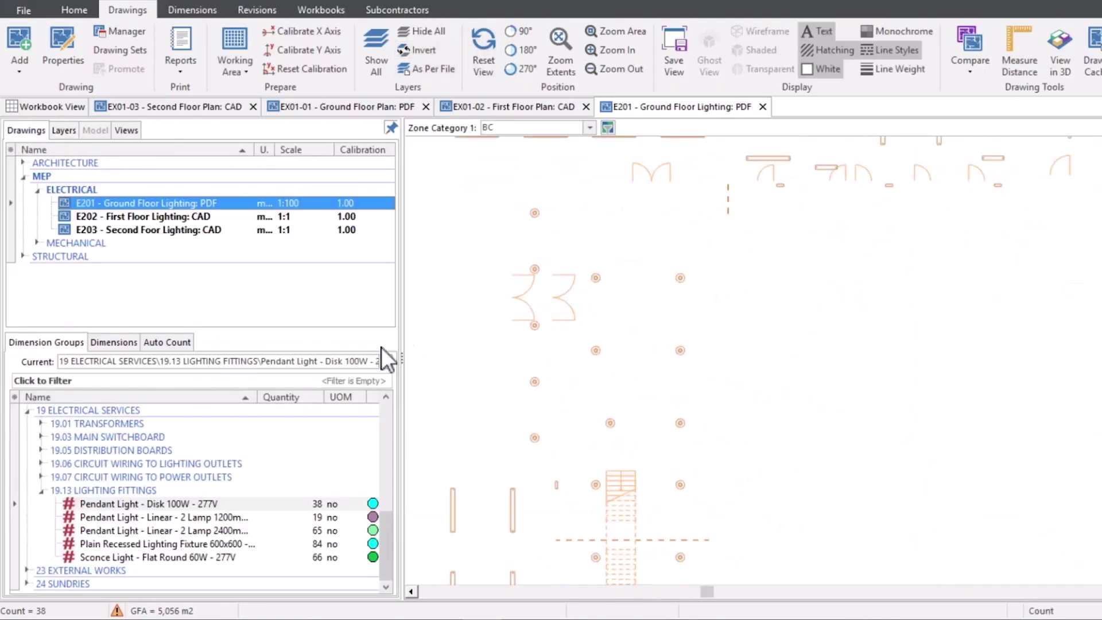
click(168, 343)
scroll(536, 216, up, 5)
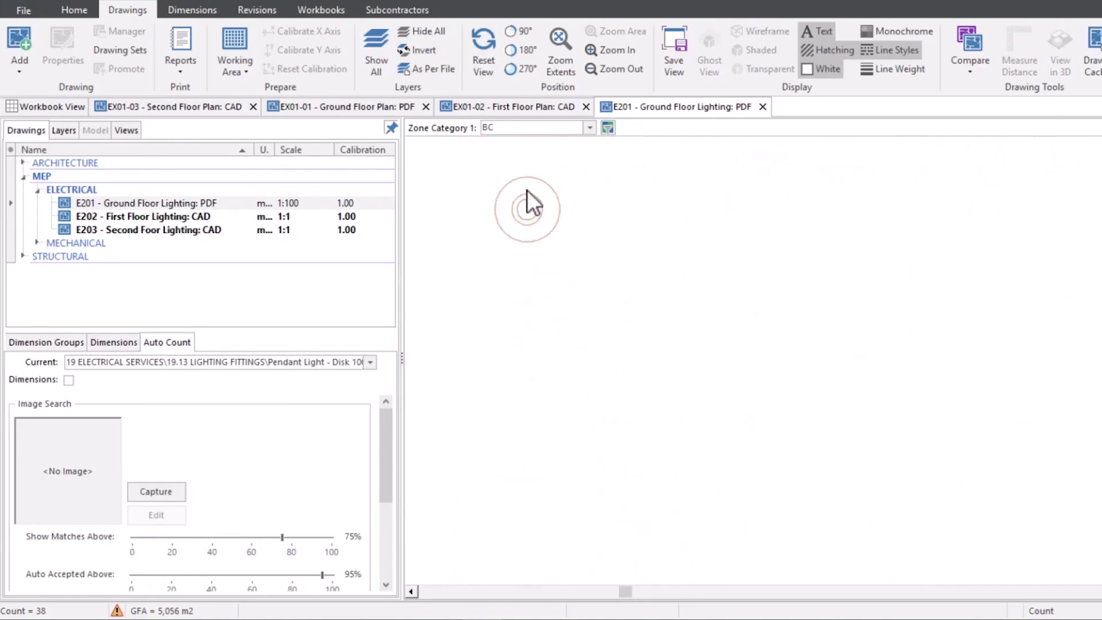
click(156, 491)
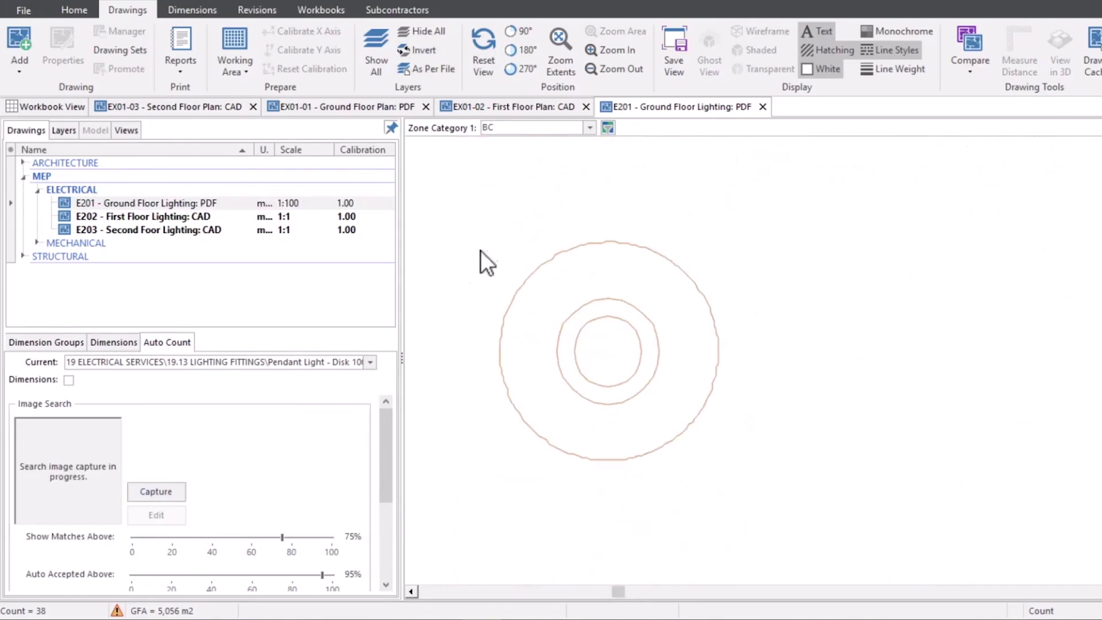
drag(471, 220, 738, 485)
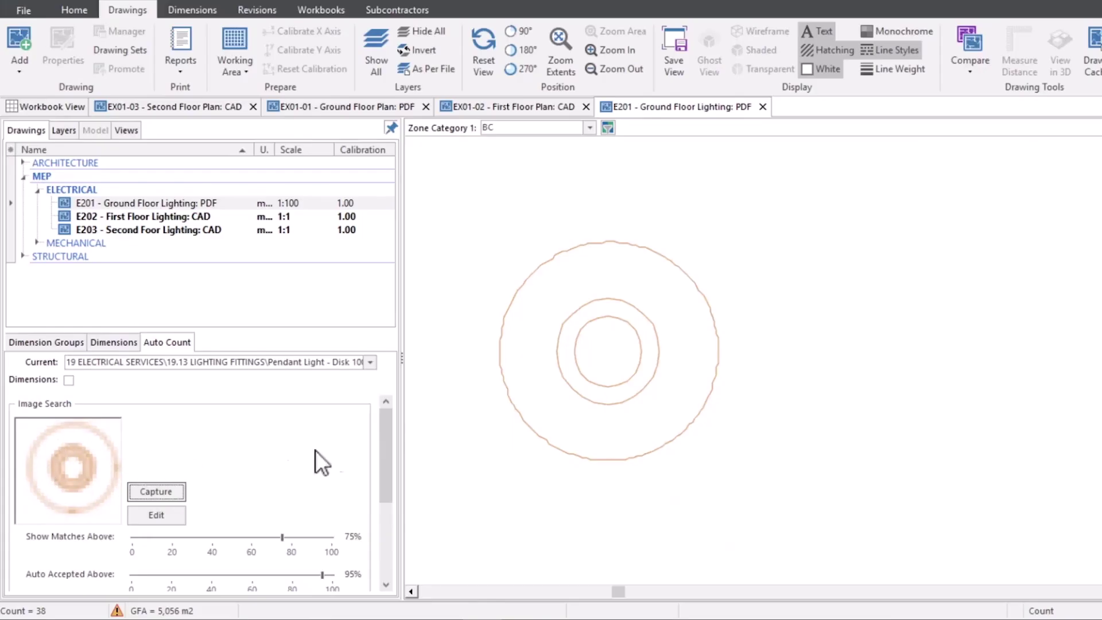
Step: Run the Auto Count search for the captured symbol and accept the remaining yellow matches on the drawing
drag(384, 435, 379, 493)
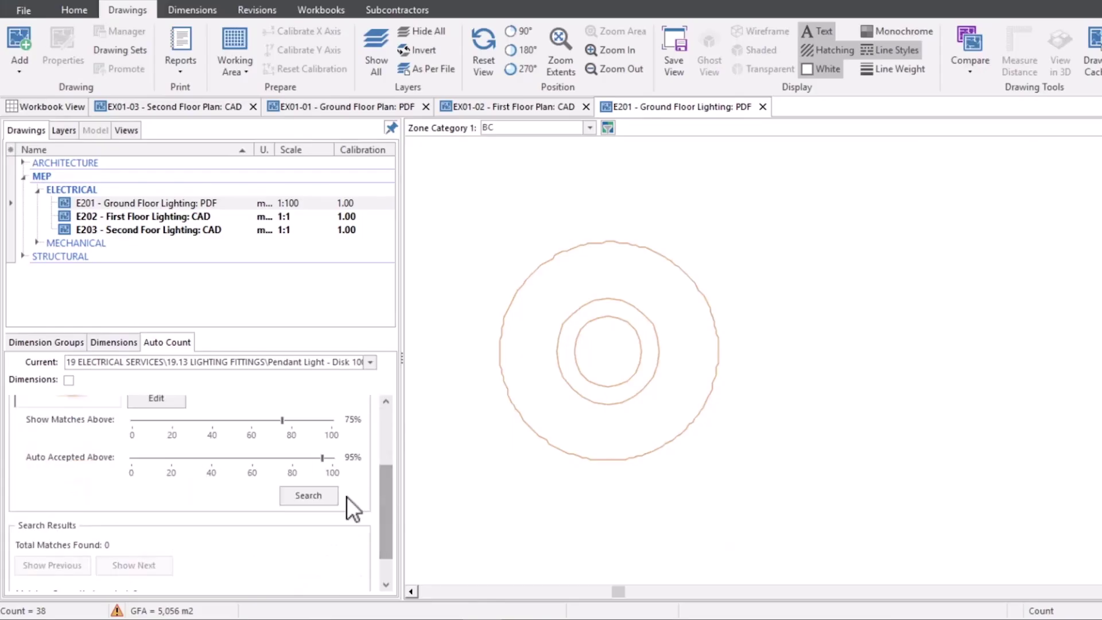
click(321, 496)
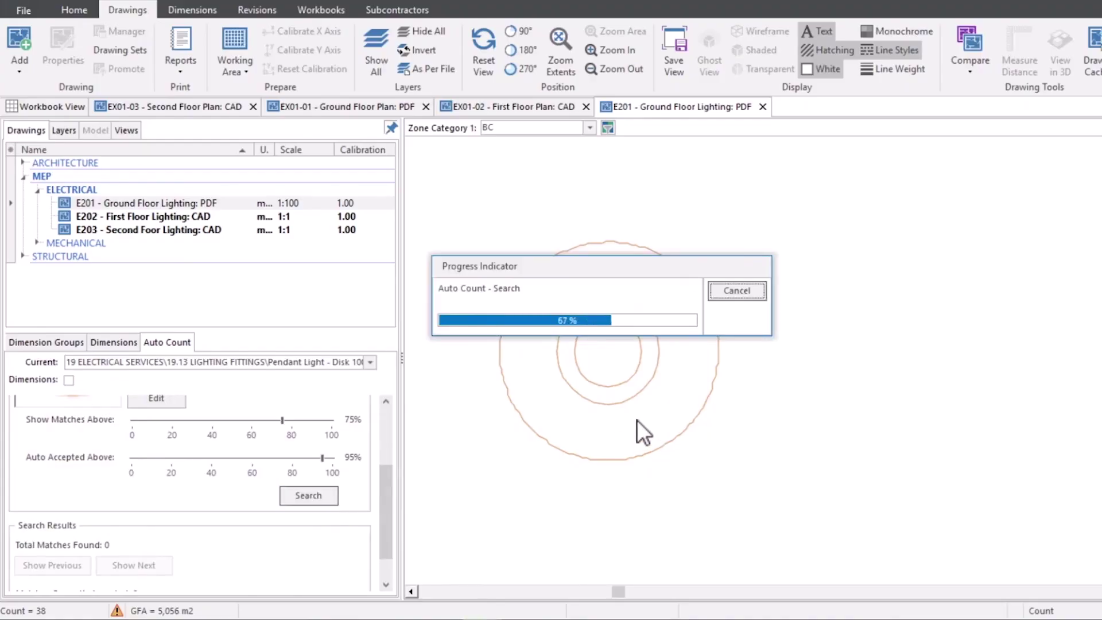
scroll(637, 420, down, 10)
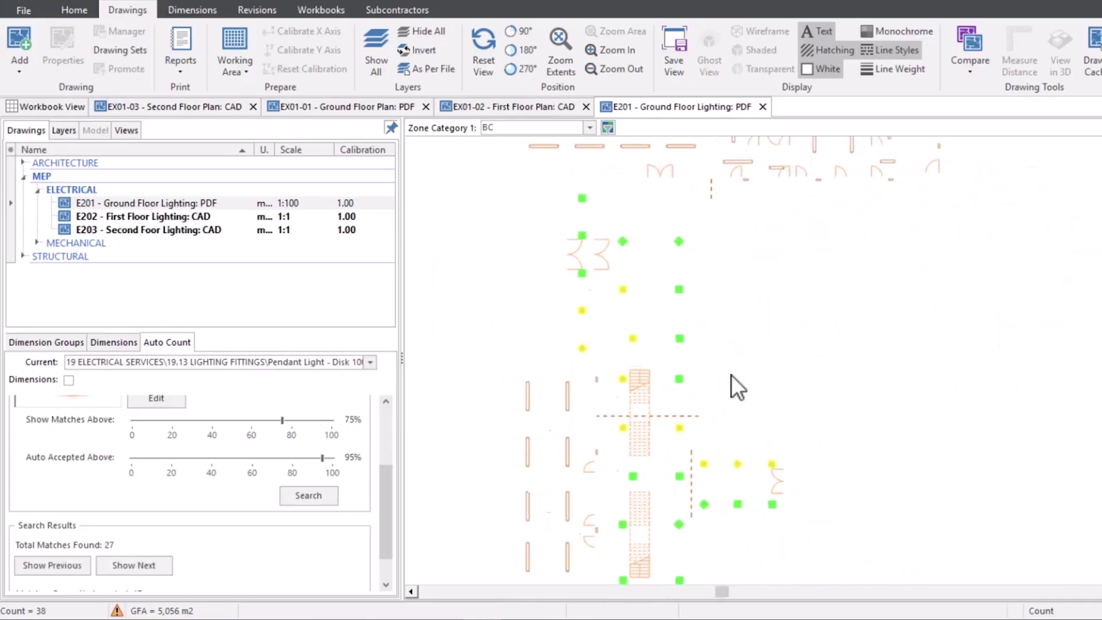
click(629, 335)
click(619, 375)
click(618, 424)
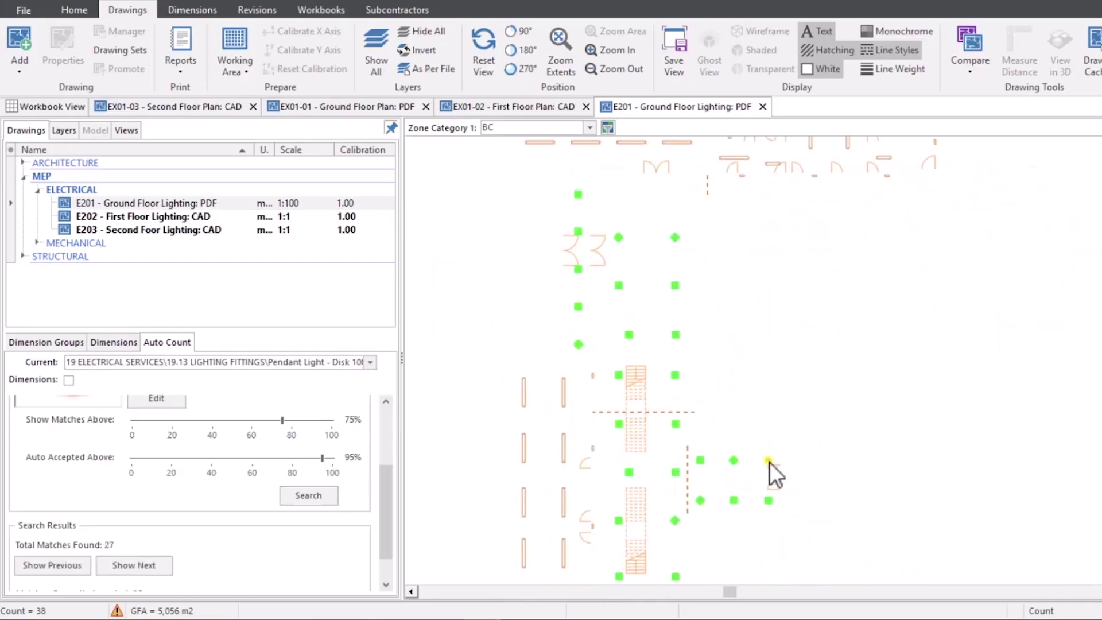
click(769, 461)
Step: Save the accepted matches to the Pendant Light - Disk 100W - 277V group and return to the list of dimension groups
scroll(766, 442, down, 4)
scroll(732, 408, up, 2)
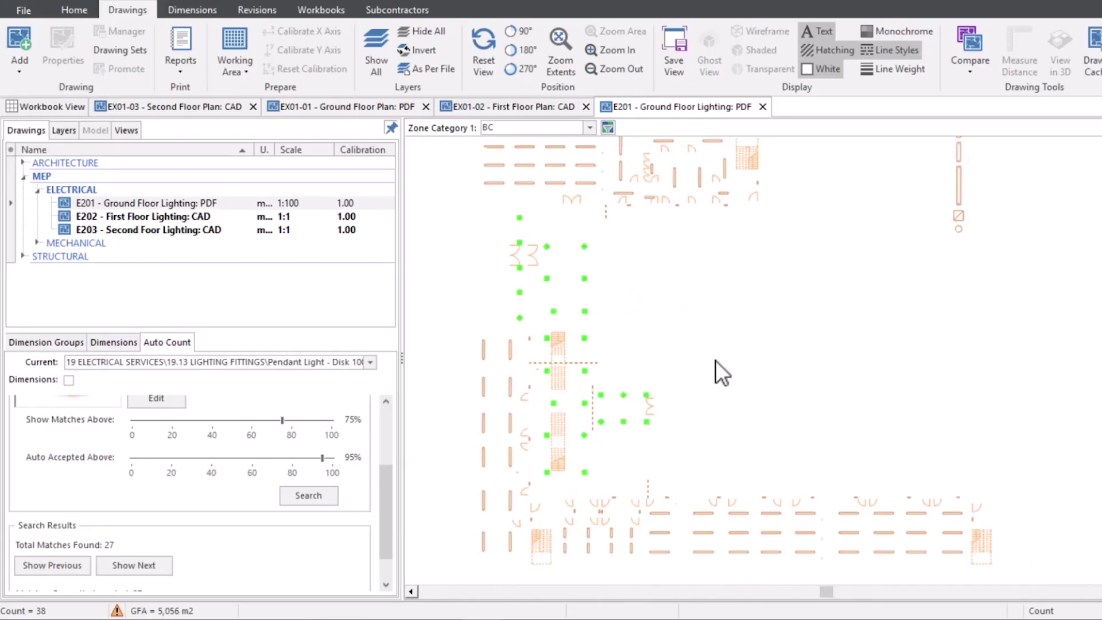
drag(715, 360, 773, 394)
drag(392, 501, 382, 548)
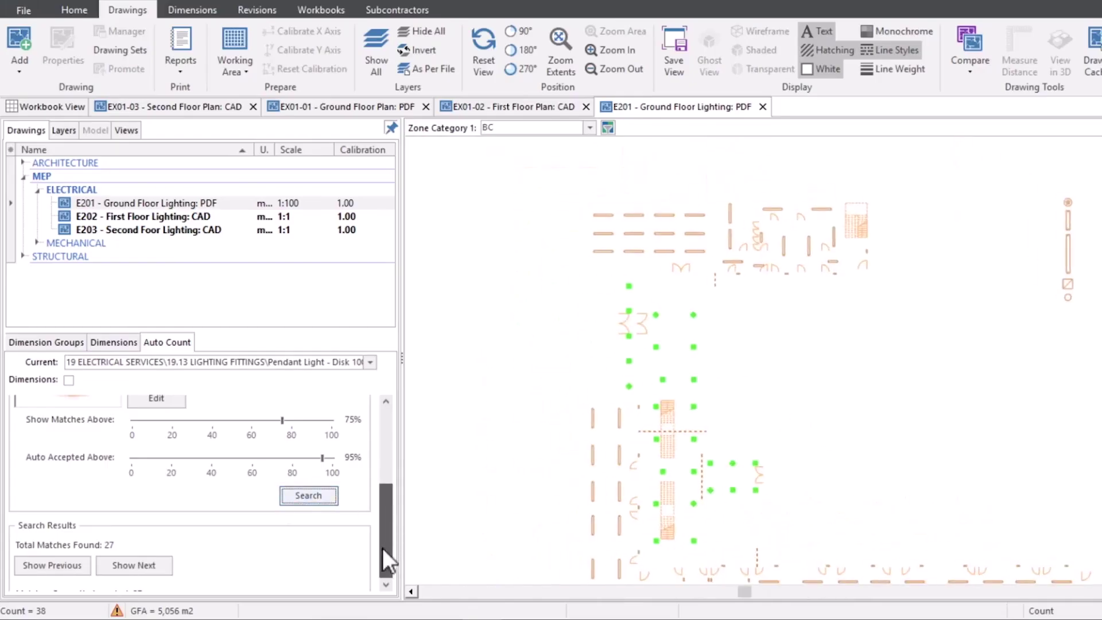
click(74, 573)
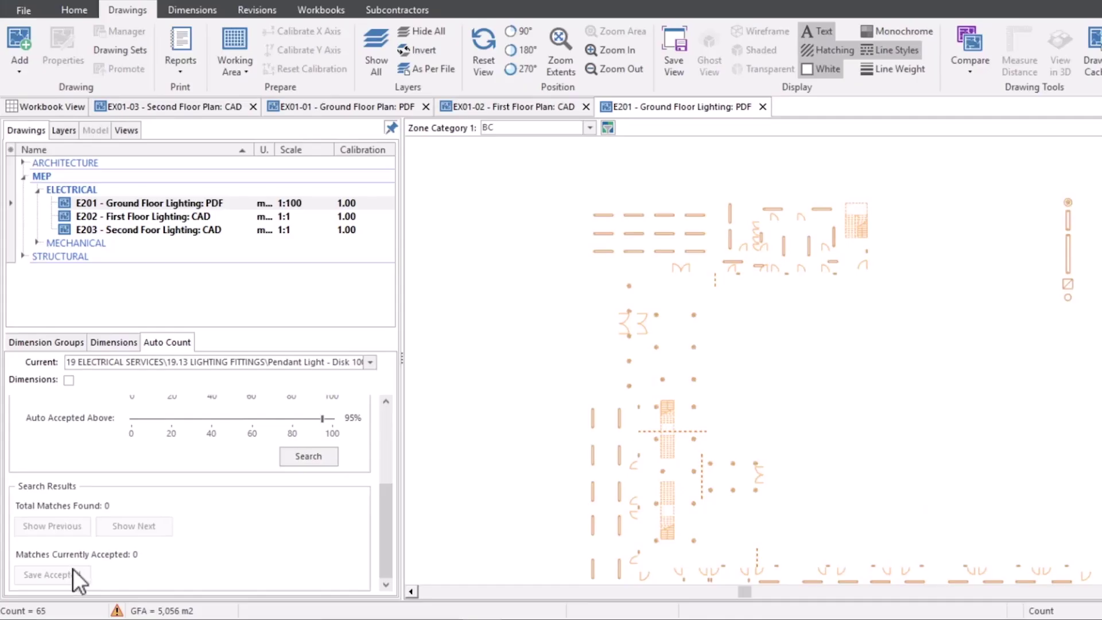
click(61, 343)
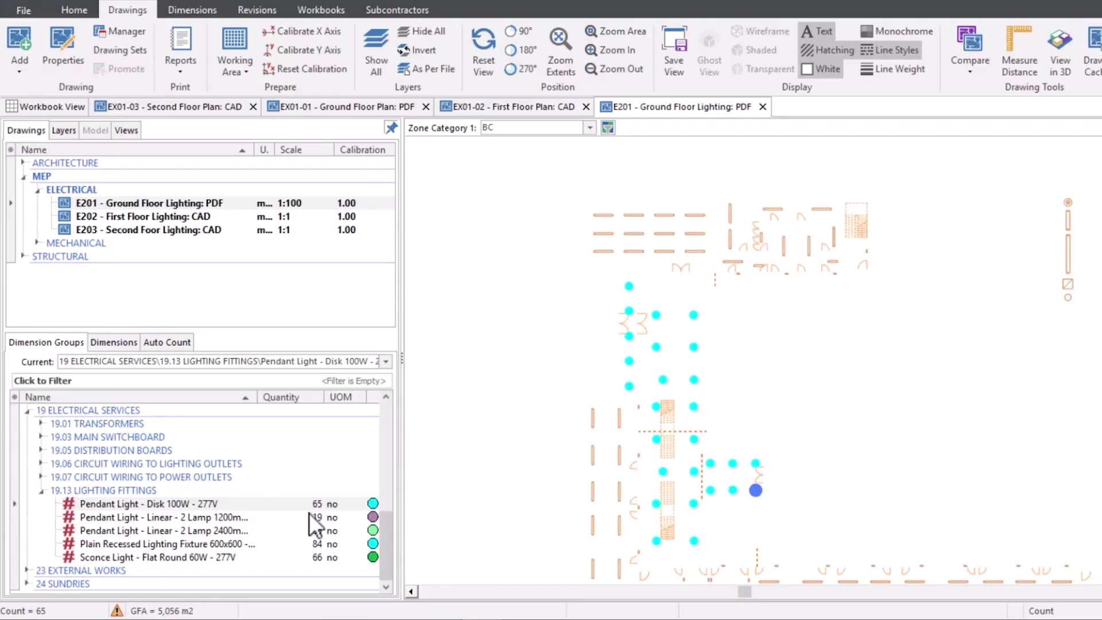
Step: Open the drawing E203 - Second Foor Lighting: CAD in place of the open first floor plan
double_click(150, 231)
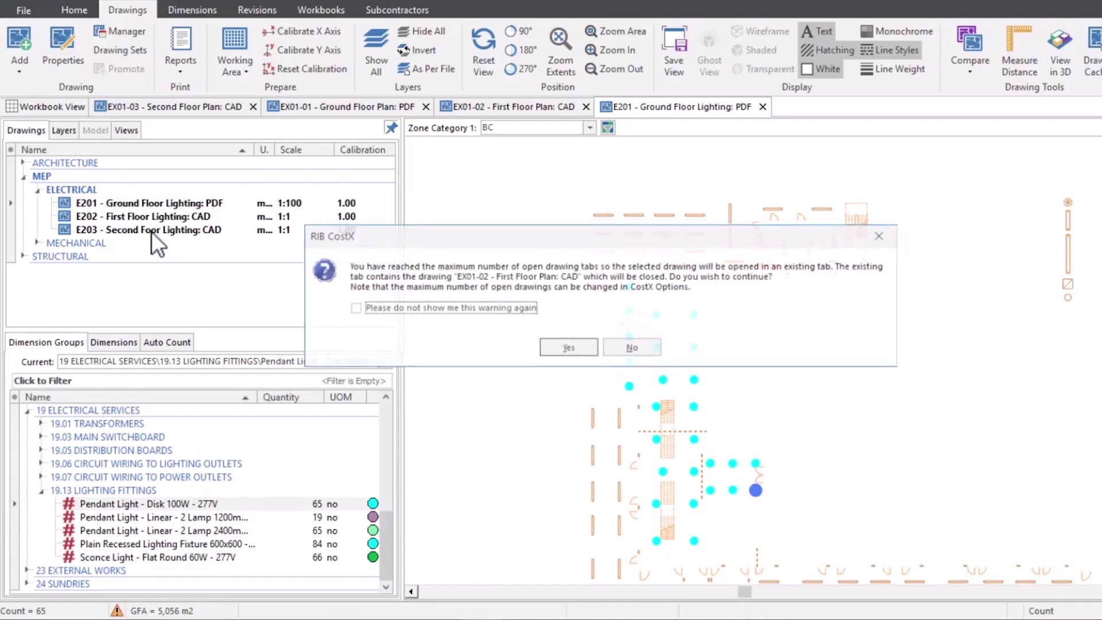
click(554, 347)
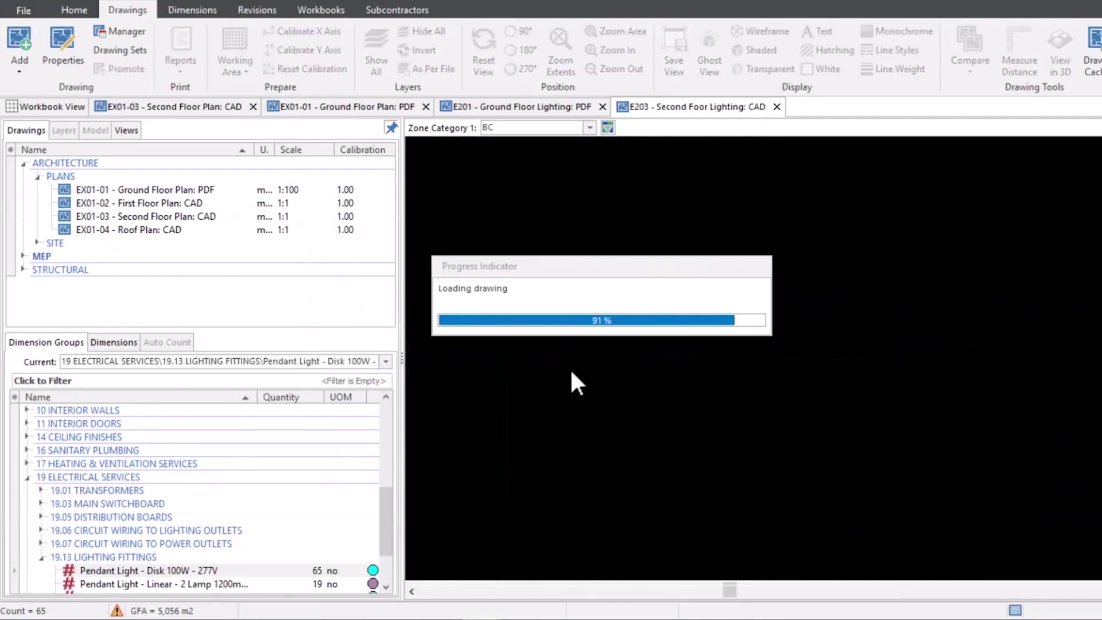
scroll(581, 382, up, 10)
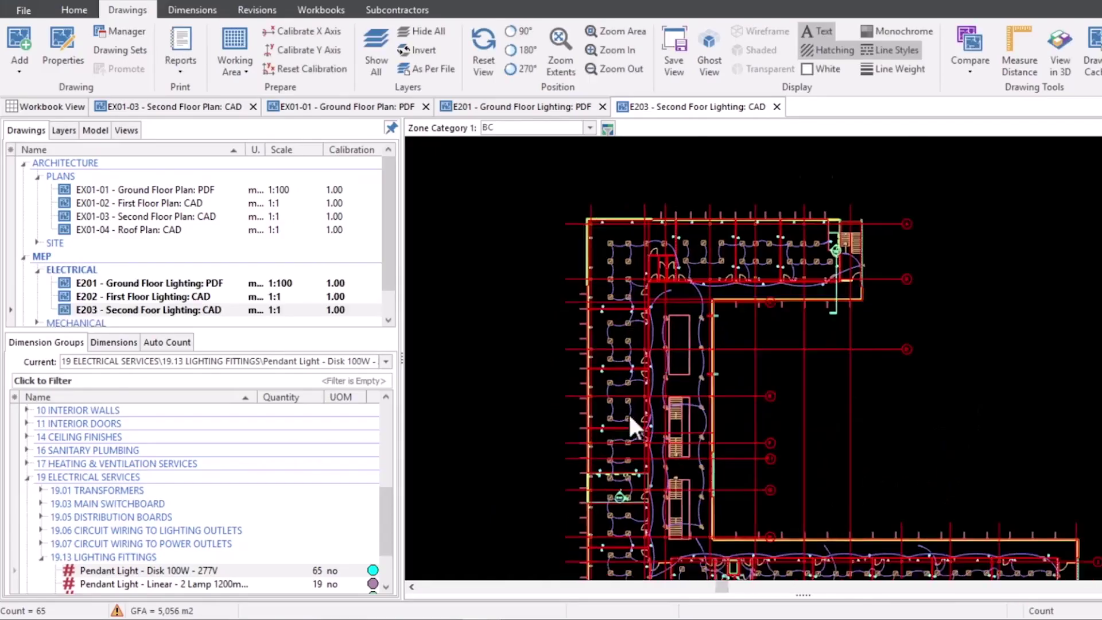
scroll(134, 558, down, 3)
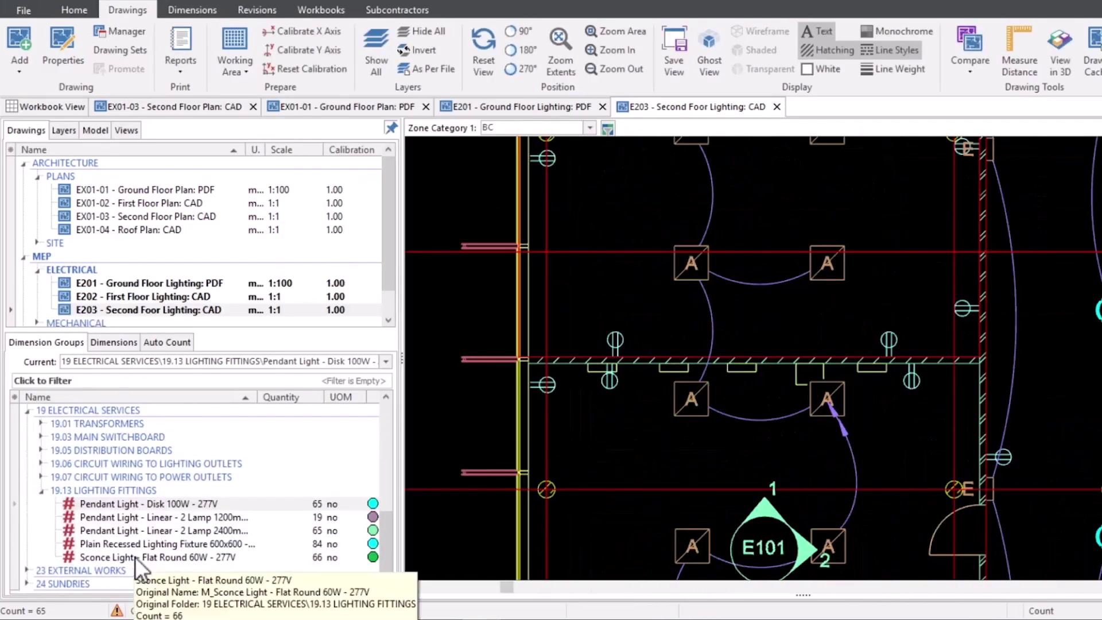
Step: Count one square light fixture tagged A beneath the hatched wall in the Plain Recessed Lighting Fixture 600x600 group
click(146, 542)
scroll(673, 400, up, 5)
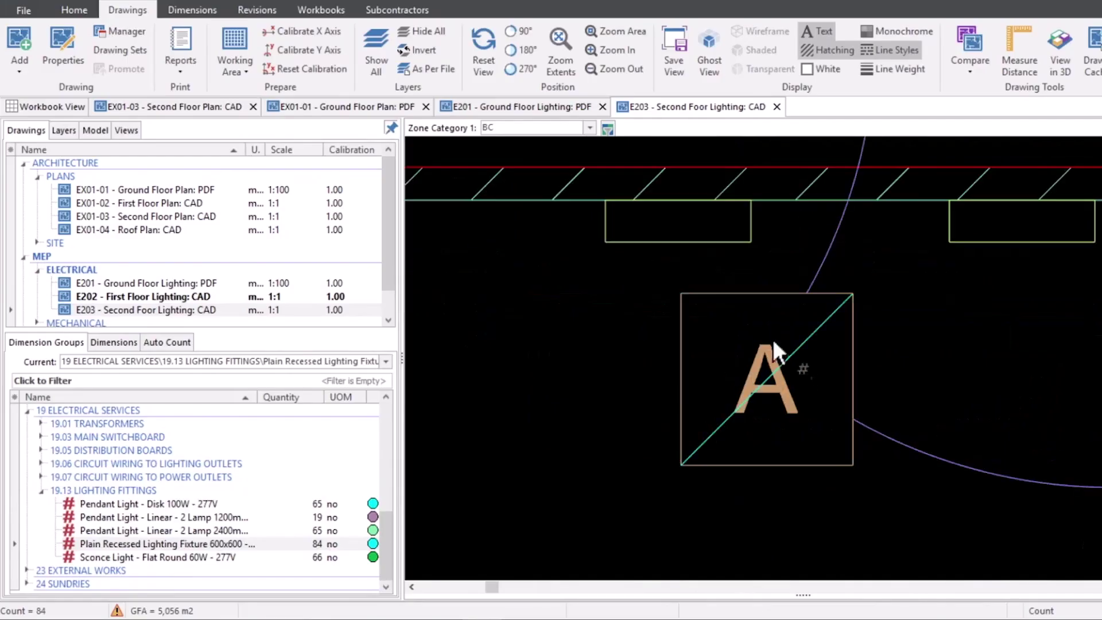
click(652, 407)
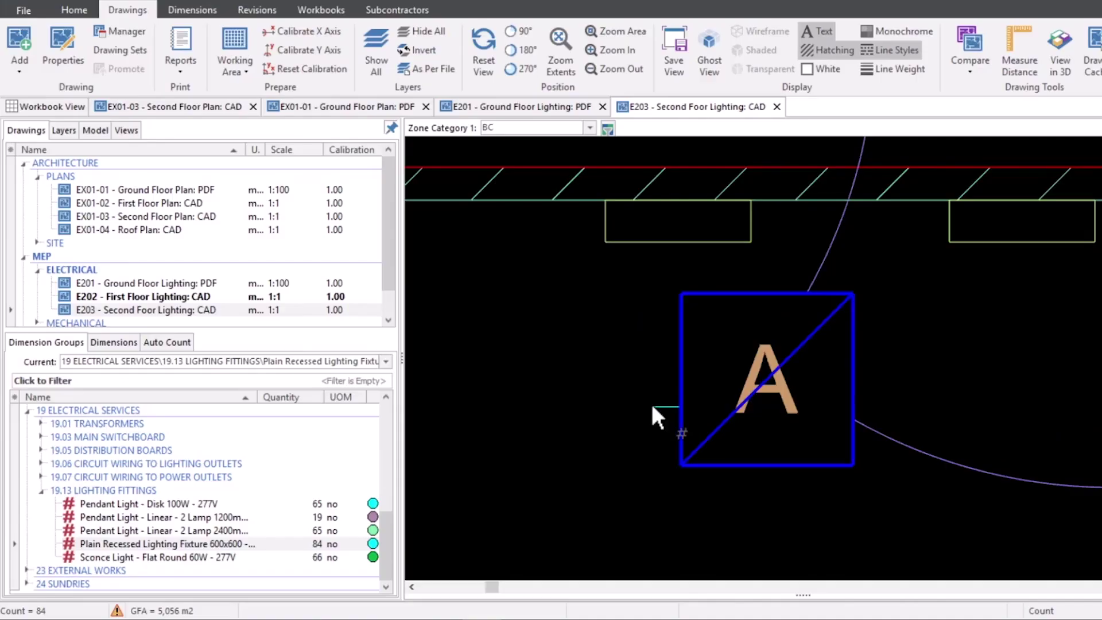
click(652, 404)
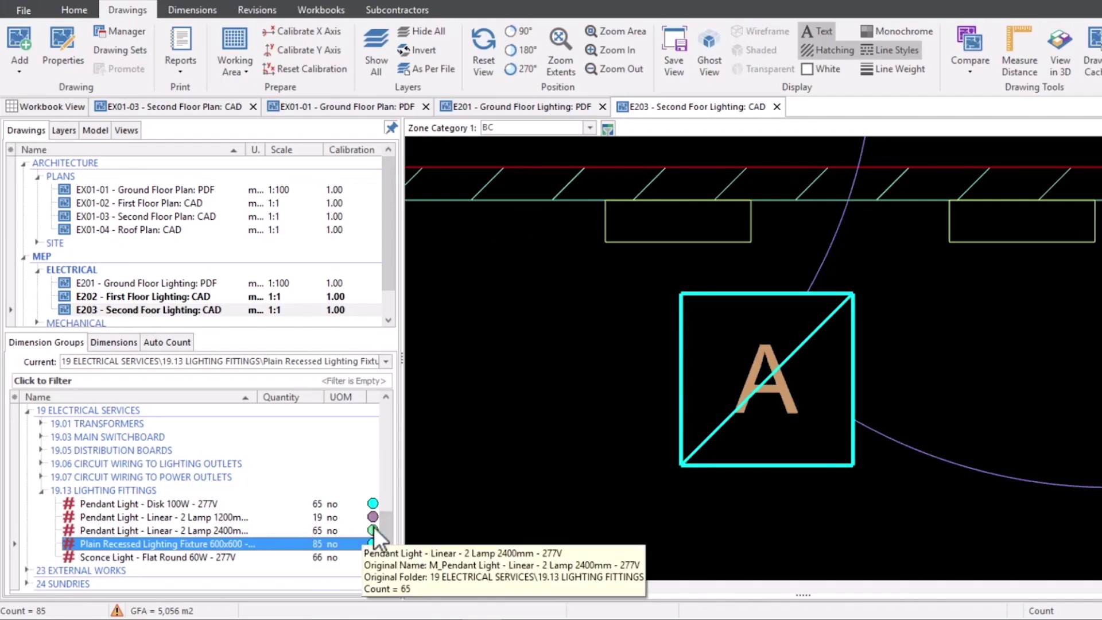
Step: Count all matching square fixtures tagged A across the second floor at once, and select their group to check the quantity
scroll(950, 376, down, 5)
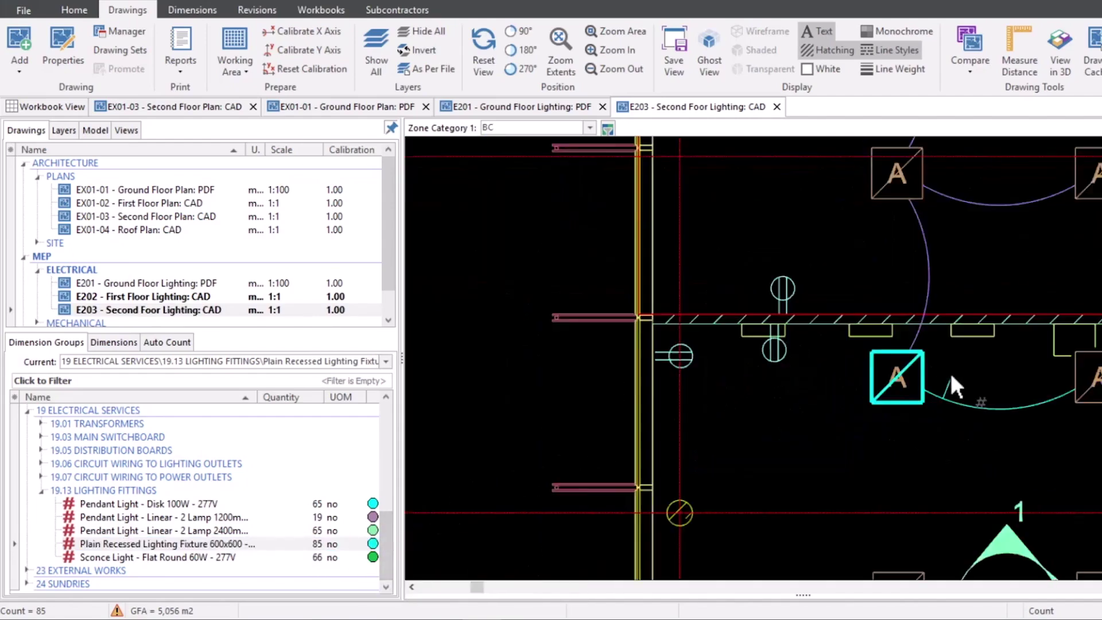
drag(984, 379, 785, 368)
scroll(828, 373, up, 4)
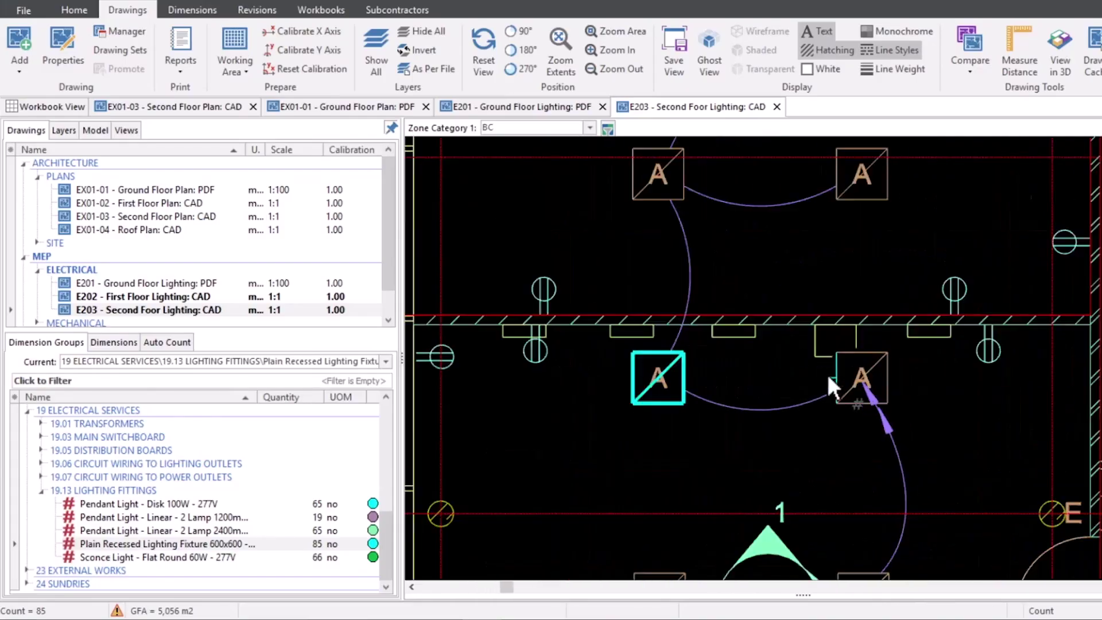
scroll(828, 373, up, 2)
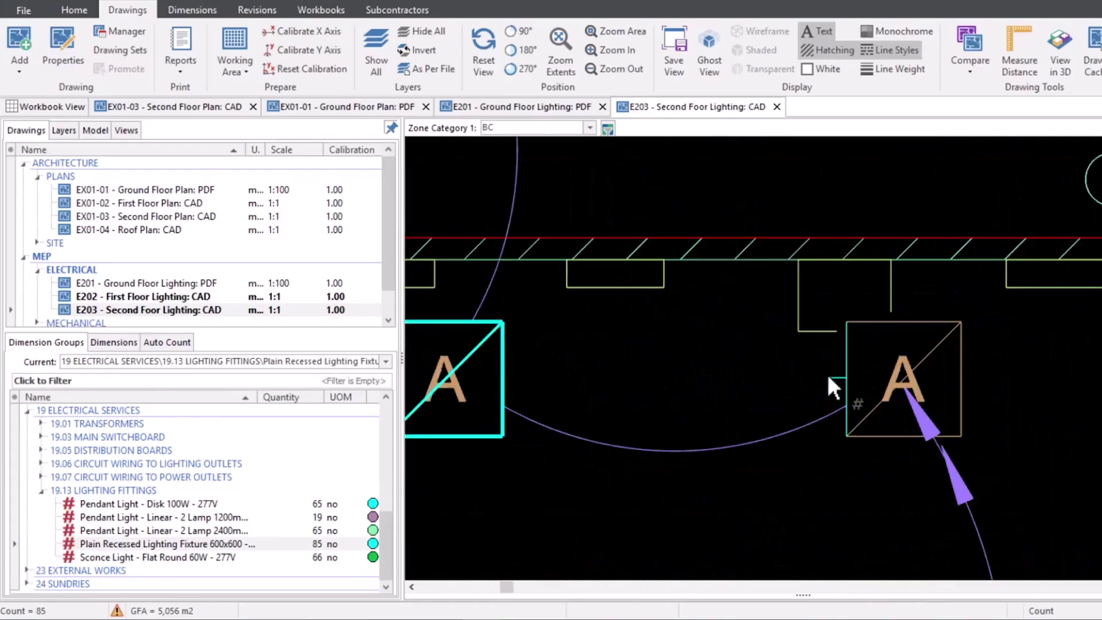
scroll(827, 372, down, 5)
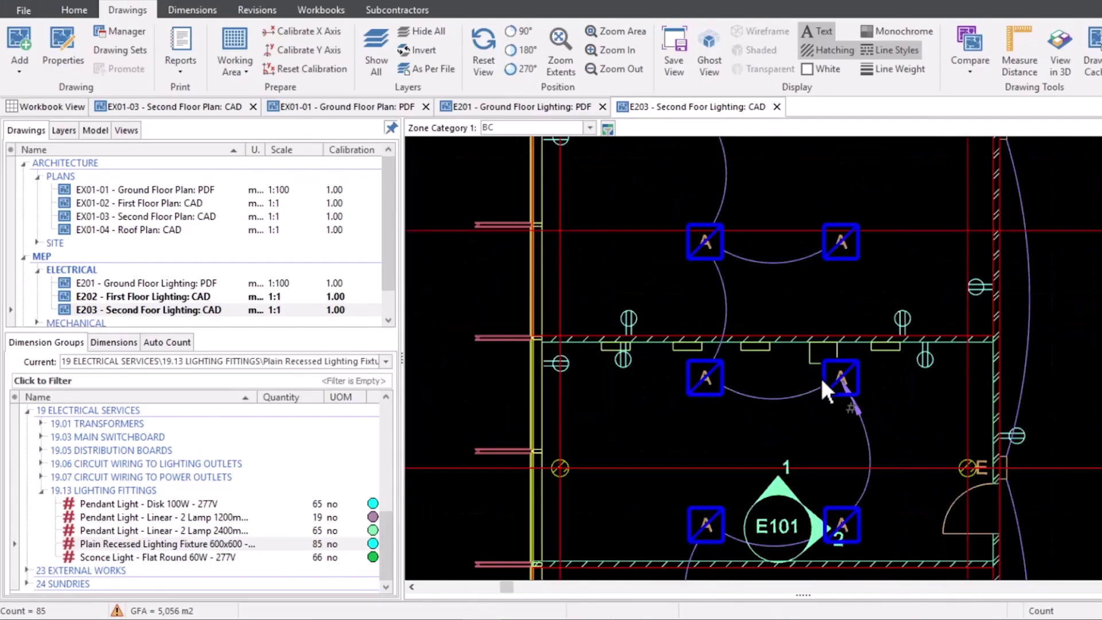
click(821, 377)
scroll(889, 384, down, 8)
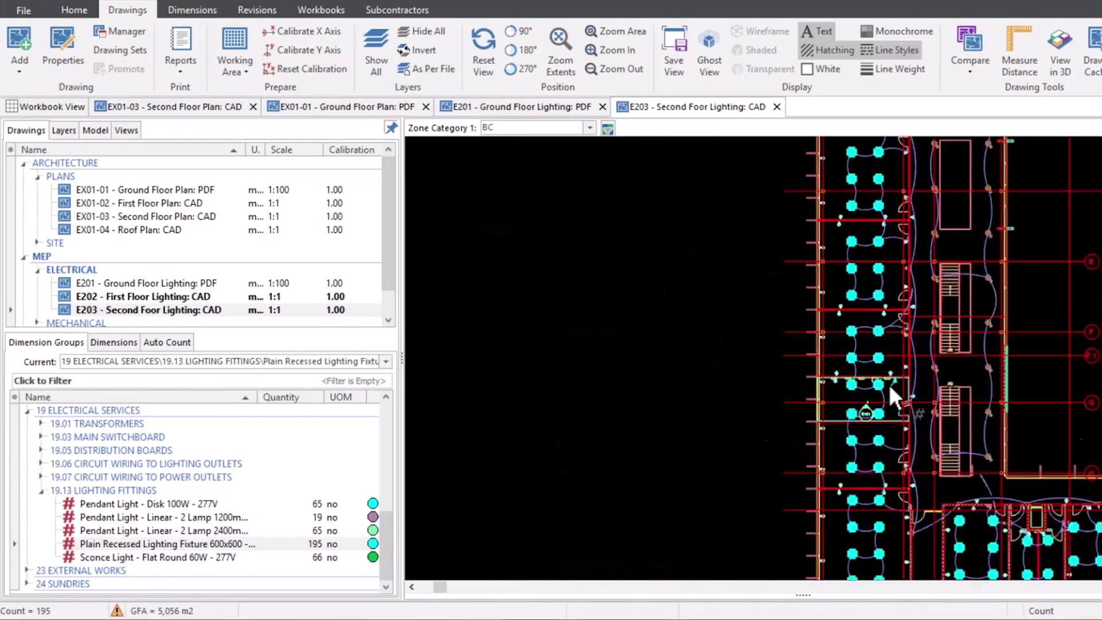
scroll(773, 367, down, 5)
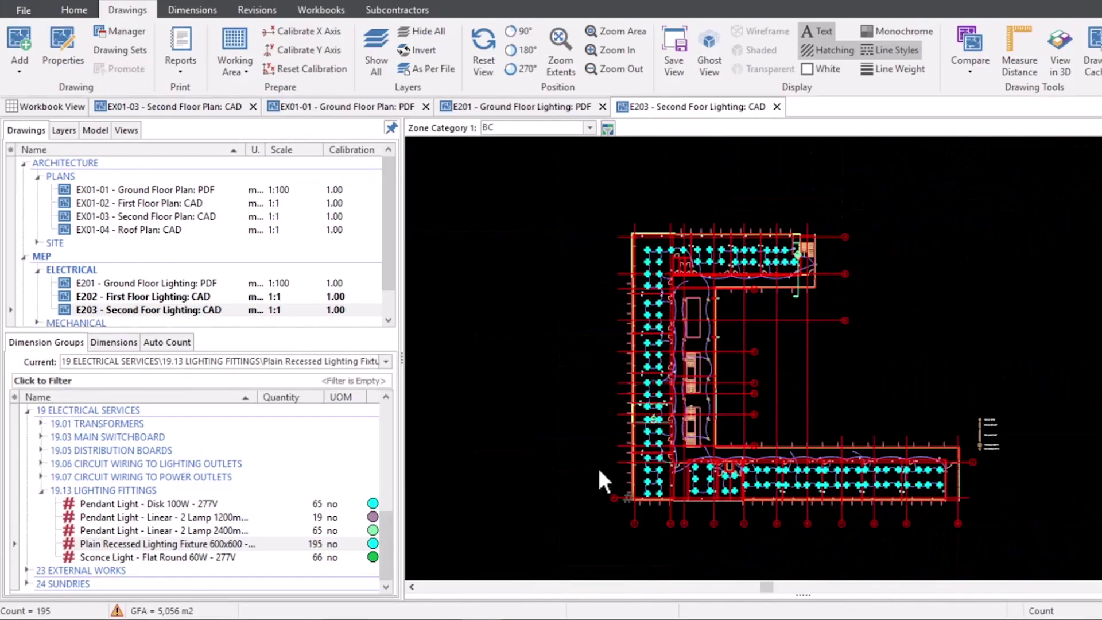
click(310, 544)
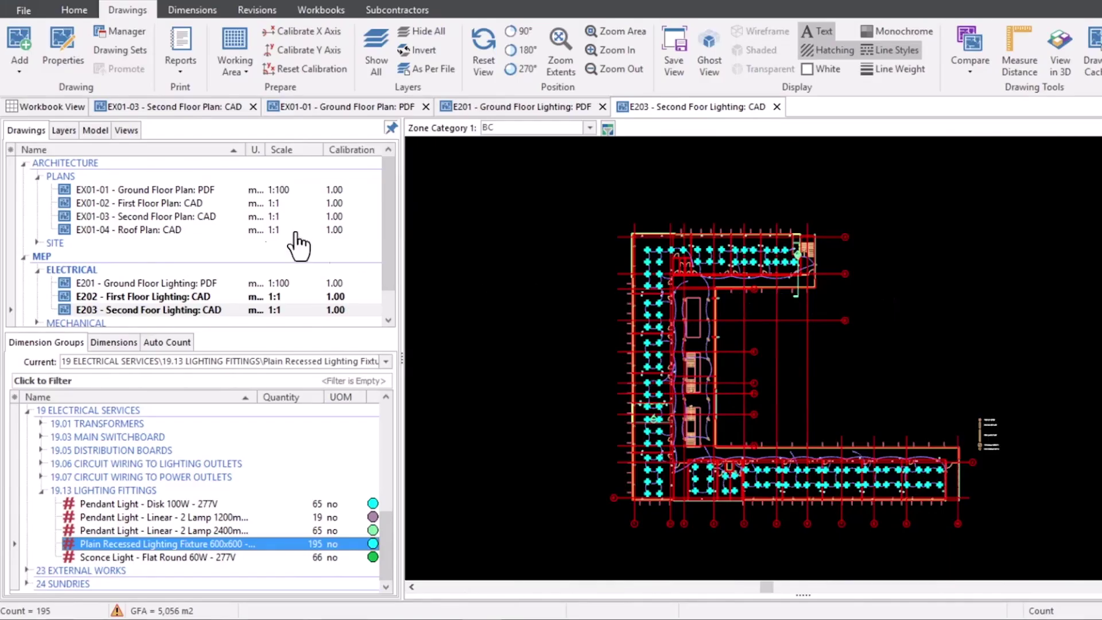
Step: Open the drawing EX01-01 - Ground Floor Plan: PDF in place of the second floor lighting drawing
double_click(175, 188)
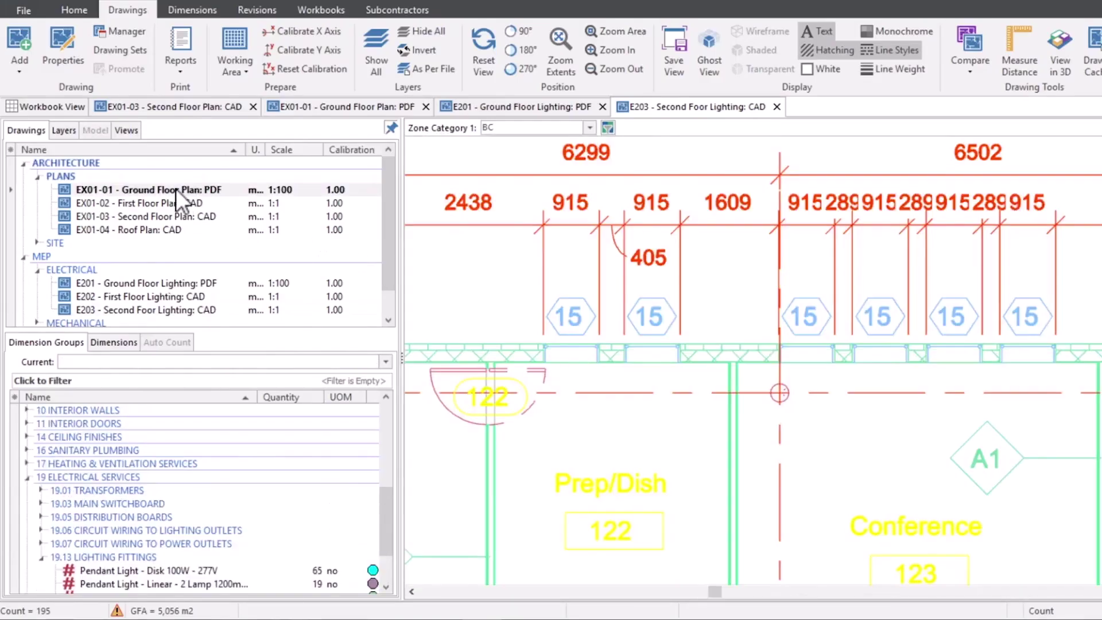
scroll(584, 268, down, 4)
scroll(584, 268, down, 2)
drag(581, 292, 706, 163)
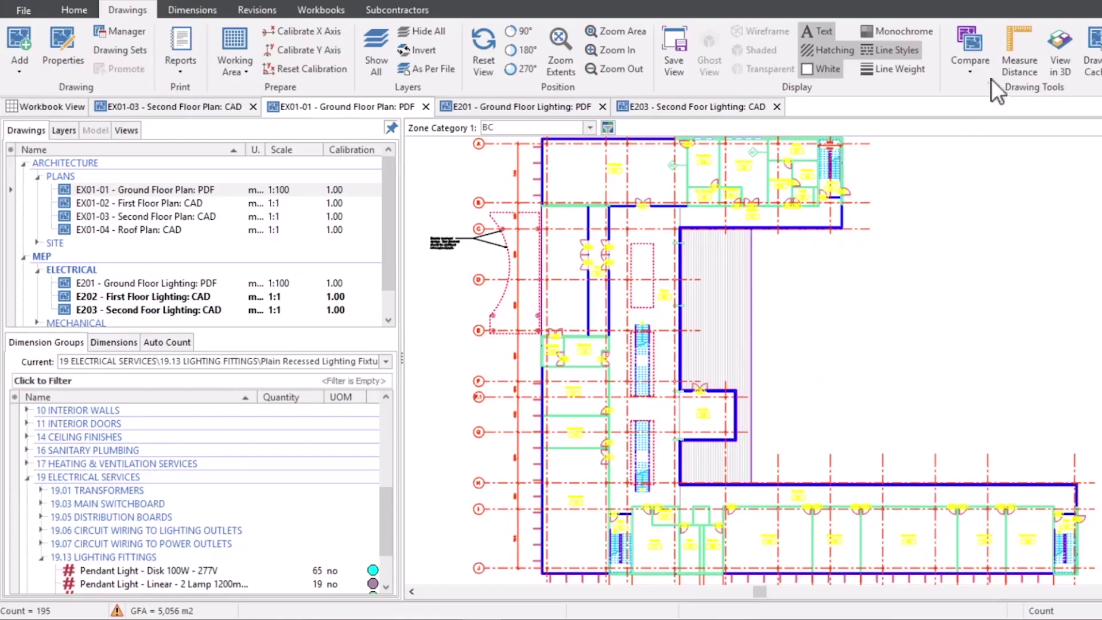
Step: Compare the ground floor plan with the drawing EX01-02 - First Floor Plan: CAD
click(988, 61)
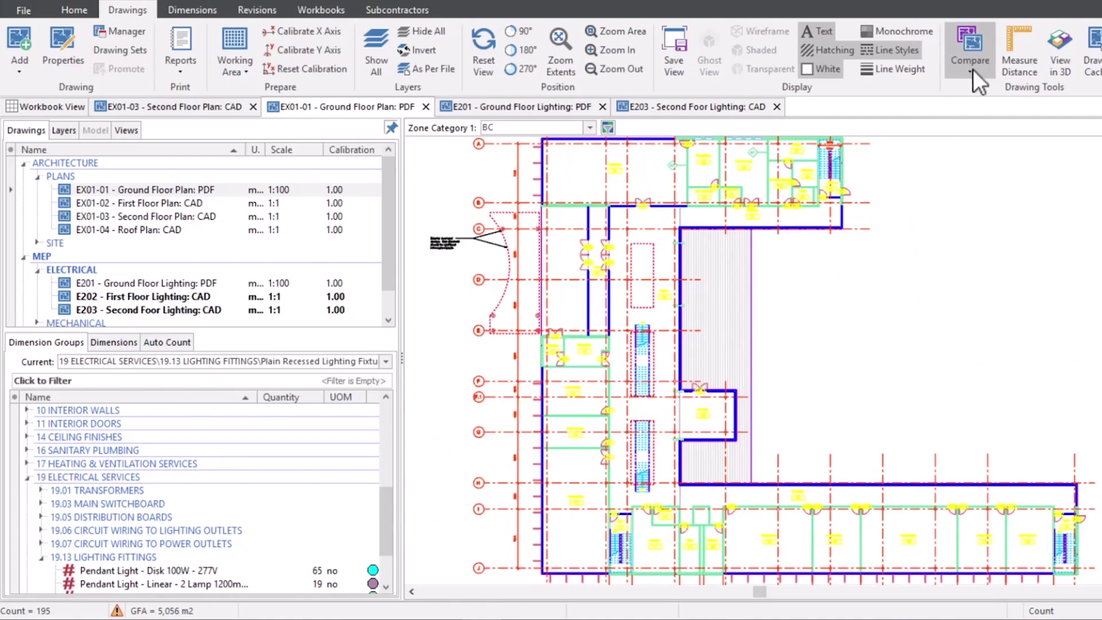
click(972, 69)
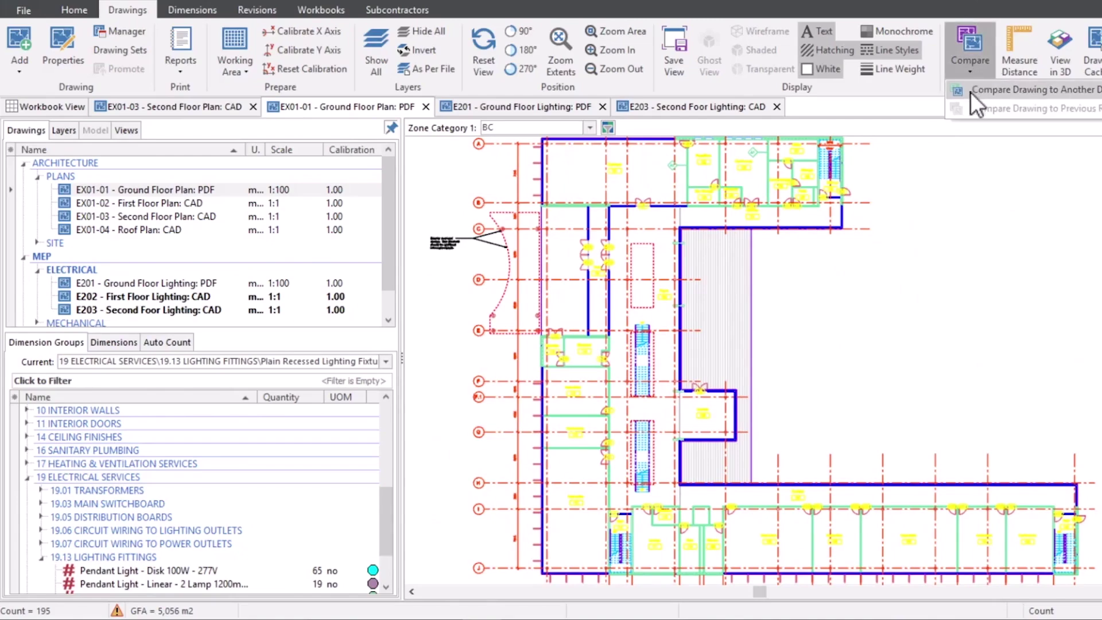
click(969, 91)
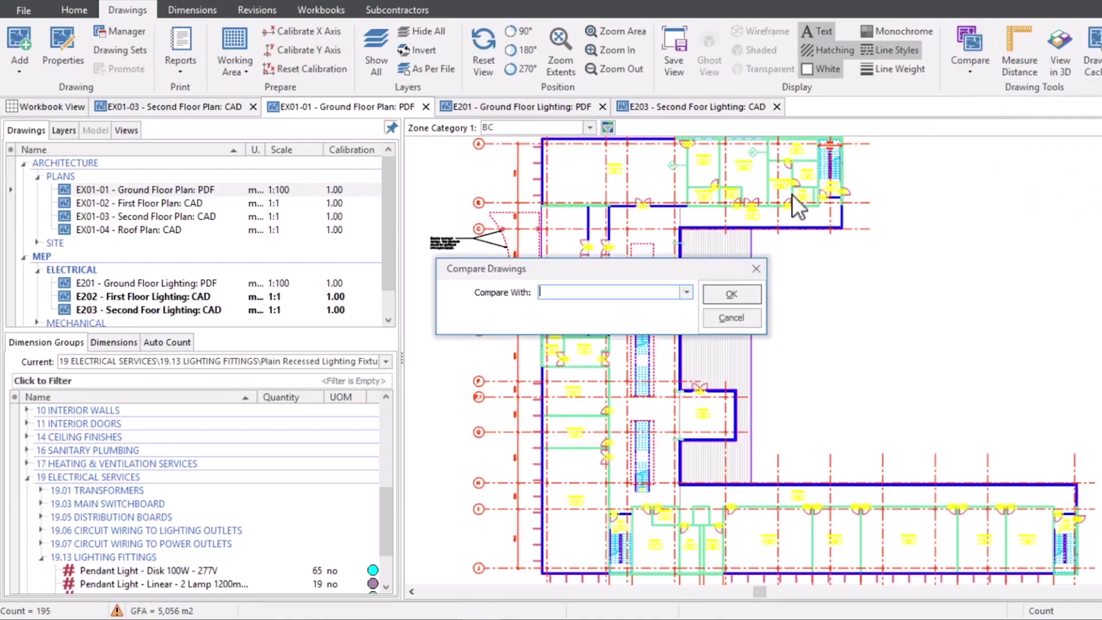
click(686, 292)
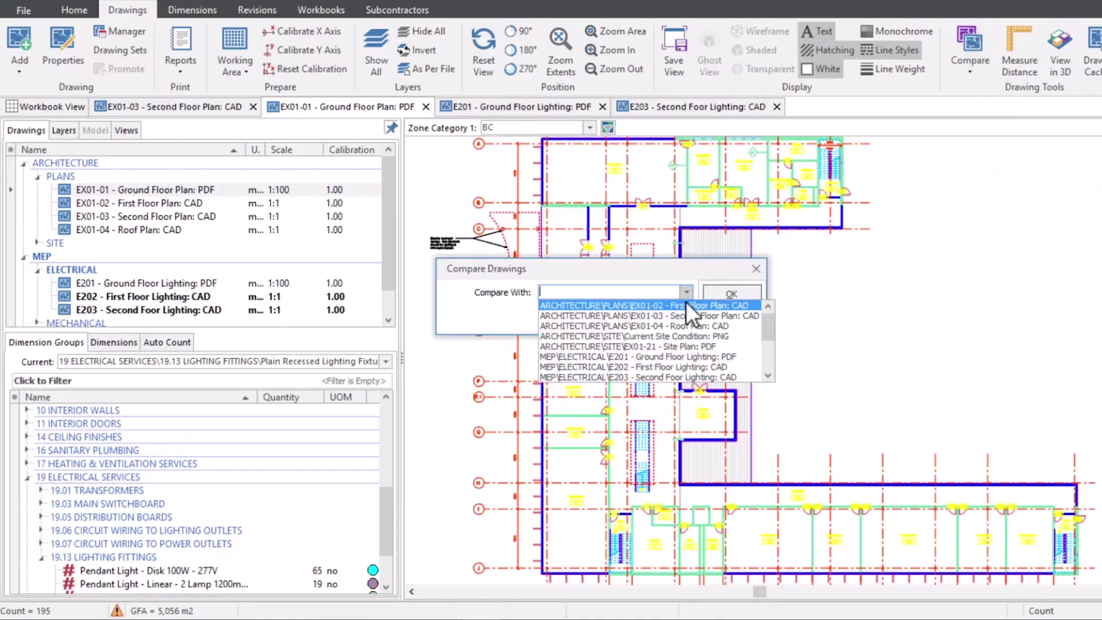
click(686, 307)
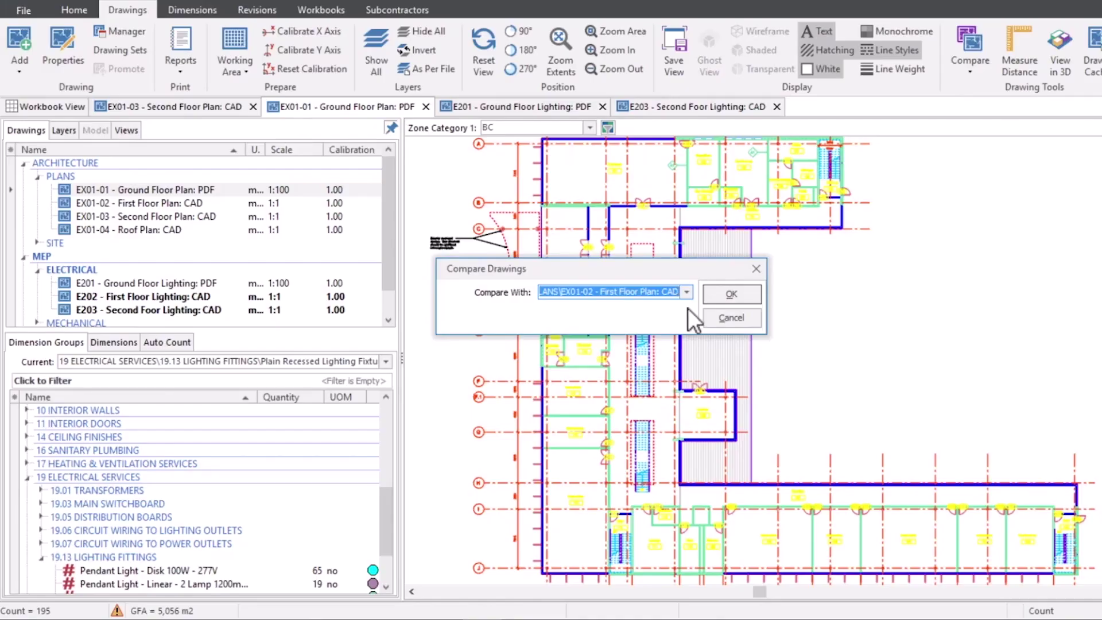
click(719, 292)
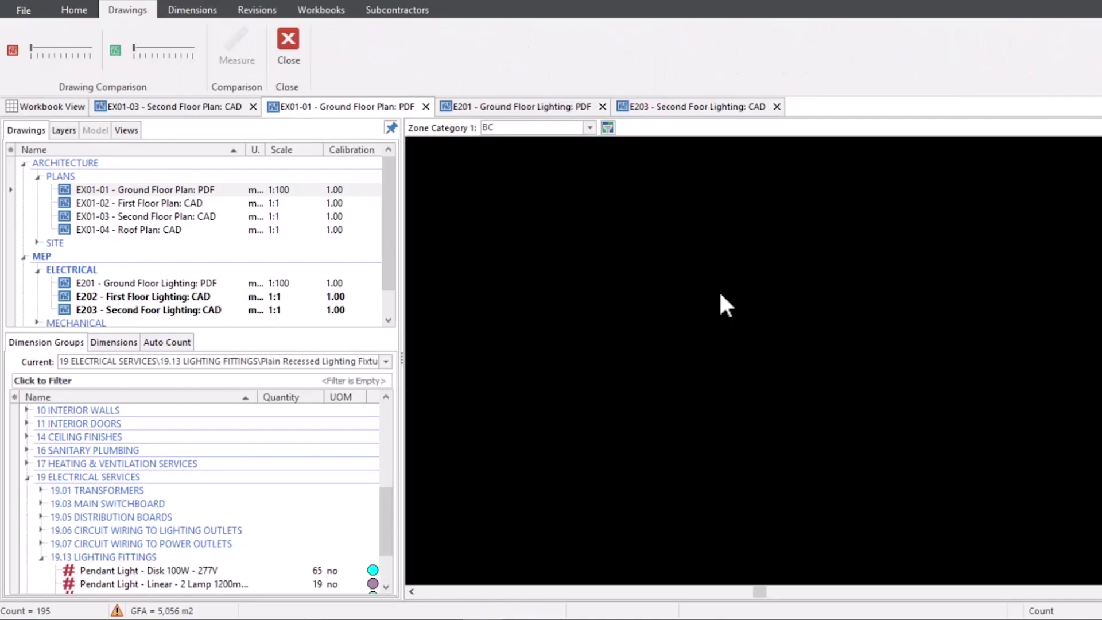
Step: Move the green ground floor plan onto the red first floor plan so that their gridlines and outer walls line up
scroll(800, 357, up, 3)
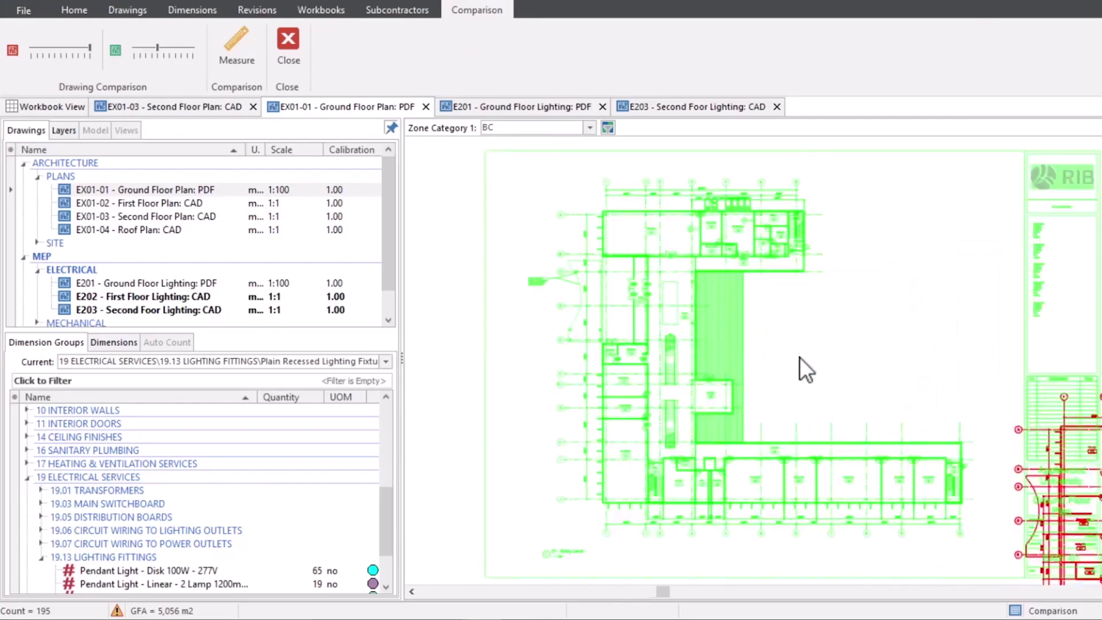
scroll(800, 357, down, 5)
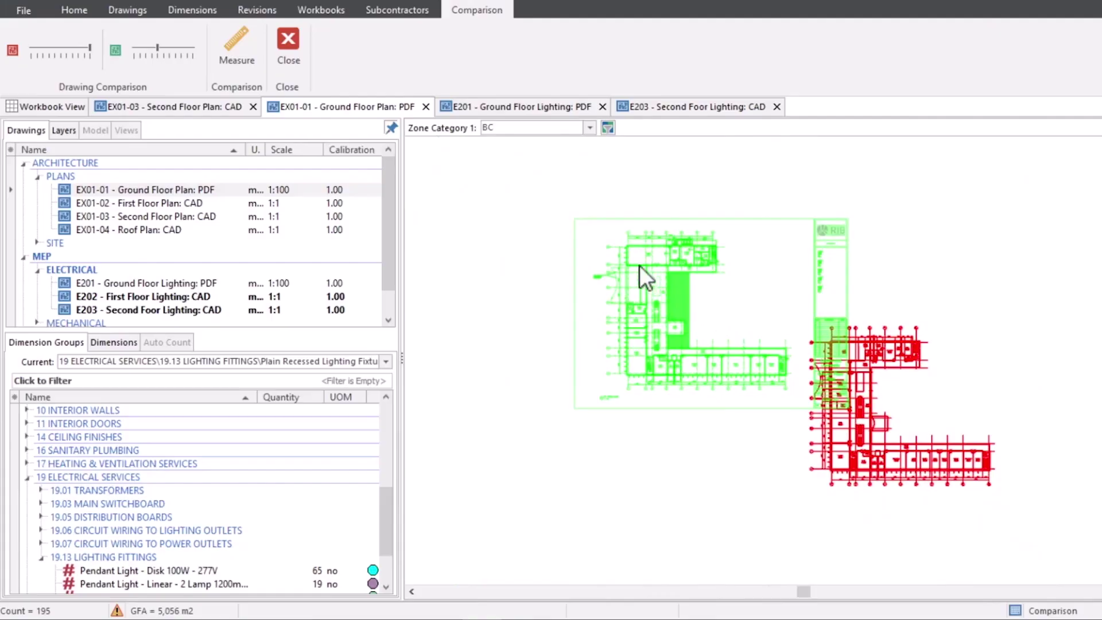
drag(601, 242, 803, 346)
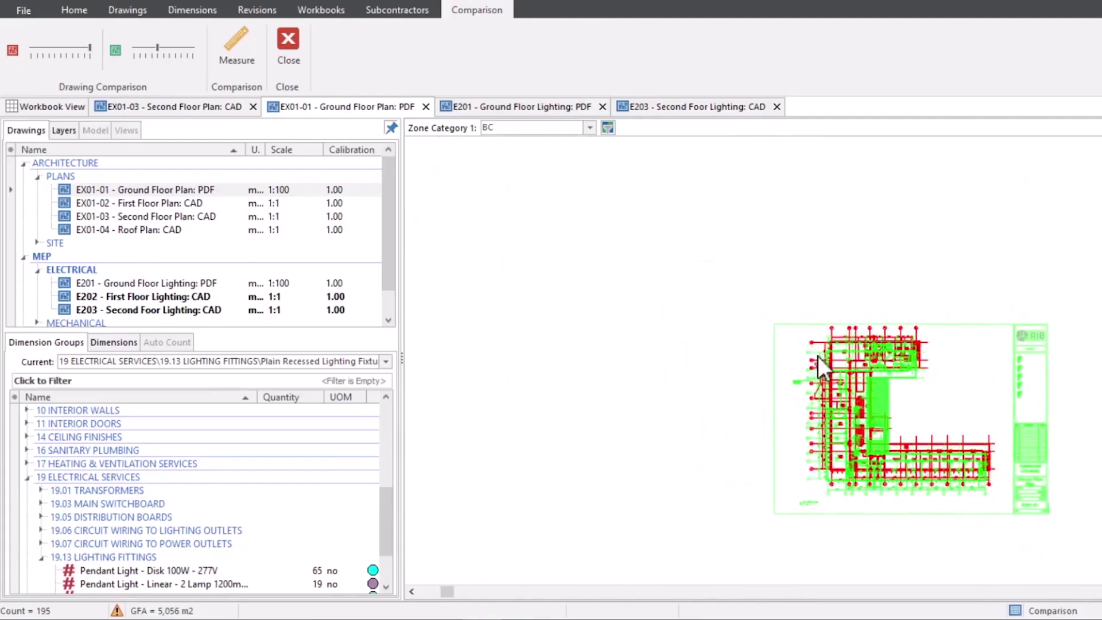
scroll(819, 356, up, 5)
drag(821, 388, 846, 319)
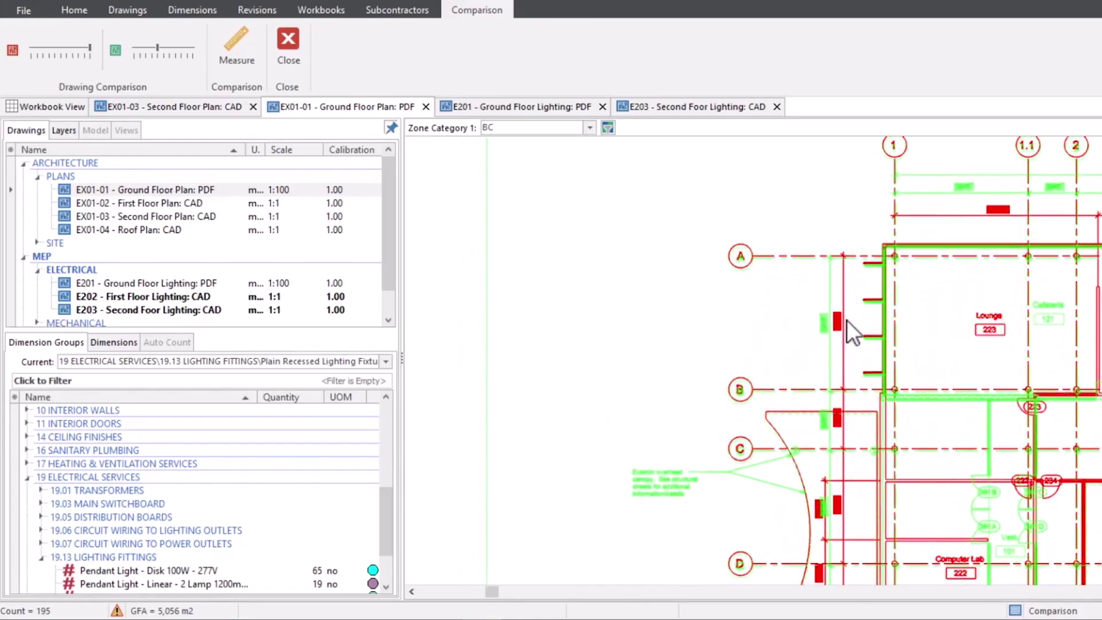
Step: Fade the red first floor plan in the comparison to slightly below the middle of its intensity scale
scroll(849, 327, down, 5)
drag(939, 384, 669, 276)
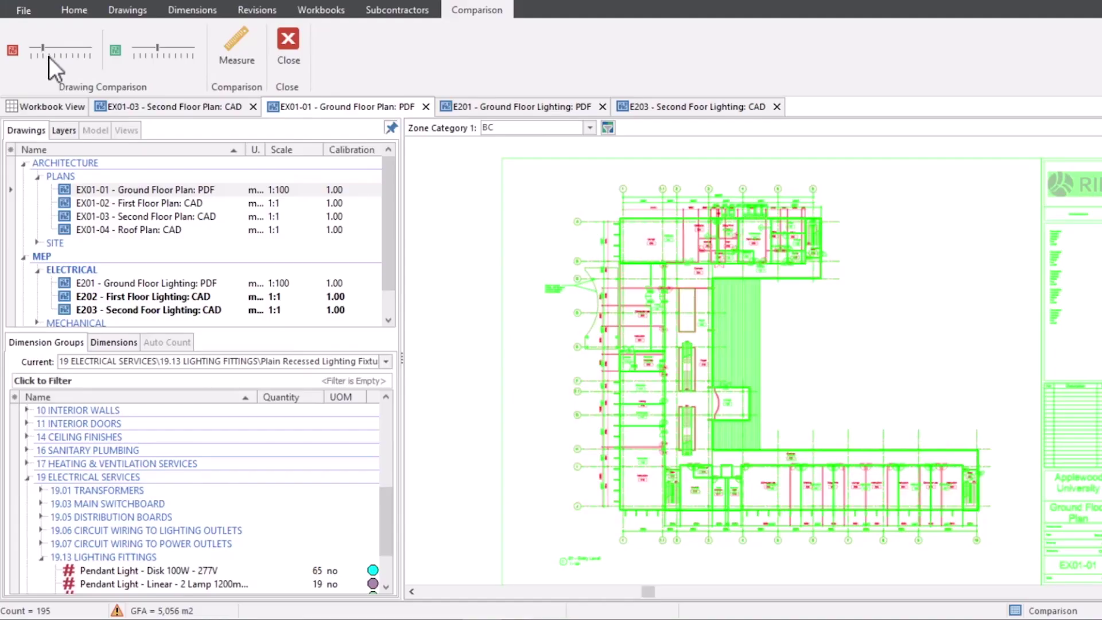
drag(43, 47, 54, 52)
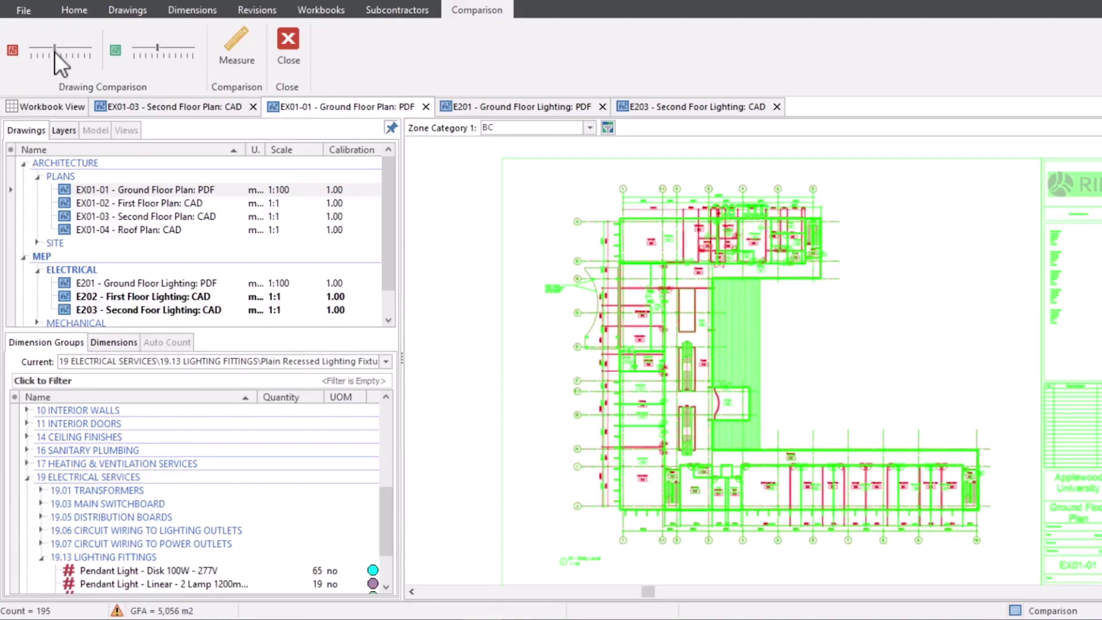
Step: Preview the overlaid drawings as a printable report, and close both the preview and the drawing comparison
click(139, 16)
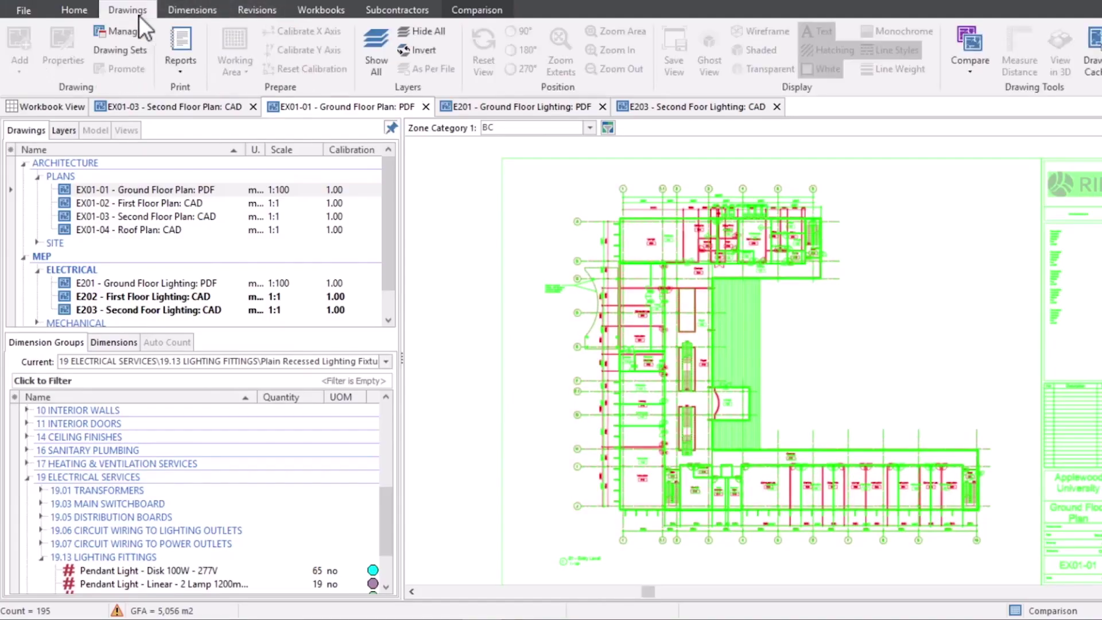
click(182, 69)
click(190, 89)
click(718, 174)
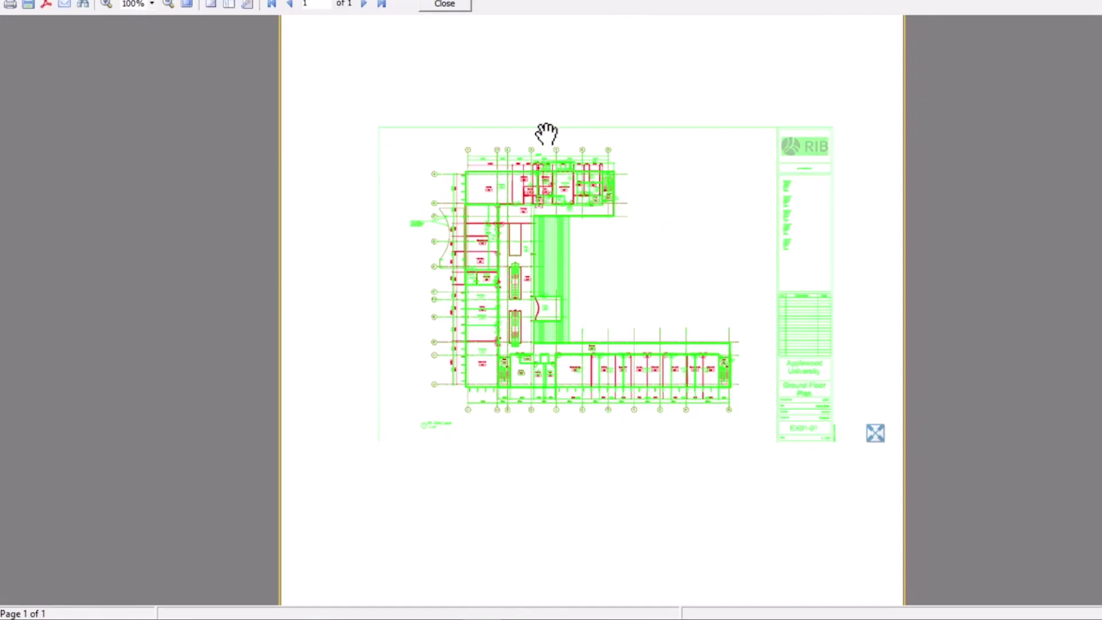
click(454, 6)
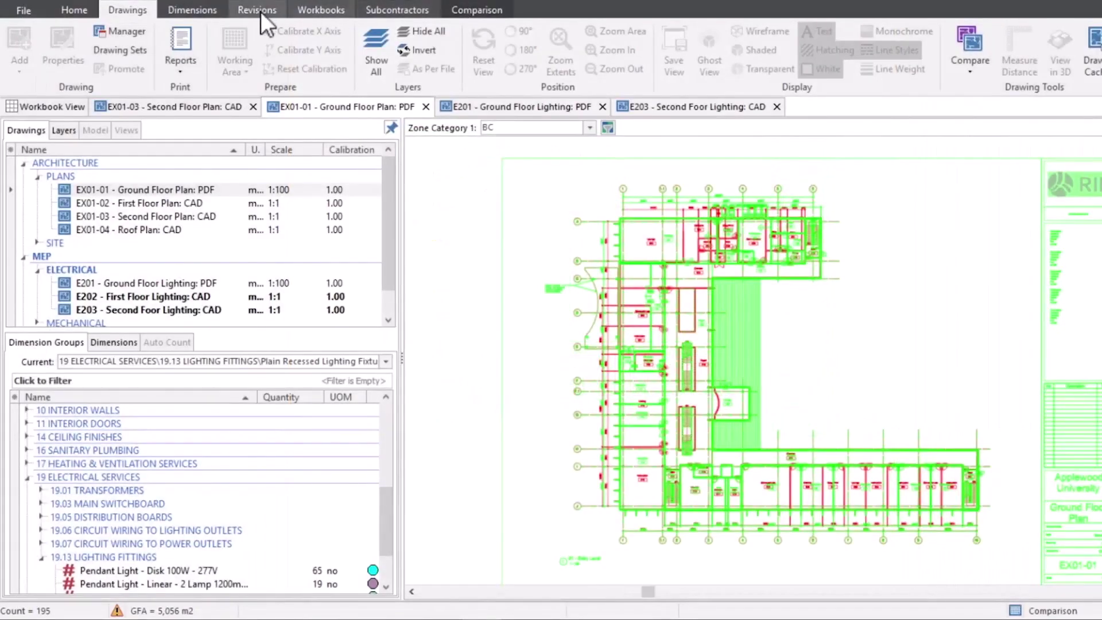
click(258, 12)
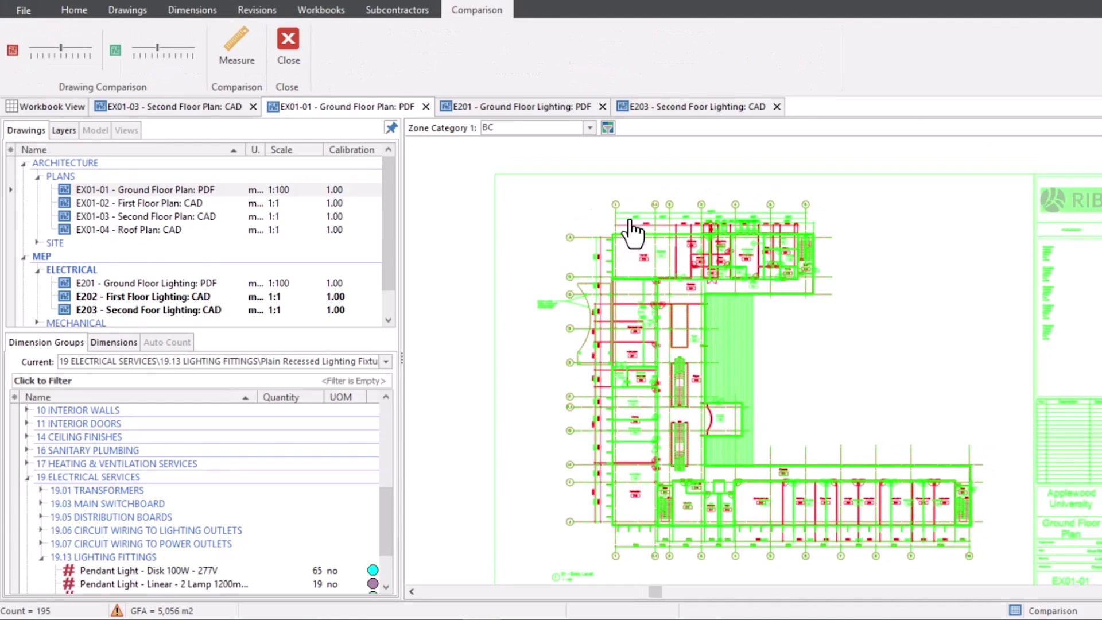
click(292, 42)
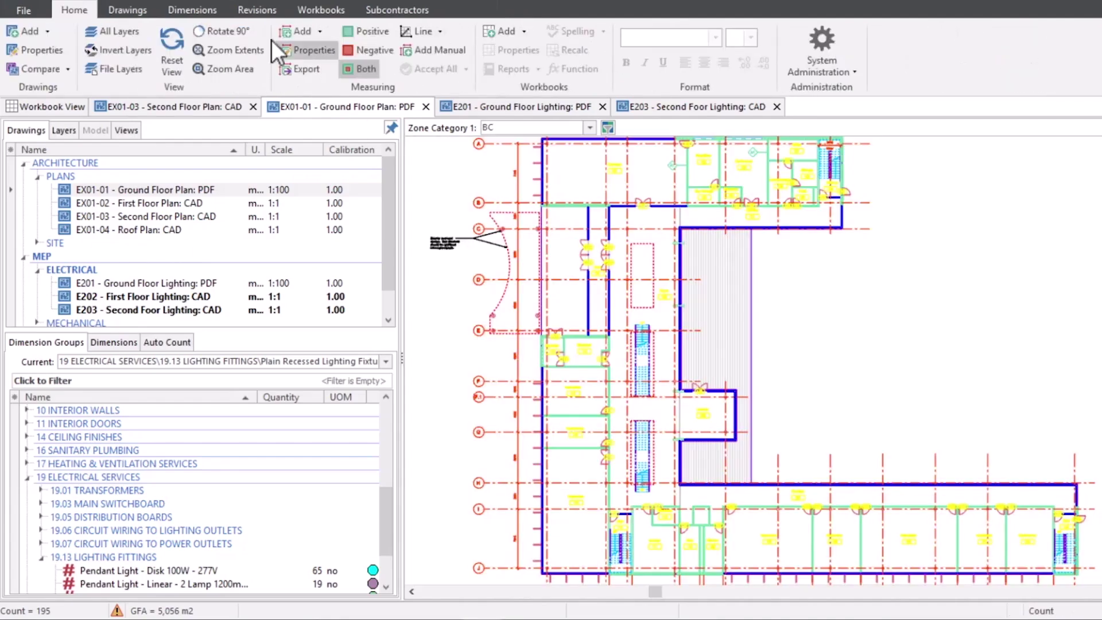
Step: Turn on dimension labels and show the labelled Window Type 1 windows above the Prep/Dish and Conference rooms
click(191, 9)
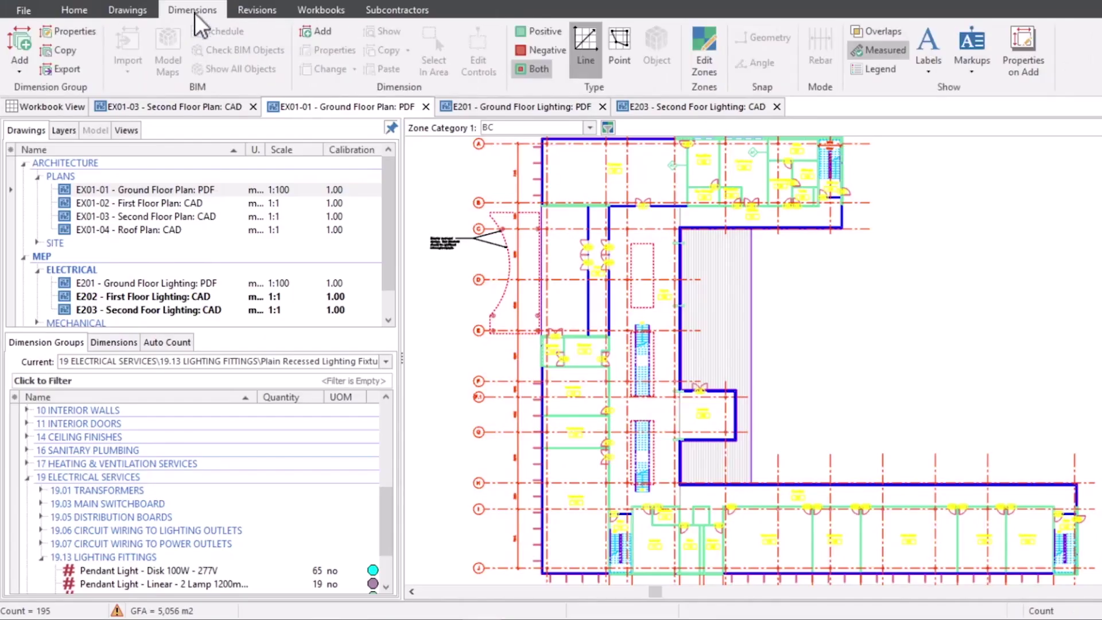
scroll(597, 246, down, 3)
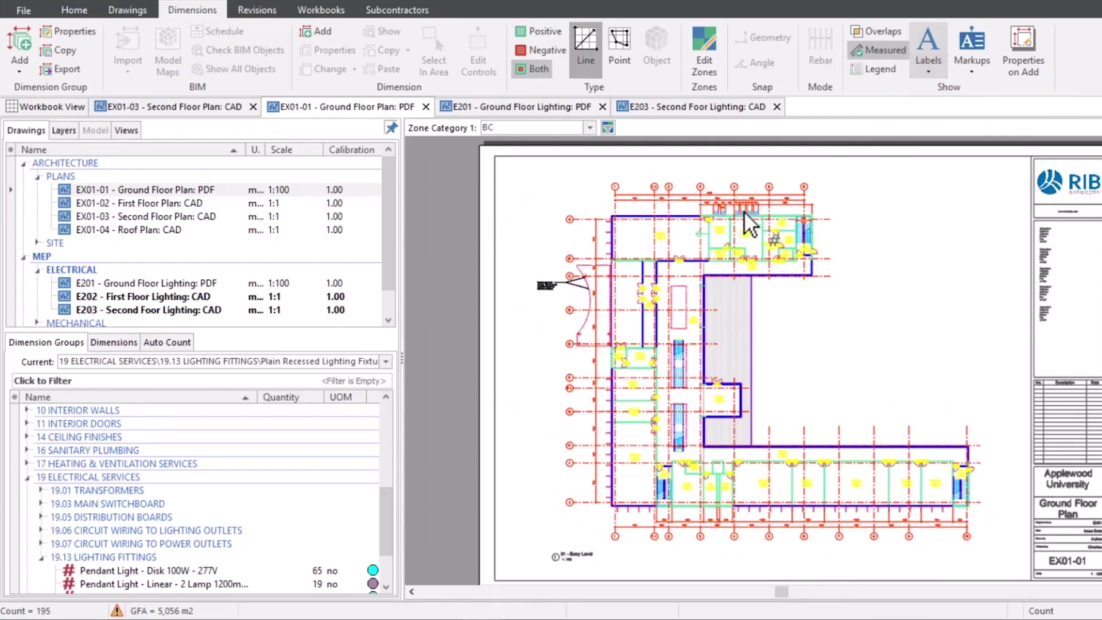
click(26, 477)
scroll(28, 473, up, 4)
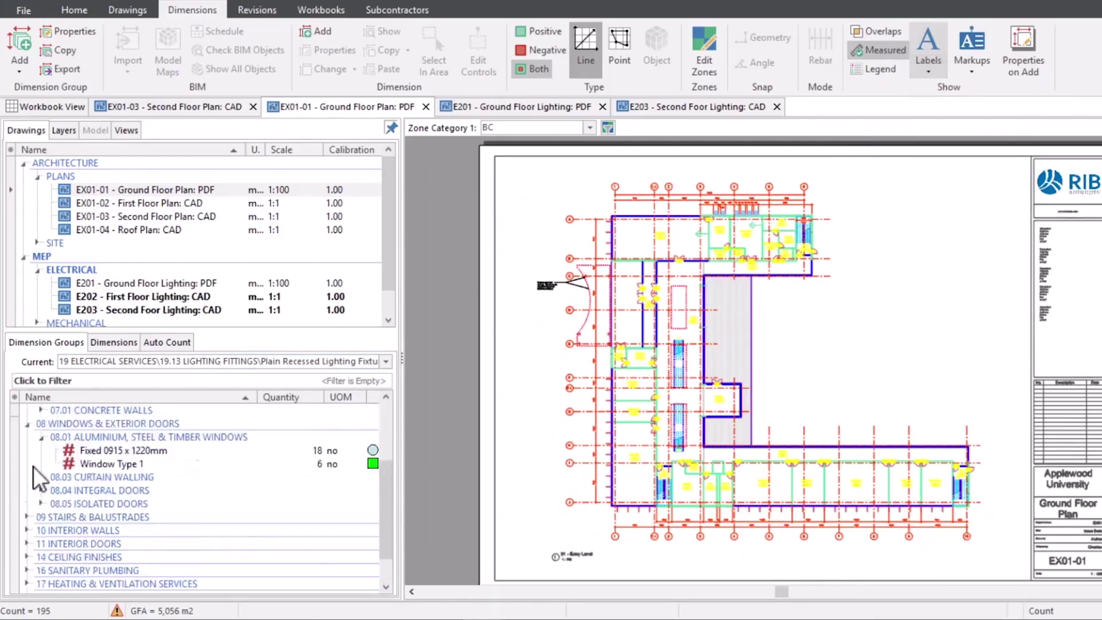
click(115, 570)
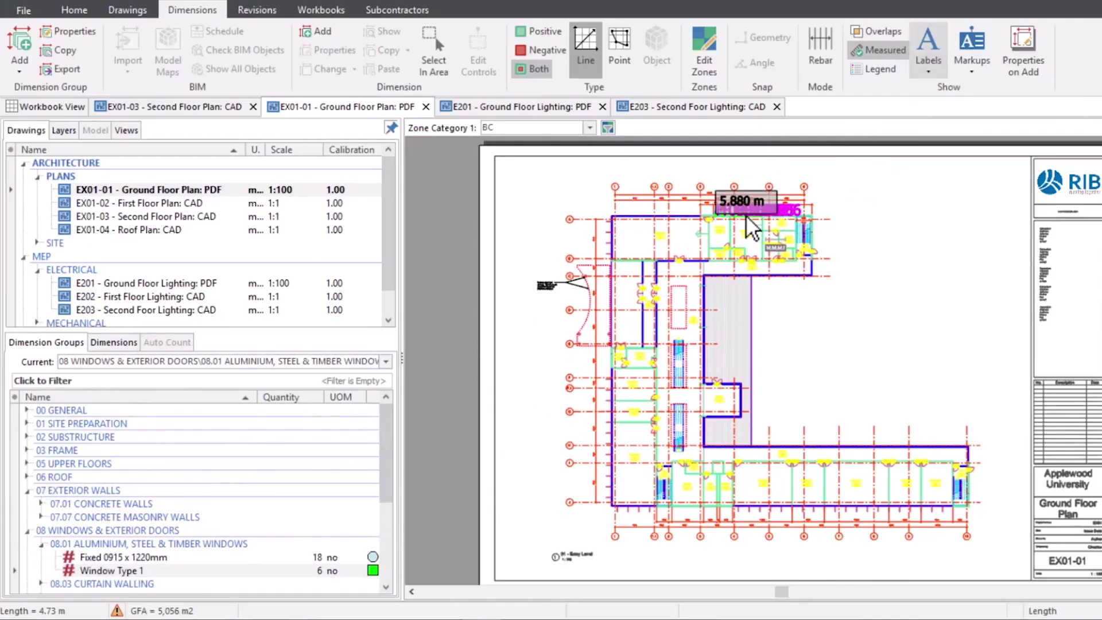
scroll(745, 215, up, 5)
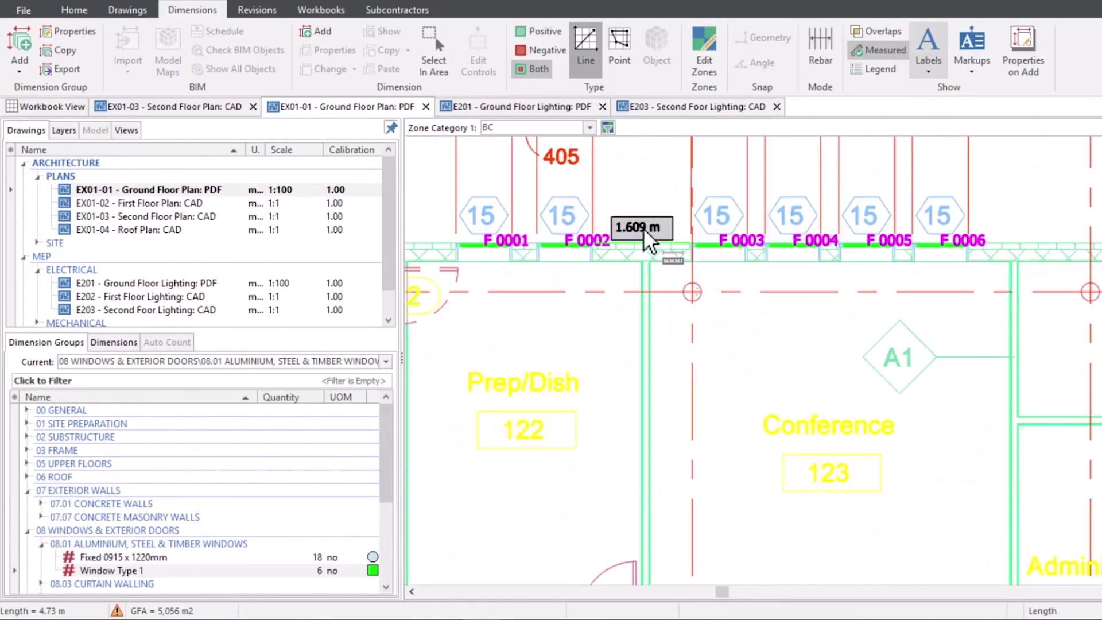
drag(641, 184, 696, 234)
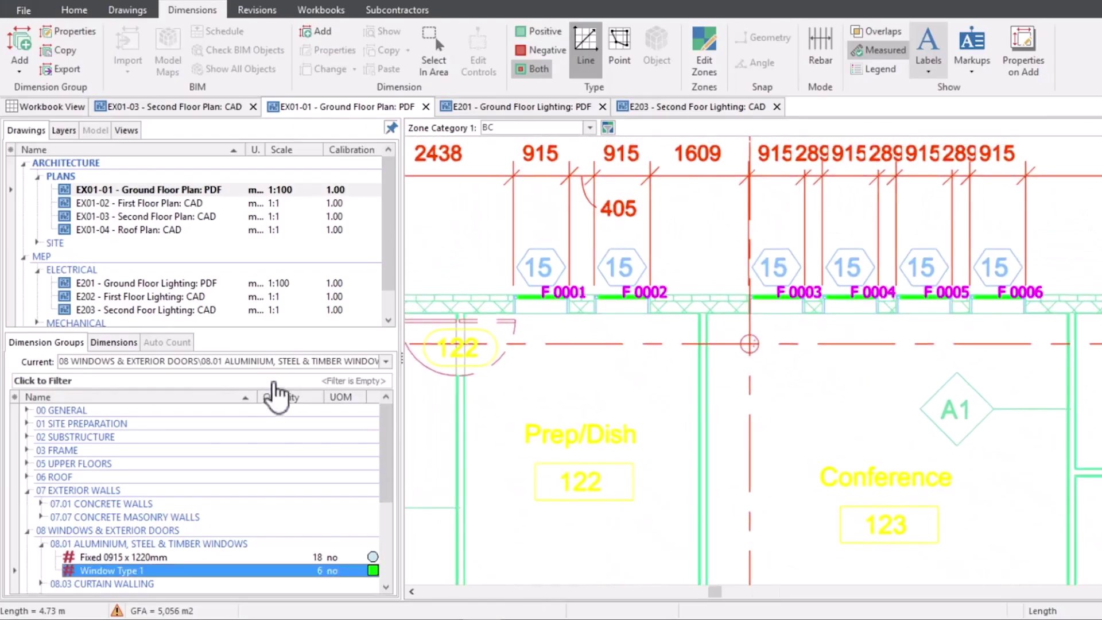
Step: Rename the dimension F 0001 in the Window Type 1 group as Window 1 and select it on the plan
click(101, 343)
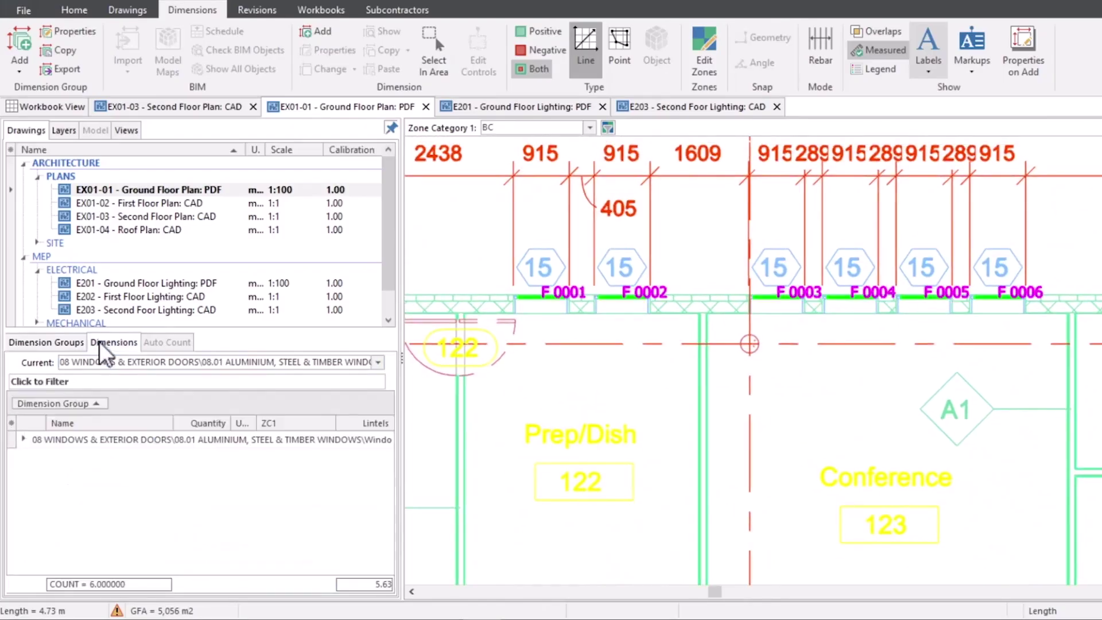
click(24, 439)
click(75, 455)
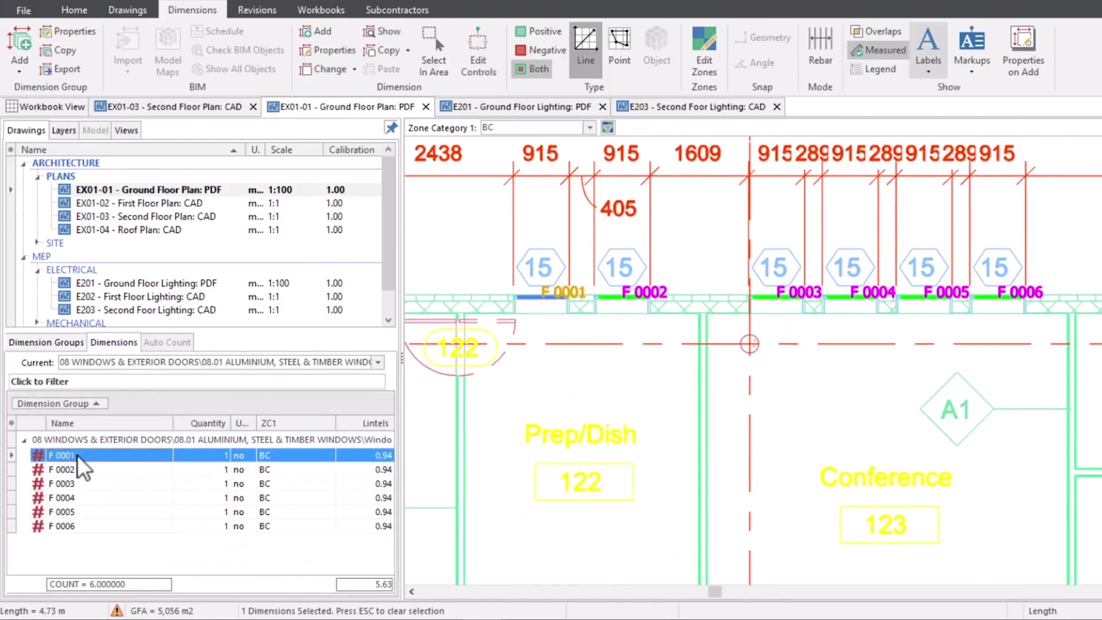
right_click(77, 454)
click(190, 95)
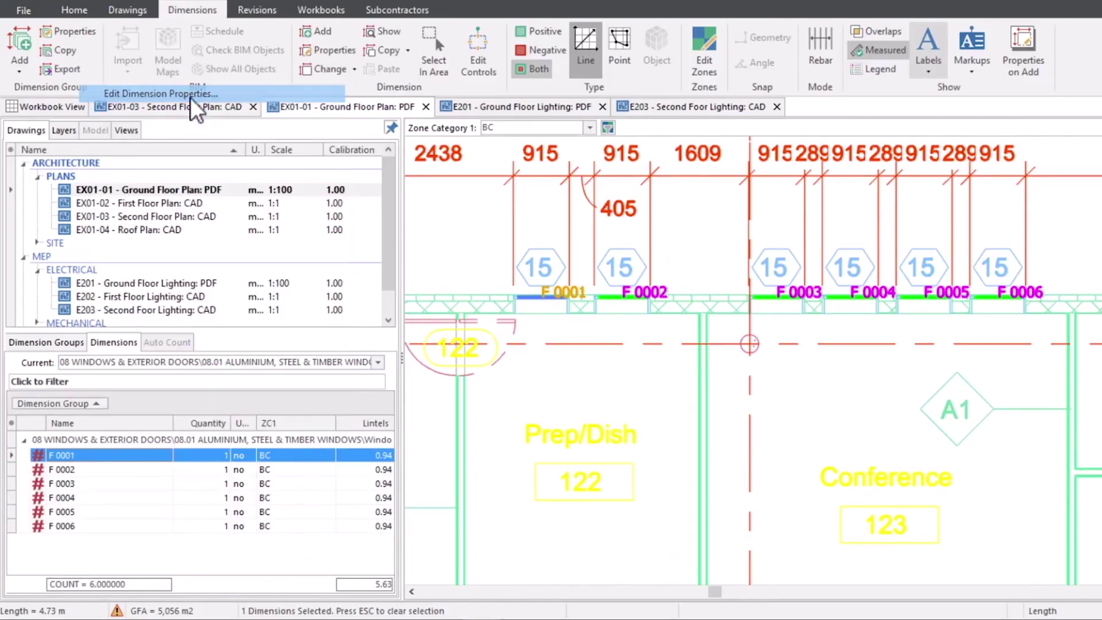
click(553, 159)
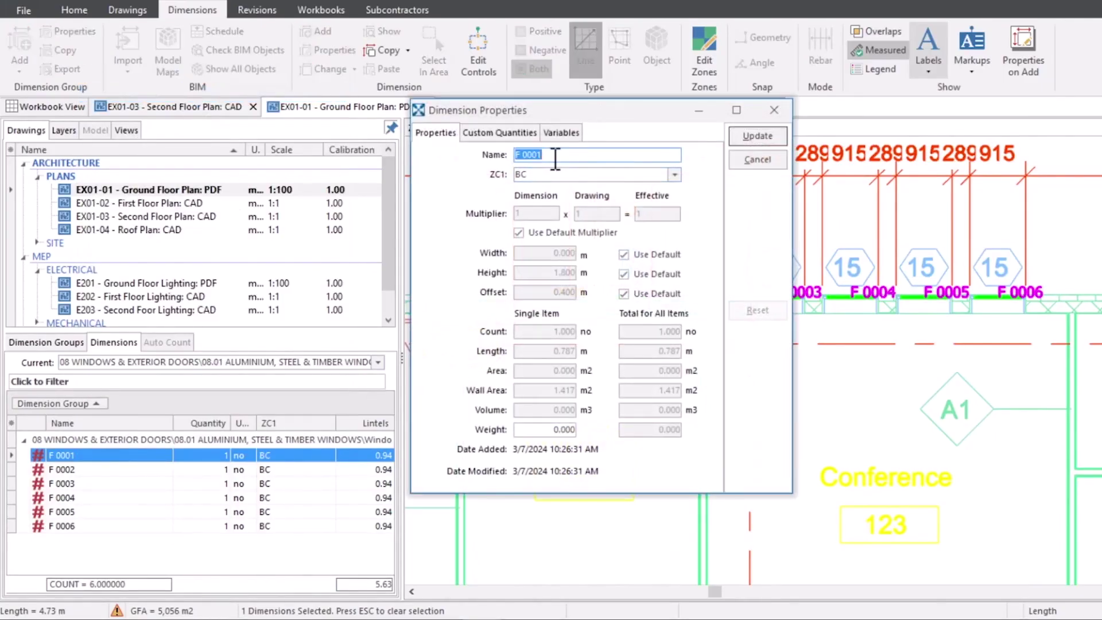
text(Window 1)
click(750, 141)
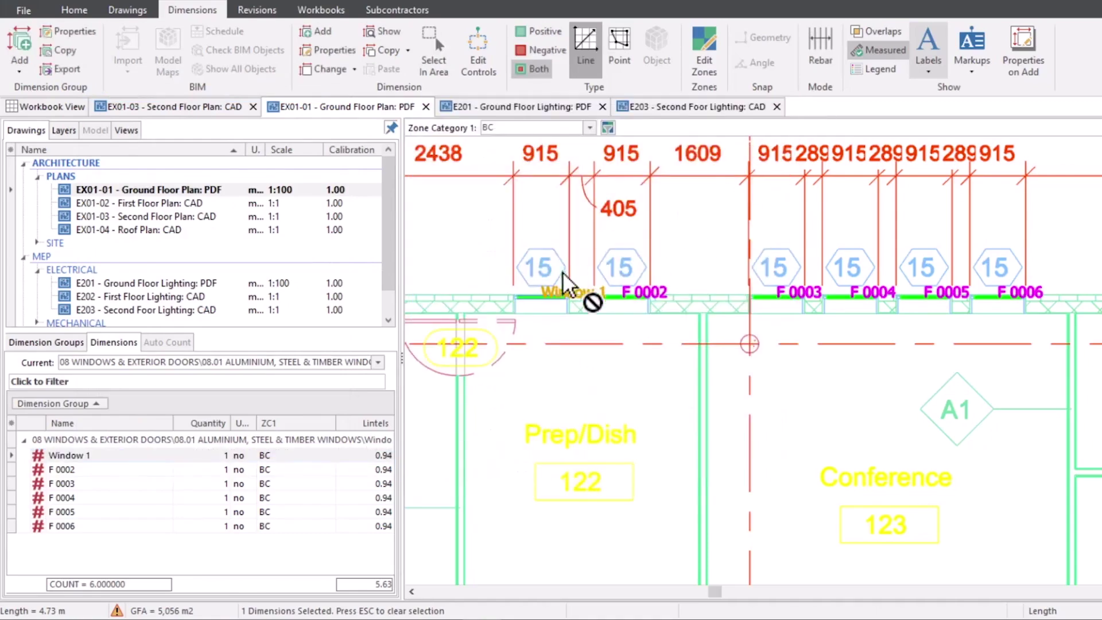
click(583, 296)
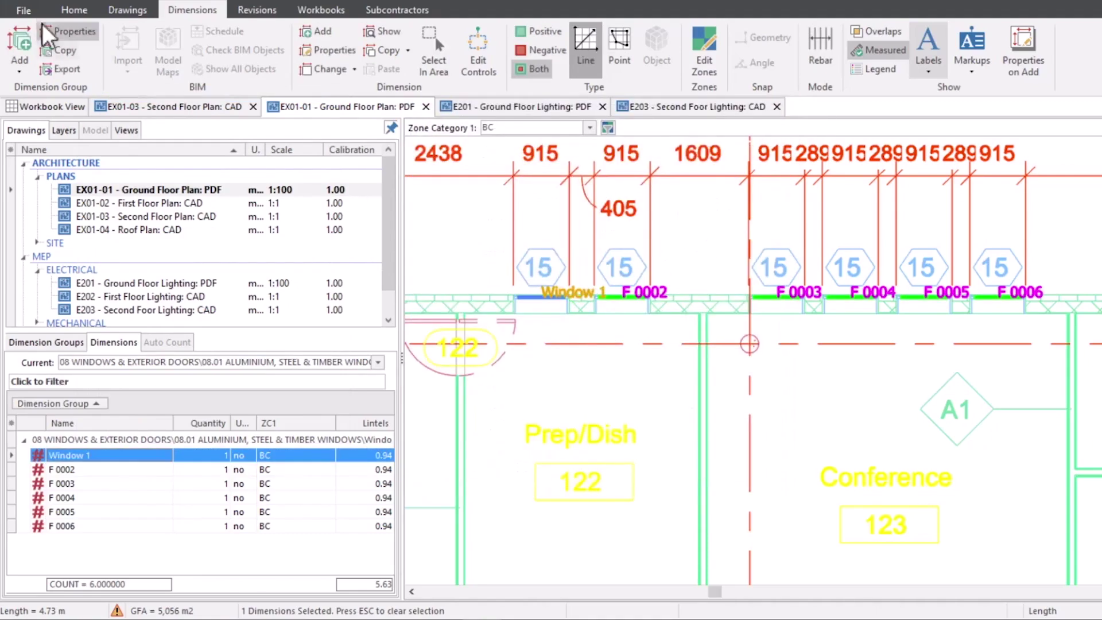
Step: Open the global drawing options and examine the display choices available for Dimension Labels
click(23, 10)
click(63, 552)
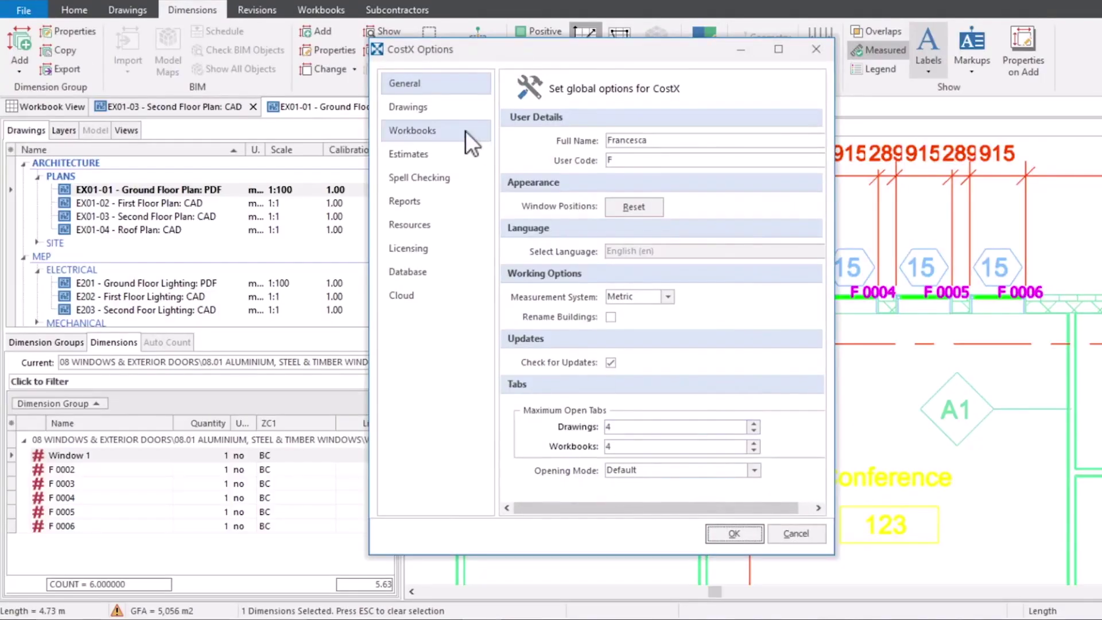
click(466, 109)
drag(854, 225, 855, 380)
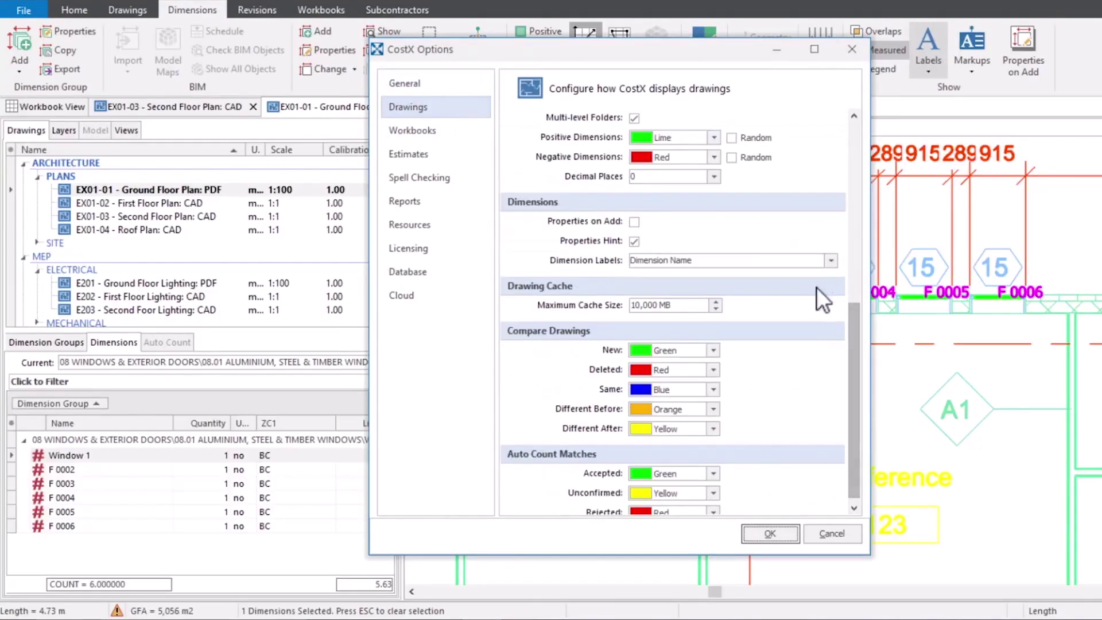
click(831, 262)
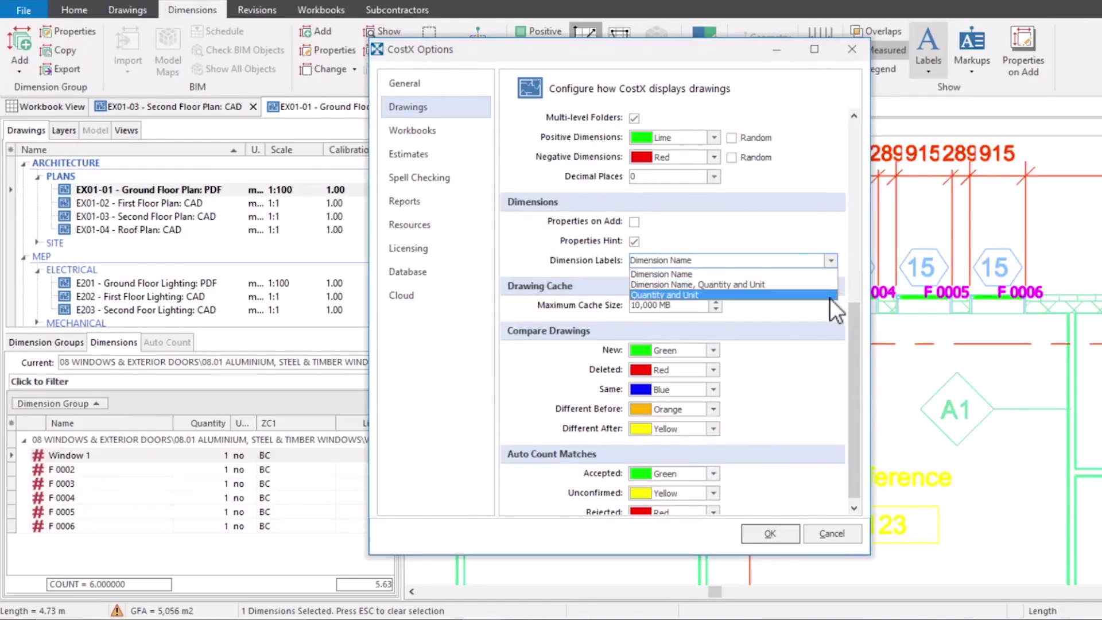
click(818, 259)
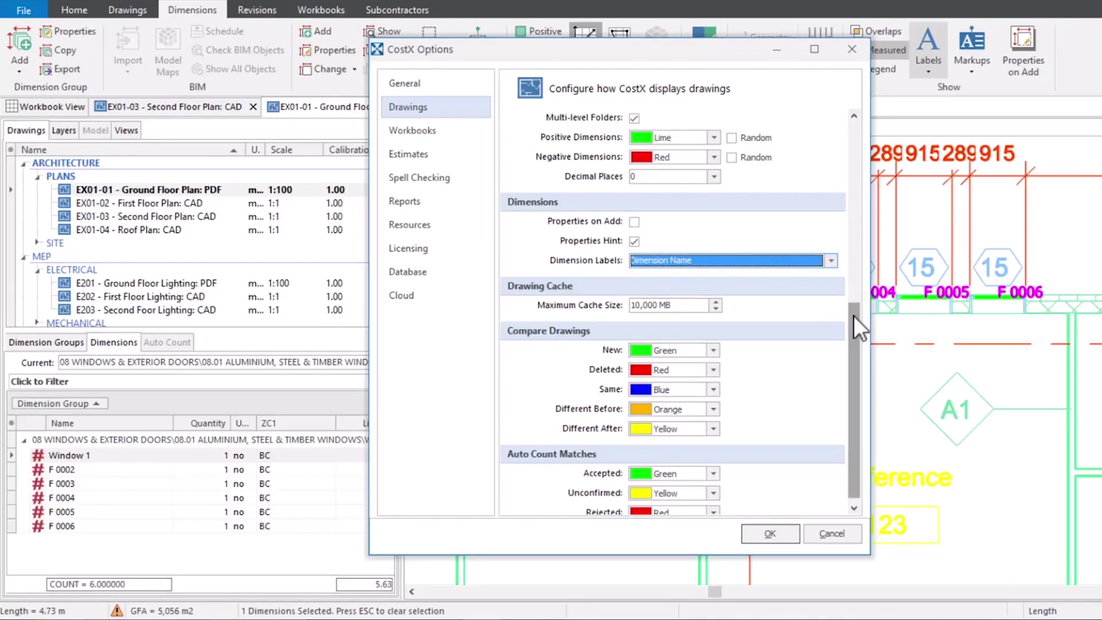
Step: Examine the Decimal Places choices for dimension groups and cancel the options
drag(856, 287, 858, 277)
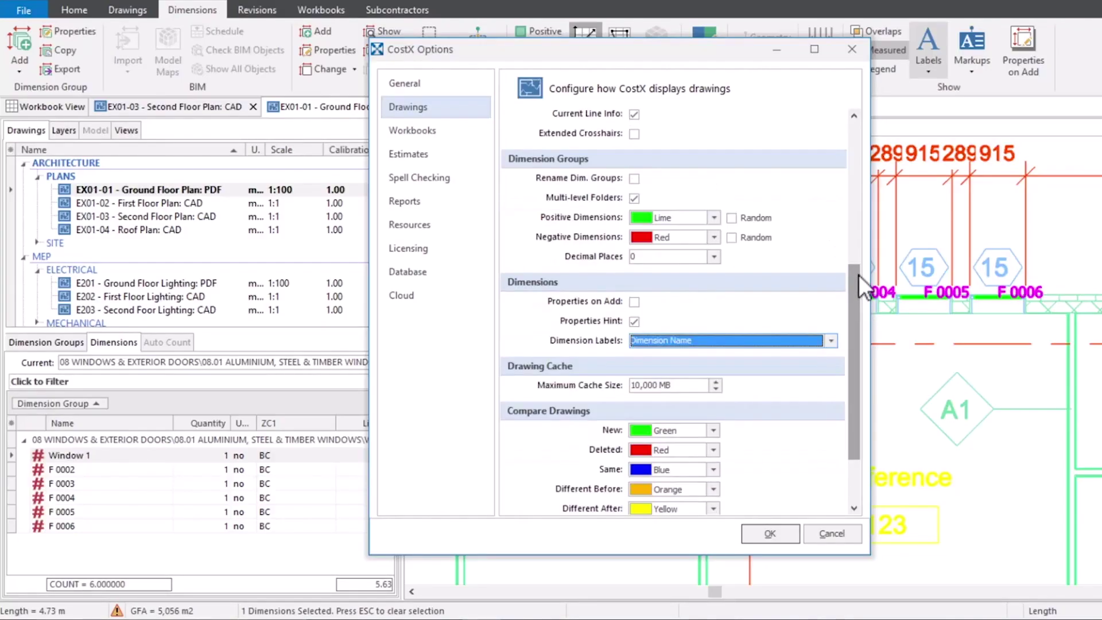
click(608, 263)
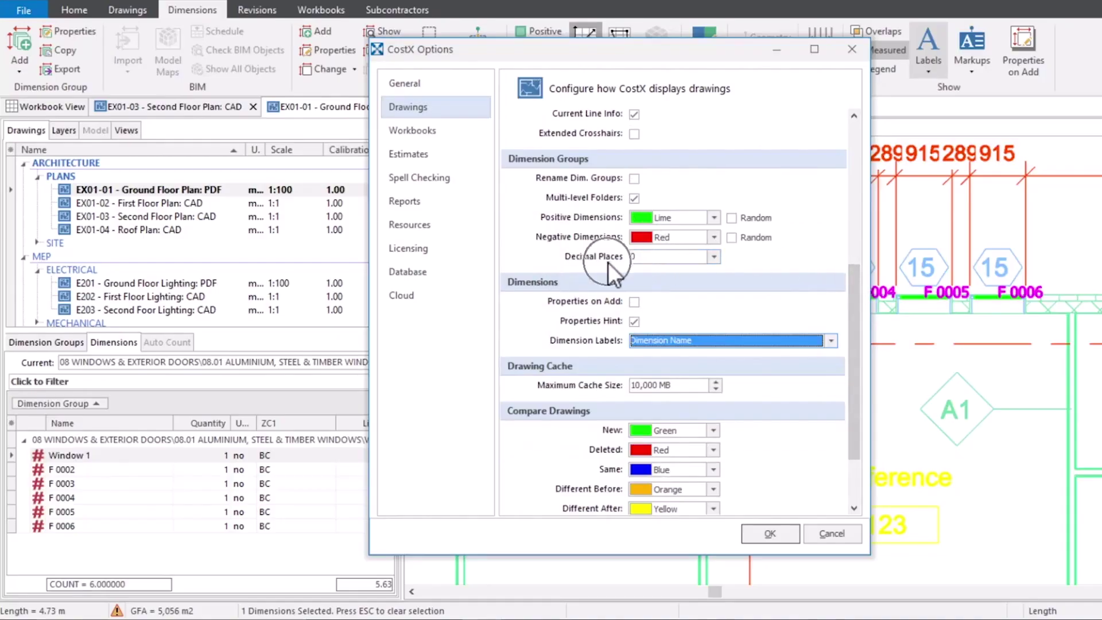
click(713, 259)
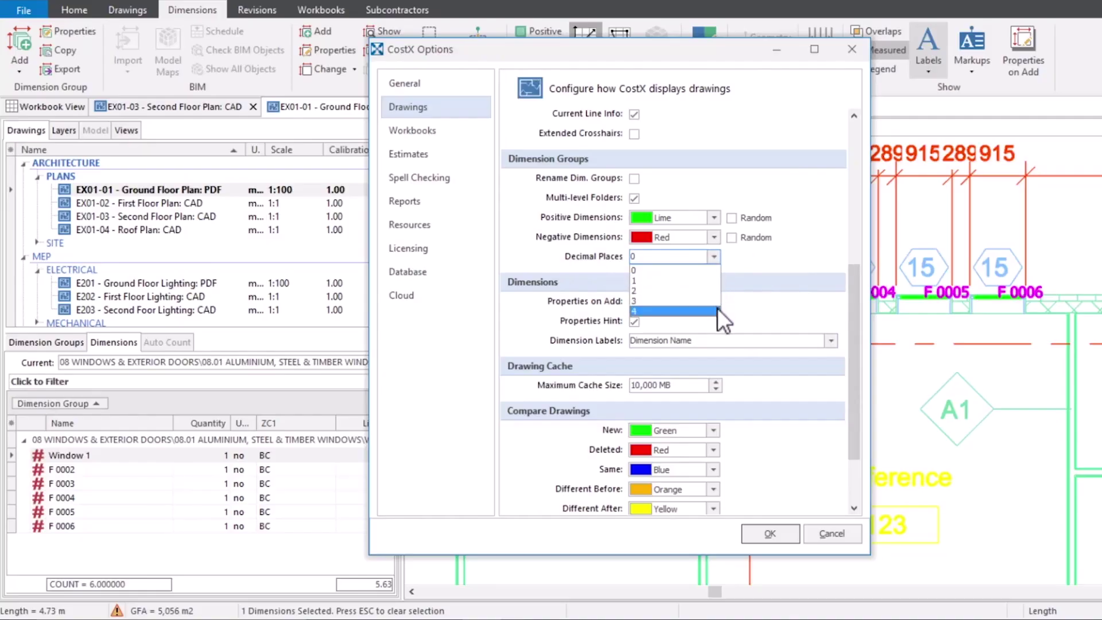
click(758, 258)
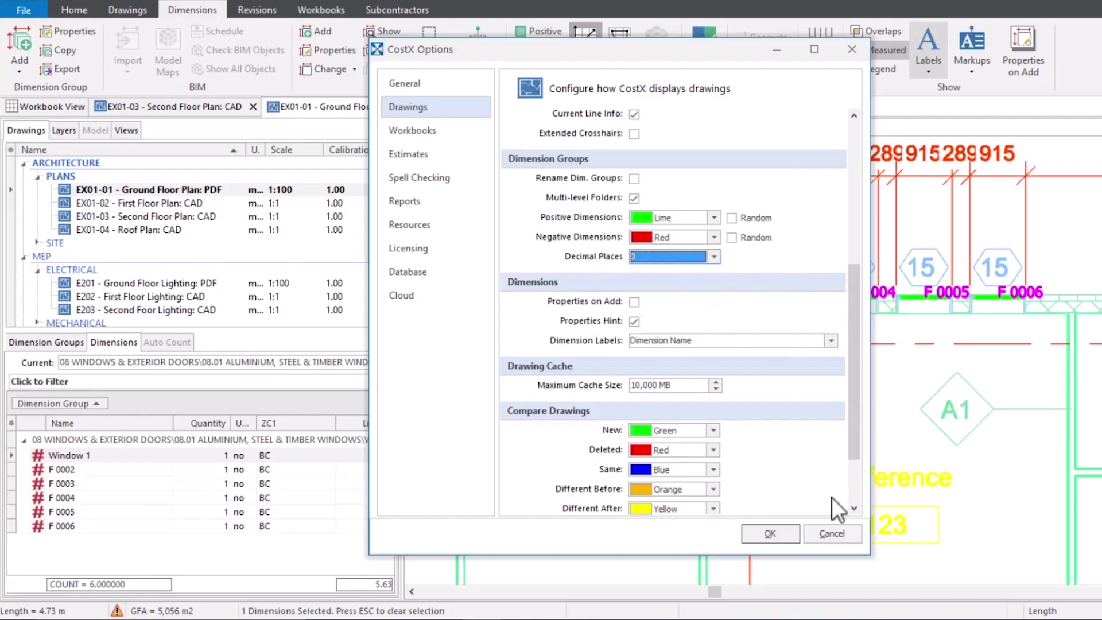
click(832, 536)
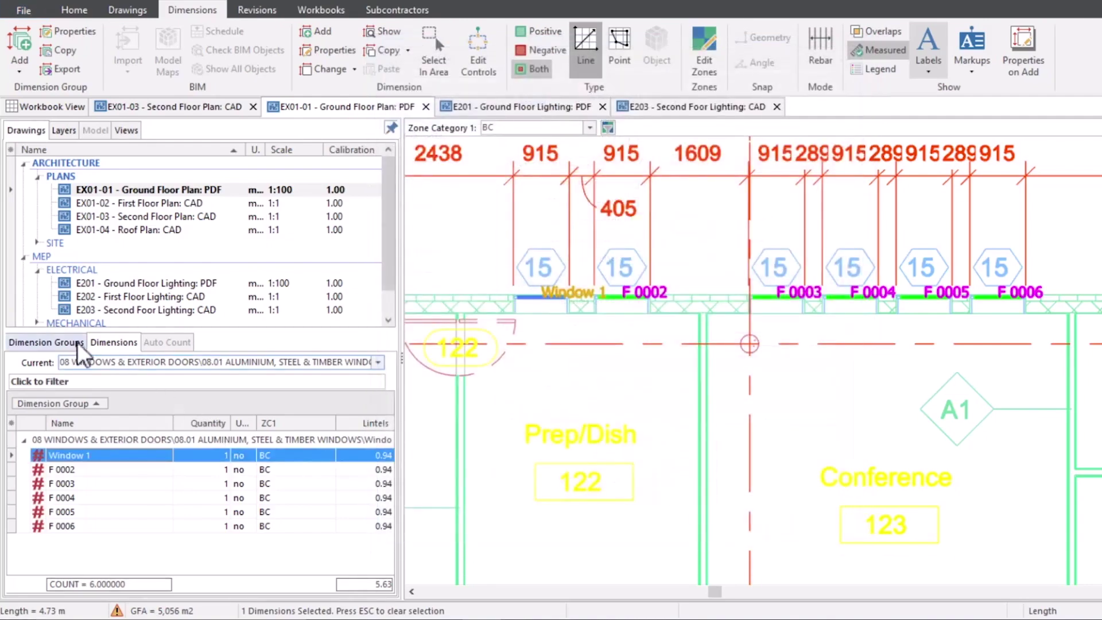
Step: Return to the dimension groups list and examine its optional columns, such as Colour Icon and Date Added
click(77, 342)
click(16, 396)
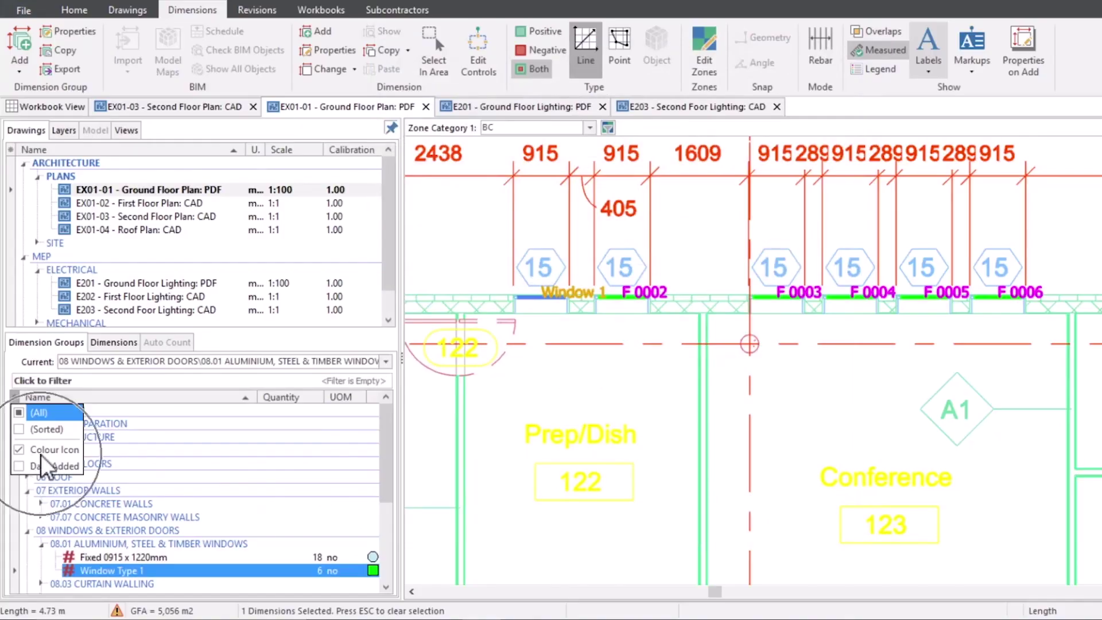
key(ctrl)
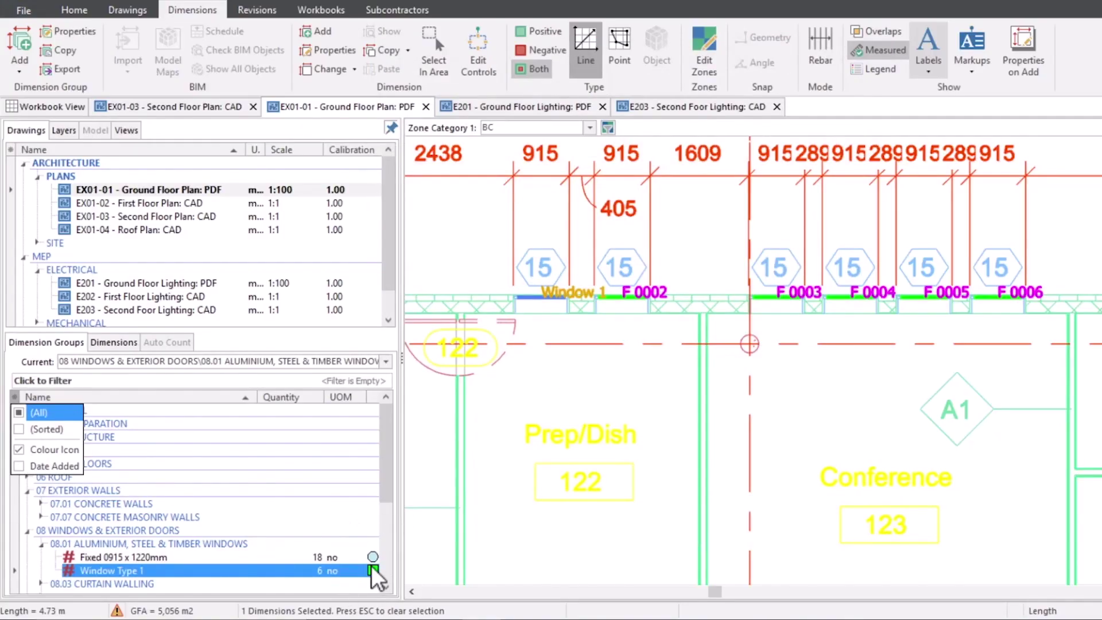
click(997, 448)
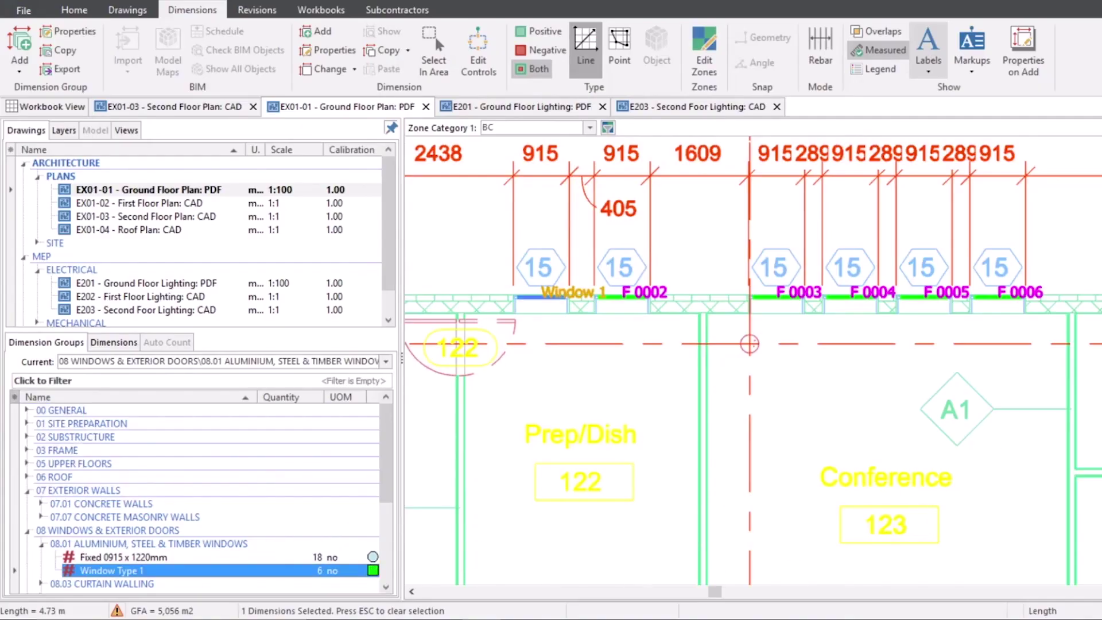
Step: Show the upper floors, exterior walls, and windows and exterior doors groups together on the ground floor plan, with Basic Wall Parapet Wall as current group
ctrl+click(113, 555)
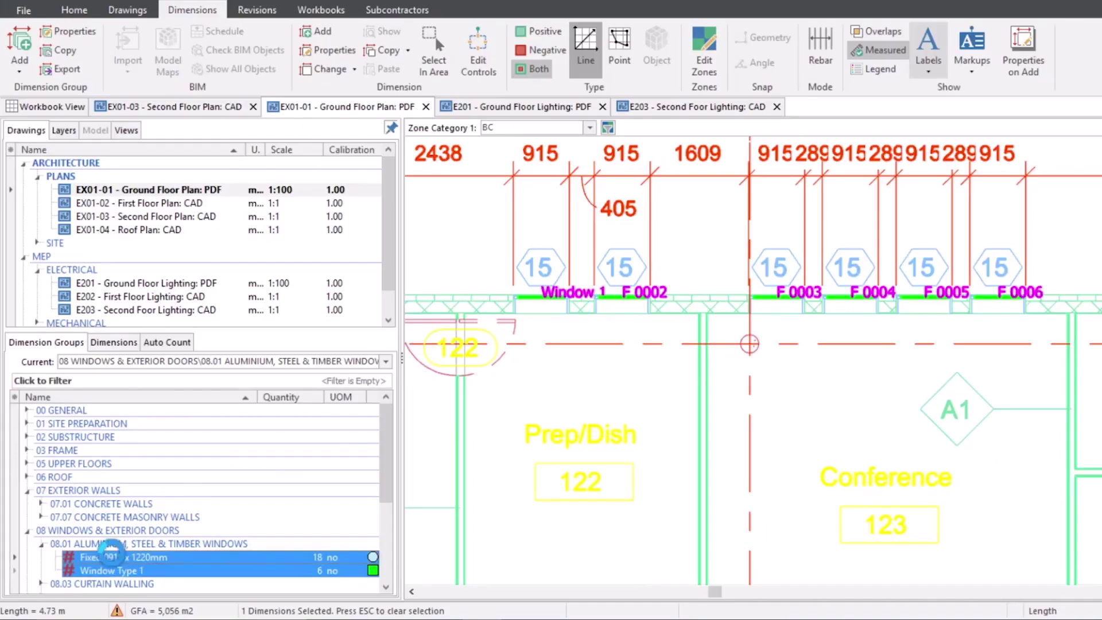
click(96, 525)
ctrl+click(95, 512)
ctrl+click(94, 491)
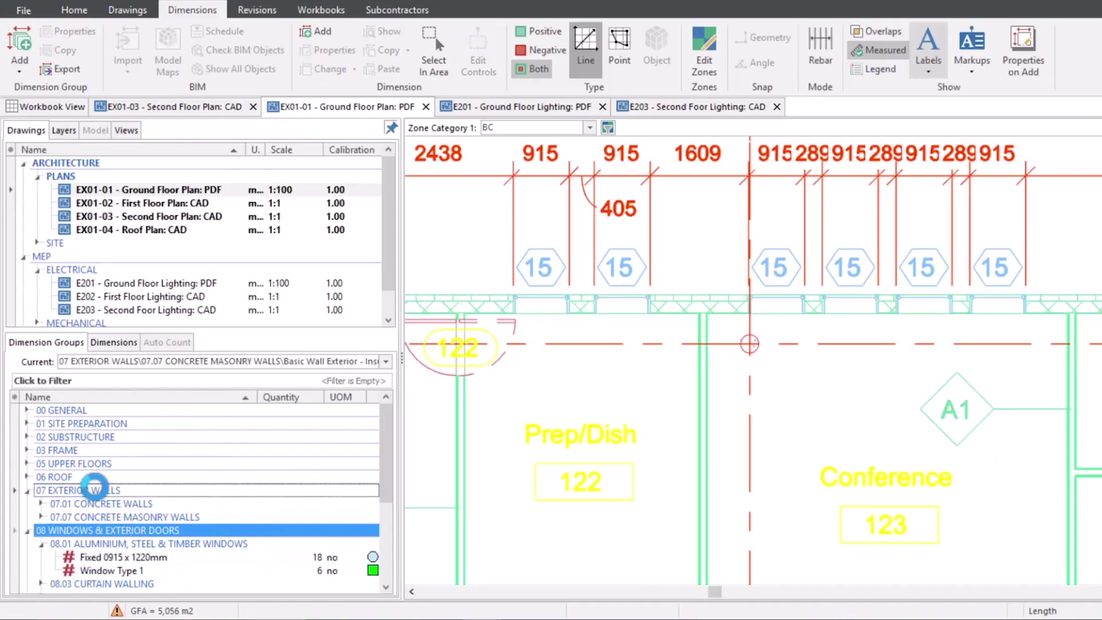
ctrl+click(206, 464)
scroll(561, 487, down, 6)
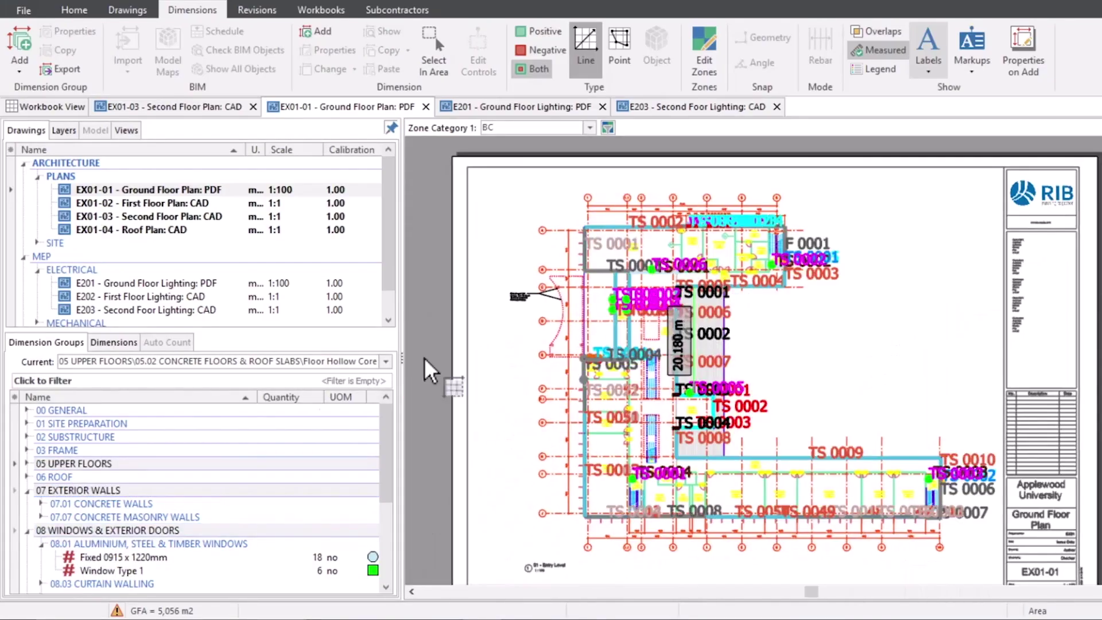
click(384, 362)
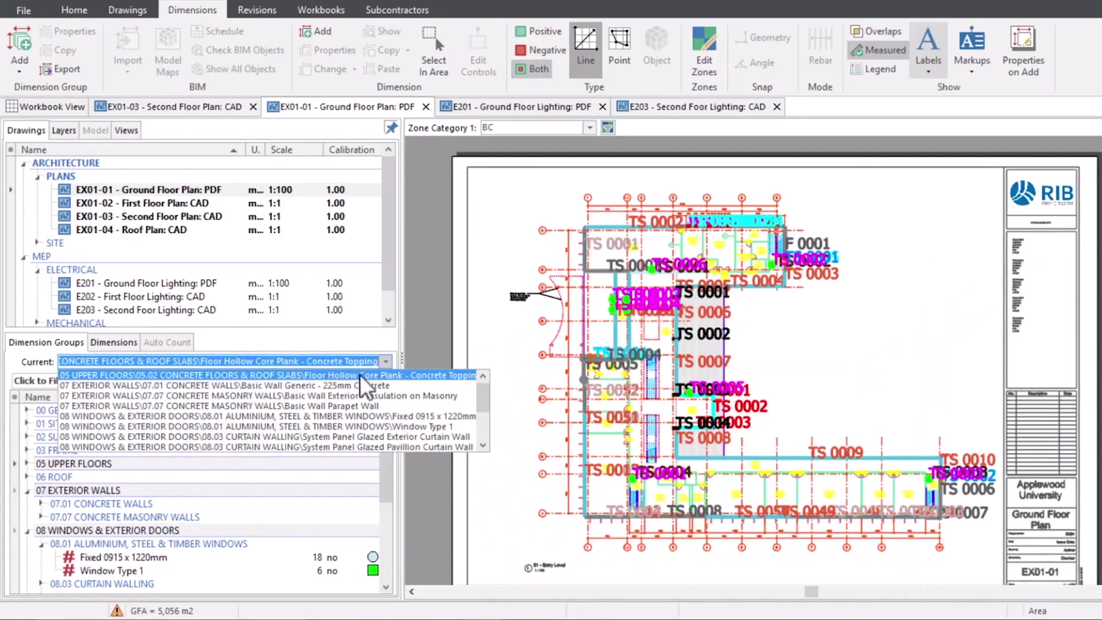
click(346, 403)
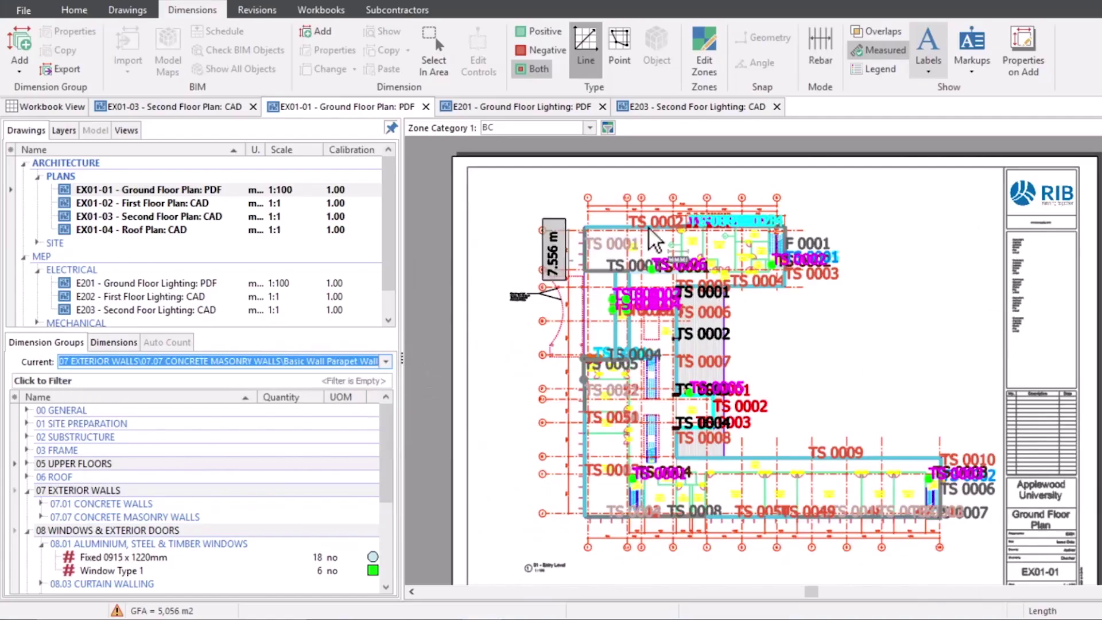
Step: Display the legend of measured dimension groups over the ground floor plan, look through its entries, and hide it
click(890, 75)
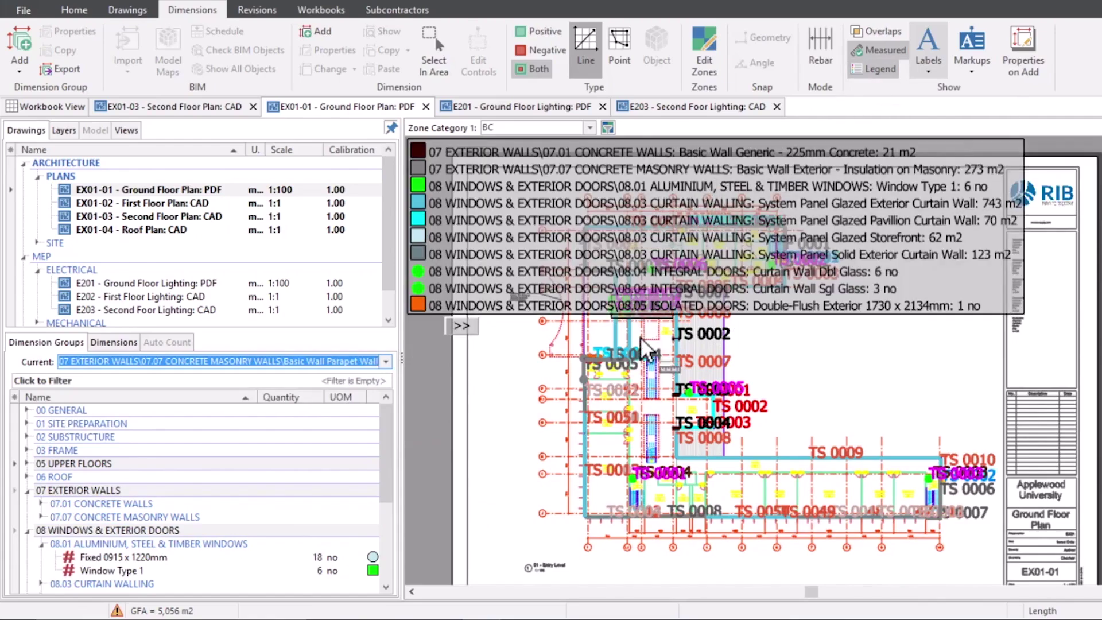
scroll(639, 337, down, 1)
drag(638, 373, 697, 467)
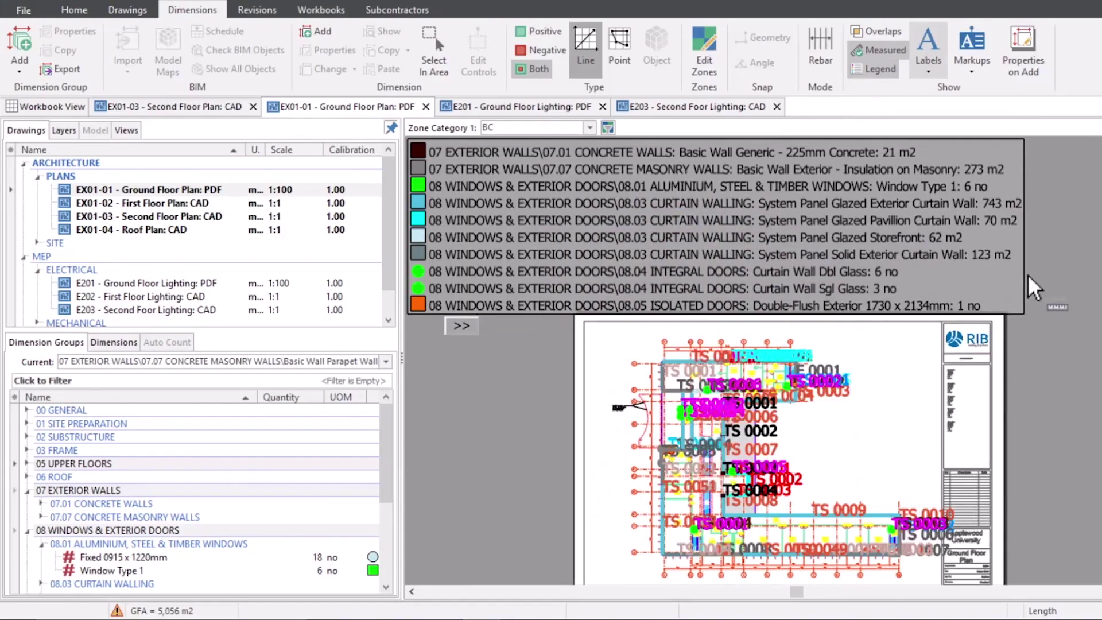
click(456, 322)
click(417, 172)
click(871, 72)
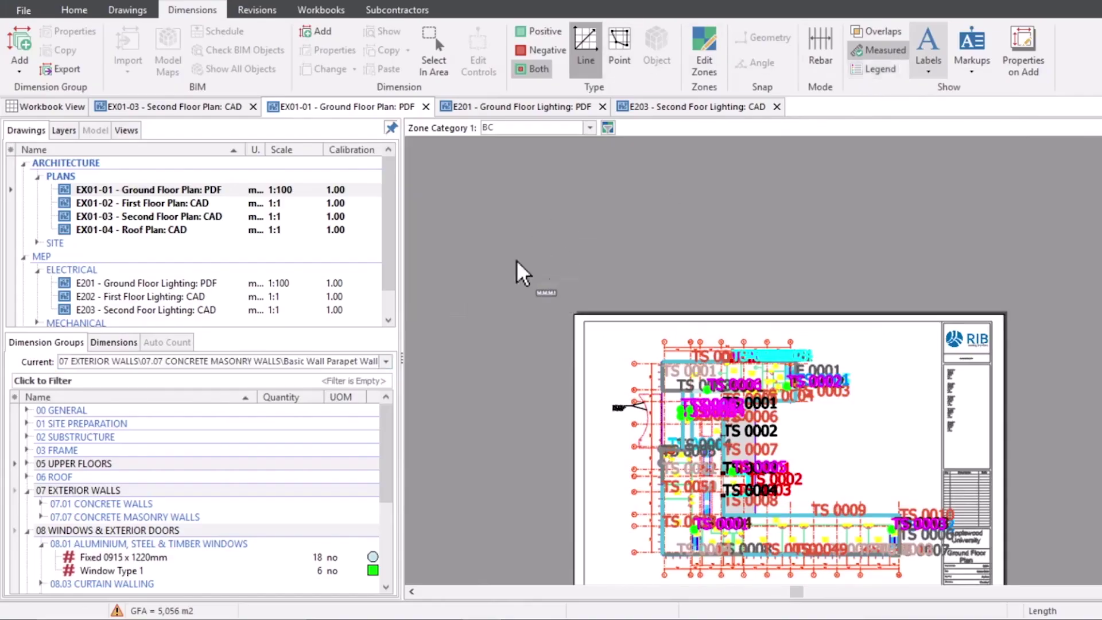
Step: Switch the plan from dimension labels to markups and show only the Window Type 1 windows around the Prep/Dish room
click(927, 43)
drag(728, 366, 731, 298)
scroll(731, 298, up, 6)
click(777, 295)
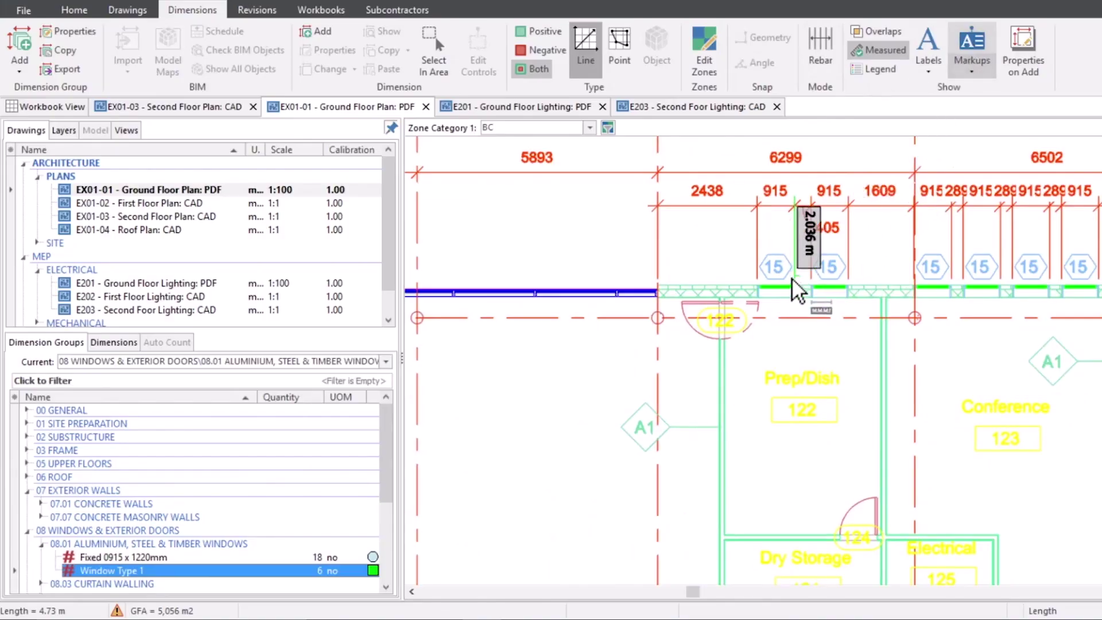
Step: Attach an Arial markup reading "Window Spec - Triple Glazed" to Window 1 above Prep/Dish and position it outside the building, beside the window
click(782, 290)
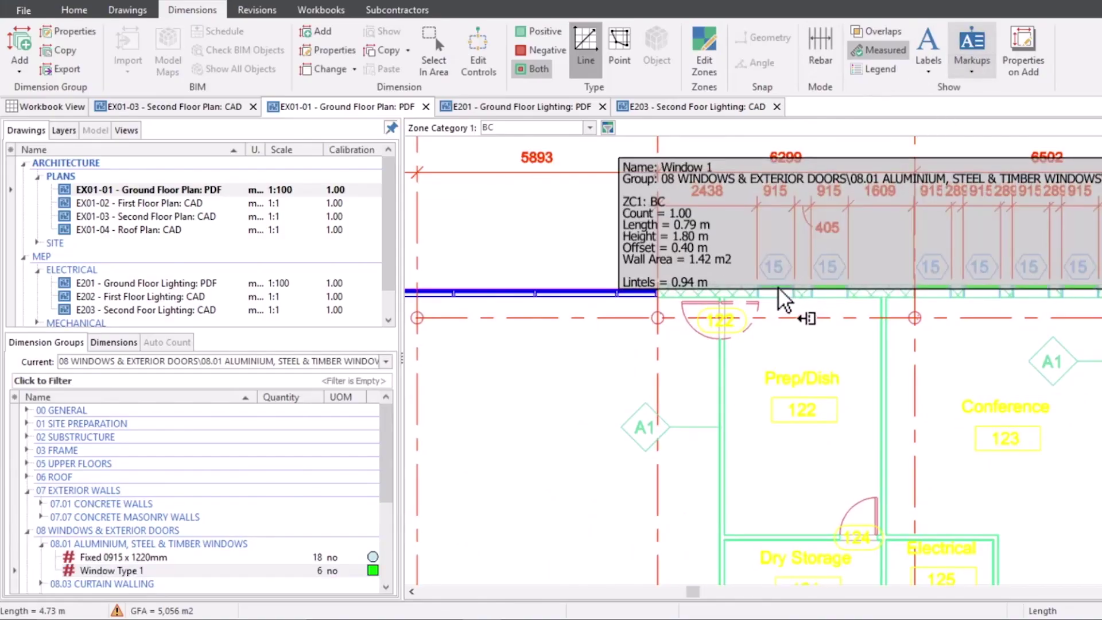
right_click(776, 287)
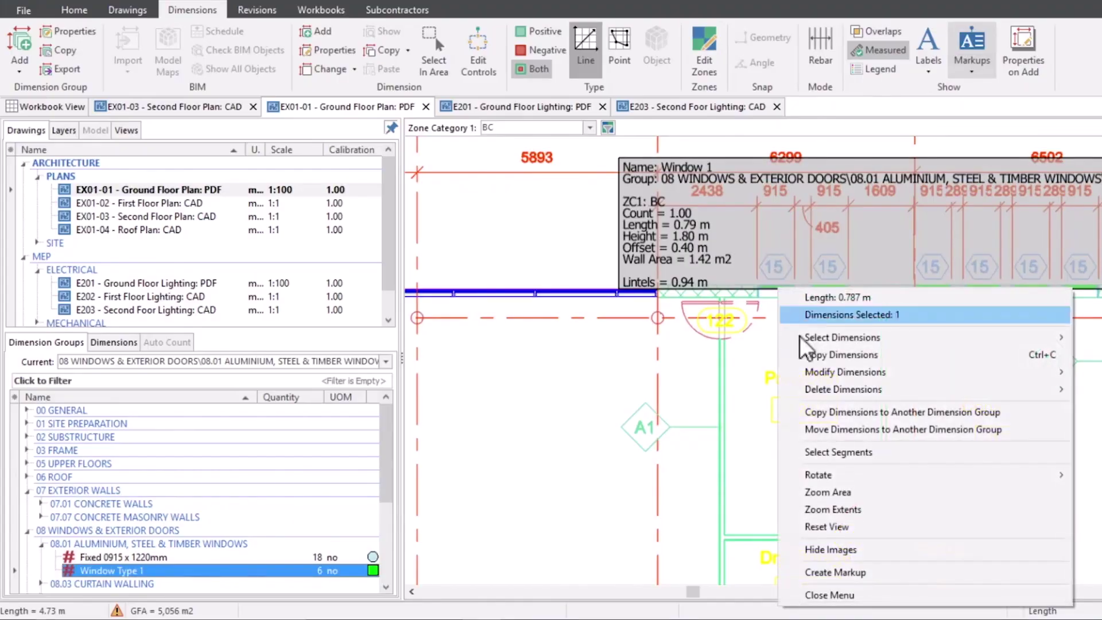
click(870, 570)
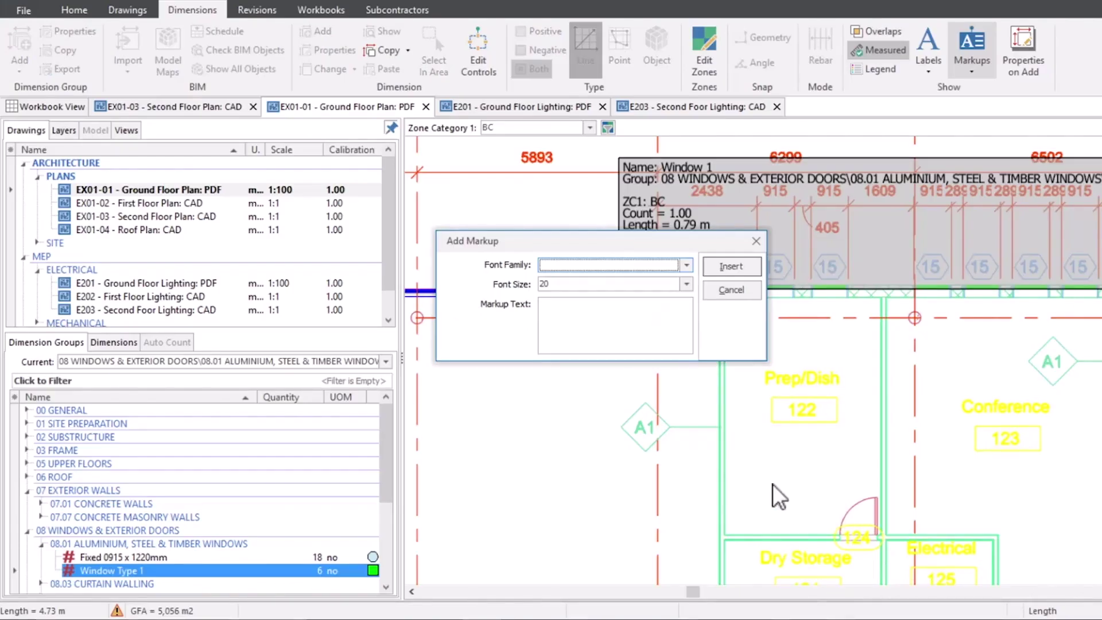
click(585, 319)
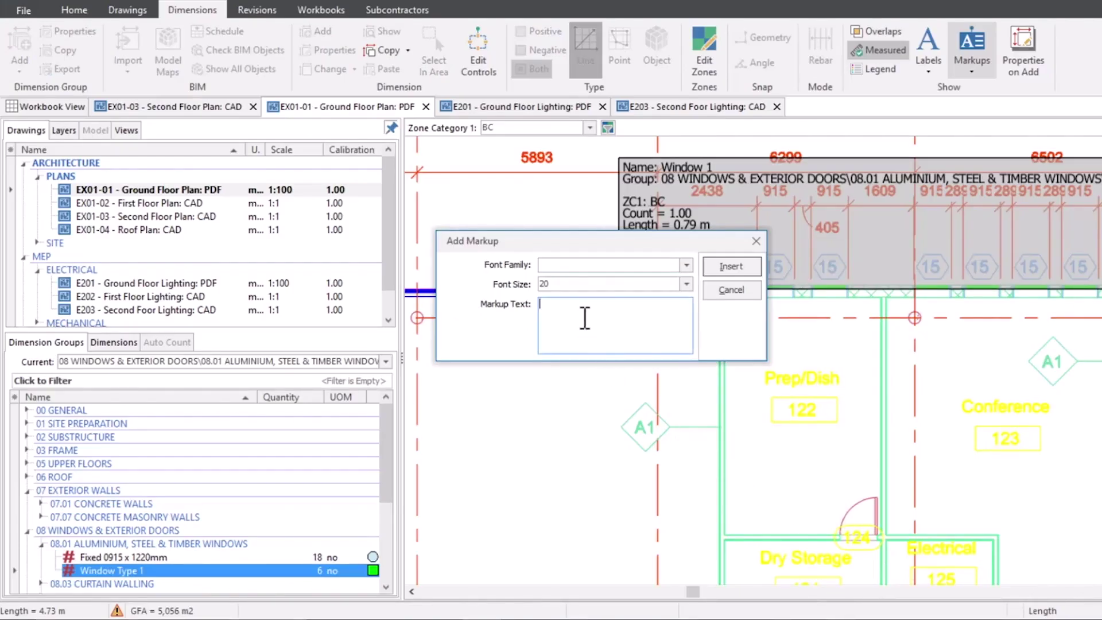
click(687, 264)
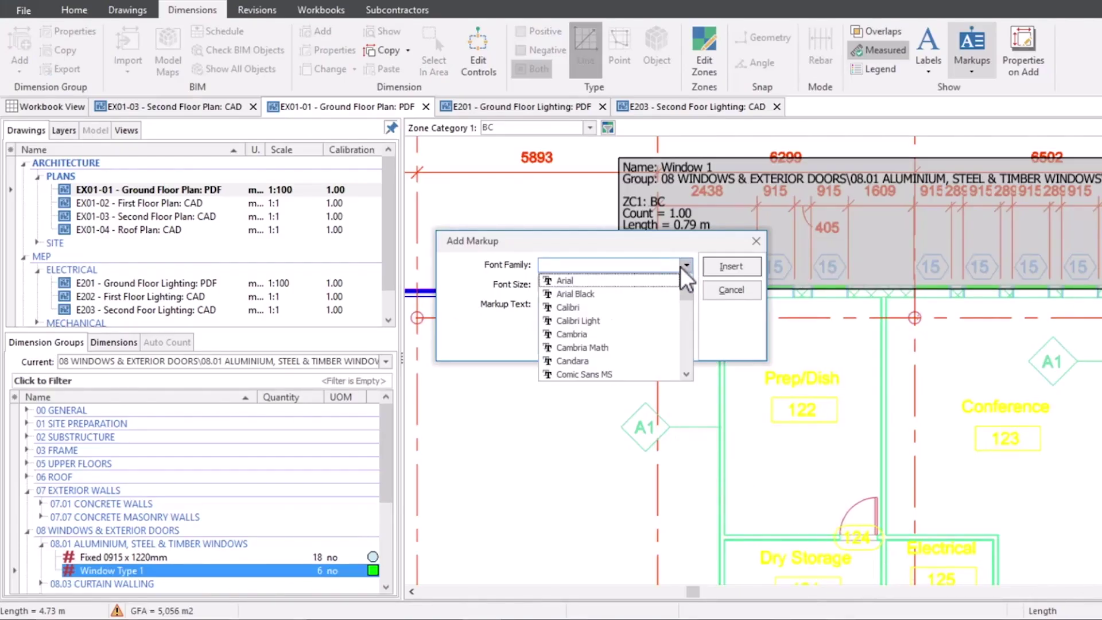
click(656, 281)
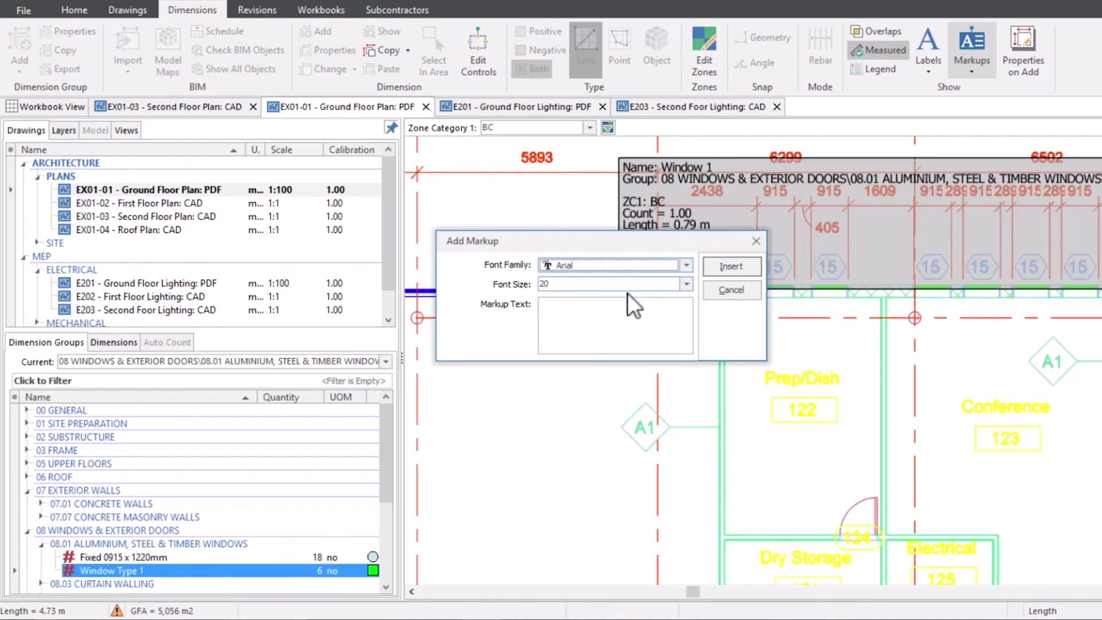
click(599, 299)
text(Wind)
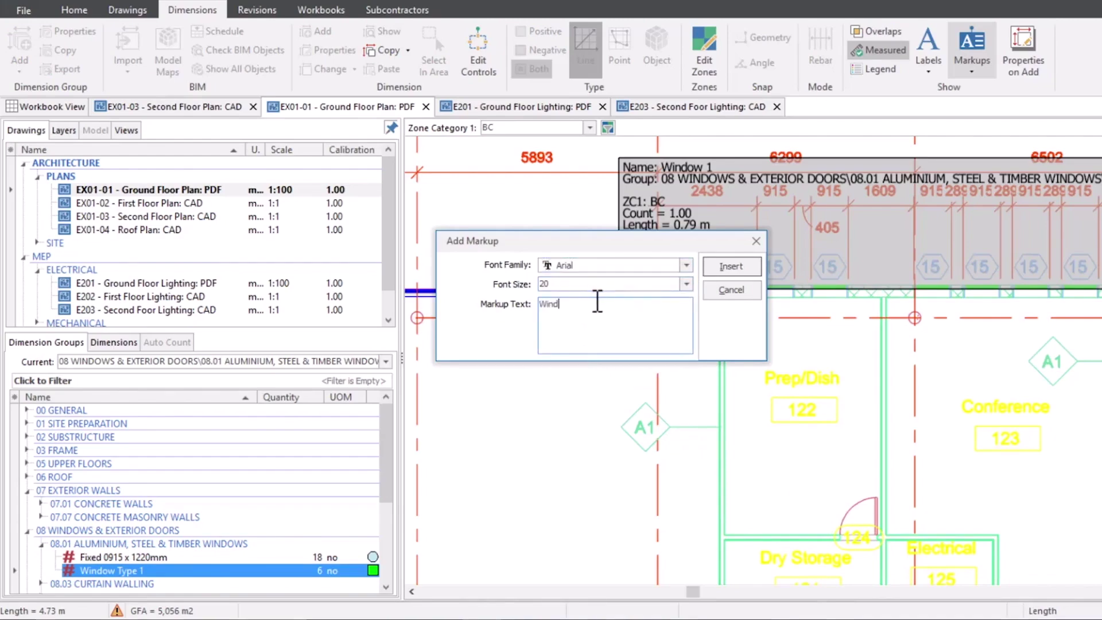
text(ow Spec - Triple Glazed)
click(727, 270)
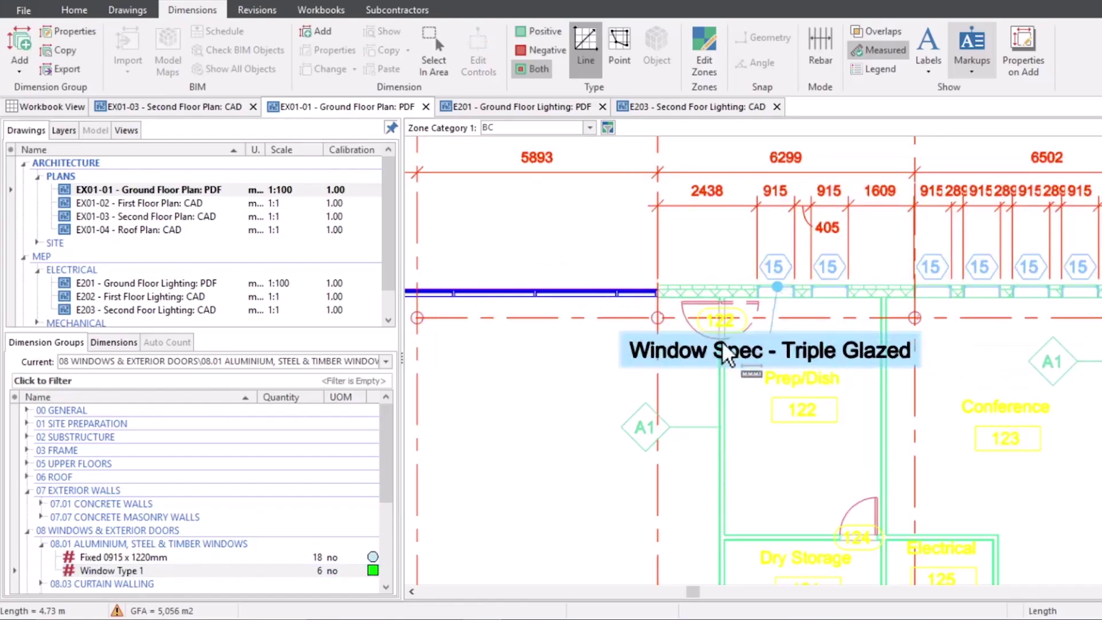
click(604, 239)
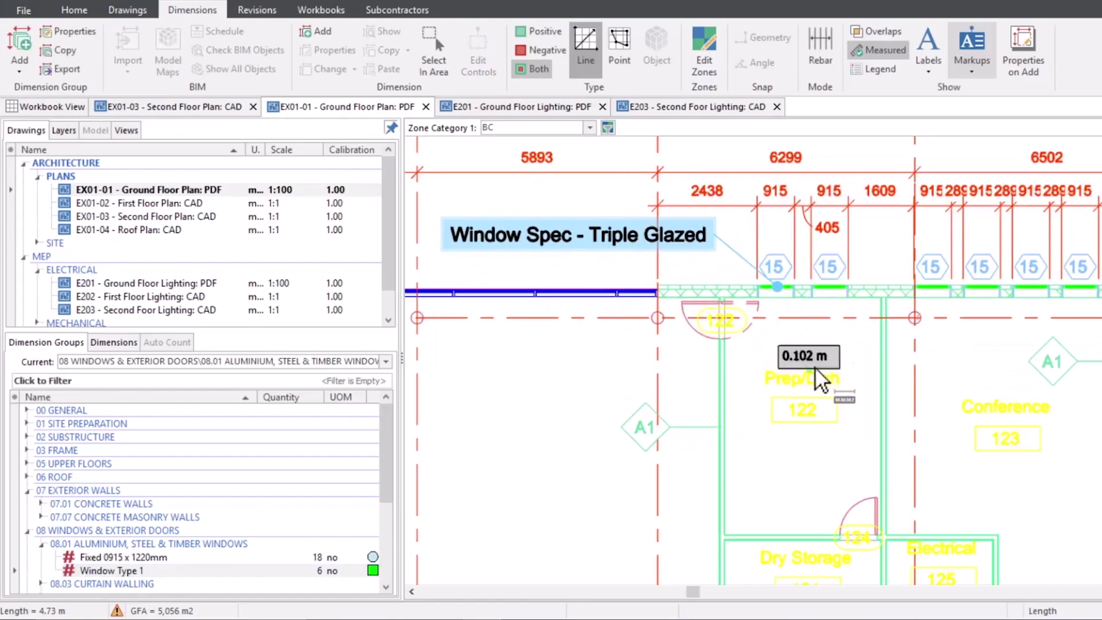
scroll(832, 381, down, 3)
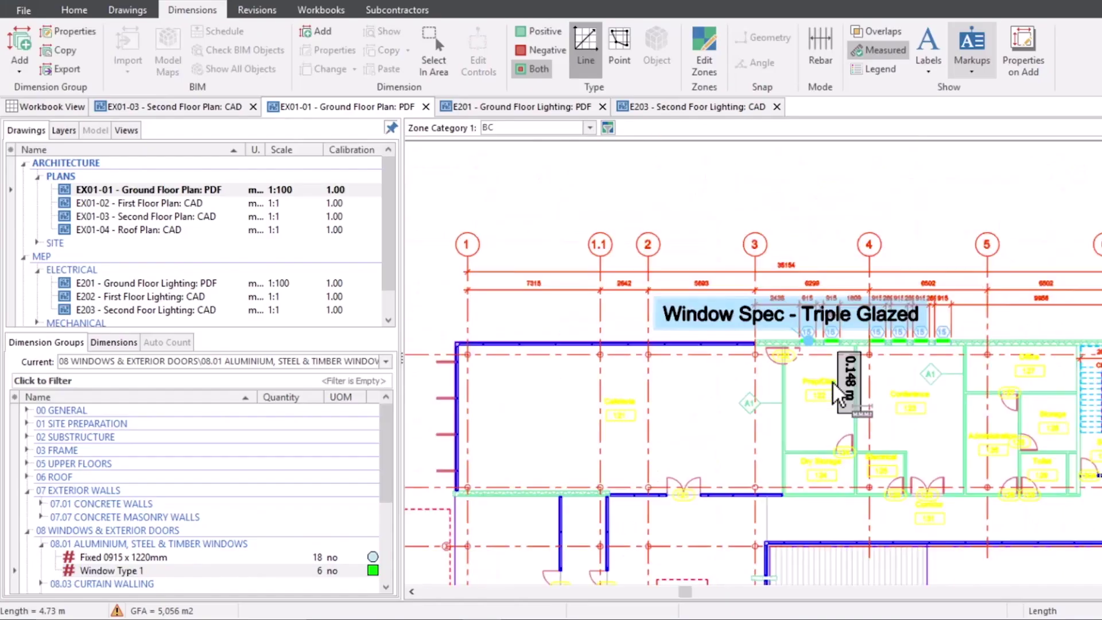